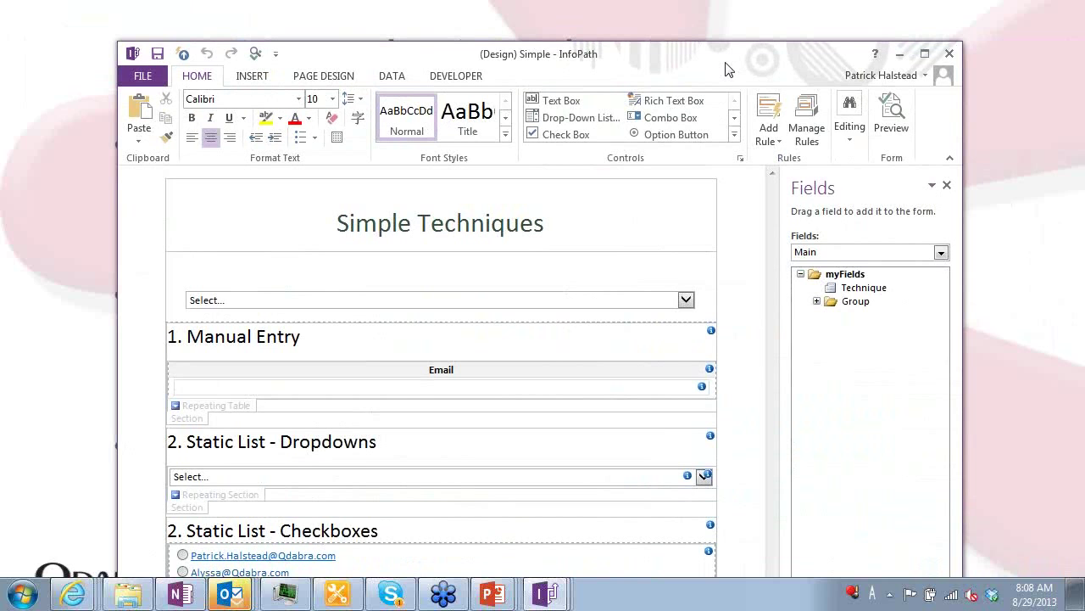
key("alt+Tab")
key("alt+Tab")
key("alt+Tab")
key("alt+Tab")
key("alt+Tab")
key("alt+Tab")
key("alt+Tab")
key("alt+Tab")
key("alt+Tab")
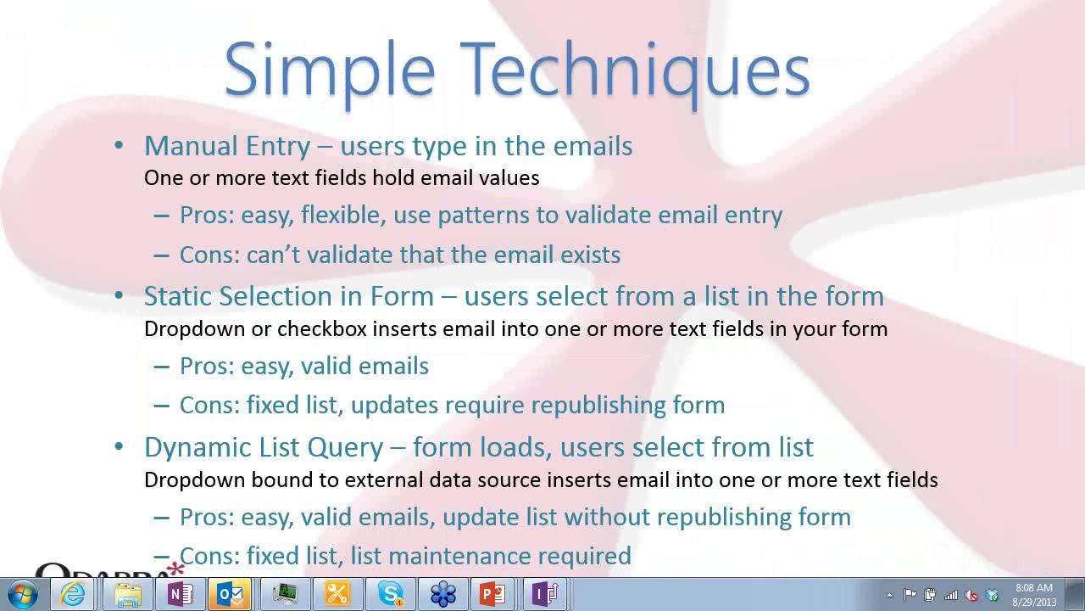
Place and resize the browser window so the published Simple Techniques form sits over the slide
left_click_drag(1084, 147, 748, 19)
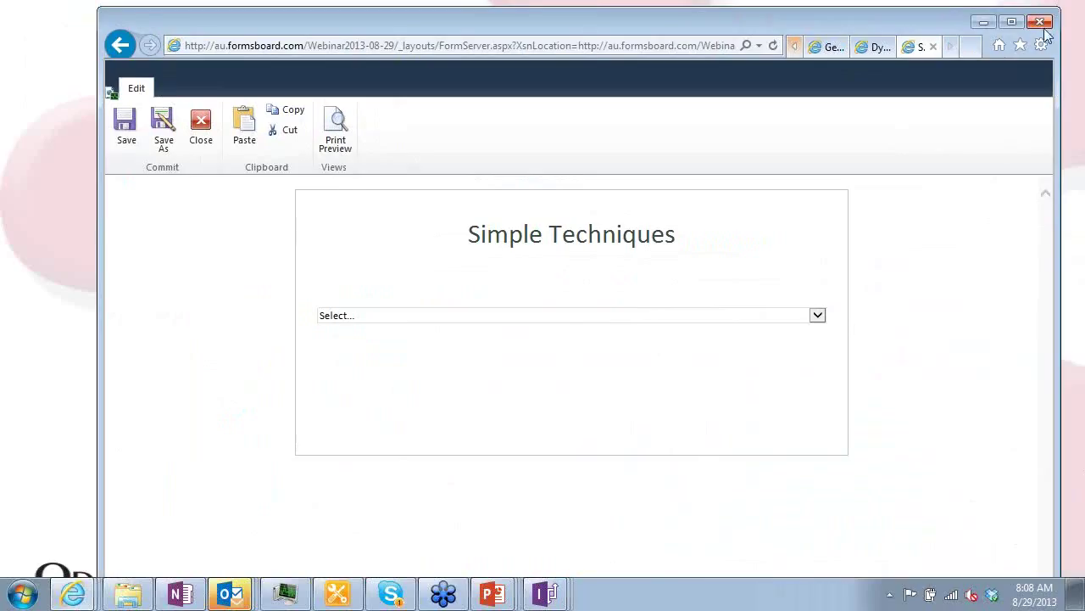
left_click_drag(1060, 7, 1025, 49)
left_click_drag(839, 62, 839, 26)
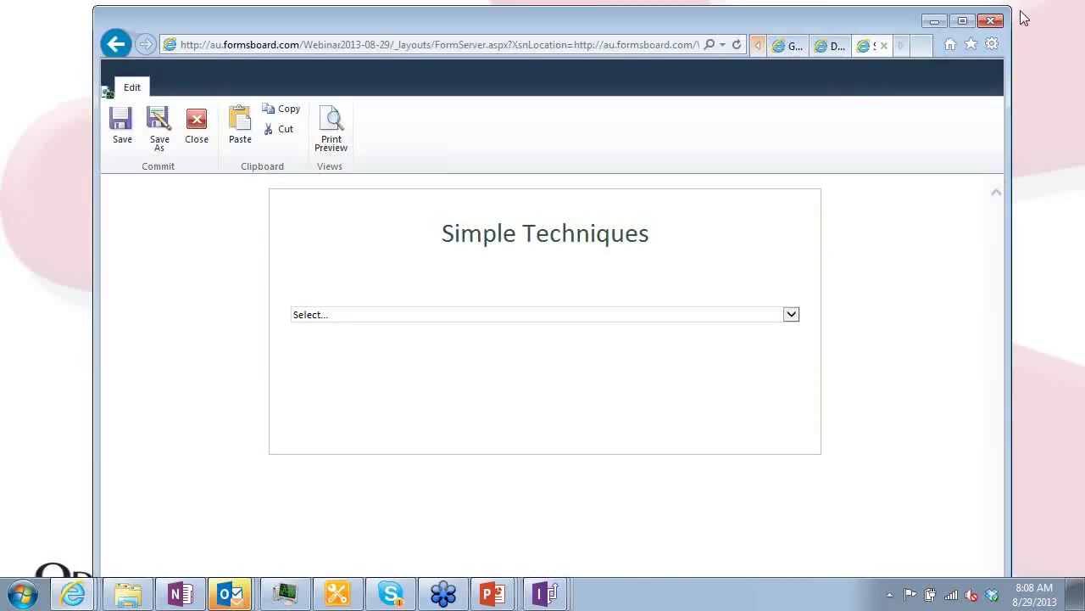
left_click_drag(1011, 7, 1043, 23)
mouse_move(824, 23)
left_mouse_down()
mouse_move(825, 126)
mouse_move(813, 34)
left_mouse_up()
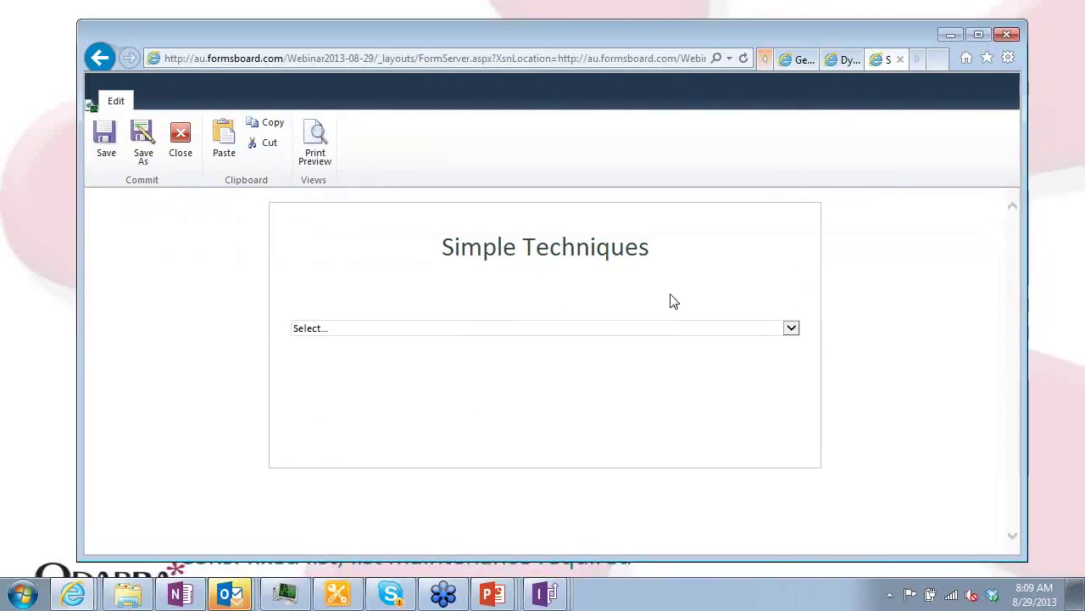
Choose 1. Manual Entry and enter a partial Email address to trigger its validation
left_click(664, 327)
left_click(534, 341)
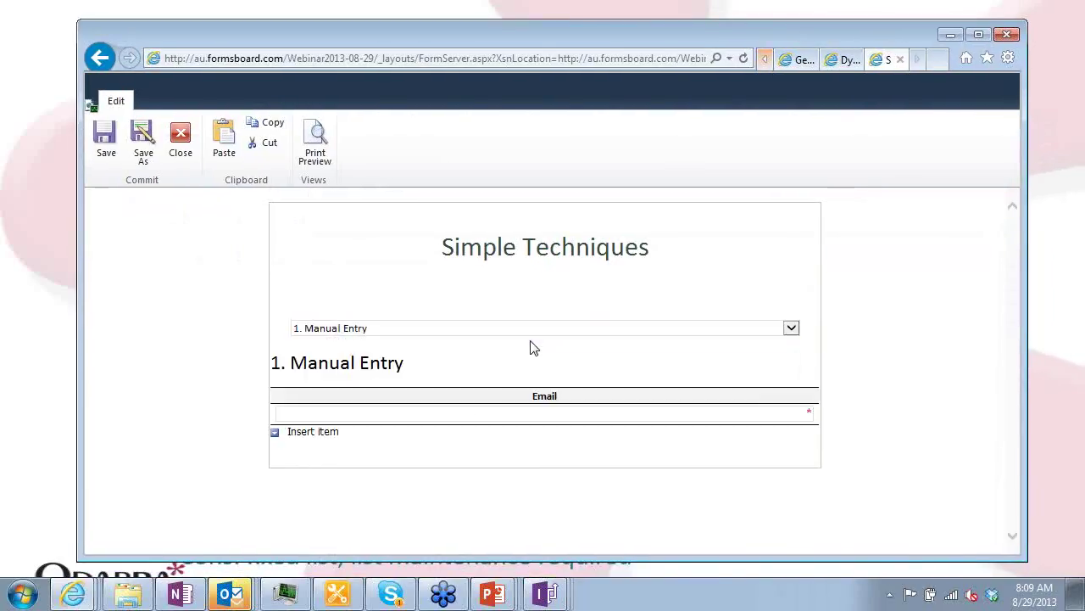
left_click(557, 413)
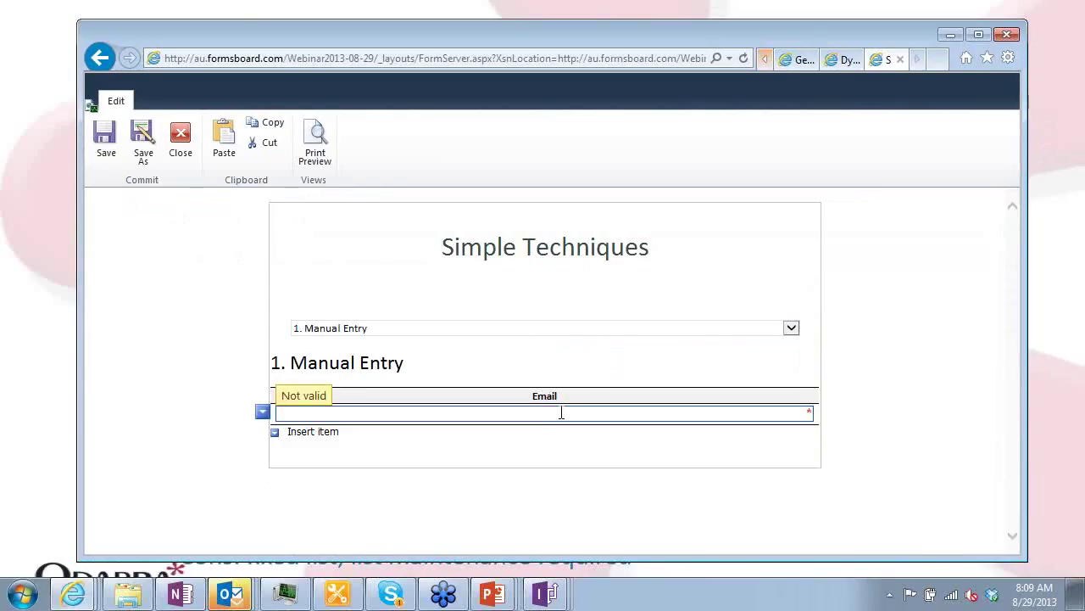
type("Patrick")
key("Tab")
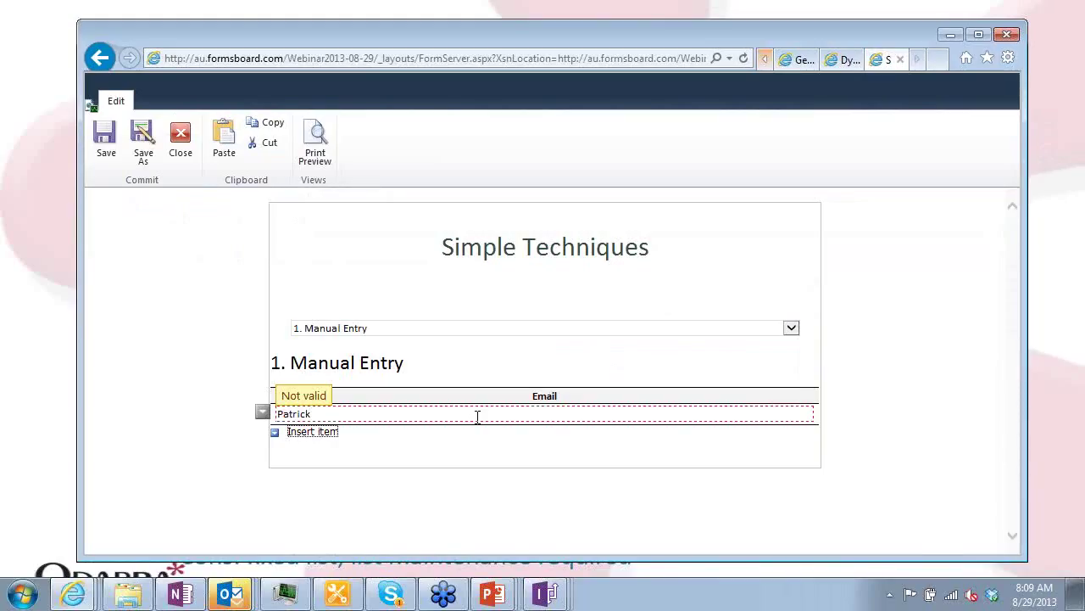
Correct the Email entry into a properly formatted e-mail address
left_click(394, 413)
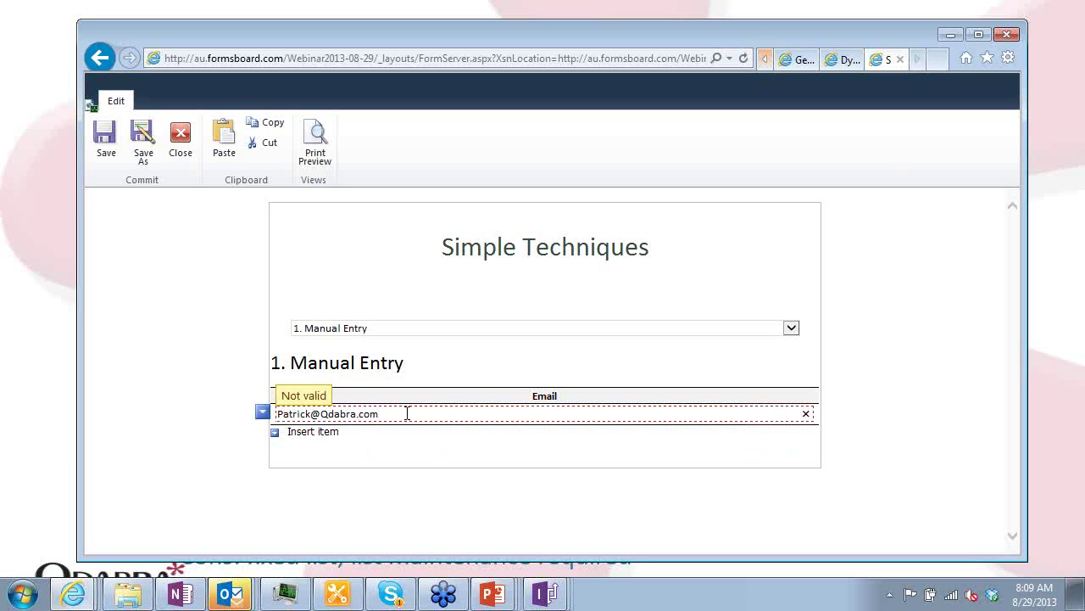
left_click_drag(408, 413, 279, 414)
left_click(398, 436)
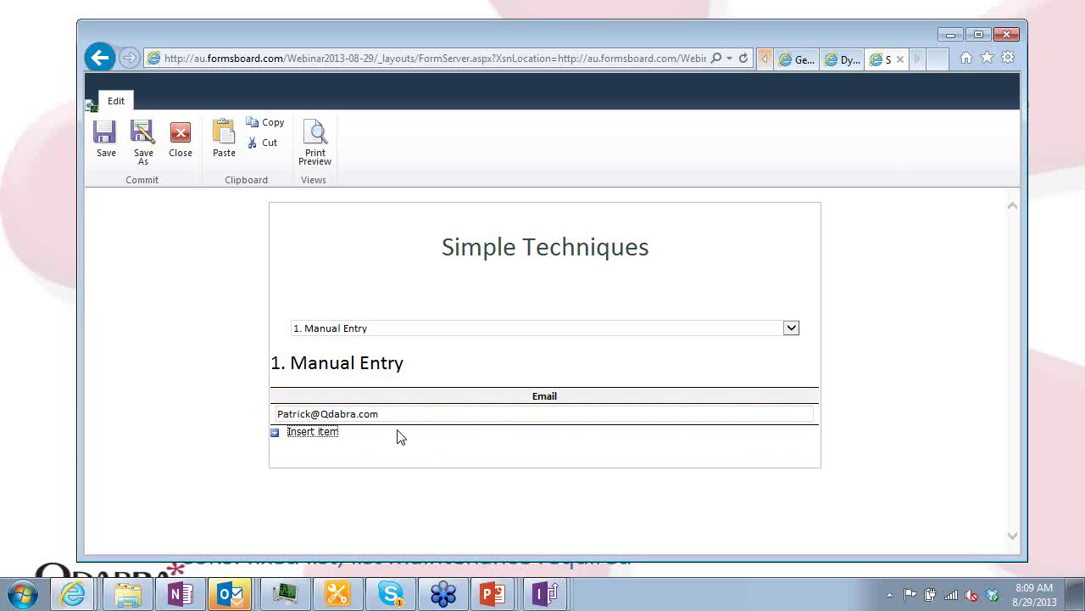
left_click(437, 418)
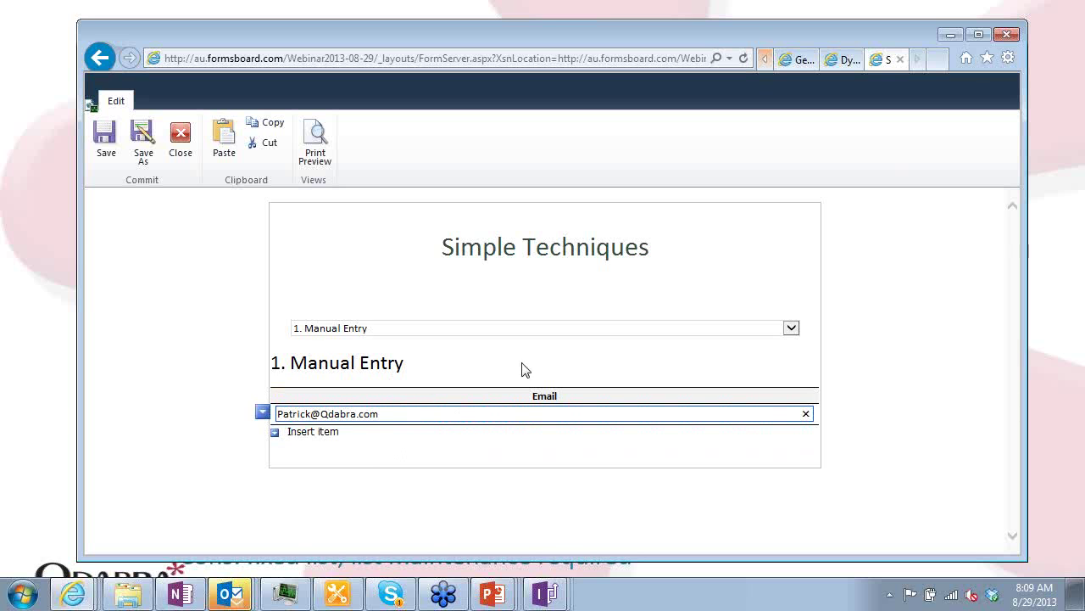
Switch to 2. Static List - Dropdowns and view its preset e-mail addresses
left_click(419, 333)
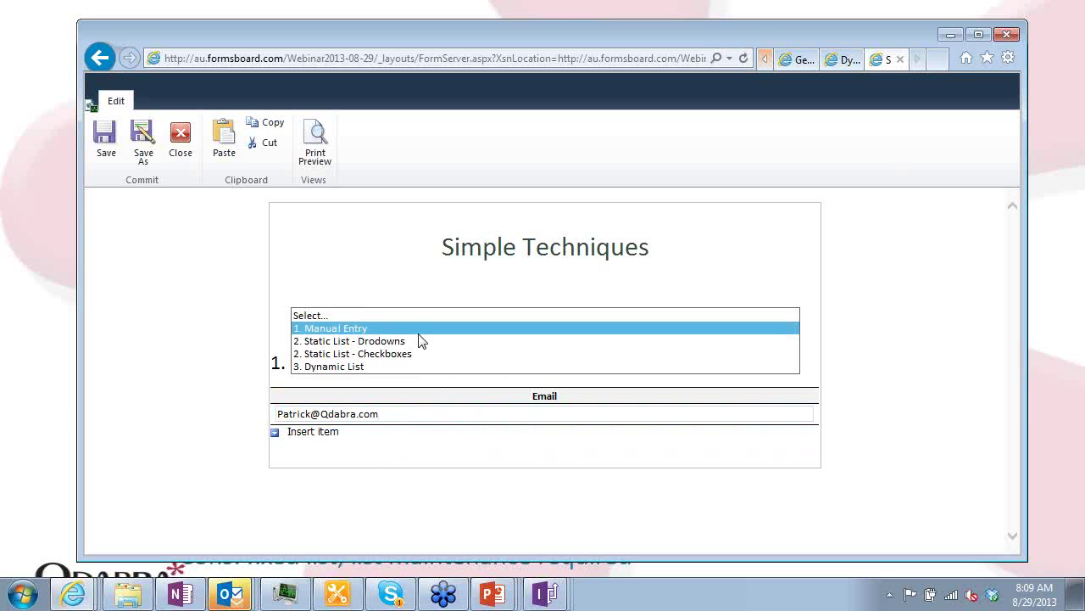
left_click(414, 326)
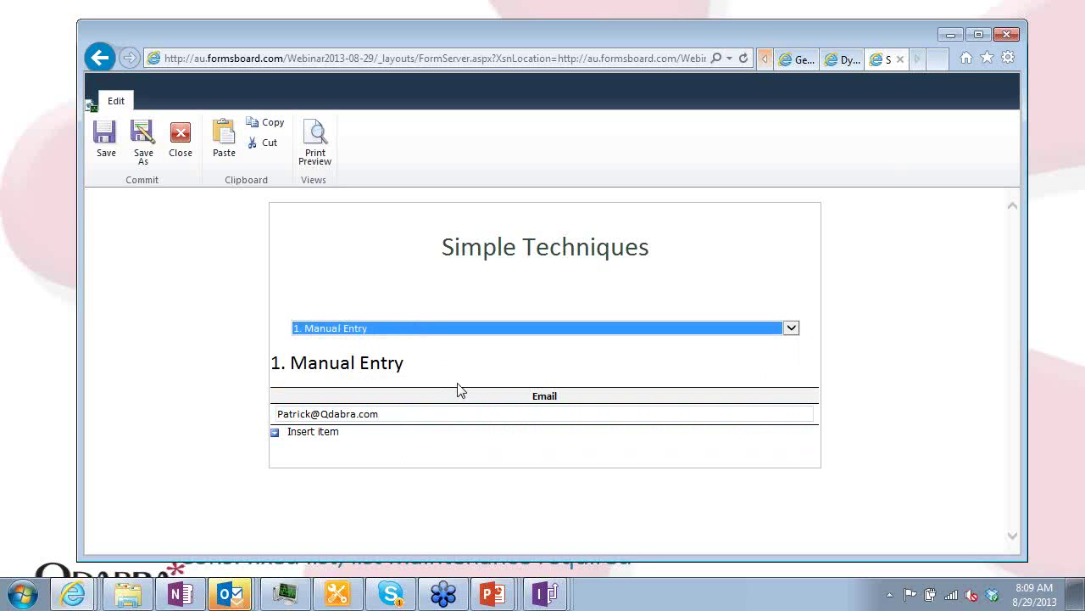
left_click(415, 330)
left_click(414, 341)
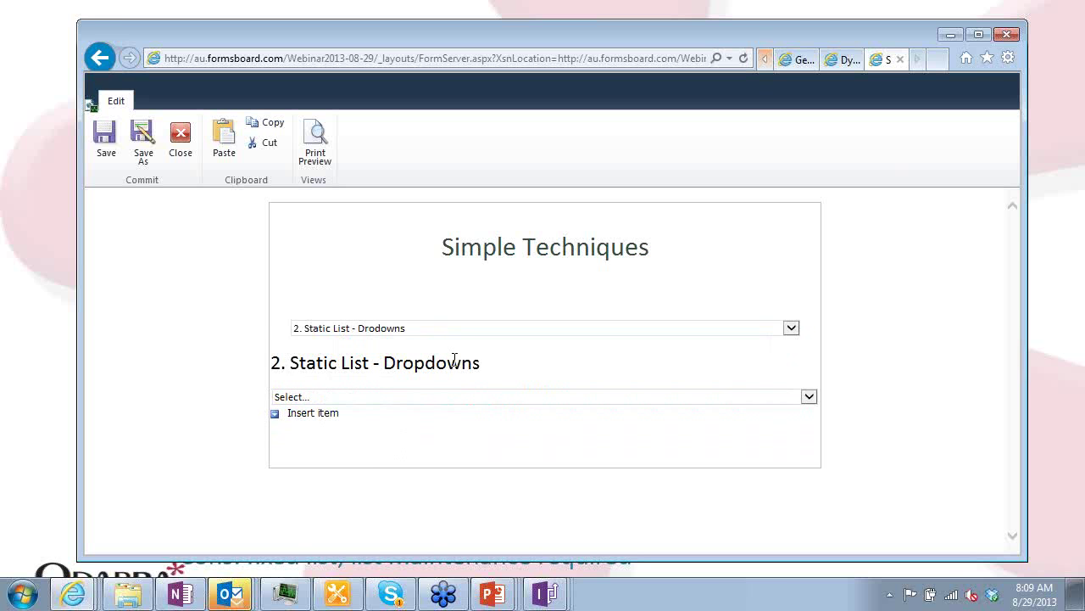
left_click(396, 397)
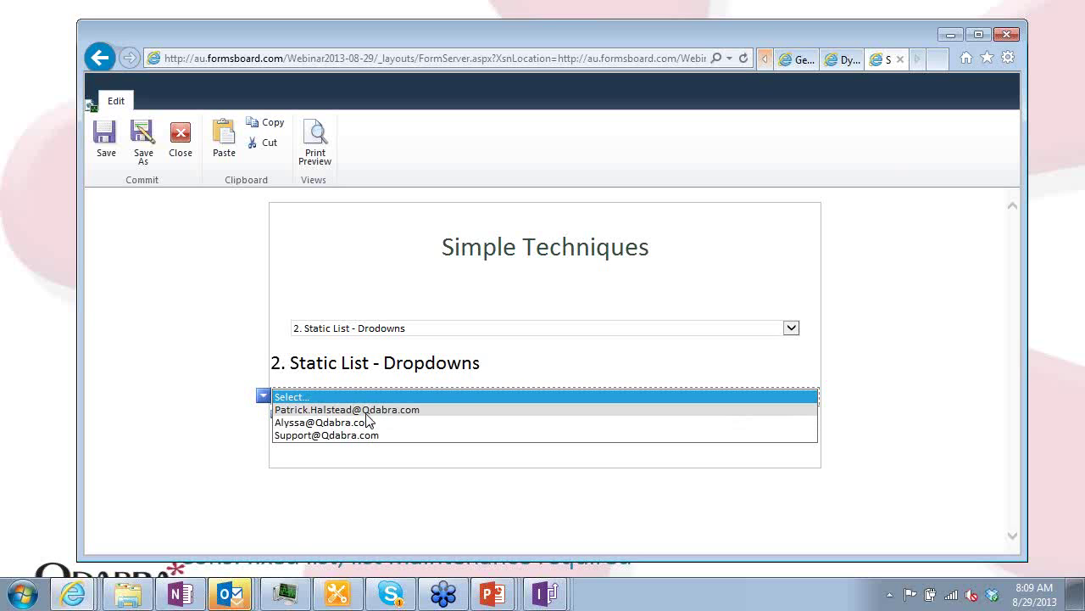
On 2. Static List - Checkboxes, pick an address, insert a second item and pick another
left_click(437, 331)
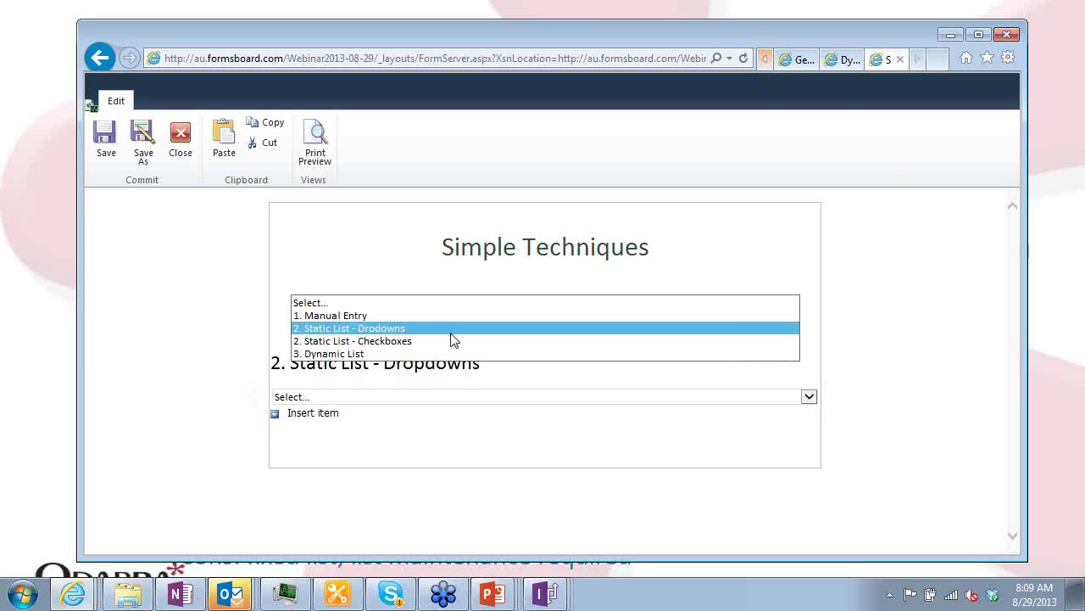
left_click(414, 340)
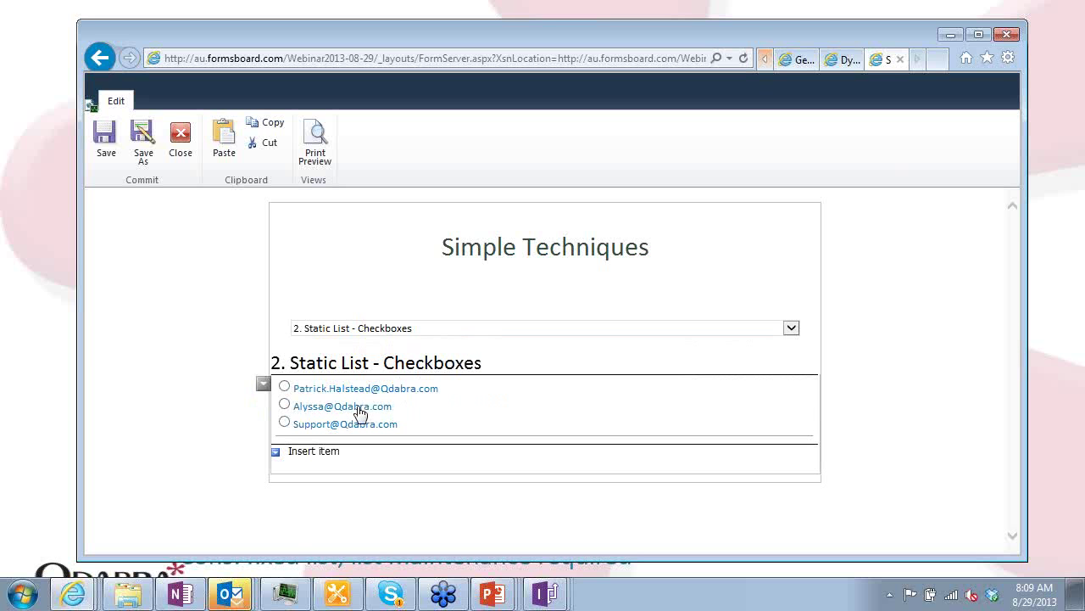
left_click(285, 387)
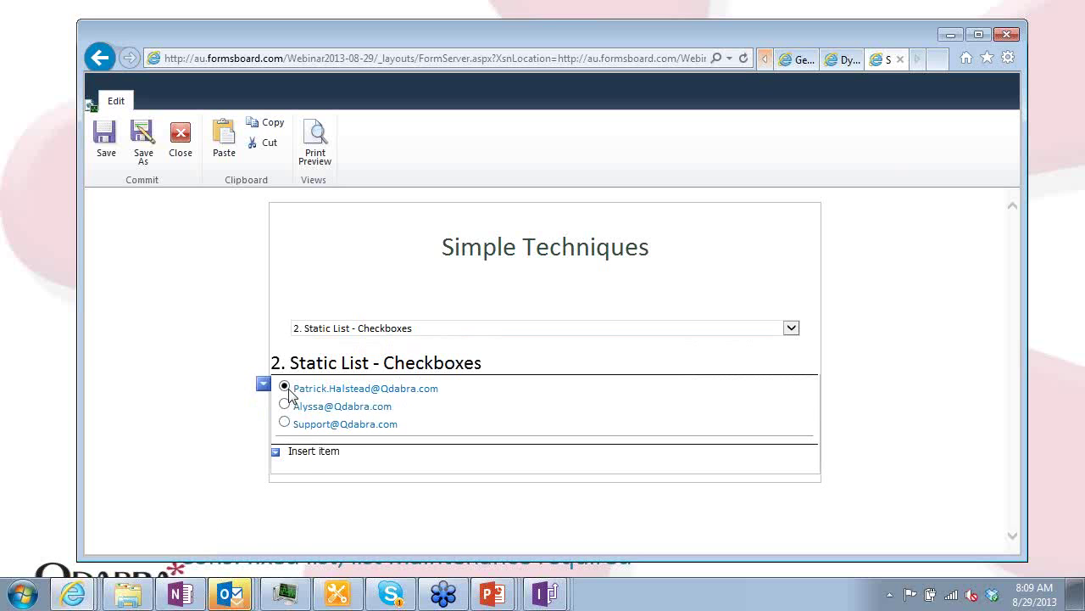
left_click(304, 450)
left_click(284, 473)
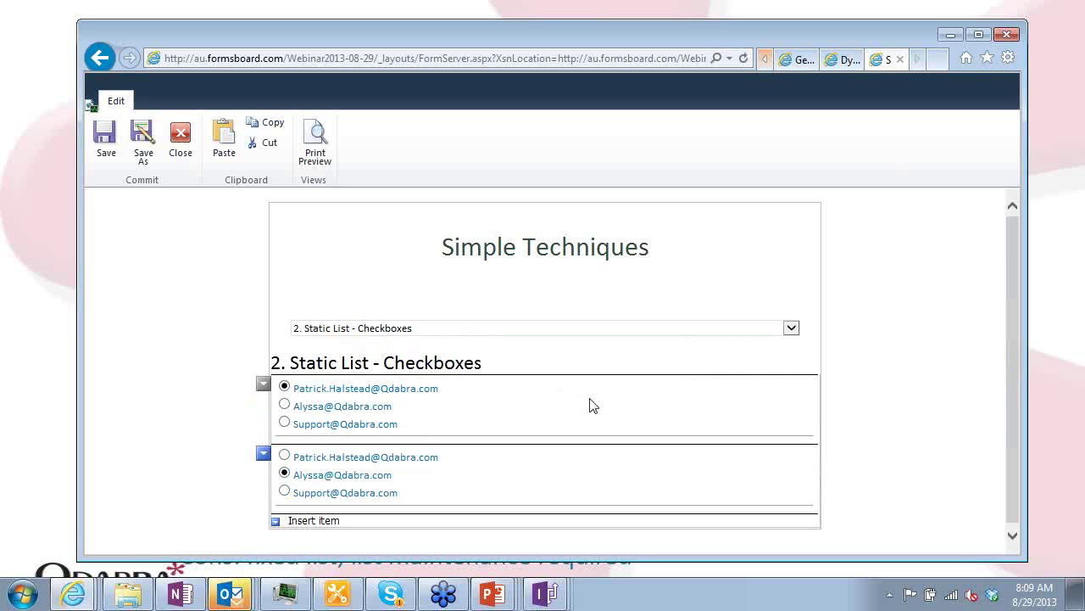
left_click(446, 329)
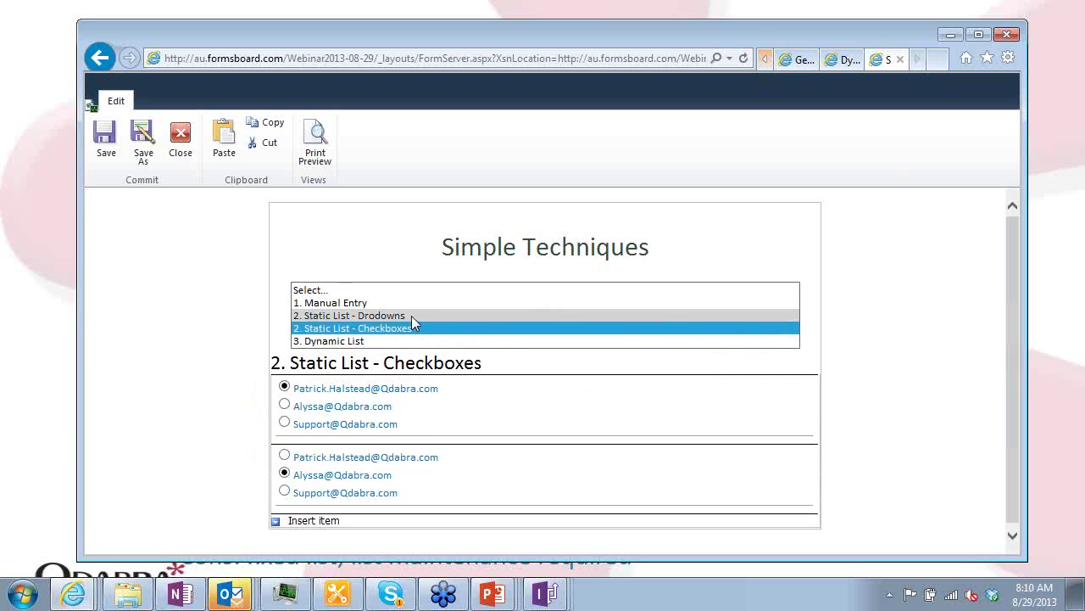
Switch to 3. Dynamic List, add a third Email row and view its queried addresses
left_click(412, 315)
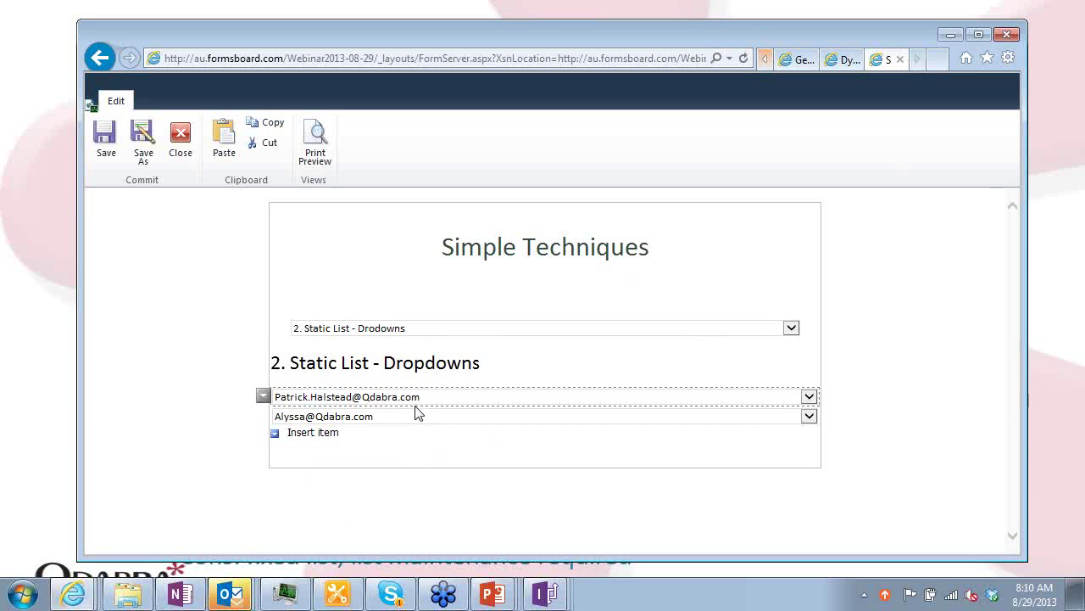
left_click(465, 333)
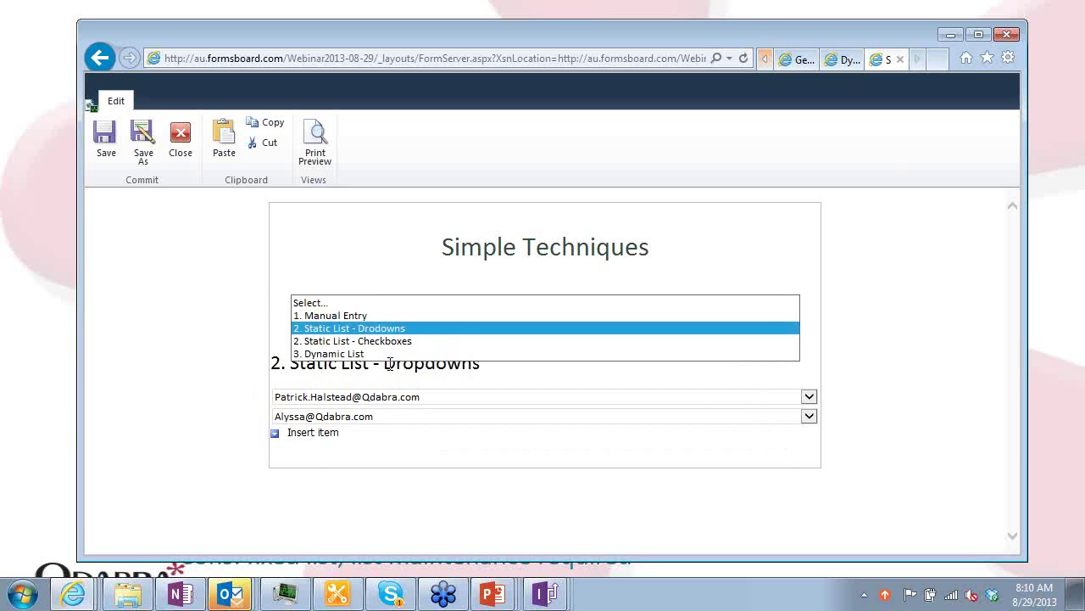
left_click(387, 355)
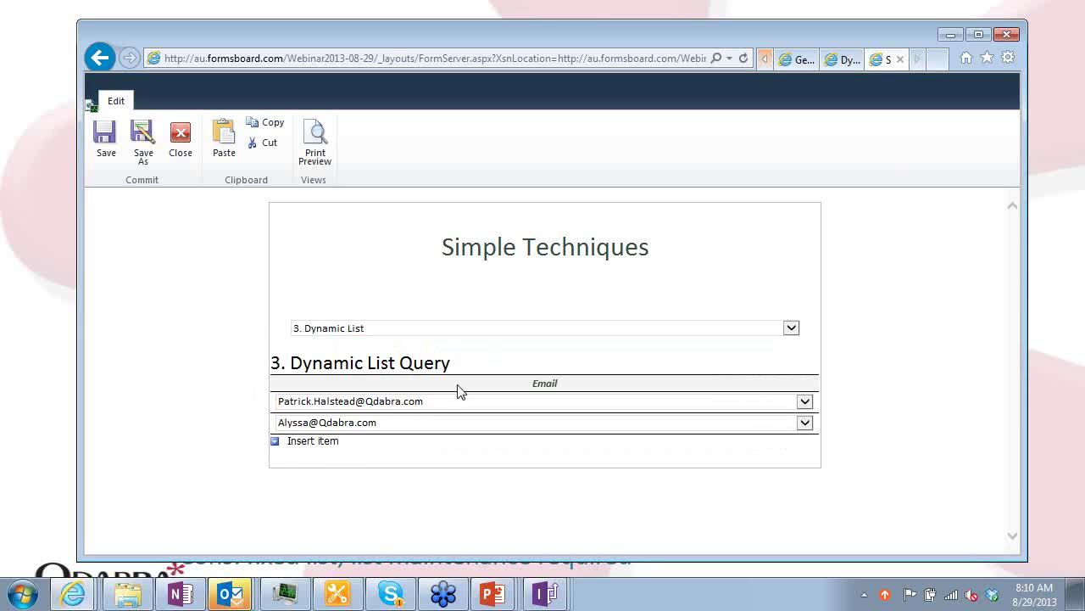
left_click(339, 441)
left_click(446, 443)
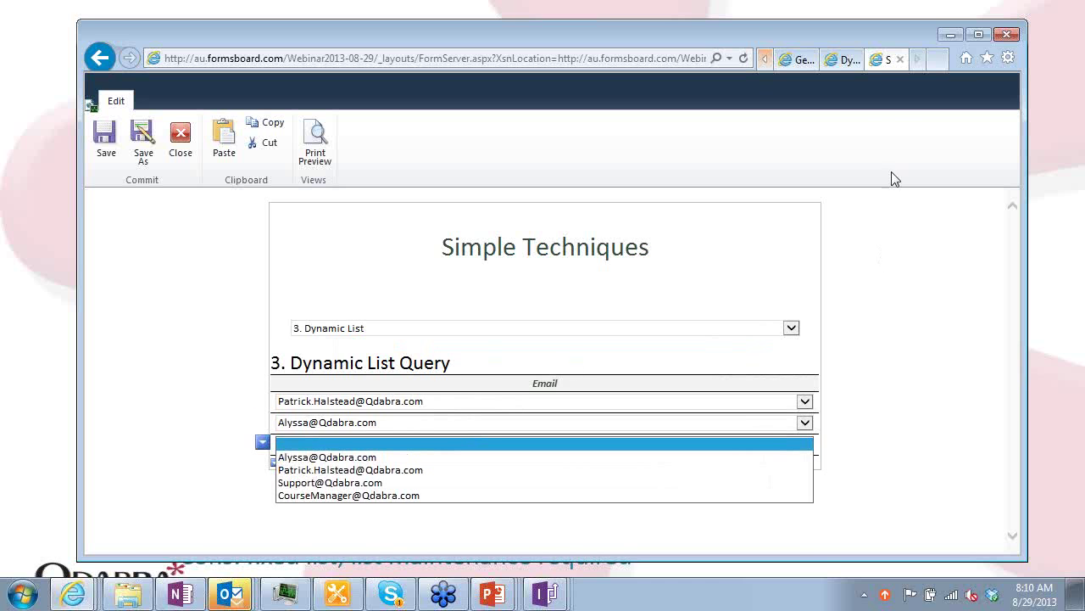
left_click(763, 59)
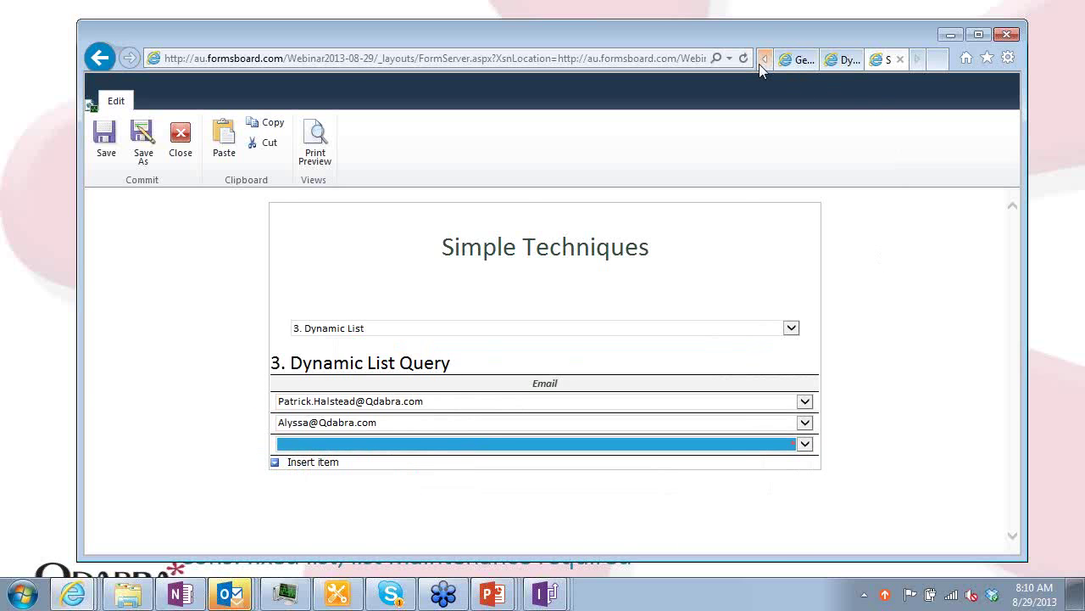
In the DynamicList Email list form, add a fifth row with a new address, then close it
left_click(890, 59)
left_click(316, 308)
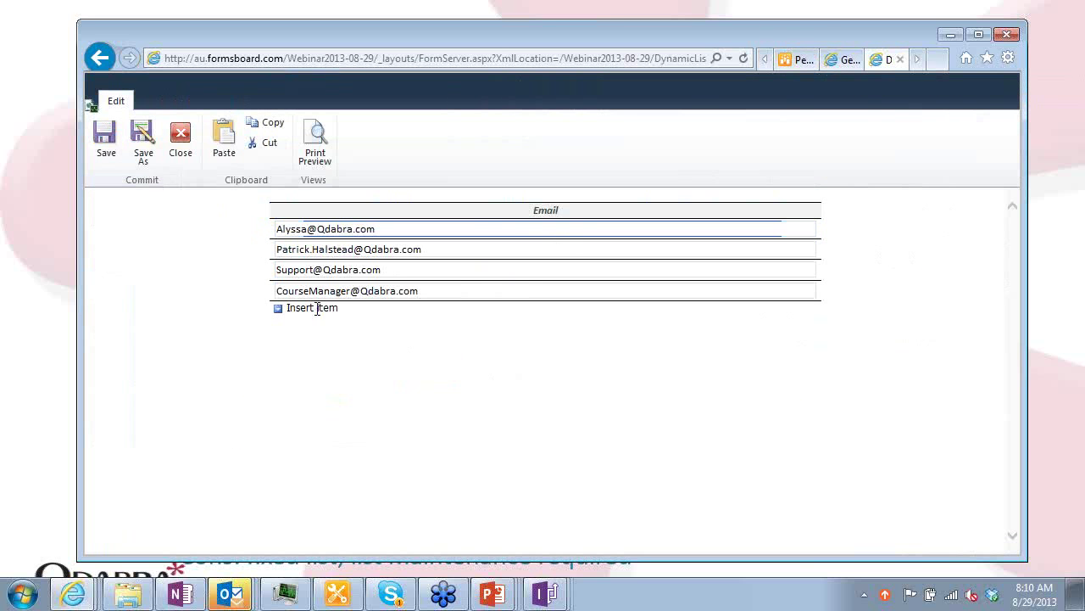
left_click_drag(544, 314, 275, 312)
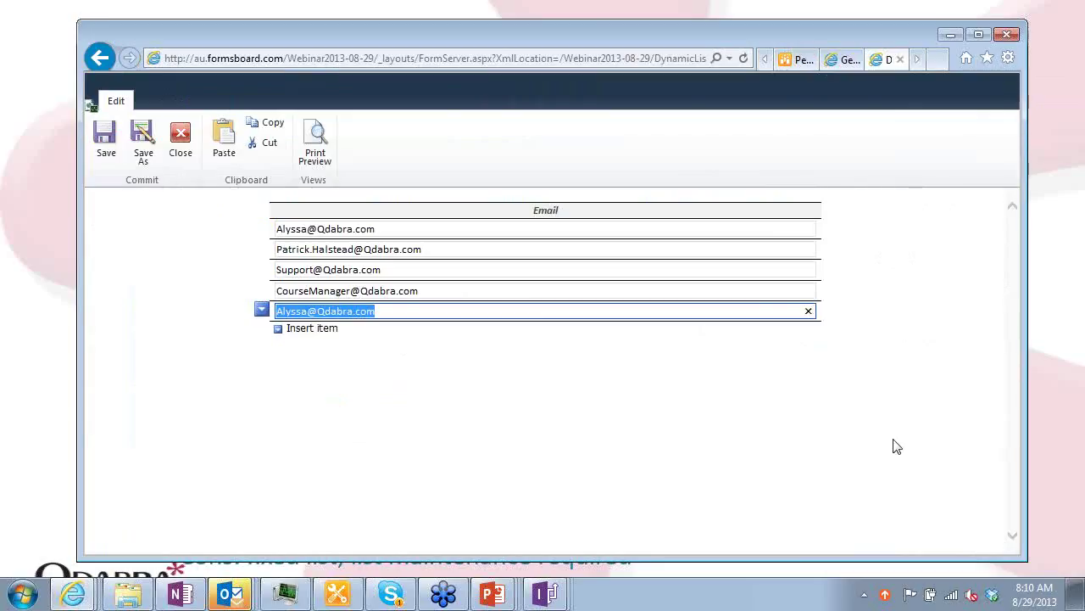
type("WE")
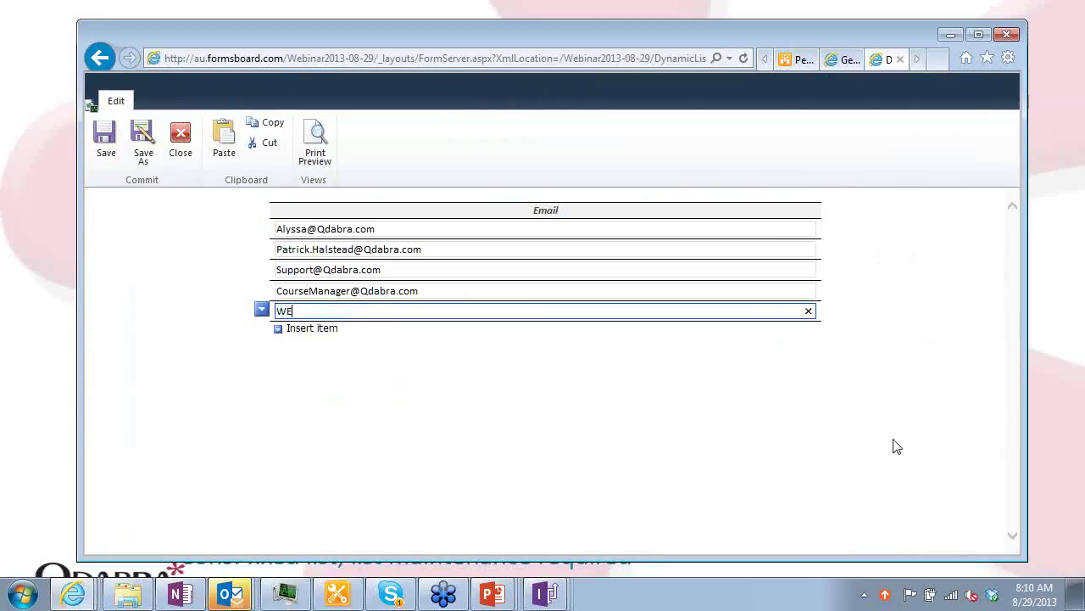
key("Left")
key("Left")
type("a.com")
key("Tab")
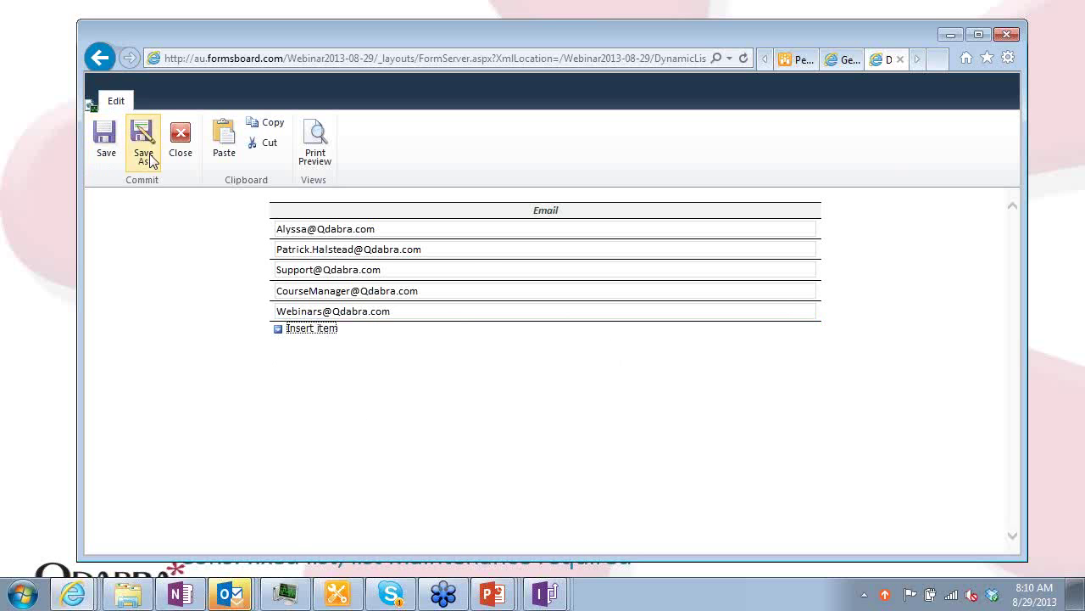
left_click(181, 159)
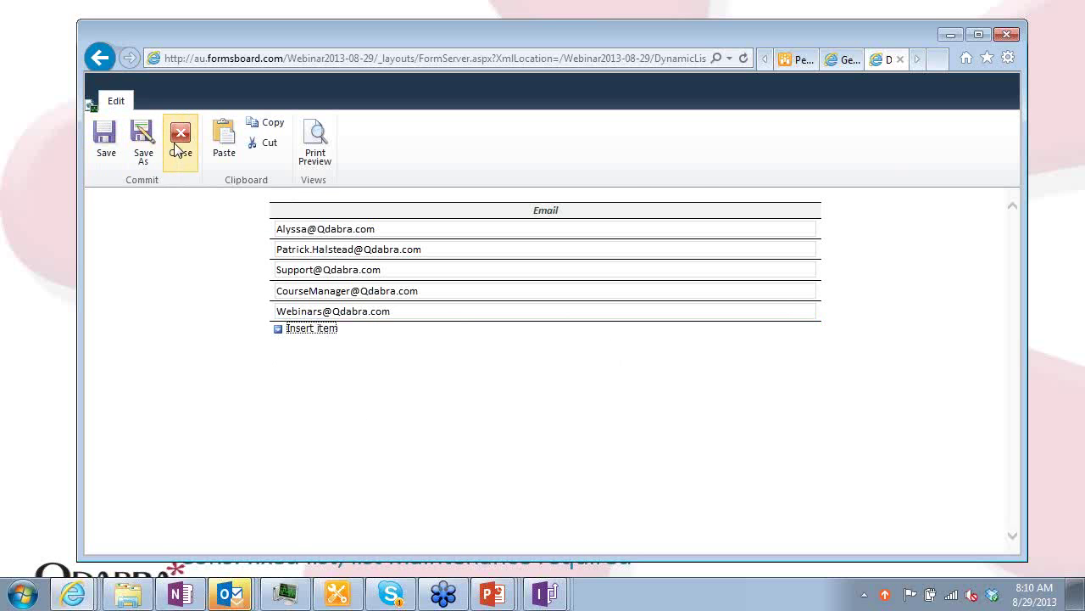
Close the DynamicList and qRules sample forms, then go through the browser tabs back to Simple Techniques
left_click(294, 227)
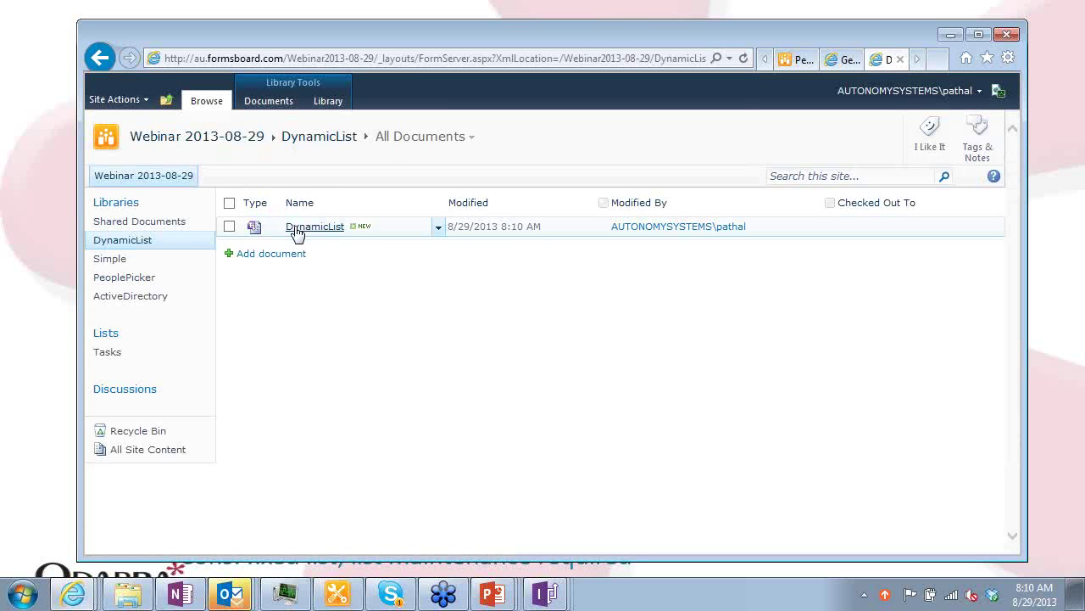
left_click(187, 143)
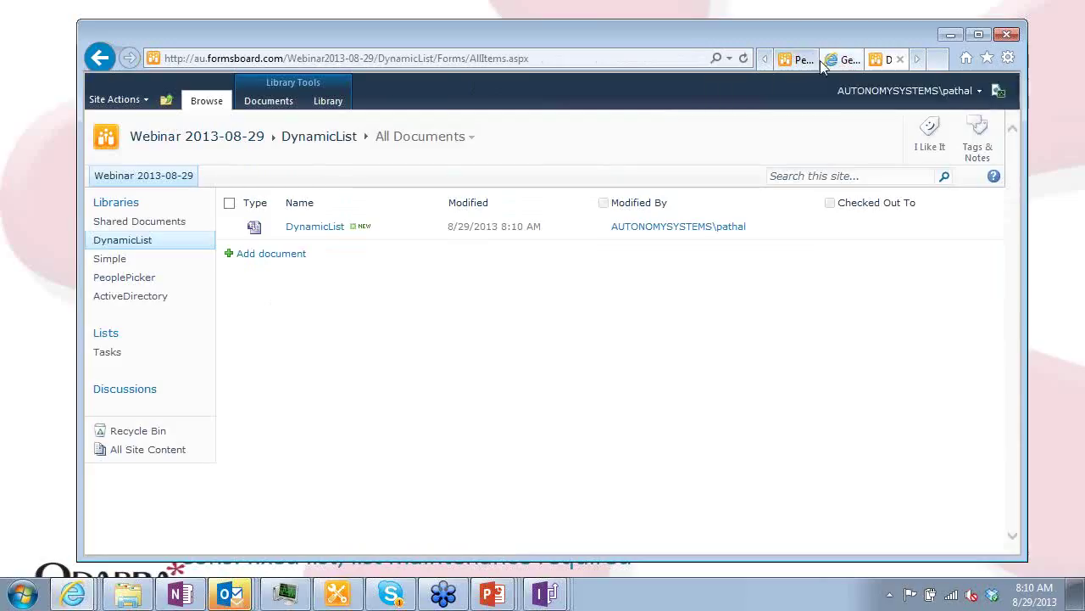
left_click(840, 59)
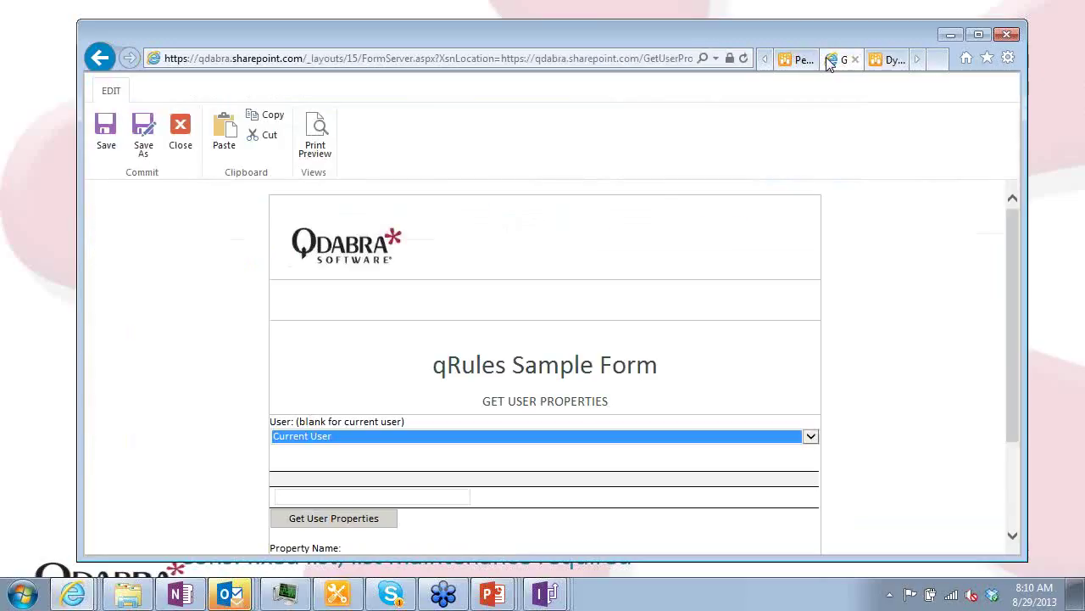
left_click(186, 142)
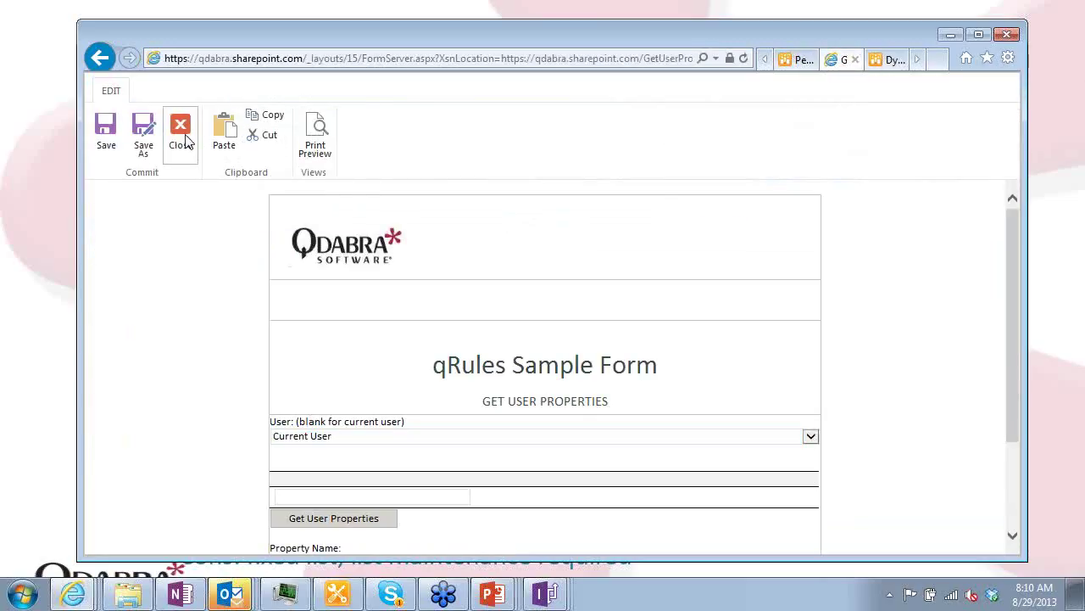
left_click(875, 68)
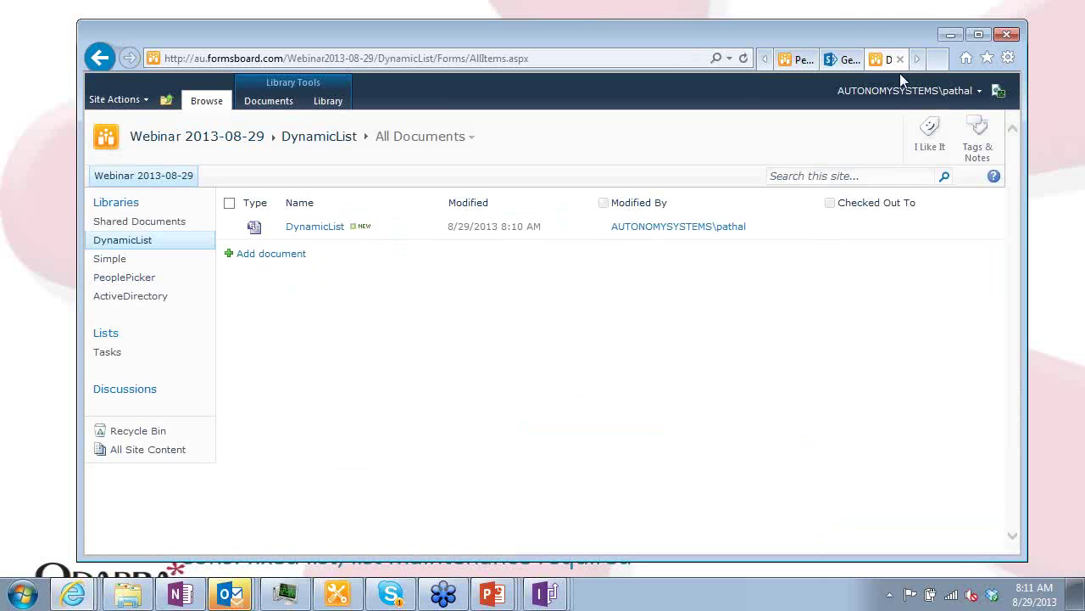
left_click(767, 64)
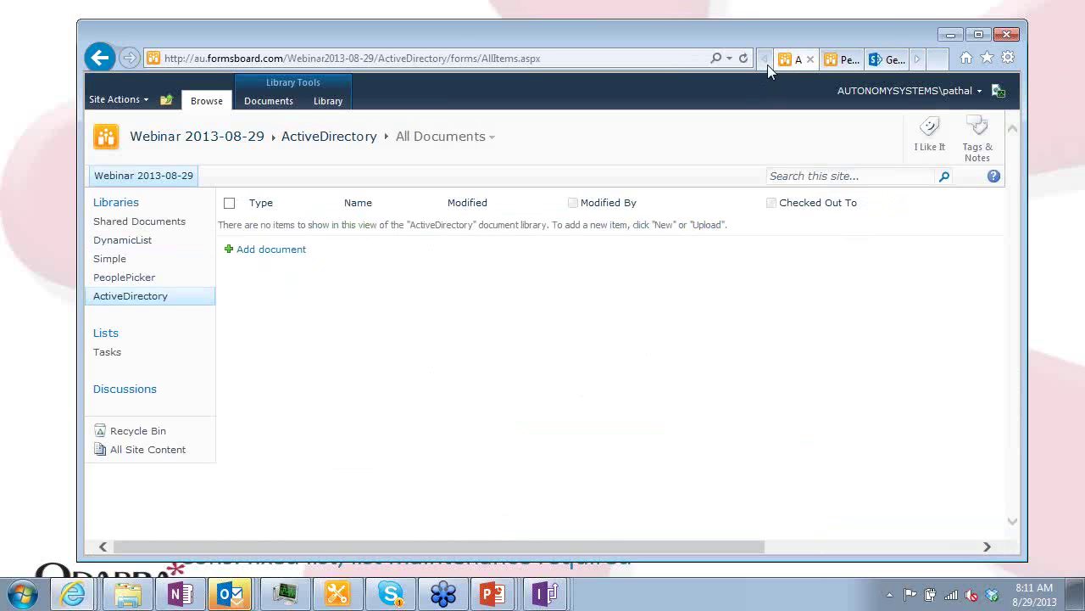
left_click(827, 63)
left_click(891, 60)
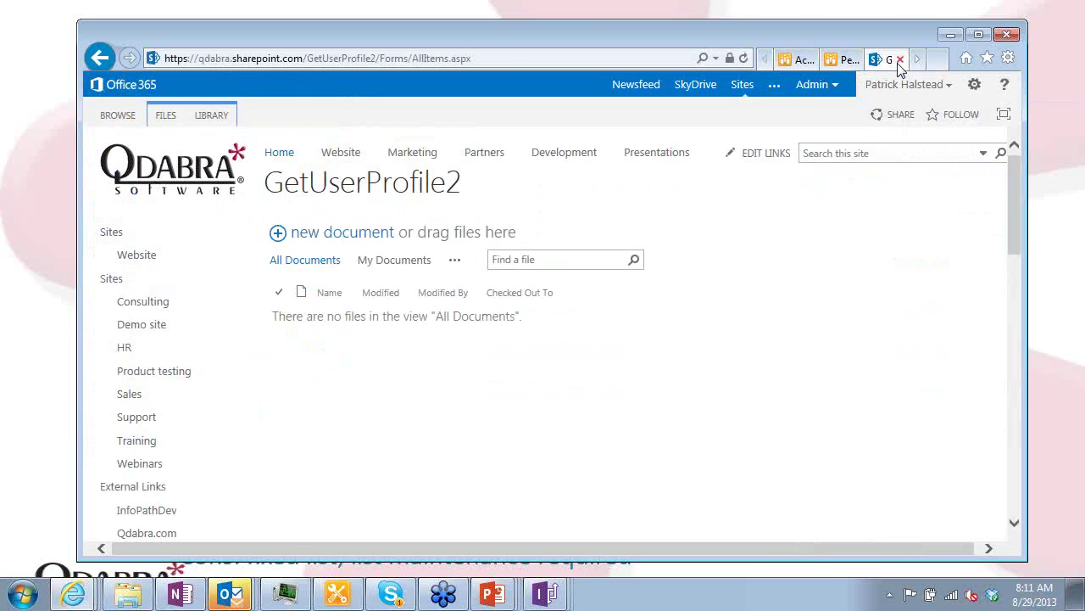
left_click(915, 61)
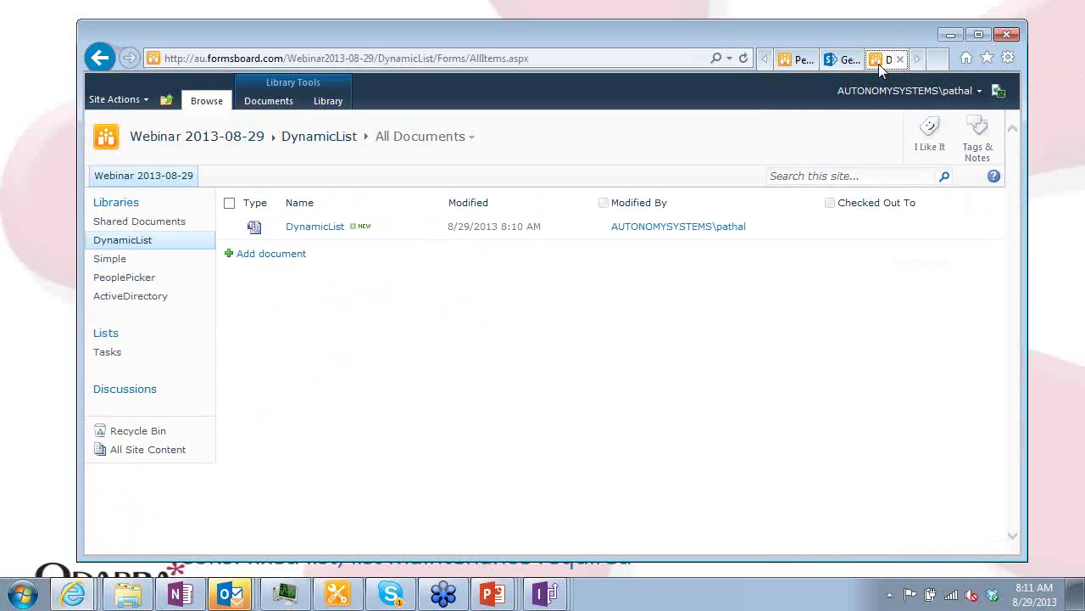
left_click(916, 68)
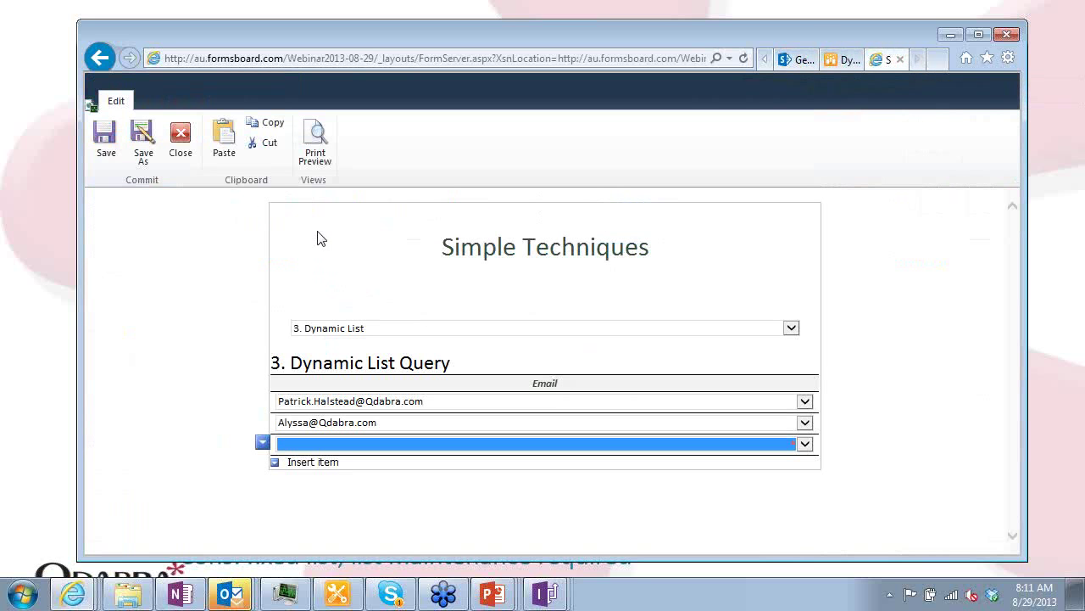
Close without saving, start a new form on 3. Dynamic List, view its emails, then open InfoPath
left_click(180, 140)
left_click(681, 408)
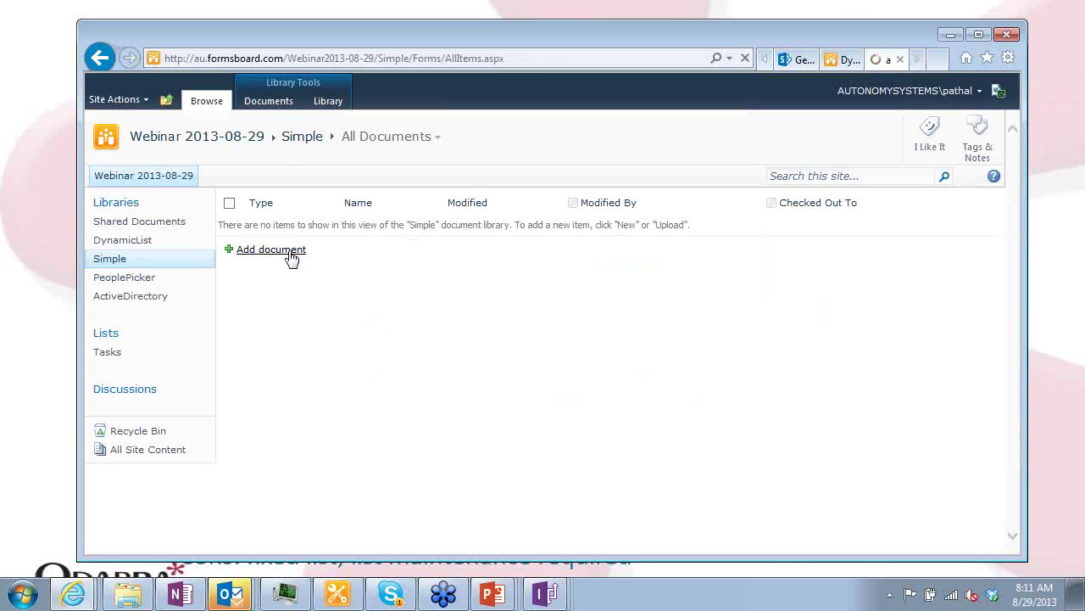
left_click(291, 257)
left_click(574, 332)
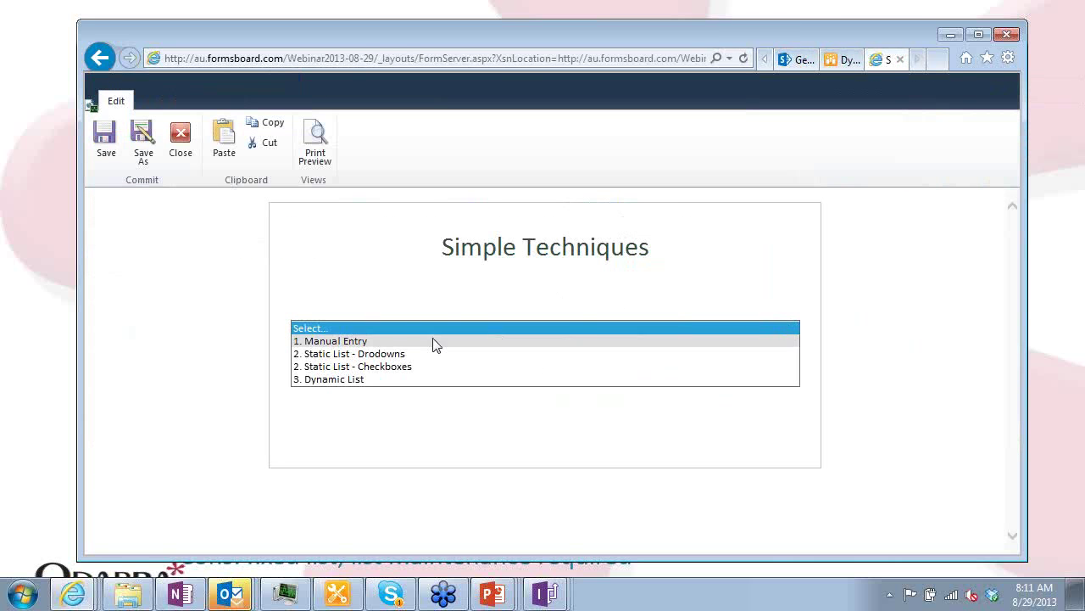
left_click(346, 379)
left_click(383, 401)
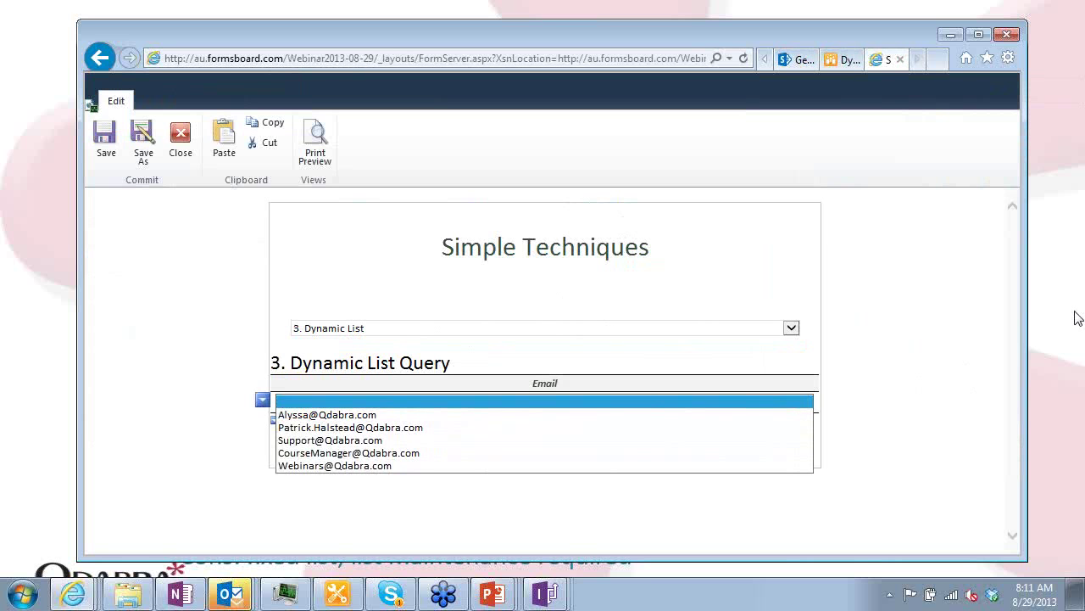
key("alt+Tab")
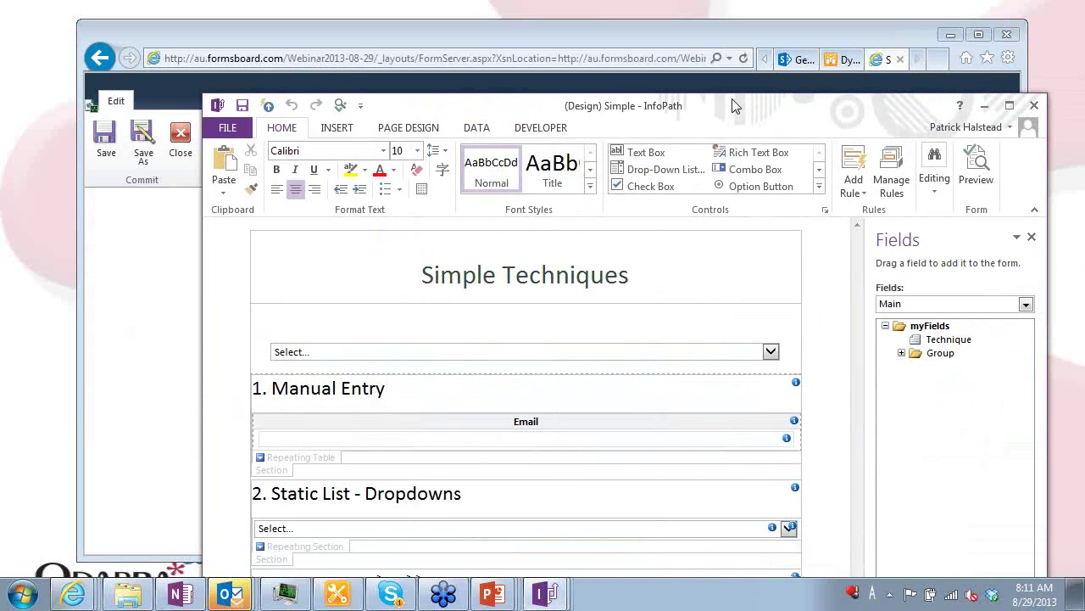
Move and enlarge the InfoPath Designer window to show more of the Simple form
mouse_move(670, 53)
left_mouse_down()
mouse_move(681, 29)
mouse_move(689, 180)
mouse_move(687, 30)
mouse_move(670, 47)
mouse_move(637, 188)
mouse_move(650, 222)
mouse_move(649, 51)
left_mouse_up()
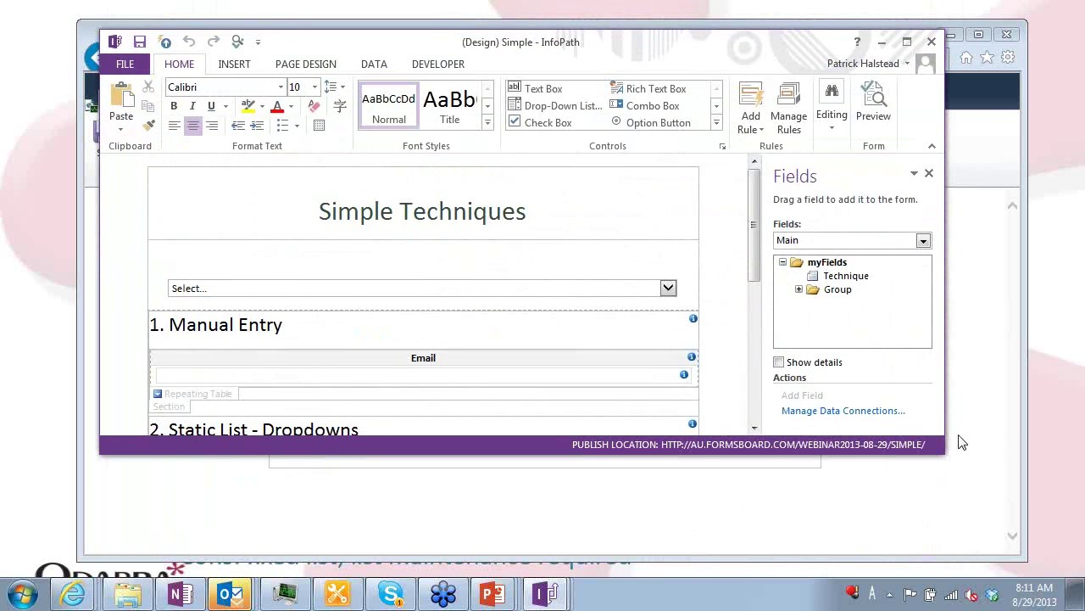
left_click_drag(948, 456, 999, 553)
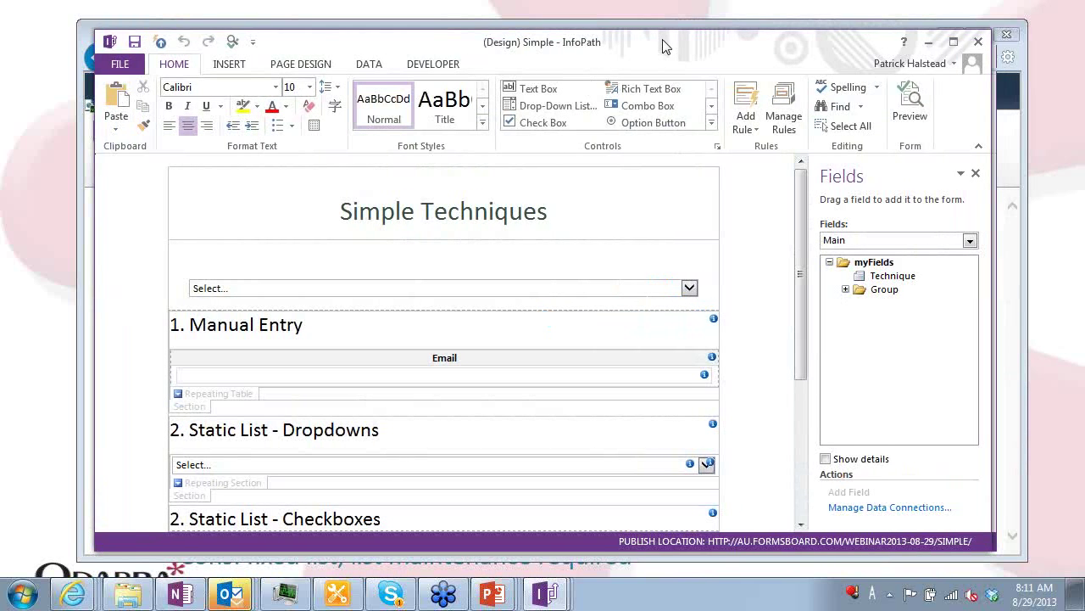
left_click_drag(670, 47, 626, 28)
Select the Manual Entry section and display its Hide Technique 1 formatting rule
left_click(627, 272)
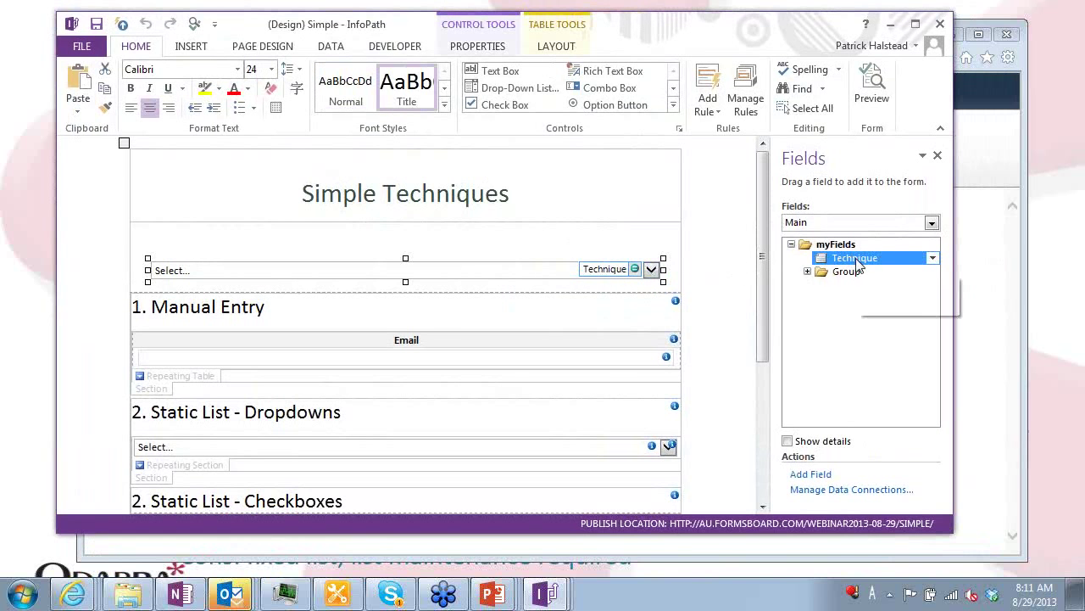
scroll(436, 341, "down", 5)
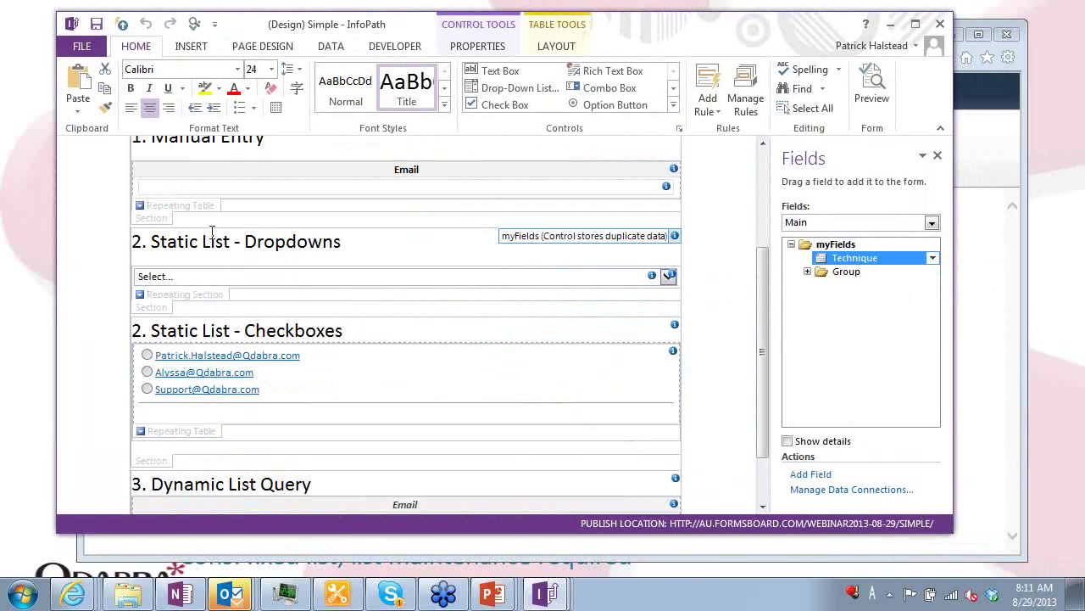
scroll(199, 220, "up", 2)
left_click(161, 276)
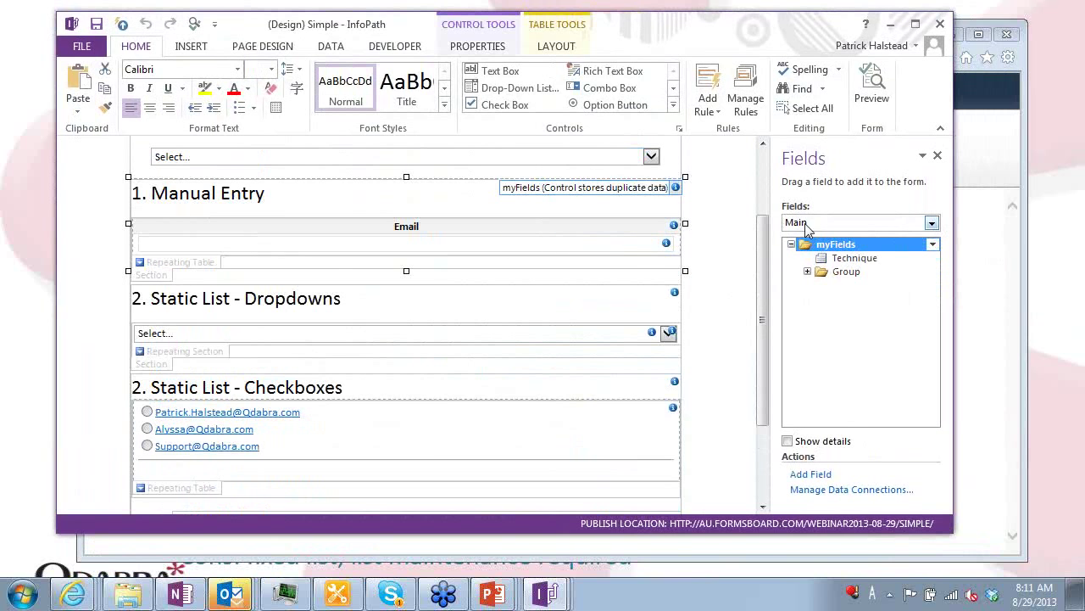
left_click(746, 94)
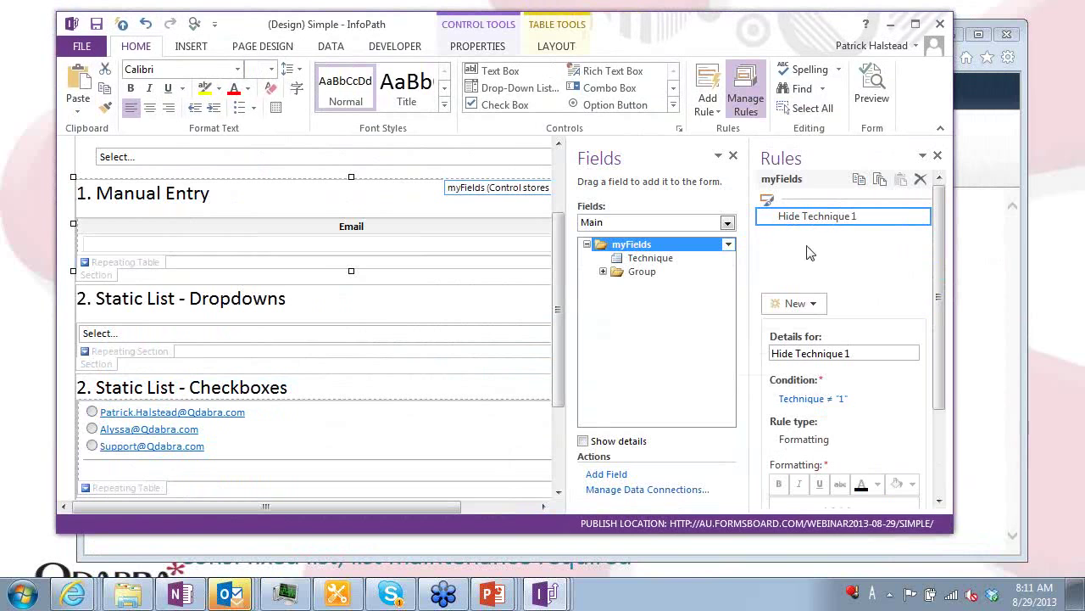
Review the Static List dropdown's manually entered email choices in its Properties, then dismiss them
scroll(385, 360, "down", 3)
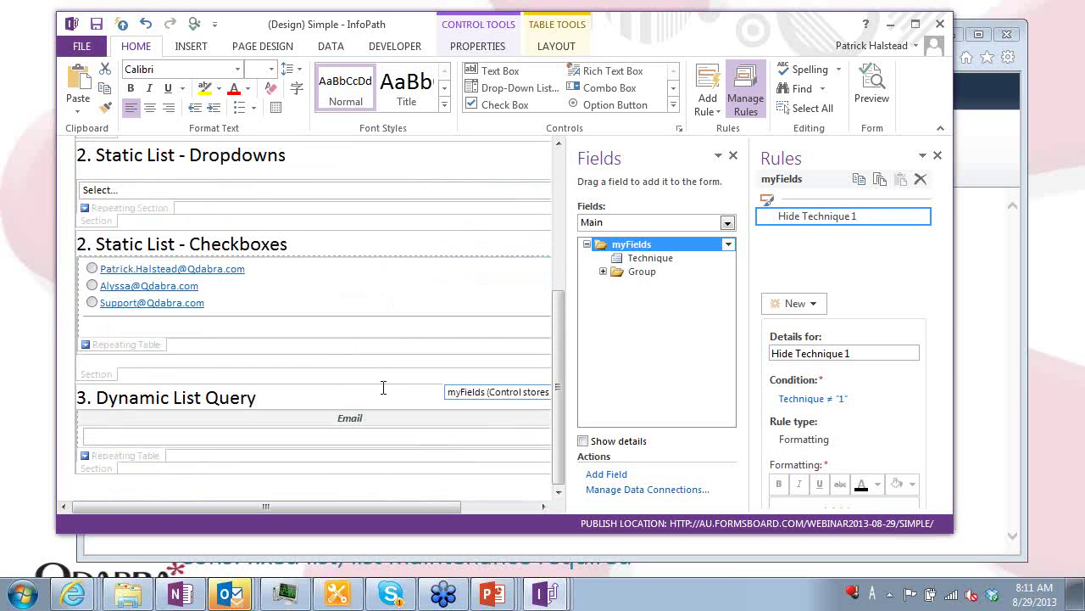
left_click(93, 268)
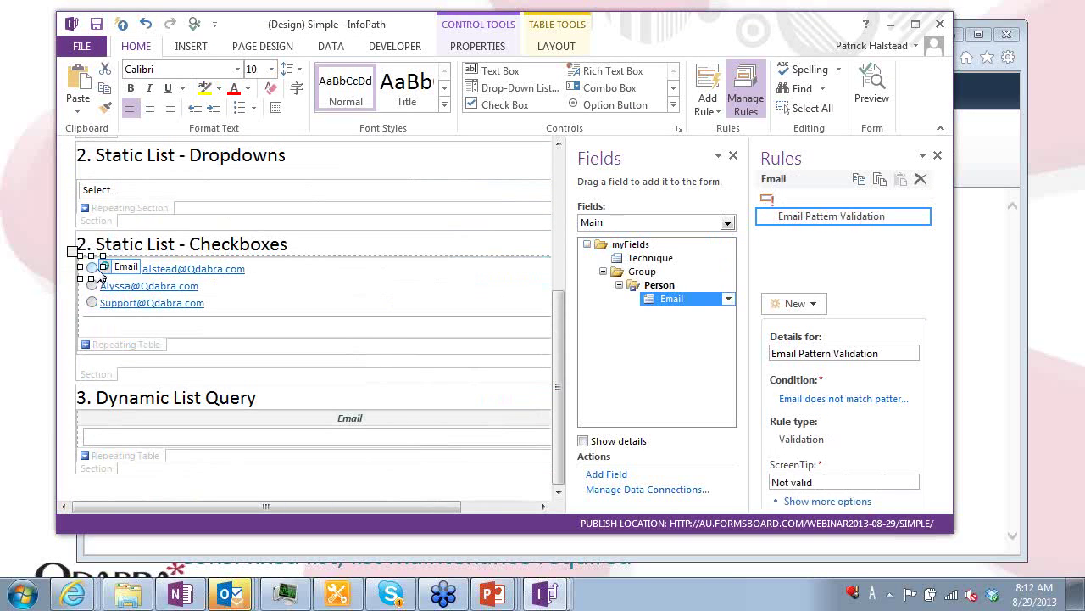
left_click(214, 195)
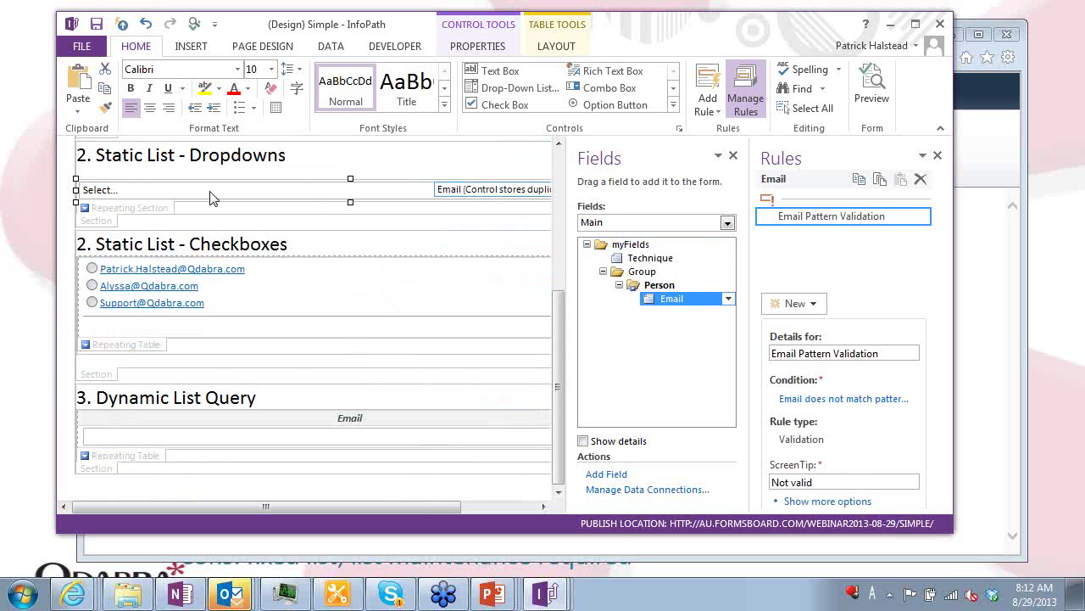
right_click(212, 195)
left_click(278, 436)
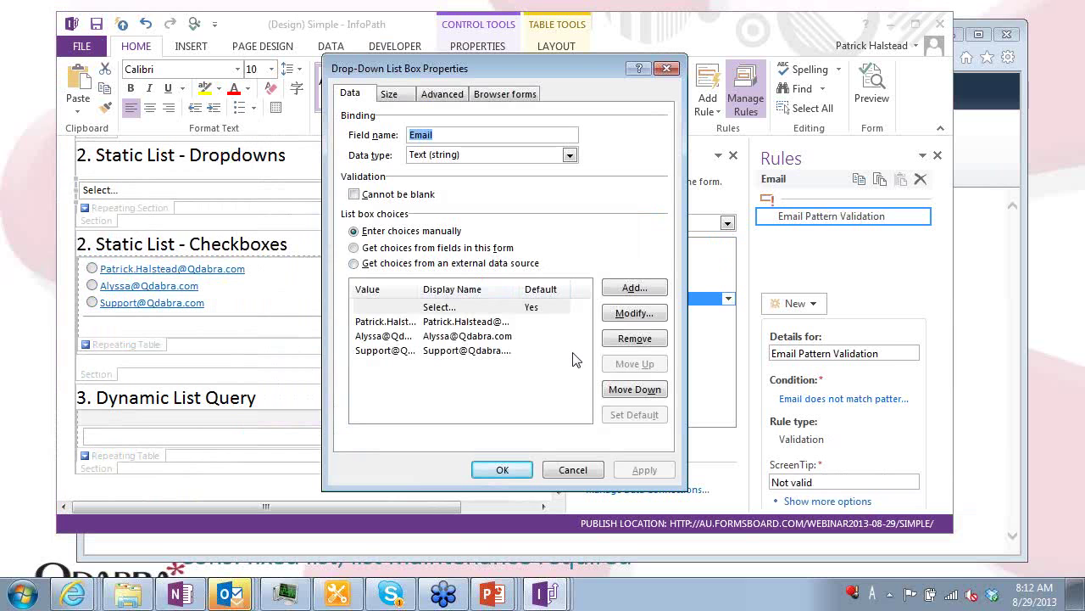
key("Return")
Open the Email Pattern Validation condition: Email does not match pattern Email
scroll(476, 318, "up", 2)
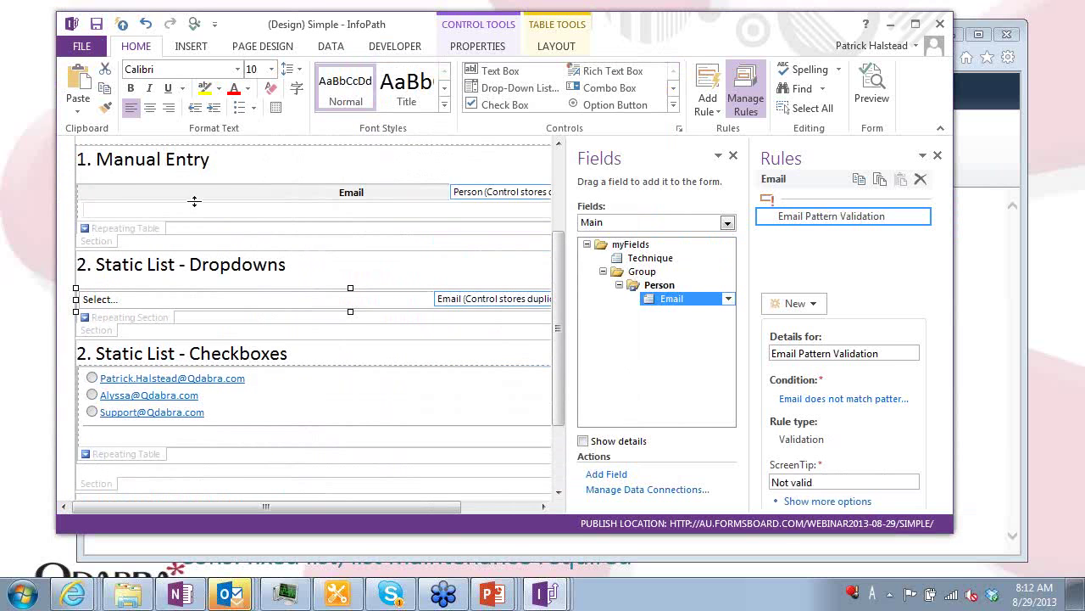
right_click(188, 212)
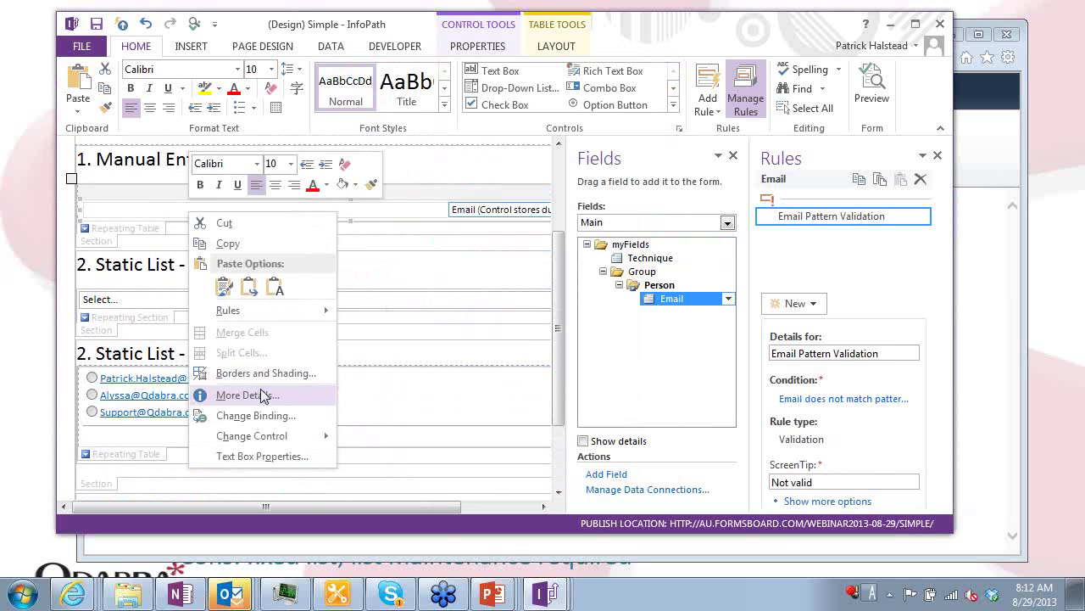
key("Escape")
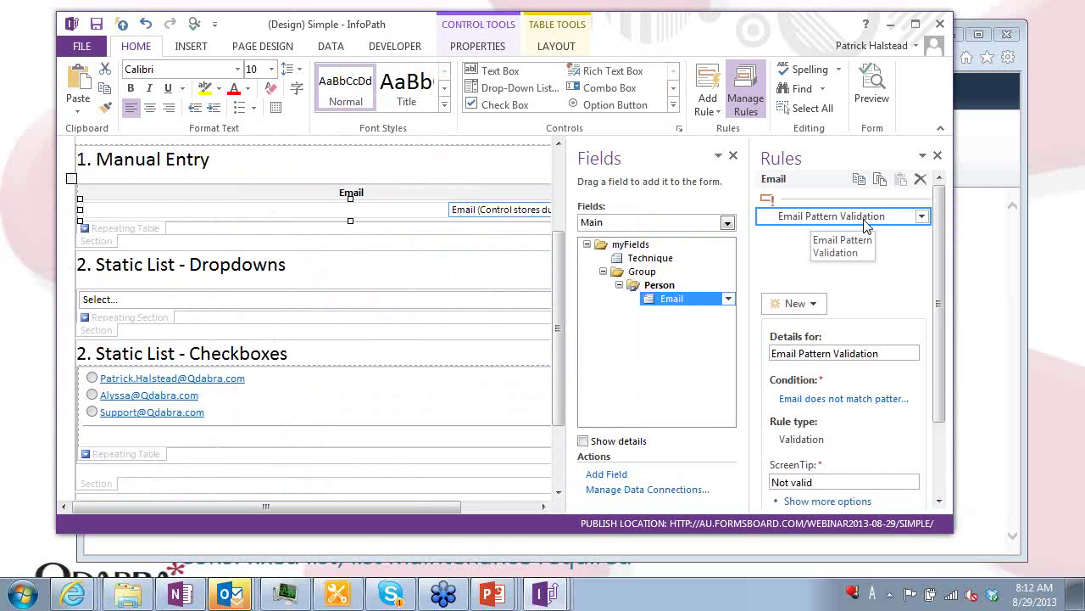
left_click(832, 399)
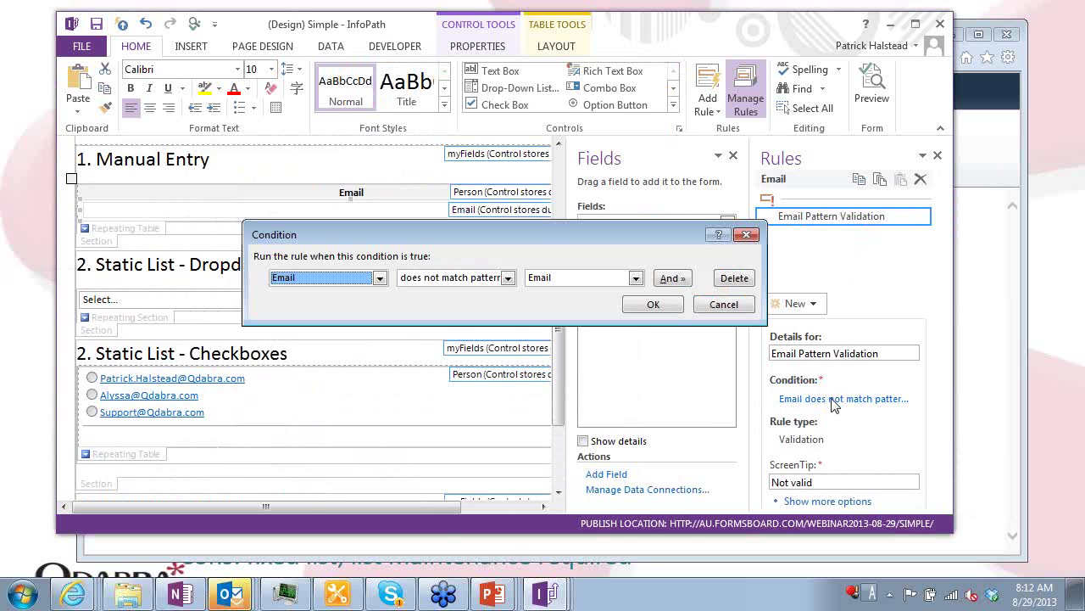
Make the condition 'Email does not match pattern' using the predefined Email pattern .+@.+(\.).+
left_click(509, 279)
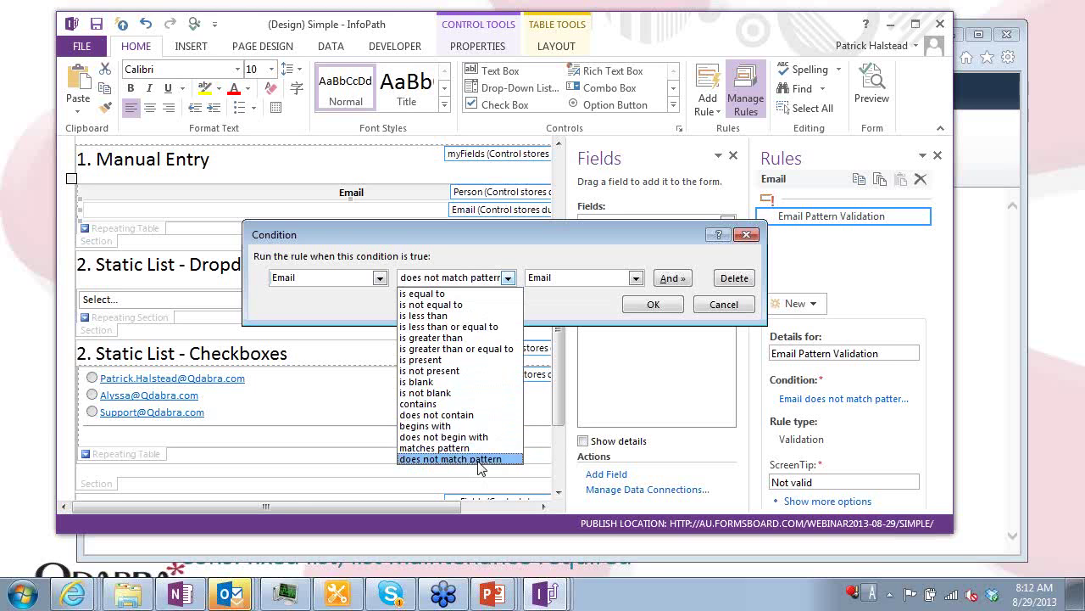
left_click(635, 278)
left_click(634, 279)
left_click(576, 305)
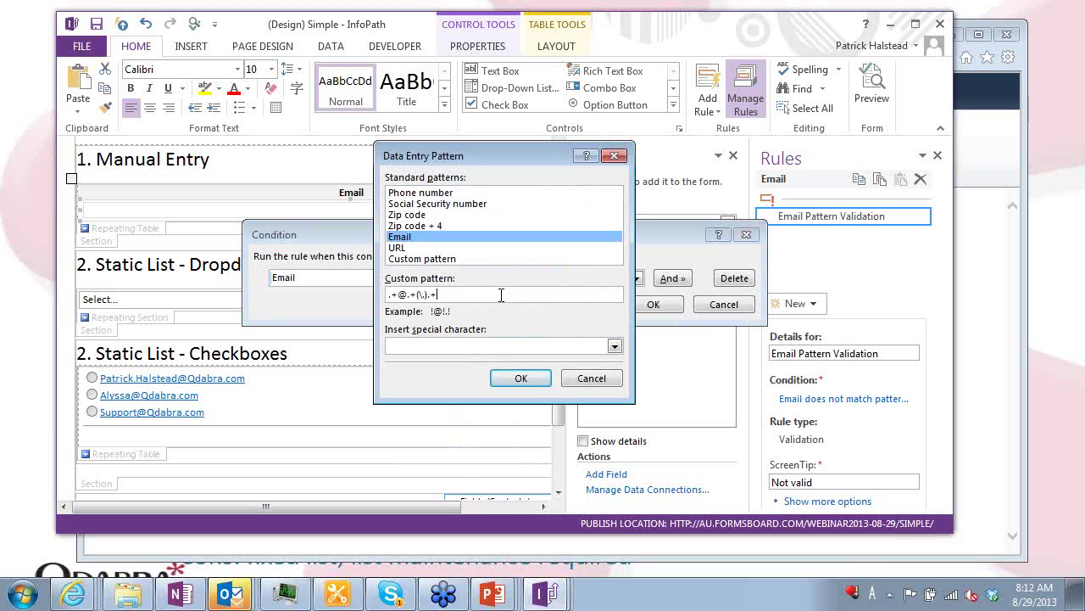
left_click_drag(502, 293, 348, 295)
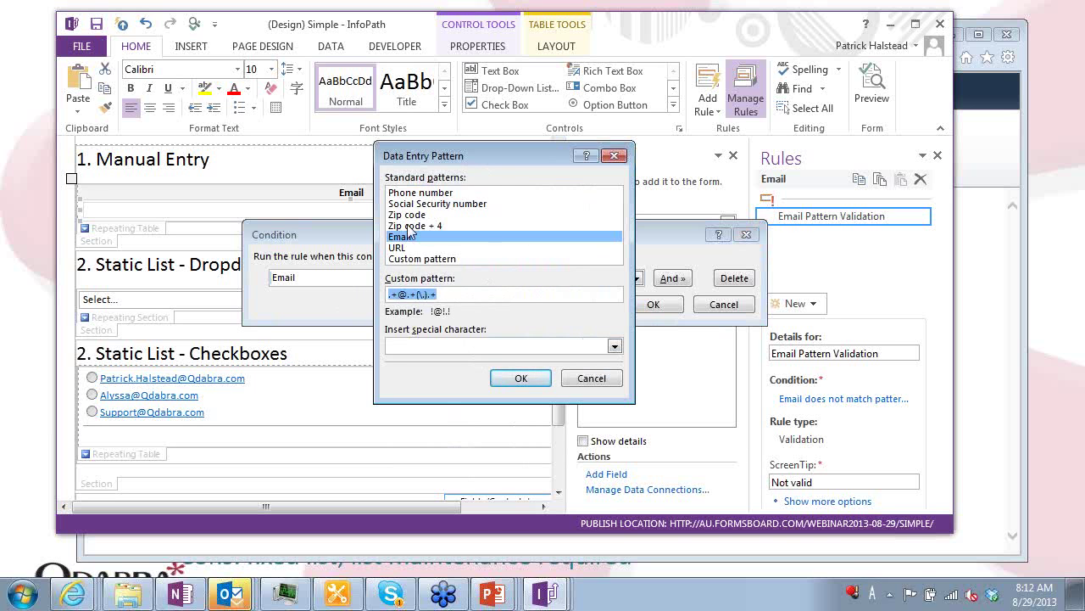
key("Return")
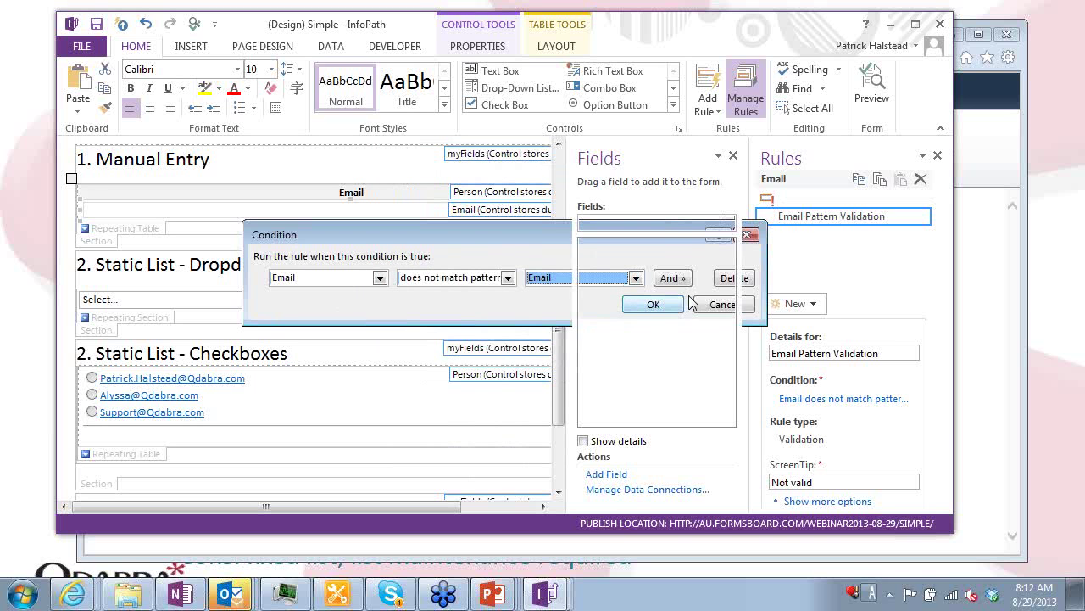
left_click(651, 304)
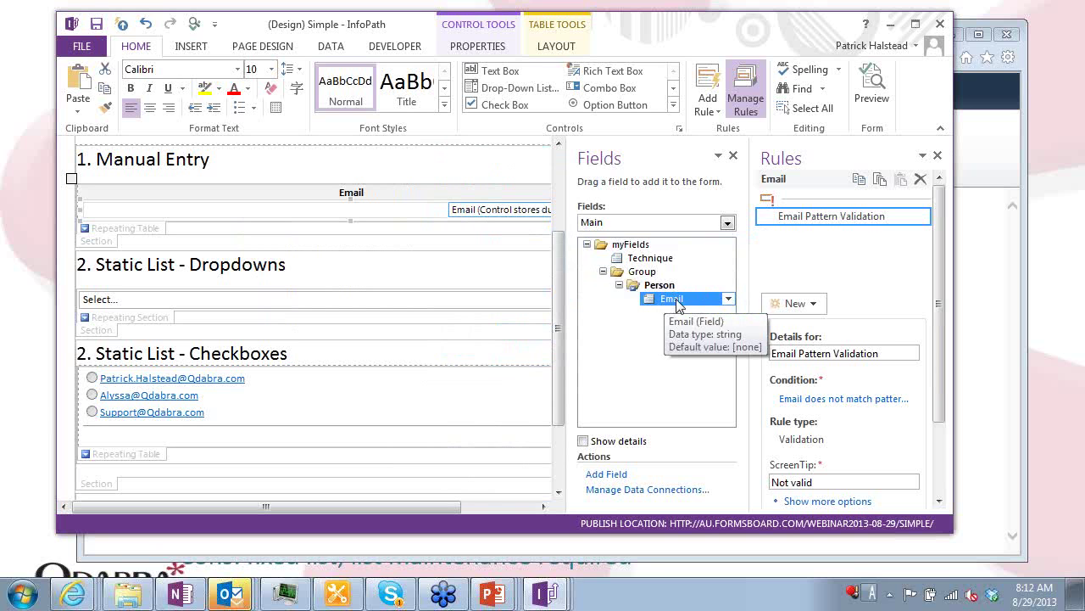
Select the Email box under Dynamic List Query and view the form's data connections
left_click_drag(558, 309, 558, 375)
left_click(311, 438)
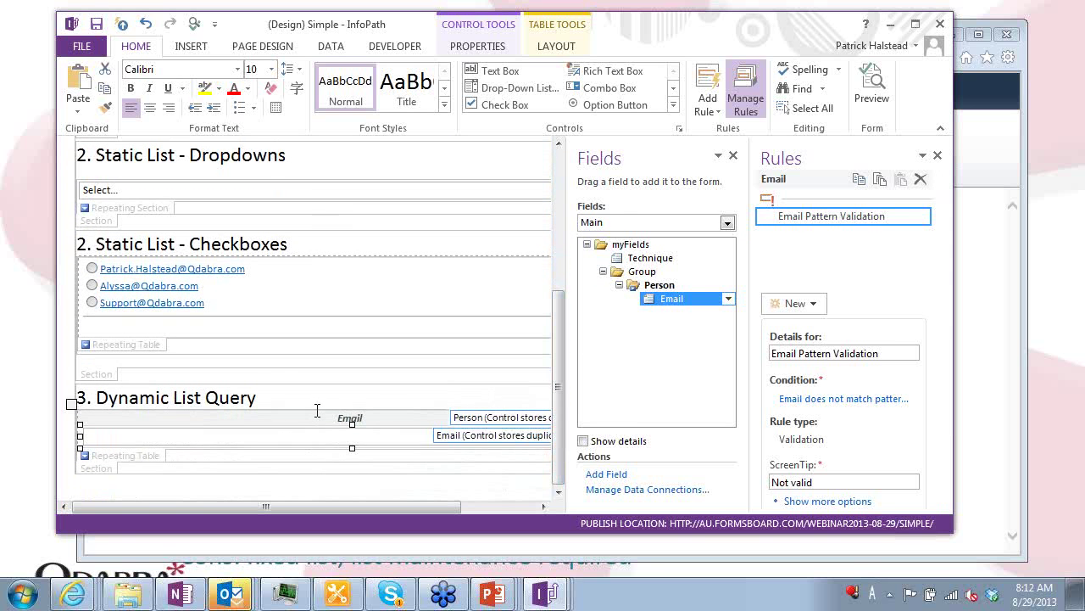
left_click(338, 49)
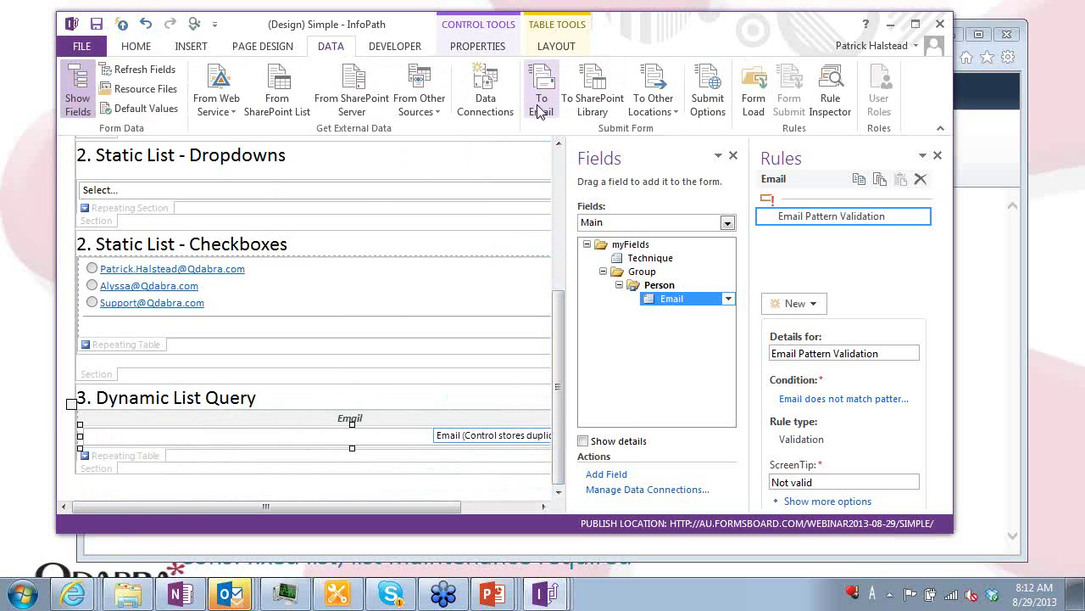
left_click(486, 100)
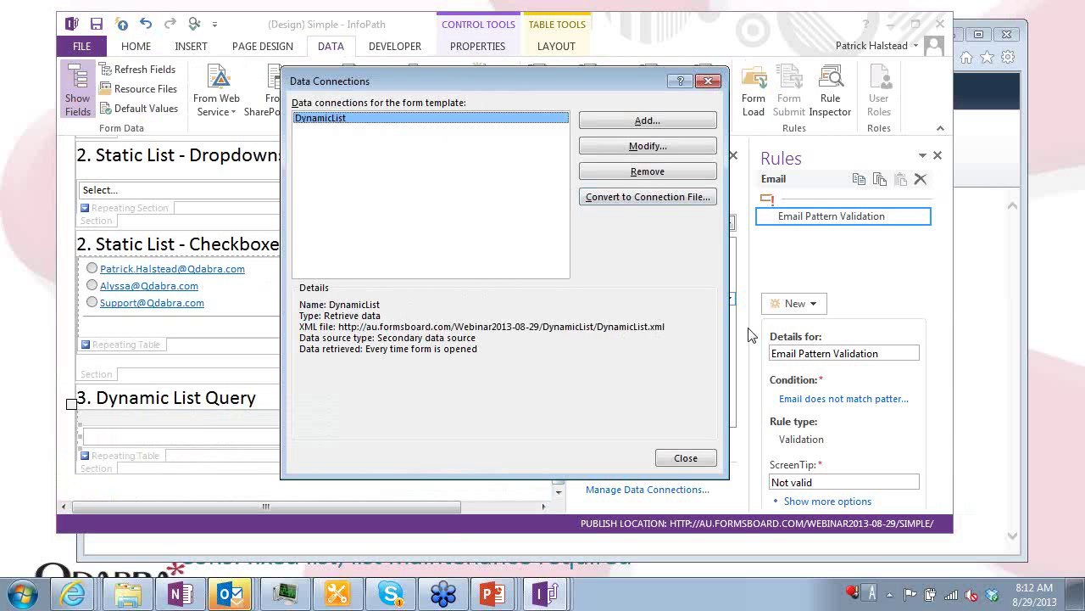
Bring the DynamicList form template's designer window to the front, showing its Email table
key("alt+Tab")
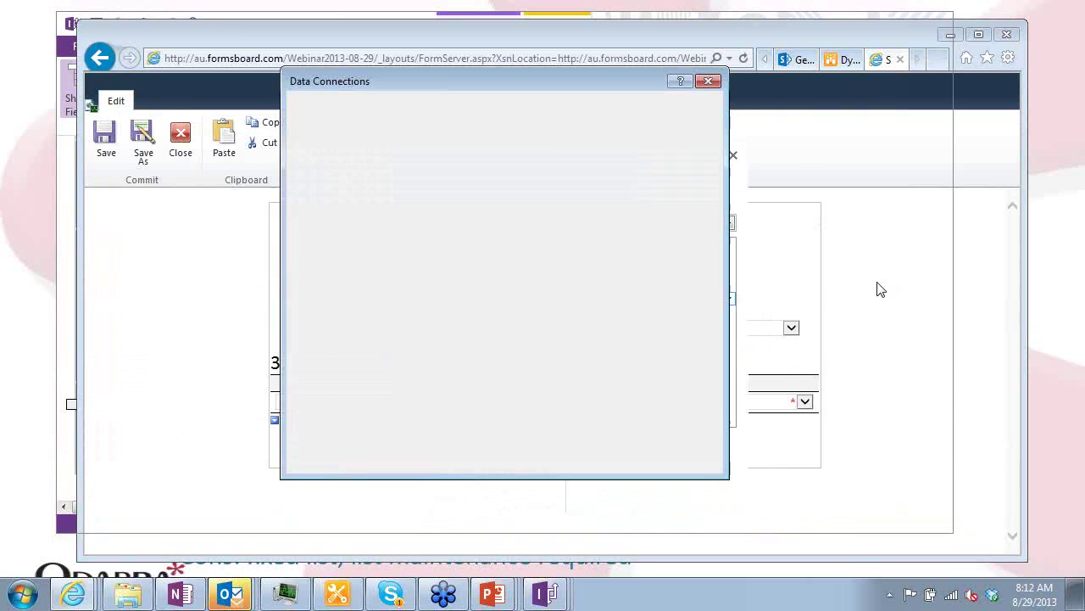
key("alt+Tab")
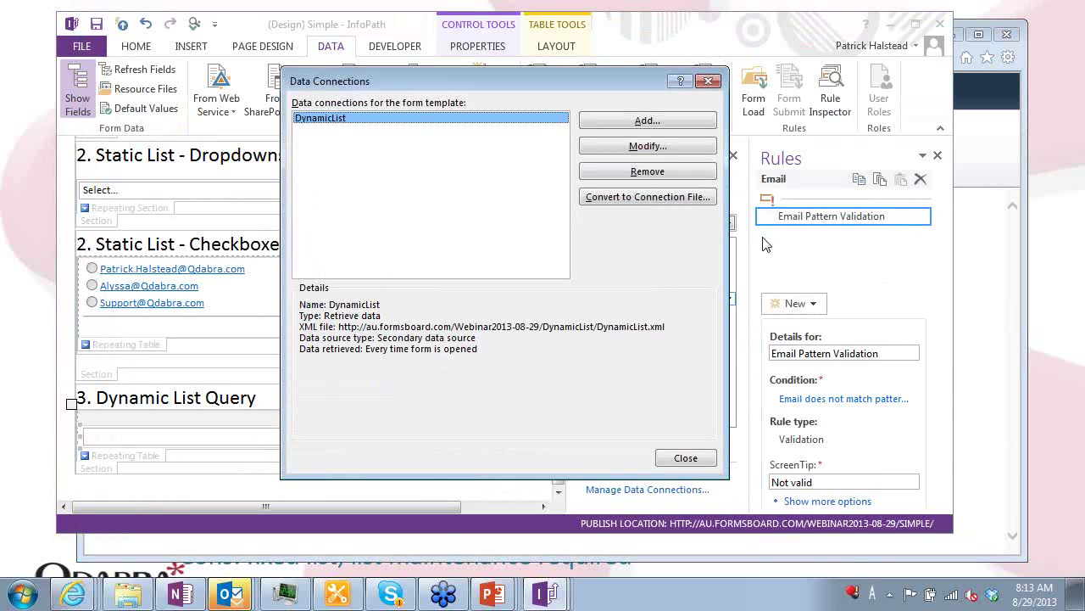
key("alt+Tab")
key("alt+Tab")
key("alt+Tab")
key("alt+Tab")
key("alt+Tab")
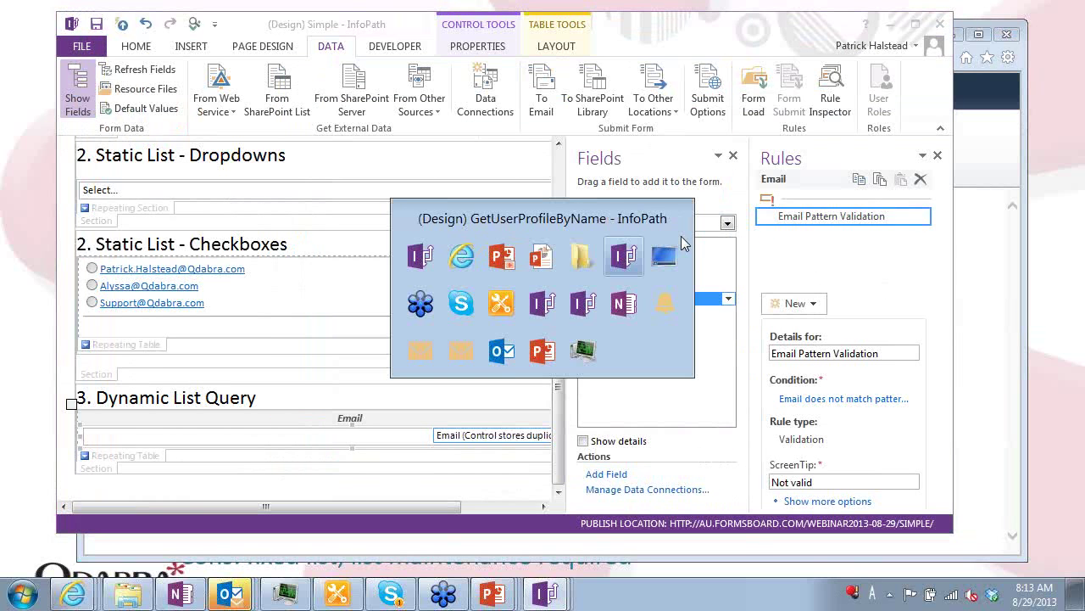
key("alt+Tab")
key("alt+Tab")
key("Escape")
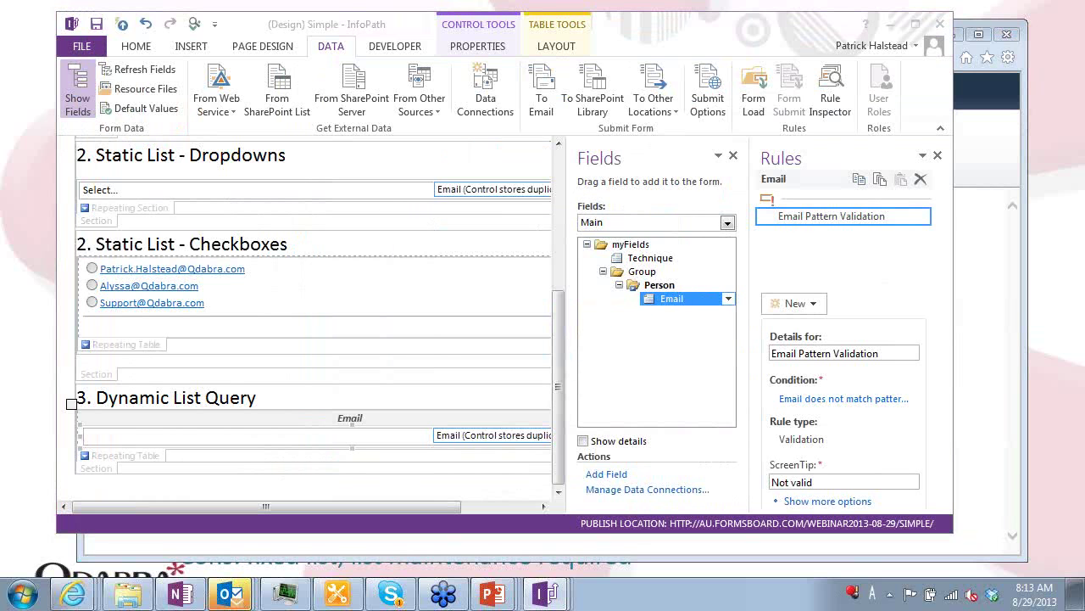
key("super+shift+Left")
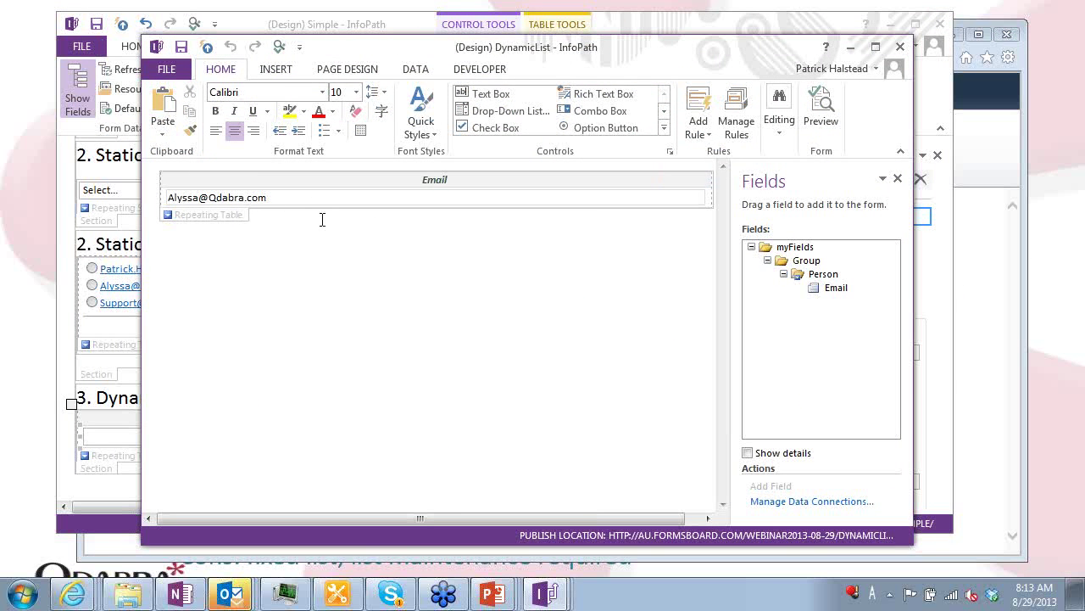
Open the DynamicList publish location in the browser and open the DynamicList data file
left_click(167, 69)
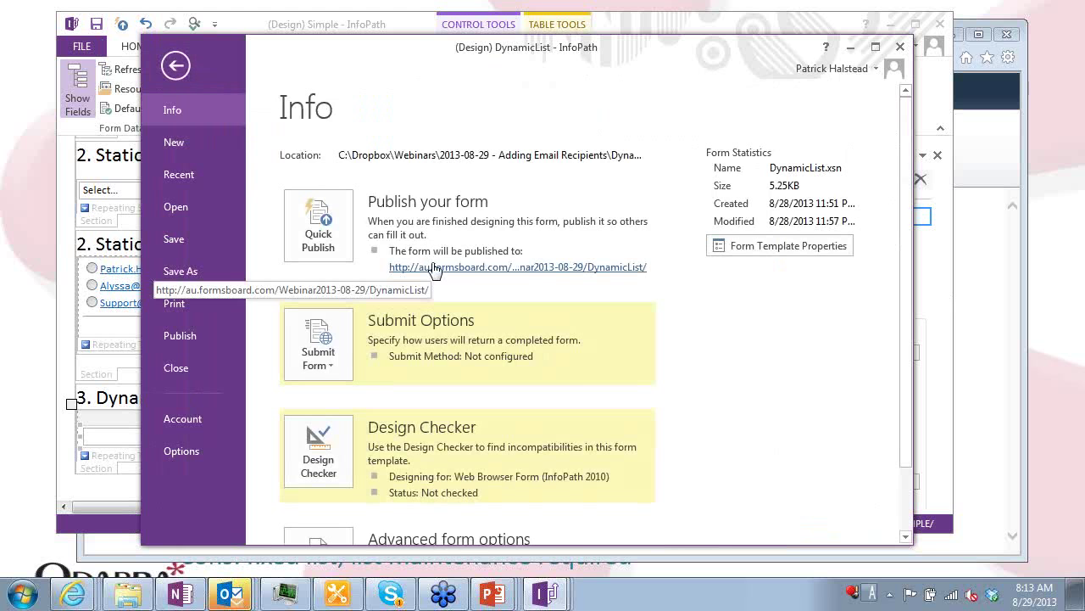
left_click(434, 268)
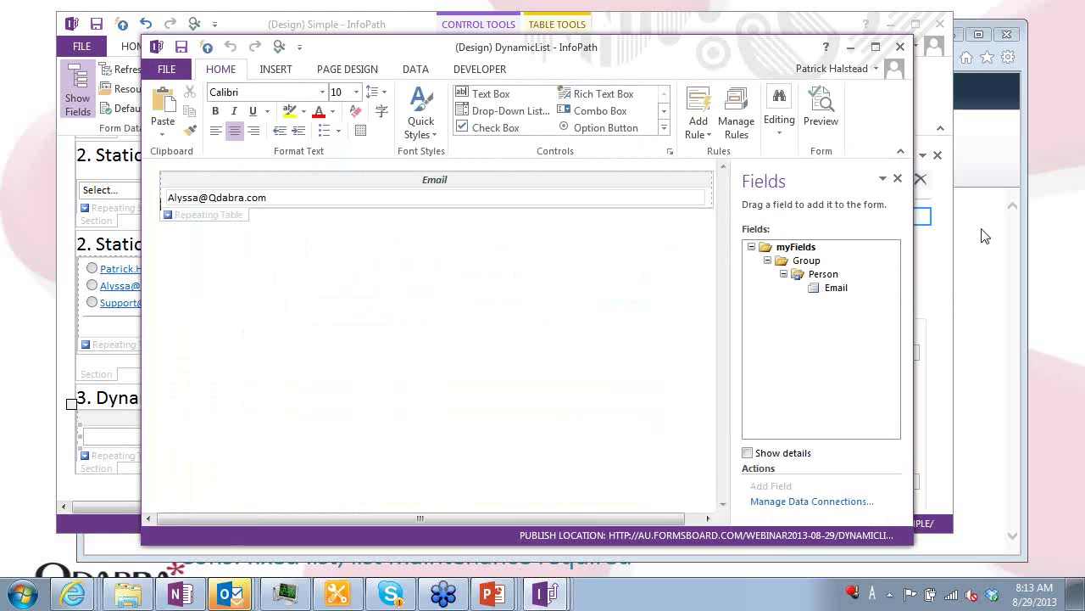
left_click(842, 63)
left_click(322, 228)
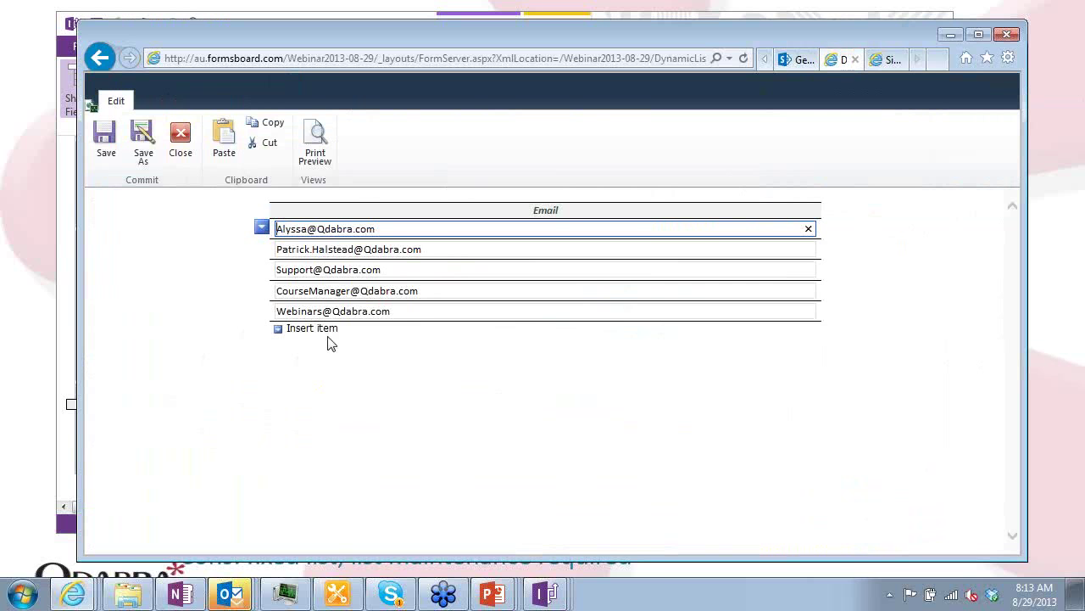
Close the DynamicList form, copy the DynamicList file's shortcut, and return to InfoPath
left_click(182, 145)
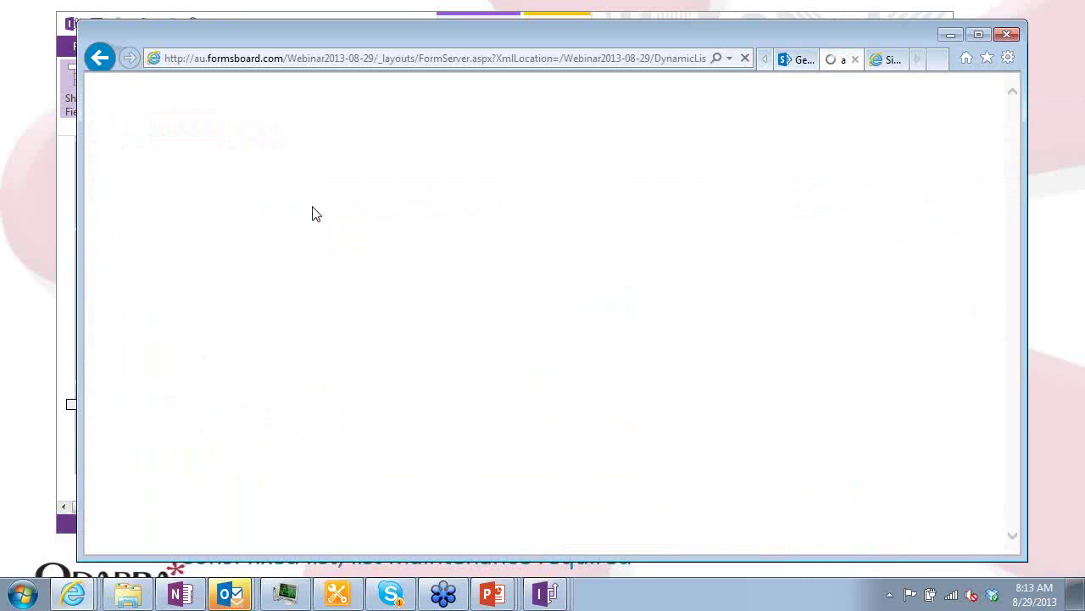
right_click(312, 234)
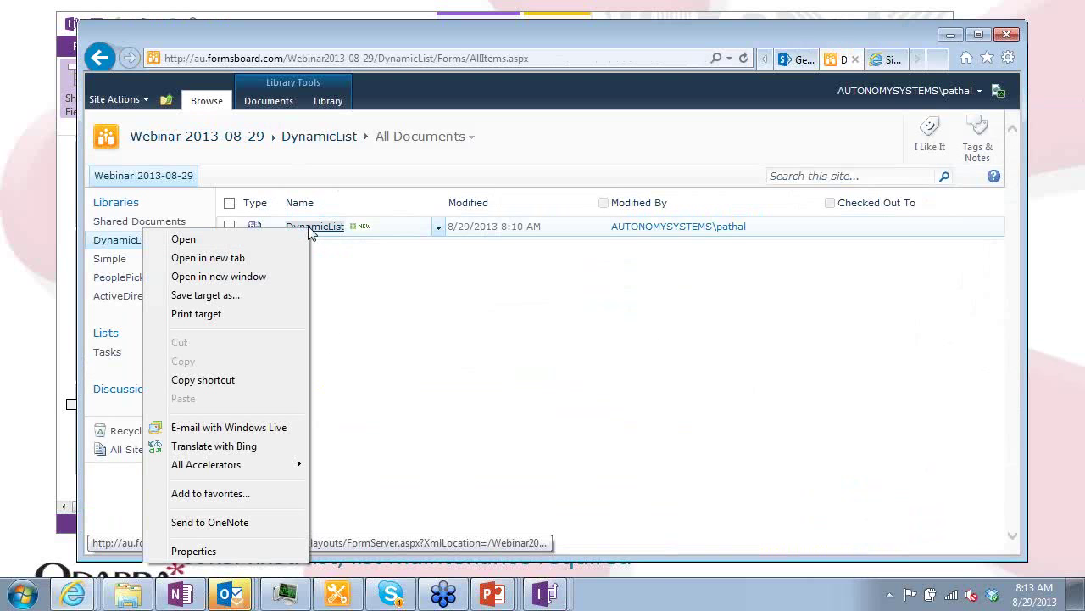
left_click(225, 381)
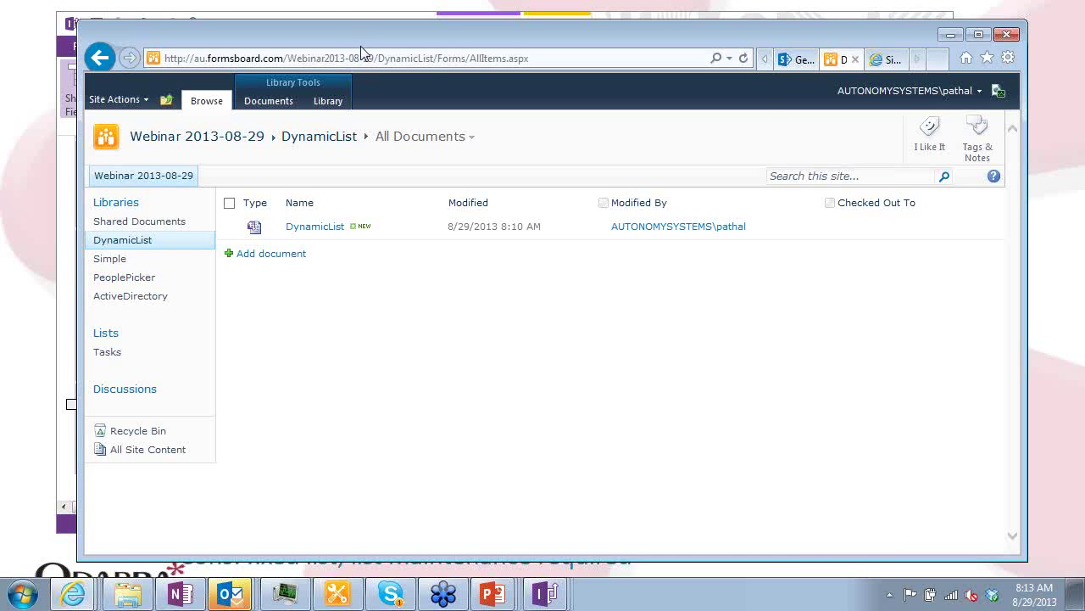
key("alt+Tab")
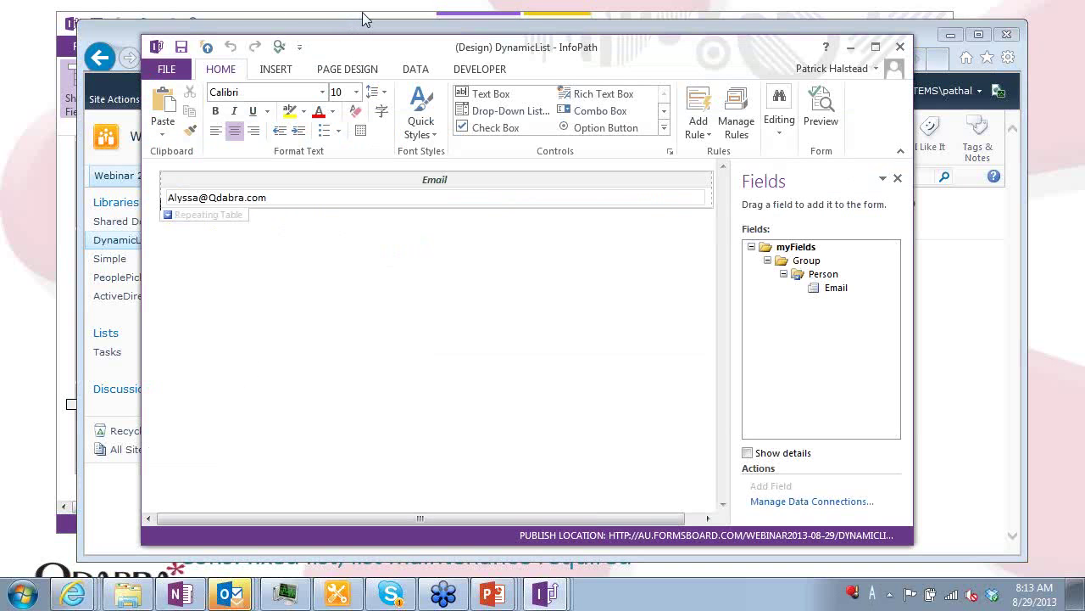
Confirm the DynamicList connection loads DynamicList.xml, leave it unchanged, then show the summary slide
left_click(362, 12)
left_click(480, 90)
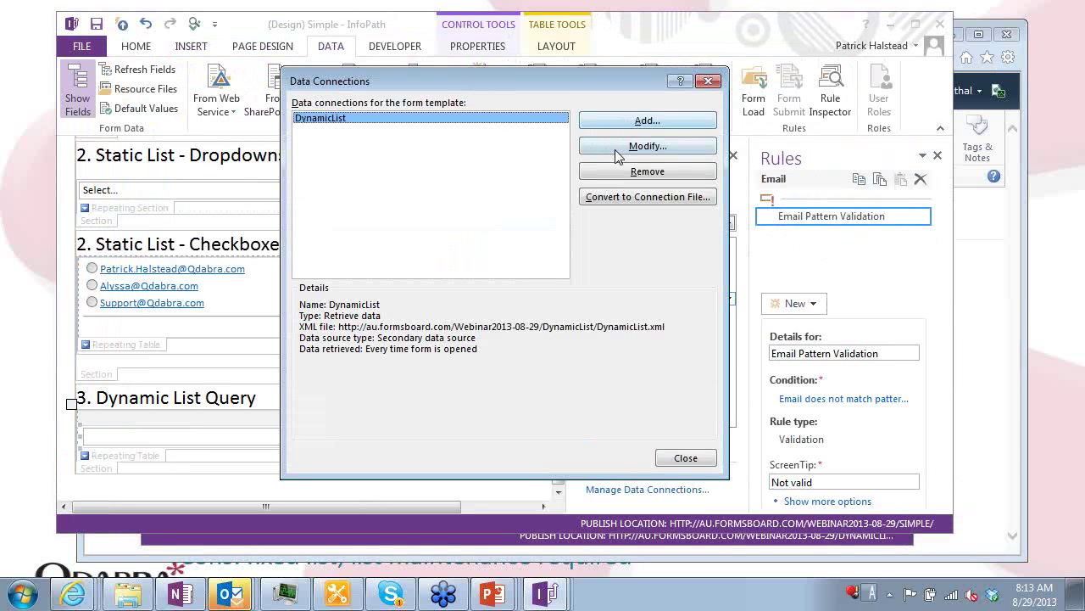
left_click(617, 149)
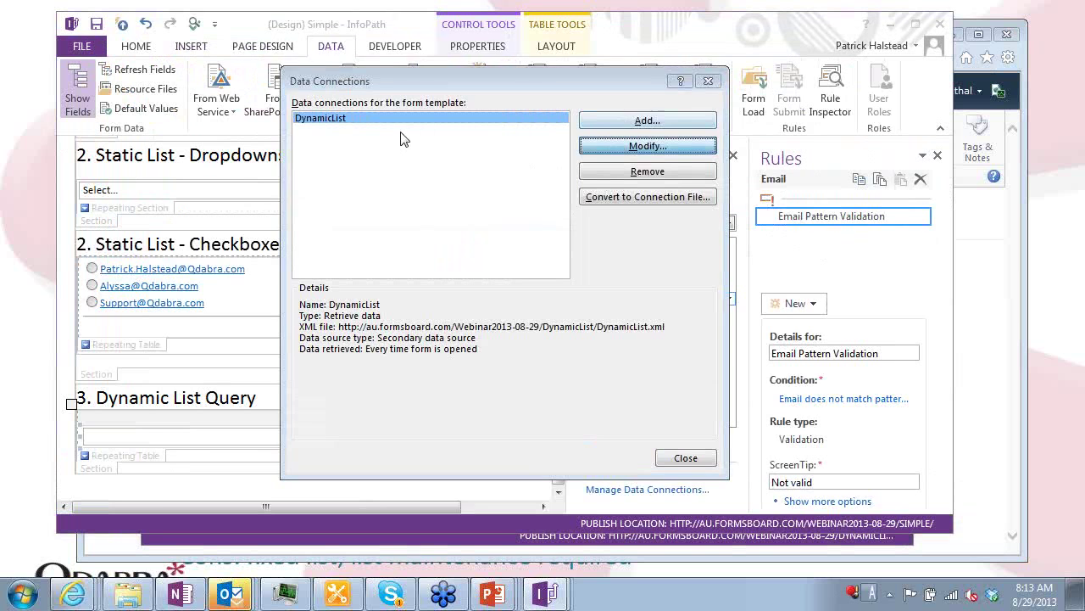
left_click(409, 233)
left_click_drag(409, 233, 692, 235)
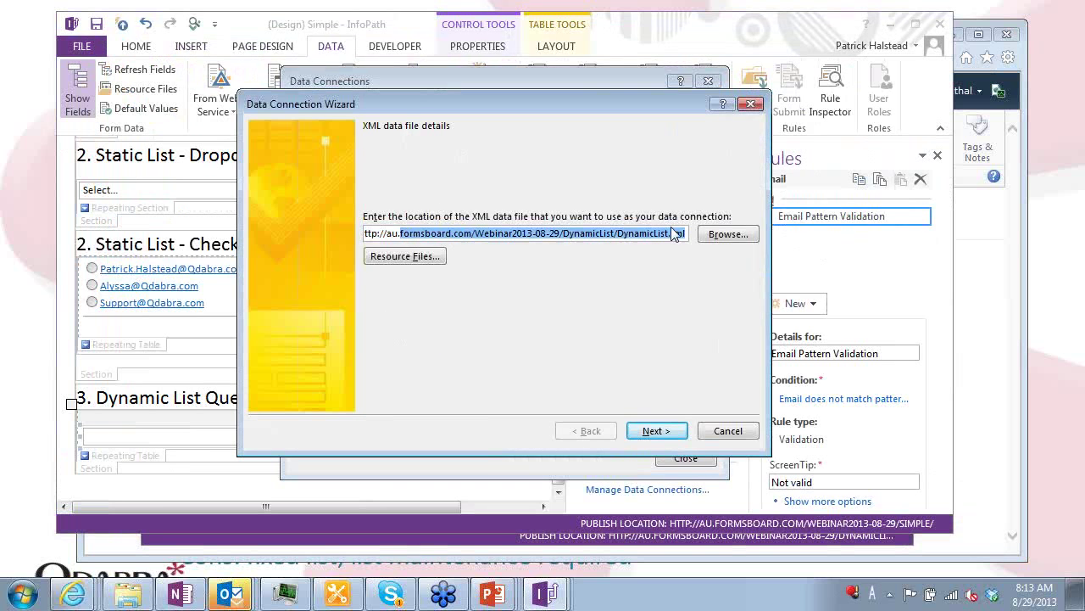
key("Escape")
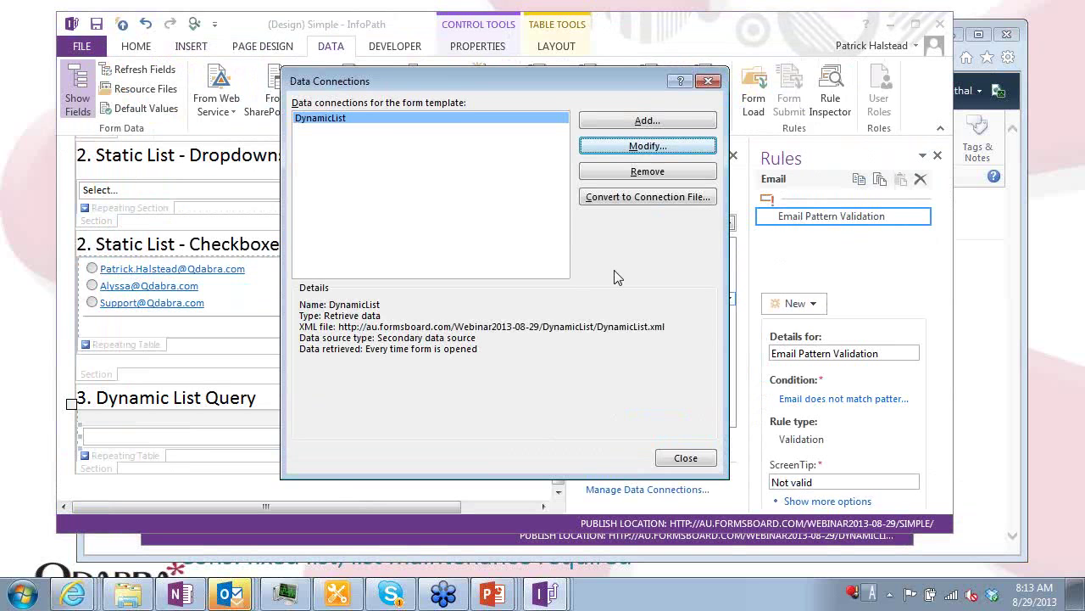
key("Escape")
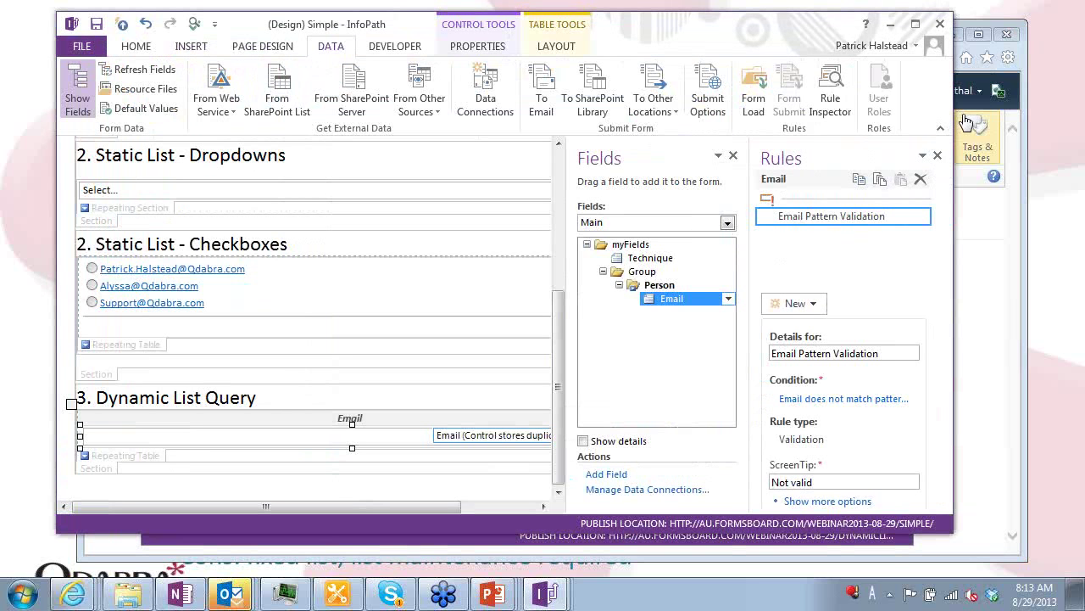
left_click_drag(956, 107, 1006, 107)
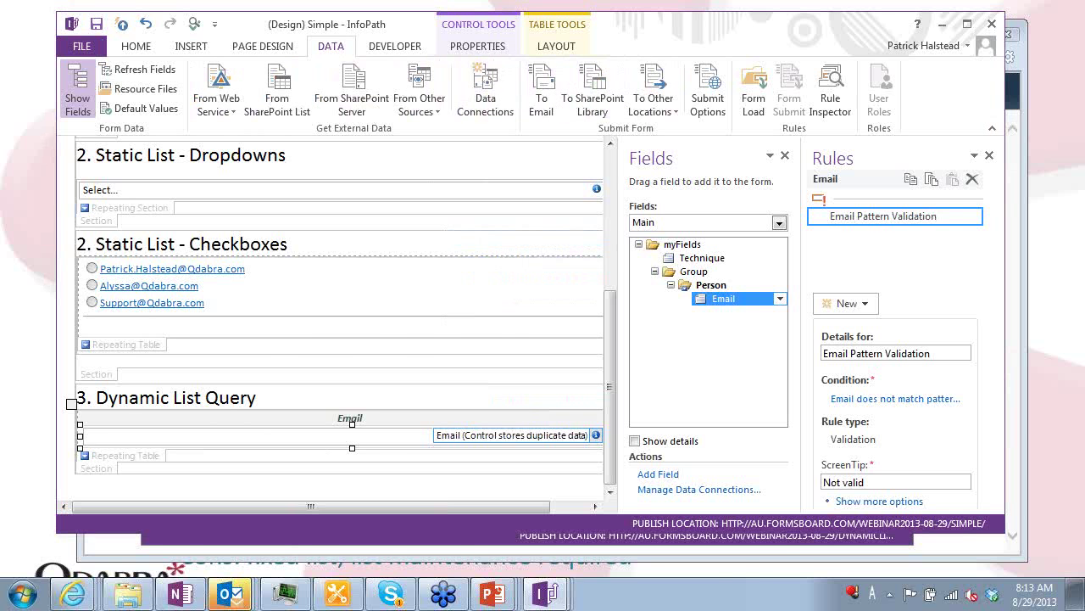
key("alt+Tab")
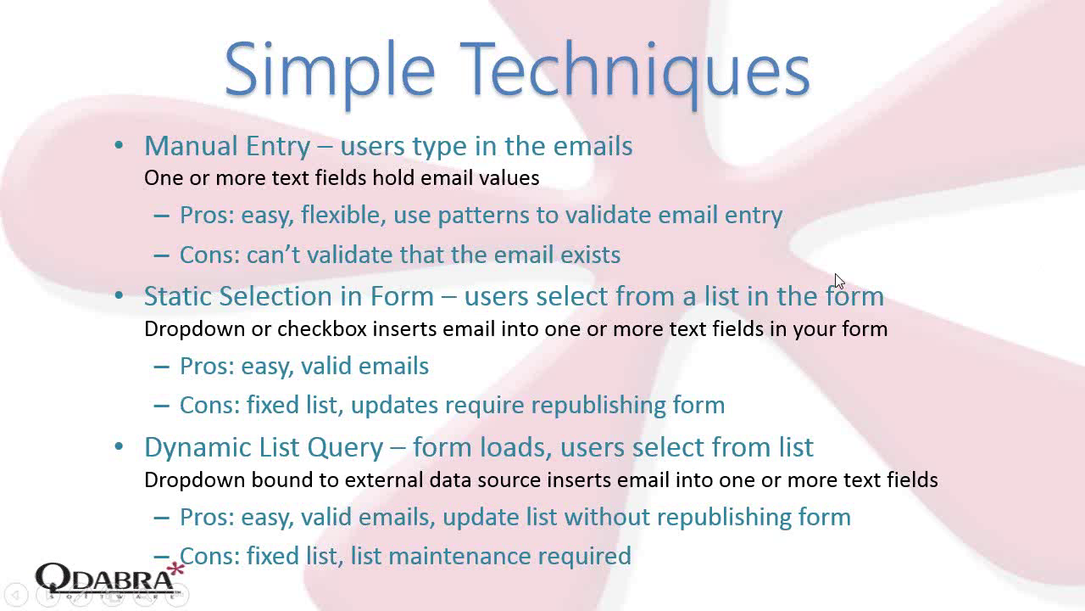
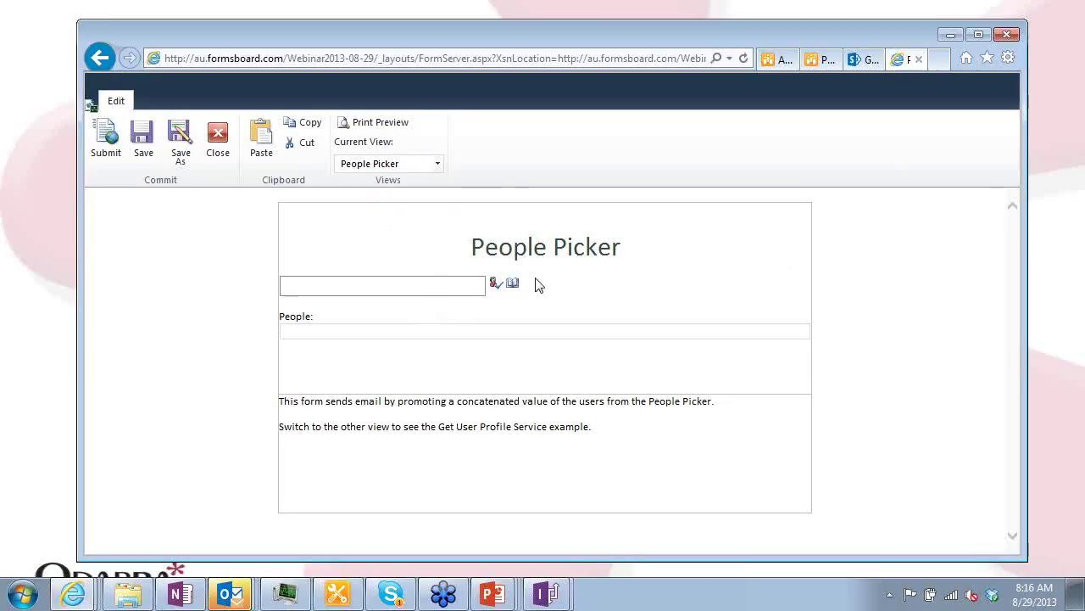
left_click(432, 290)
type("Patrick")
key("ctrl+k")
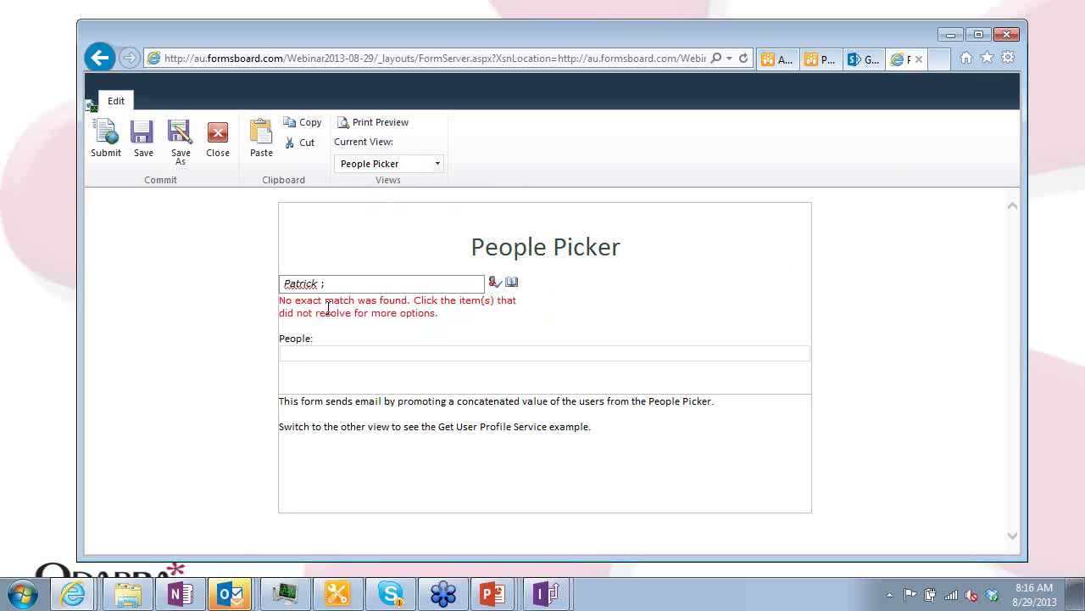
left_click(512, 283)
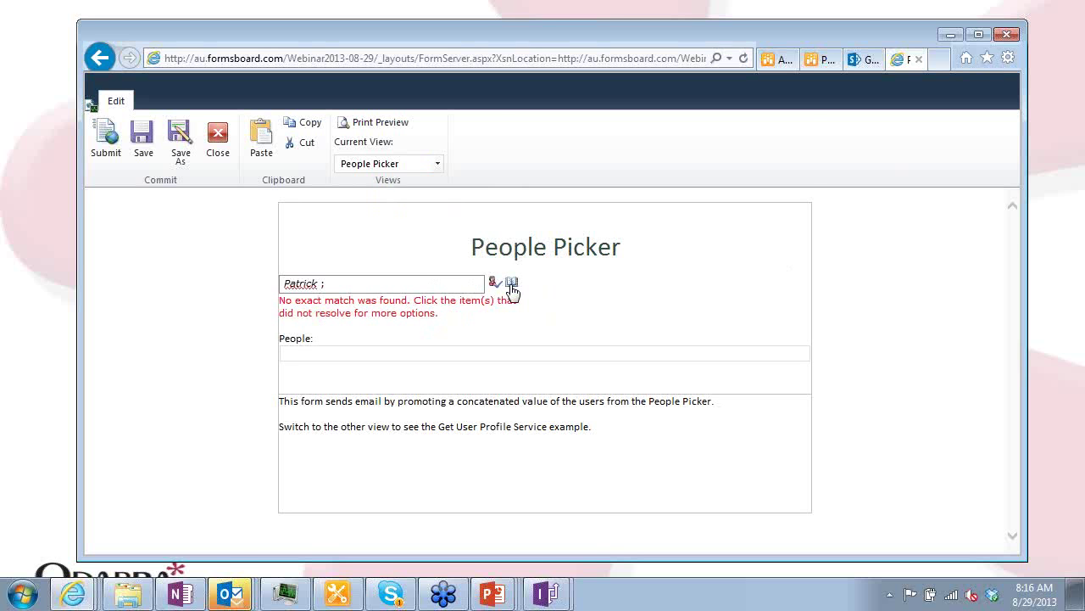
type("Pa")
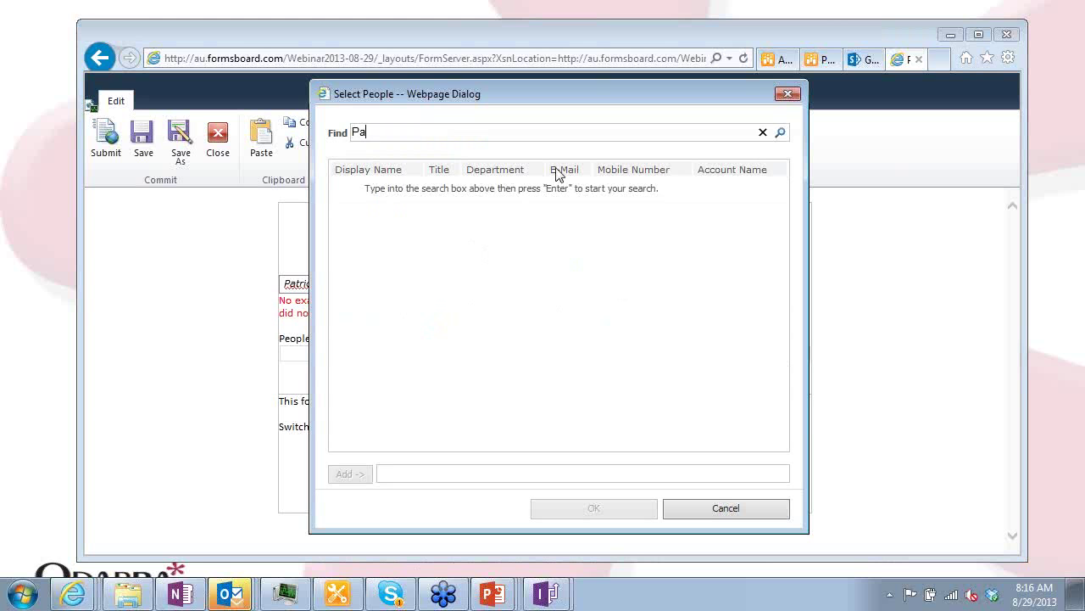
type("trick")
key("Return")
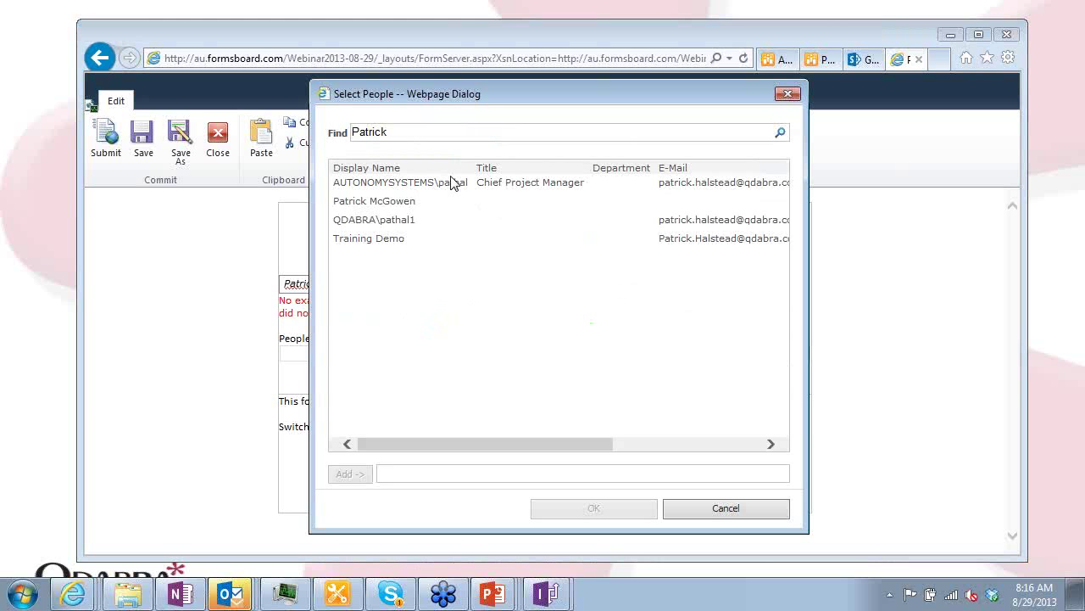
left_click(454, 182)
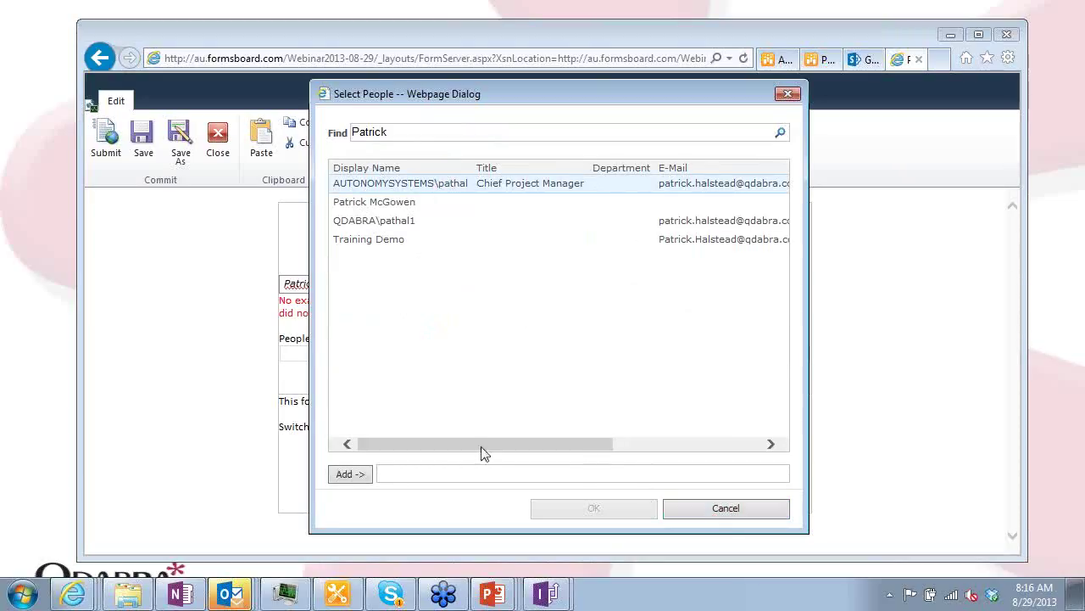
left_click(352, 476)
Search for the second person, add them, and confirm both people into the People Picker
left_click_drag(489, 134, 358, 111)
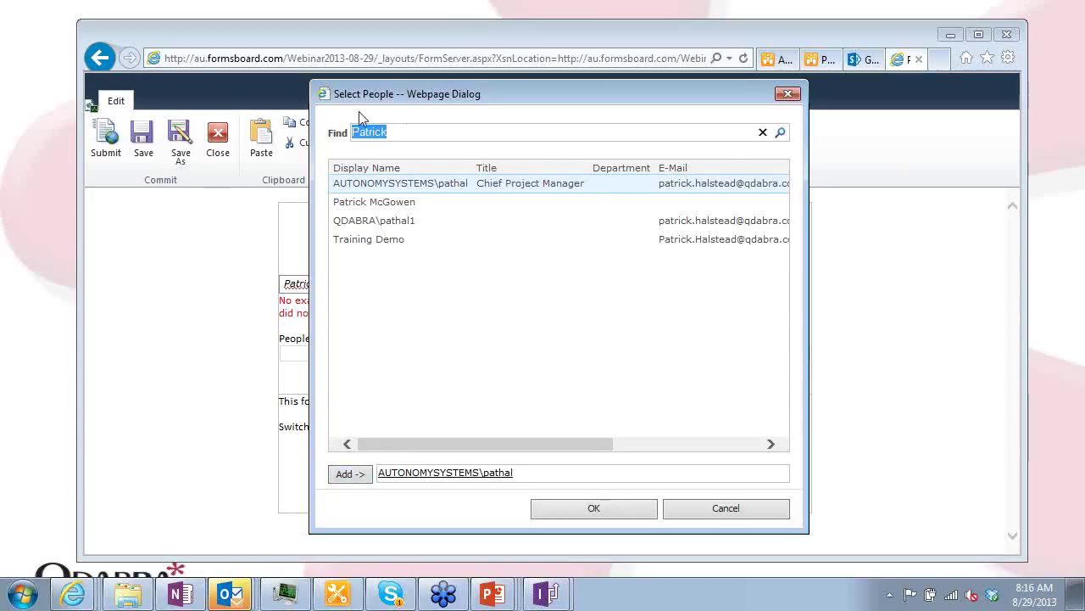
type("Alyssa")
key("Return")
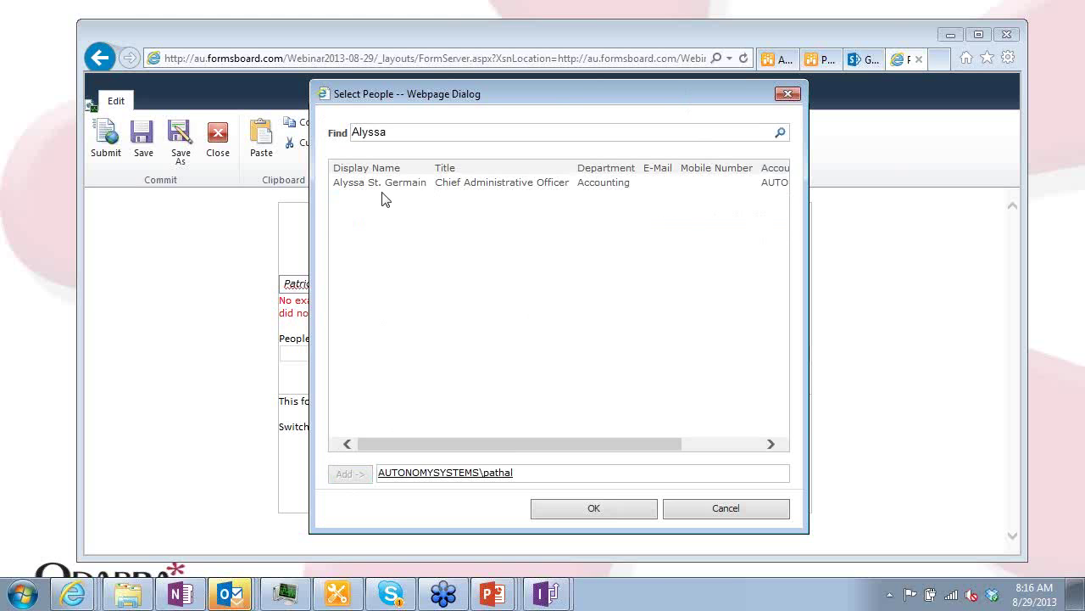
left_click(356, 475)
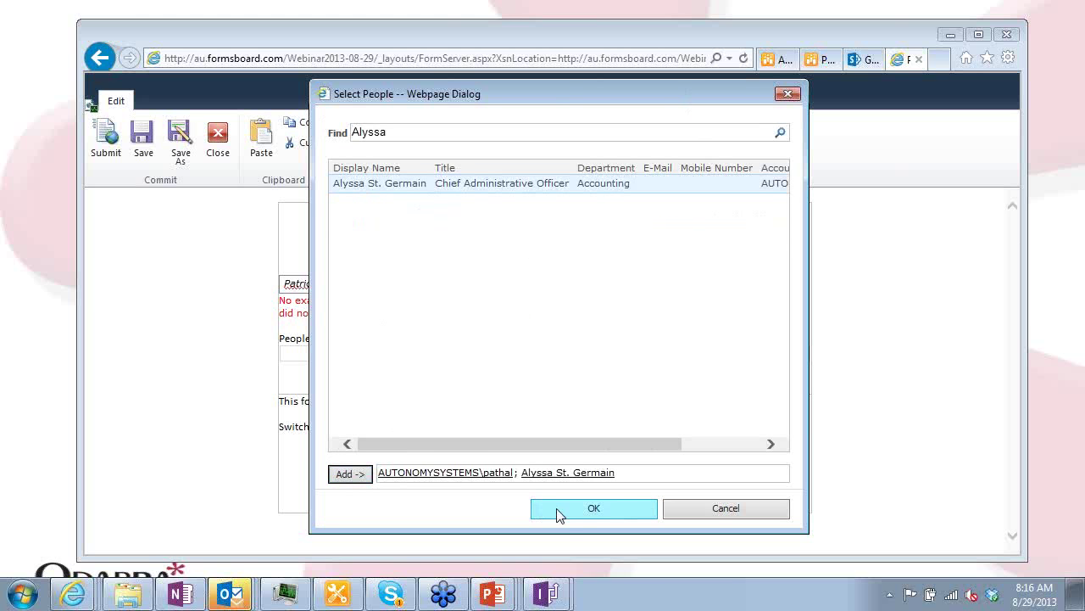
left_click(572, 509)
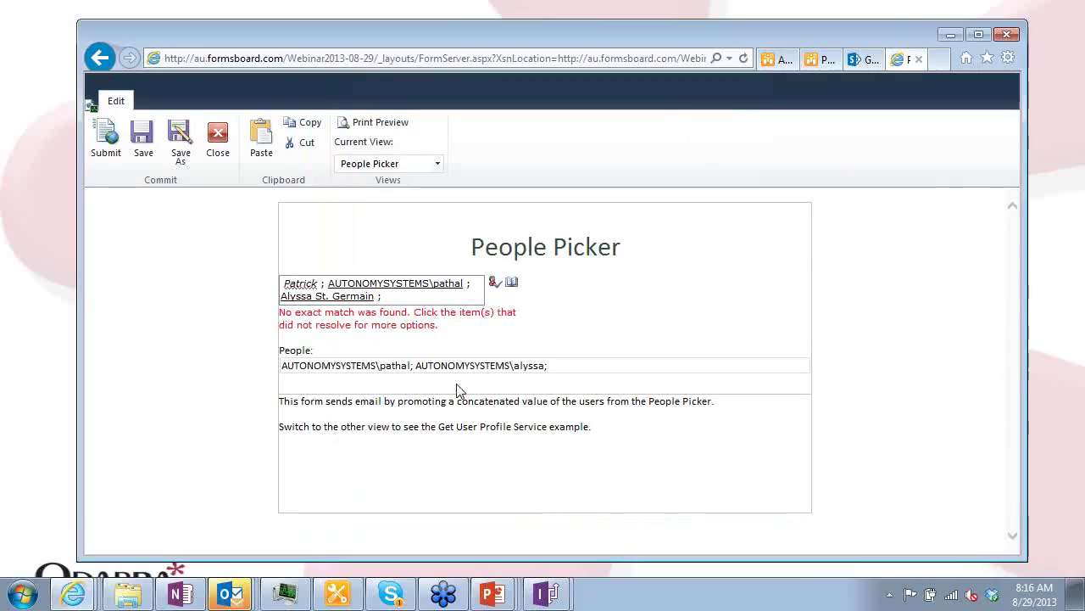
Remove the unresolved name from the People Picker so only the two resolved people remain
left_click(309, 284)
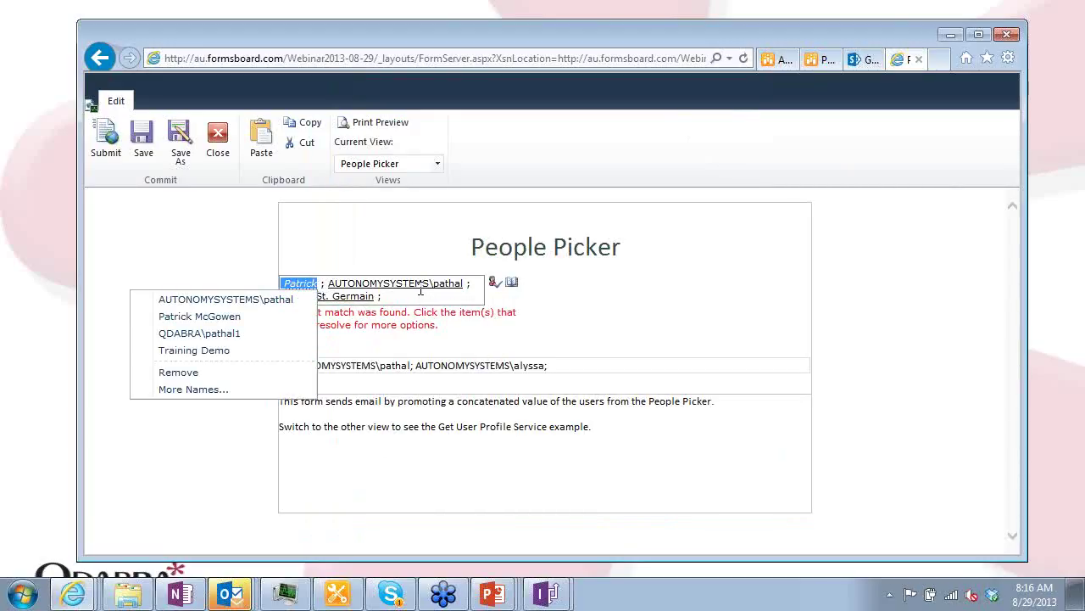
left_click(227, 373)
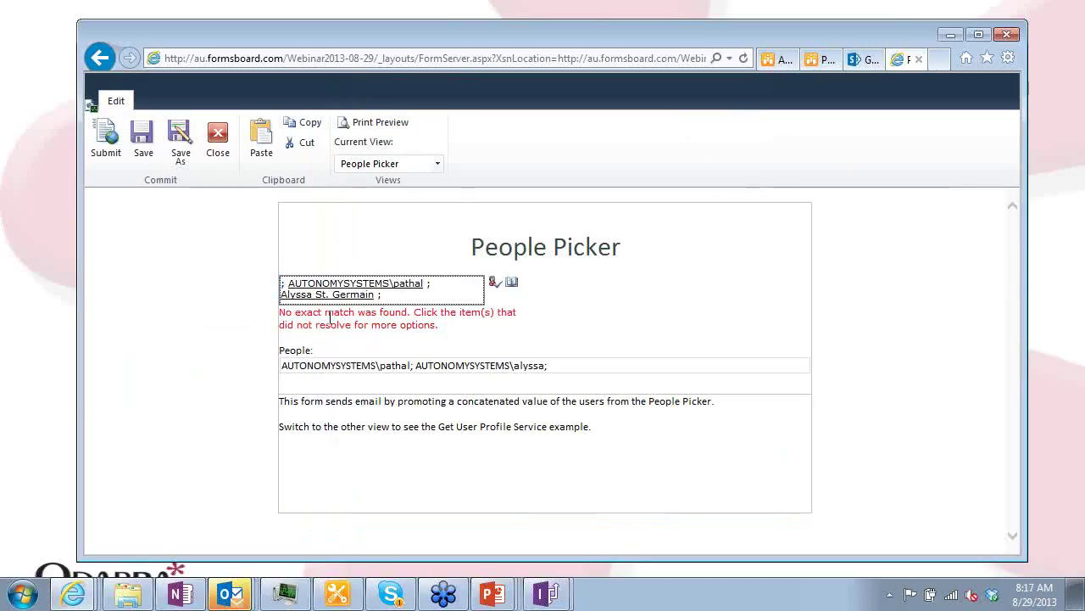
left_click(496, 283)
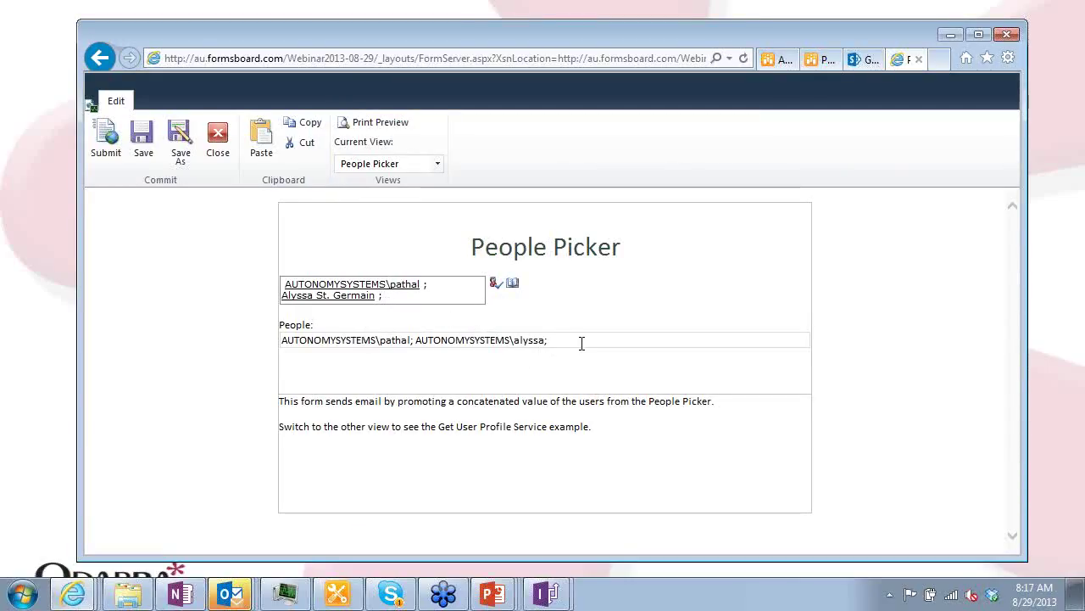
Review the People field's concatenated accounts and the form's views, then switch to the PeopleEmails workflow
left_click_drag(581, 343, 306, 346)
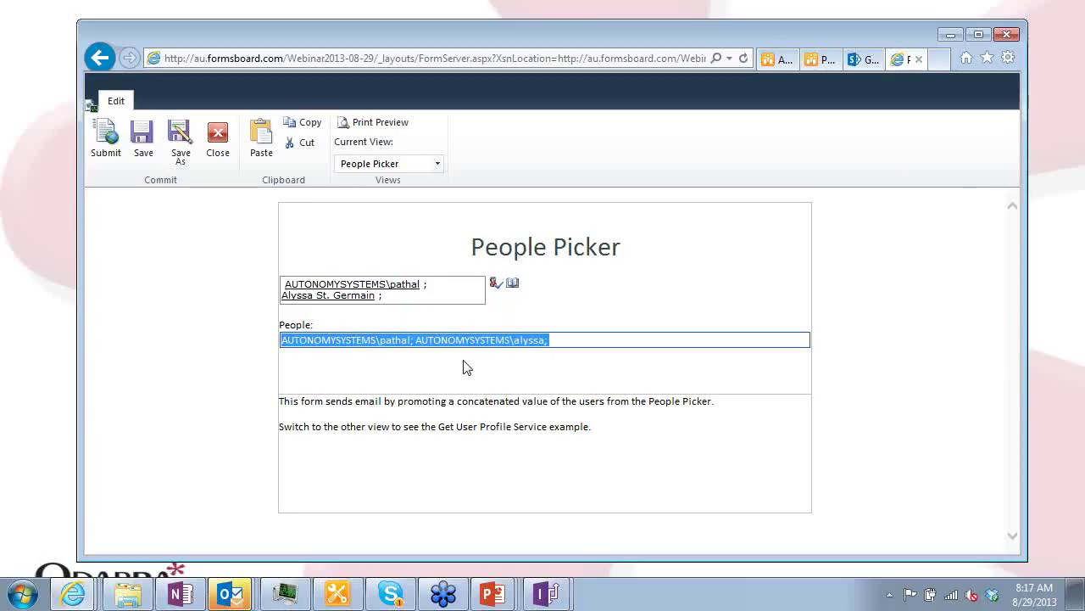
left_click(438, 165)
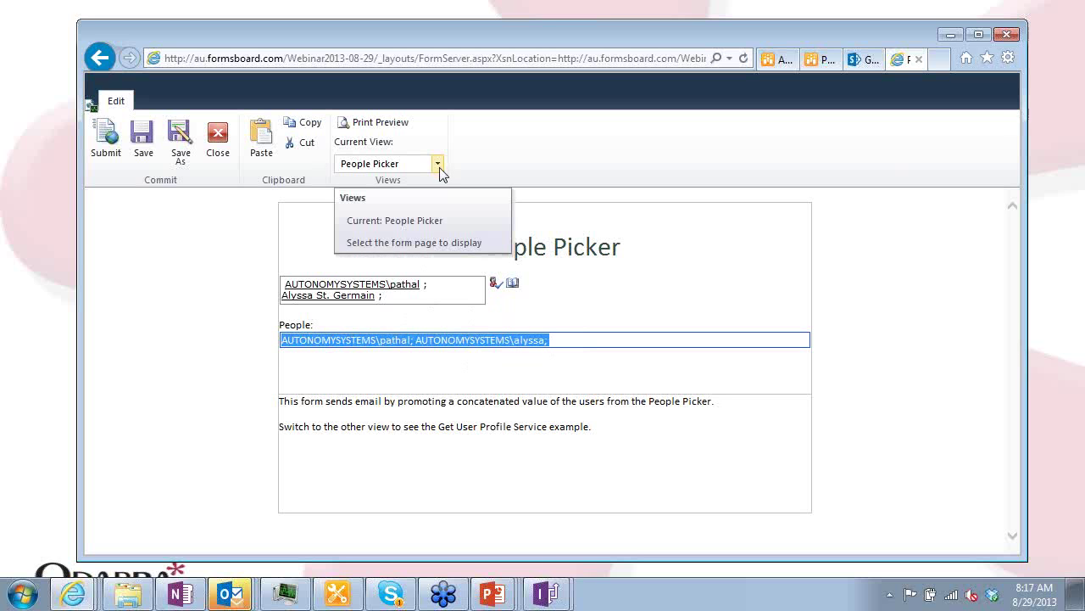
left_click(438, 166)
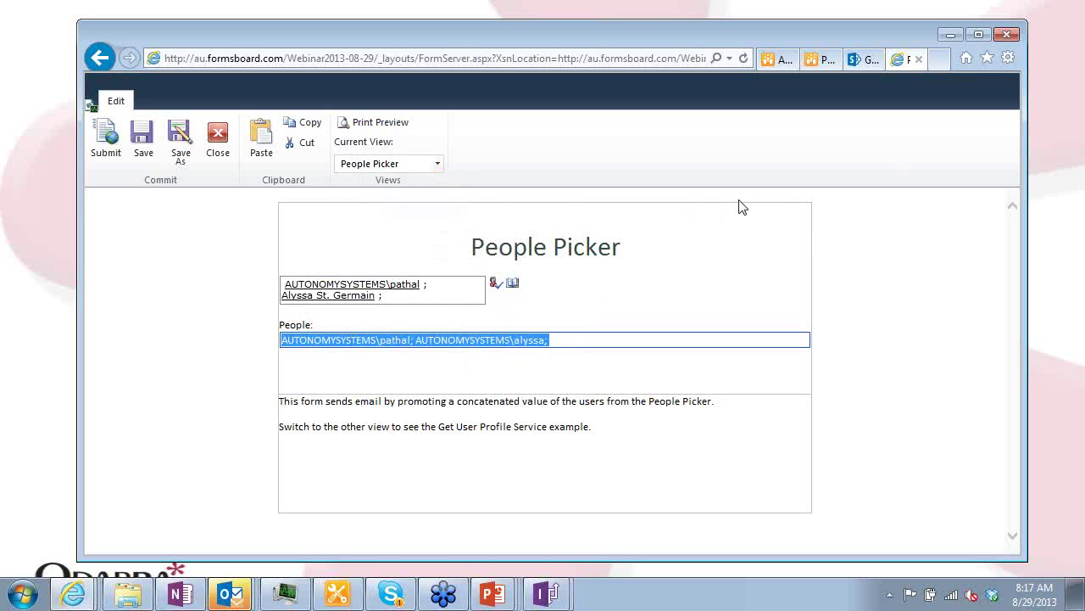
key("alt+Tab")
key("alt+Tab")
key("alt+Tab")
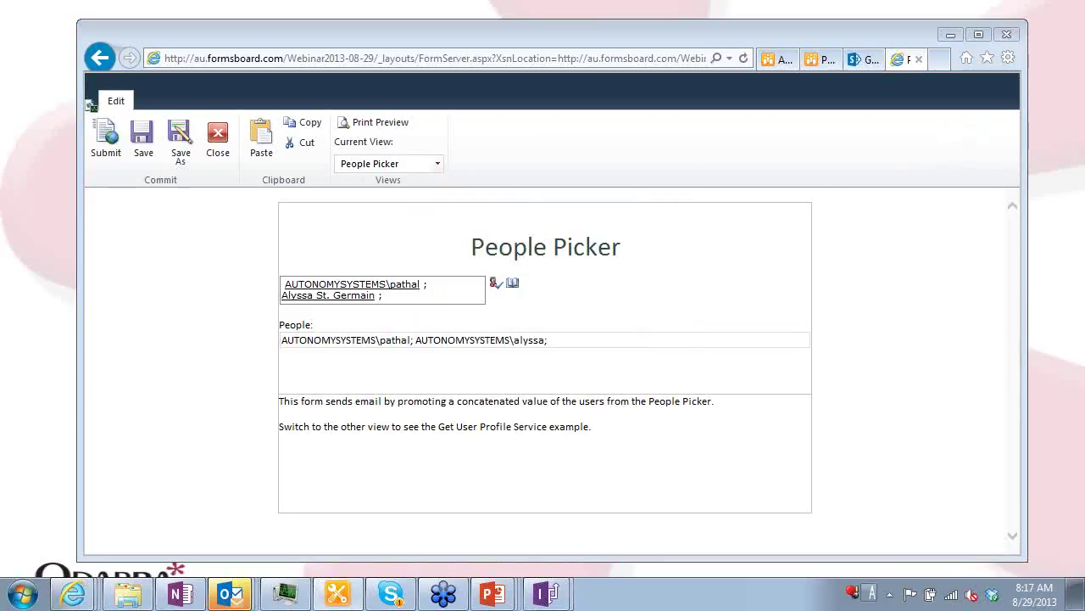
key("alt+Tab")
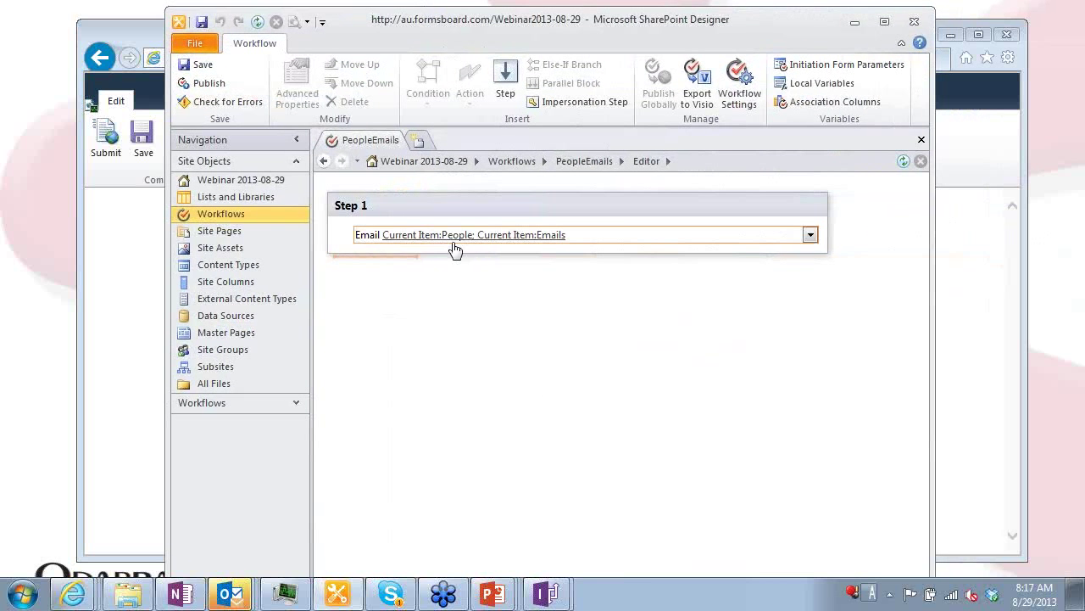
Review the Email step's To recipients, Current Item:People and Current Item:Emails, then return to the browser form
left_click(475, 238)
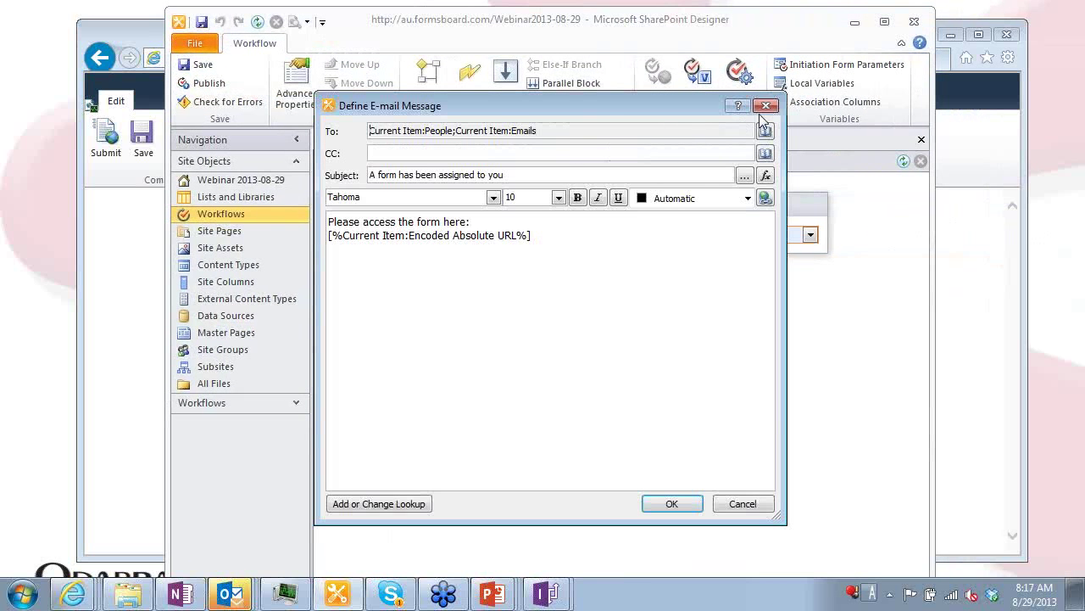
left_click(766, 130)
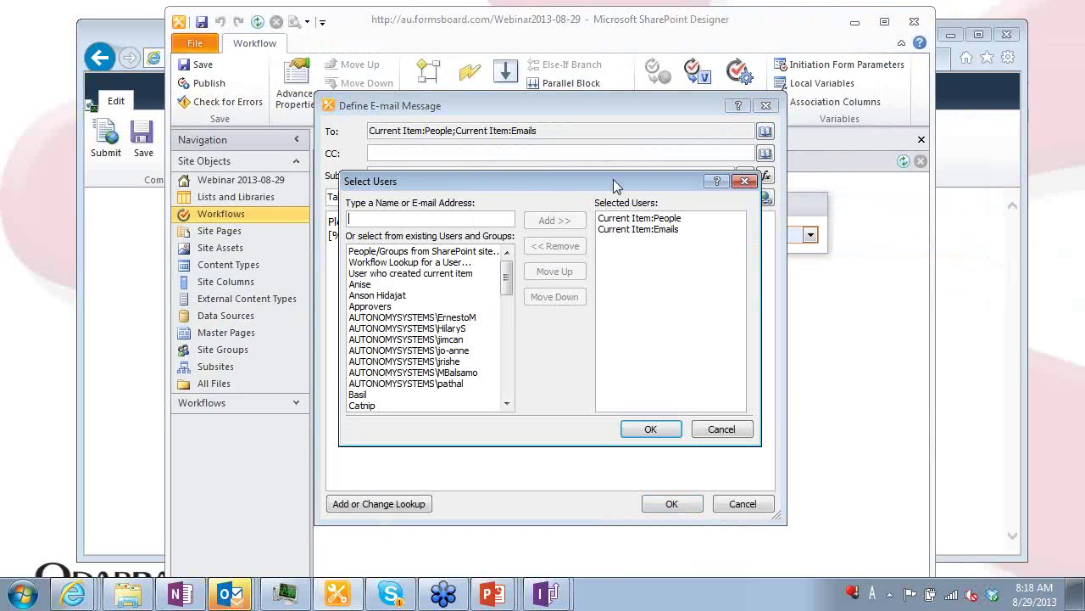
left_click(683, 219)
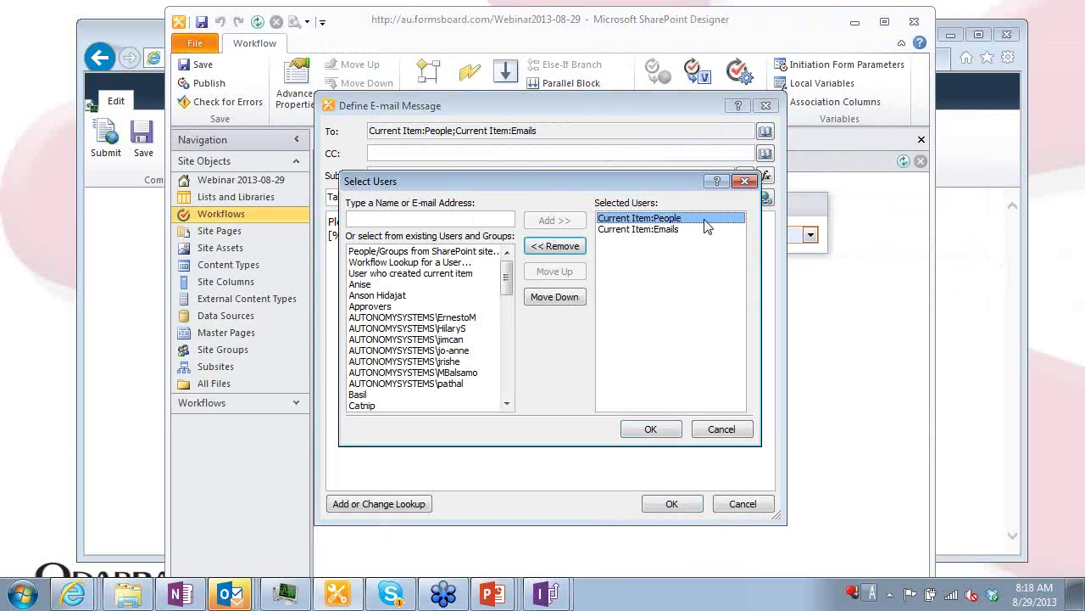
left_click(677, 231)
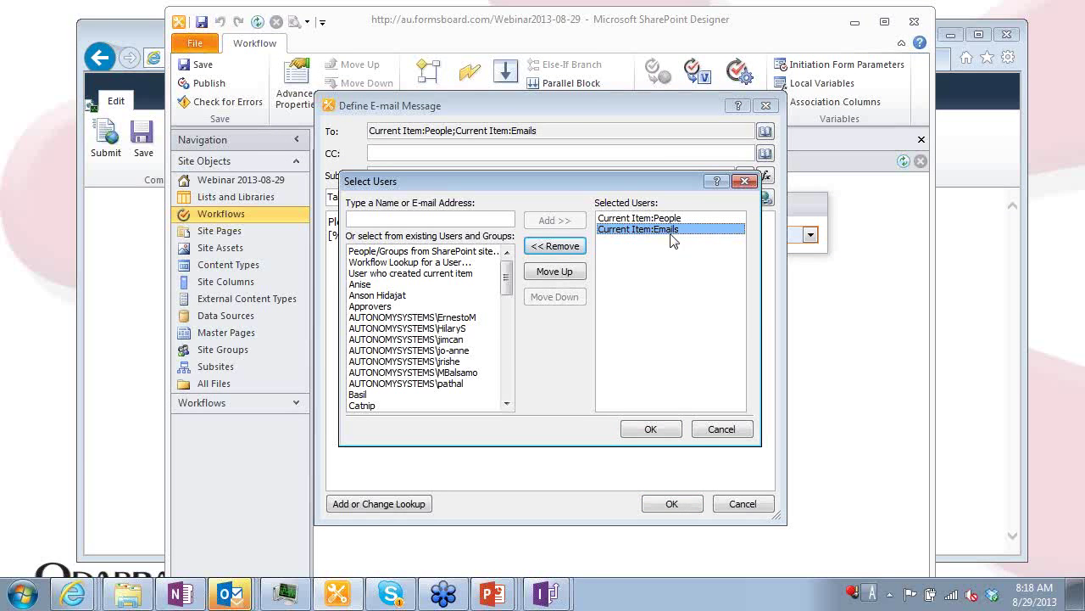
left_click(687, 219)
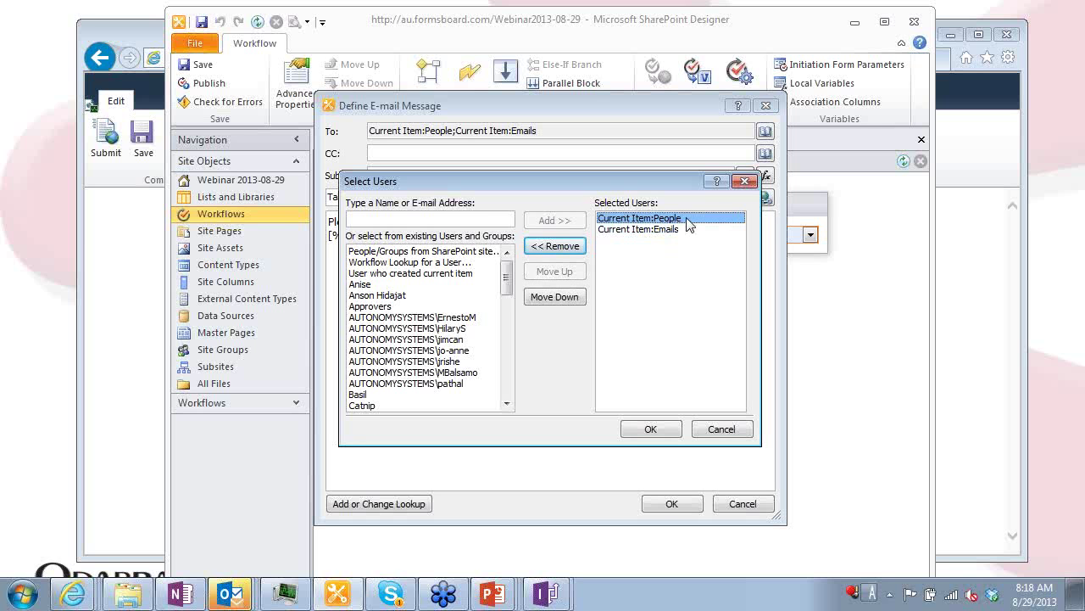
key("Return")
key("Return")
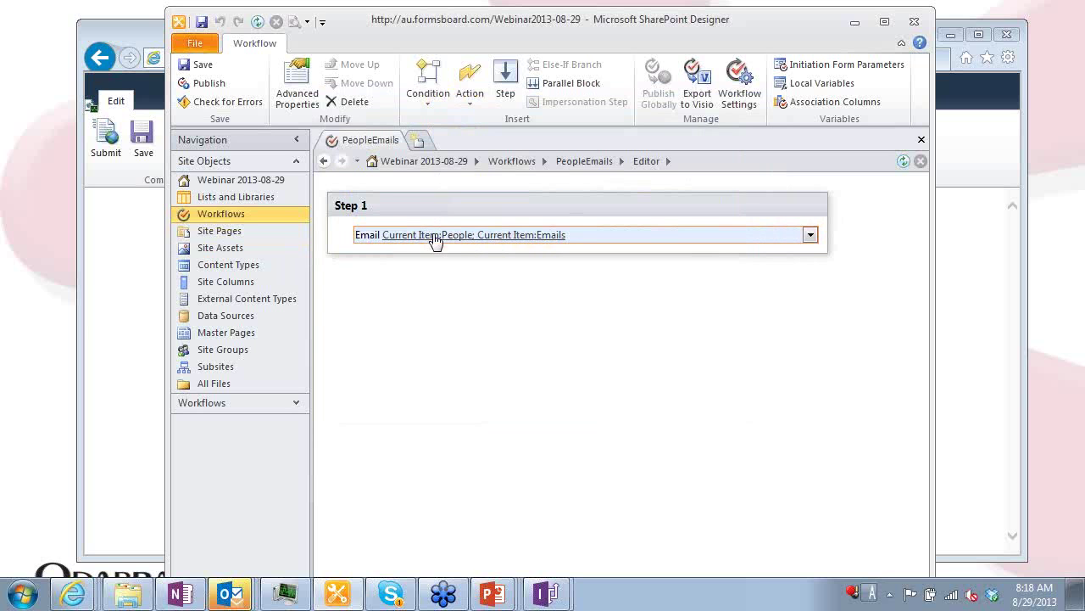
left_click(948, 283)
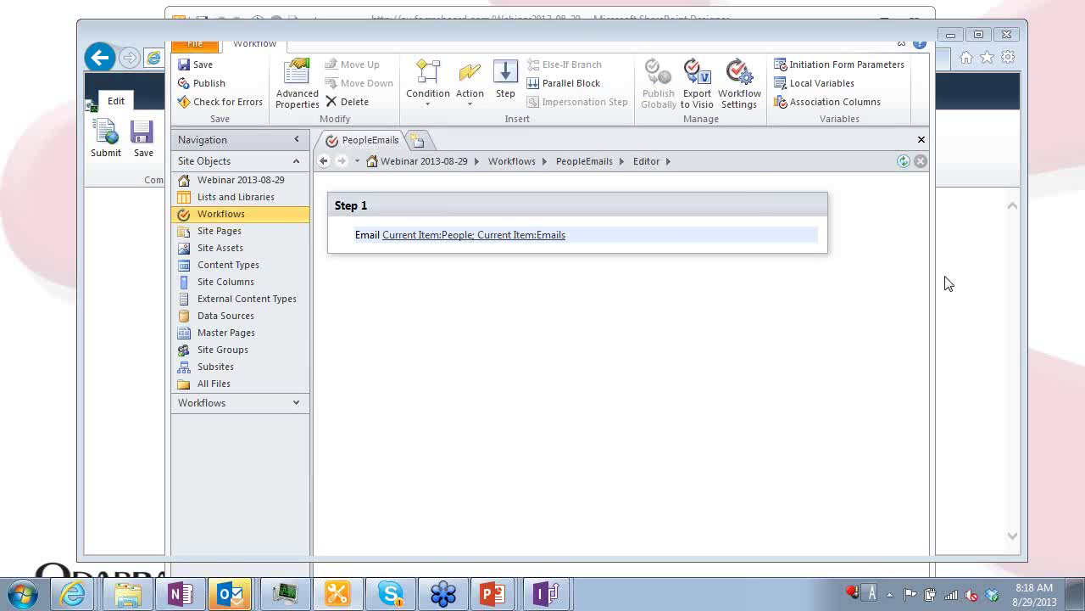
Submit the People Picker form, then switch toward the Outlook notification email
left_click(106, 140)
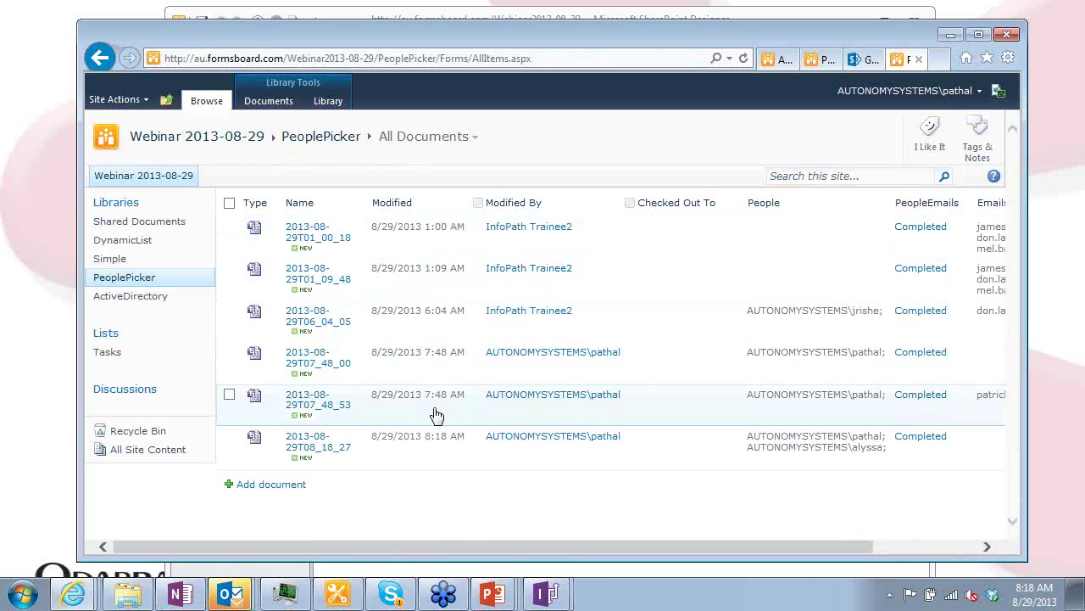
key("alt+Tab")
key("alt+Tab")
key("alt+Tab")
key("alt+Tab")
key("alt+Tab")
key("alt+Tab")
key("alt+Tab")
key("alt+Tab")
key("alt+Tab")
key("alt+Tab")
key("alt+Tab")
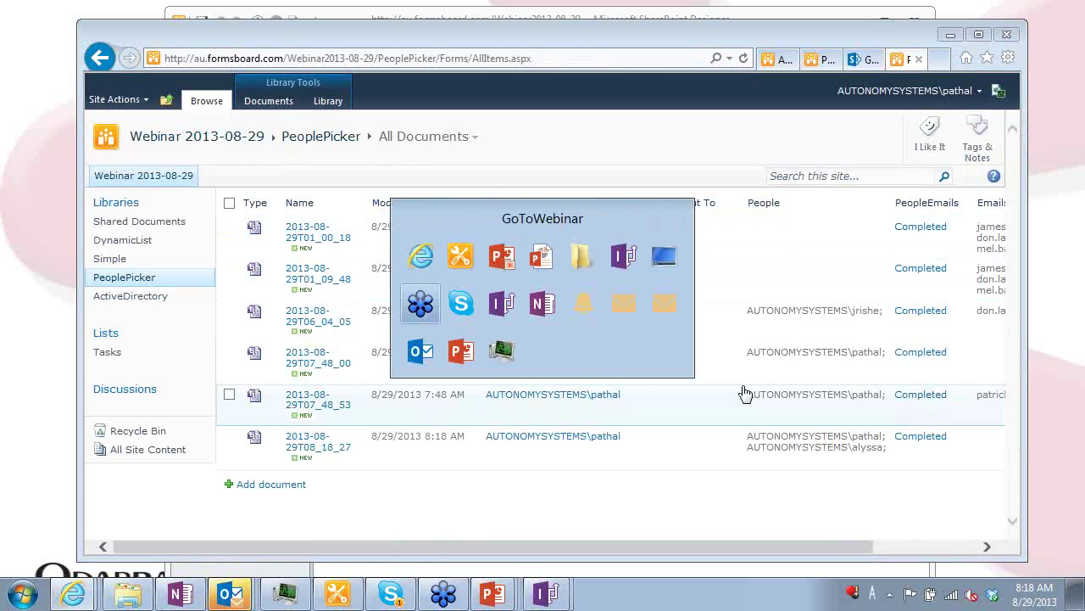
key("alt+Tab")
key("alt+Tab")
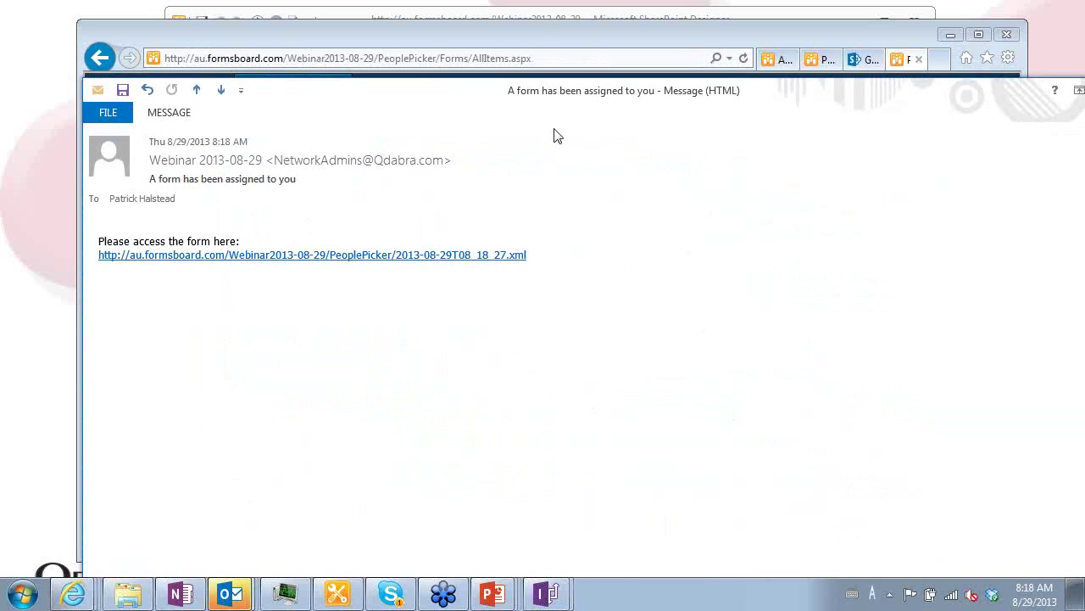
Move the notification email aside and switch back to the InfoPath form design
left_click_drag(564, 93, 506, 45)
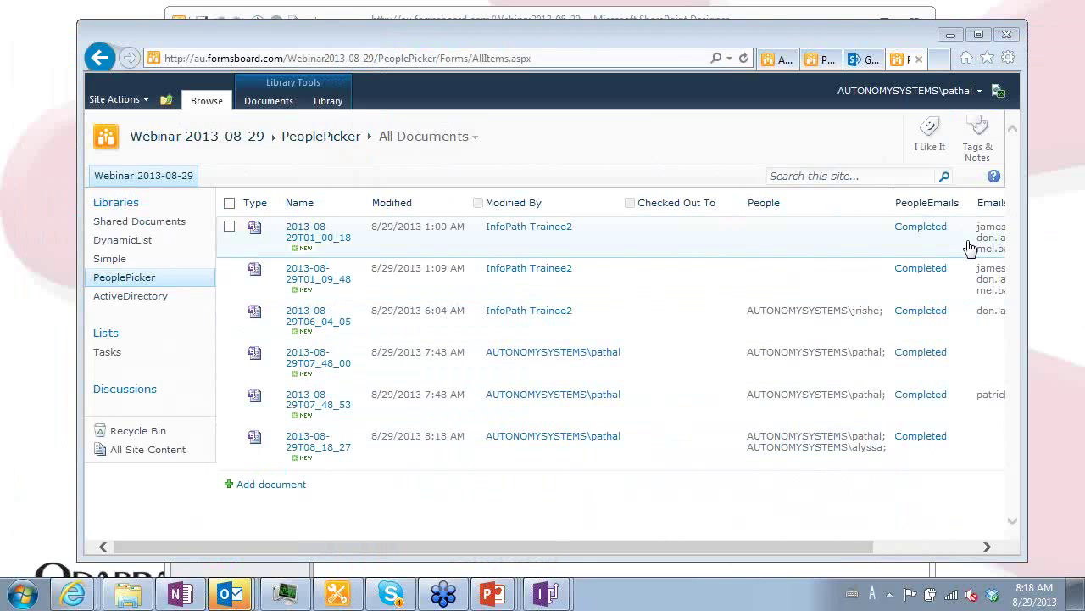
key("alt+Tab")
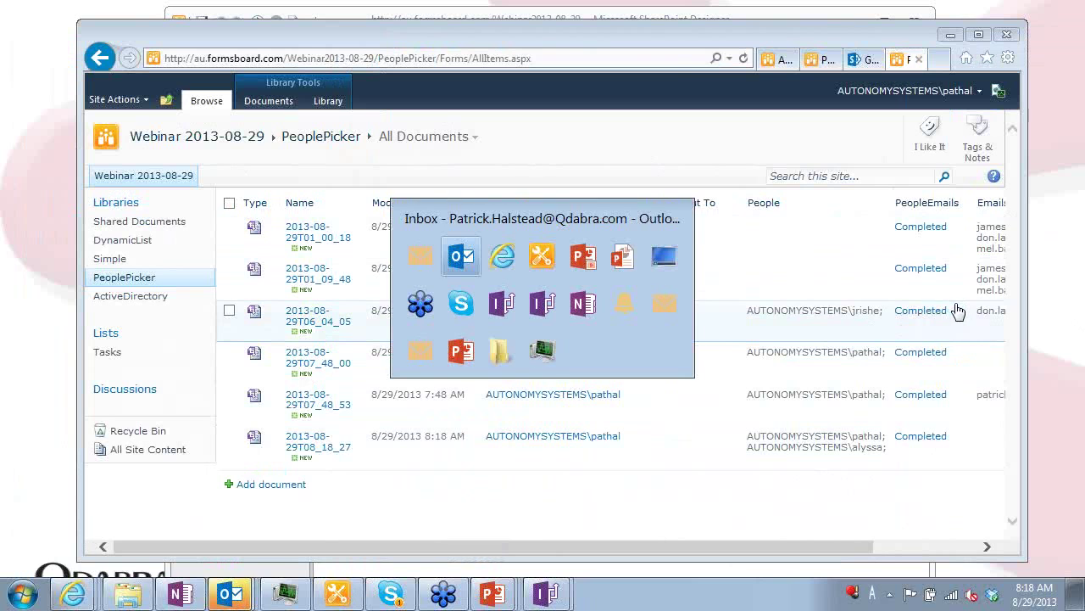
key("alt+Tab")
key("alt+Tab")
key("alt+Tab")
key("alt+Tab")
key("alt+Tab")
key("alt+Tab")
key("alt+Tab")
key("alt+Tab")
key("alt+Tab")
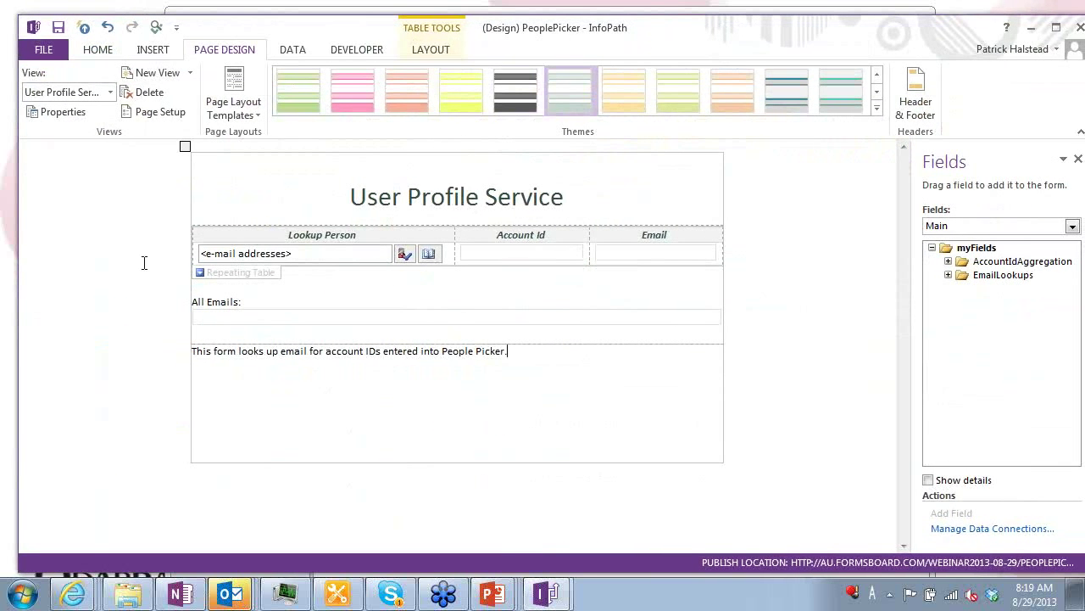
Resize the designer window, switch to the People Picker view, and select the people picker control
left_click_drag(17, 264, 198, 263)
left_click_drag(853, 24, 687, 23)
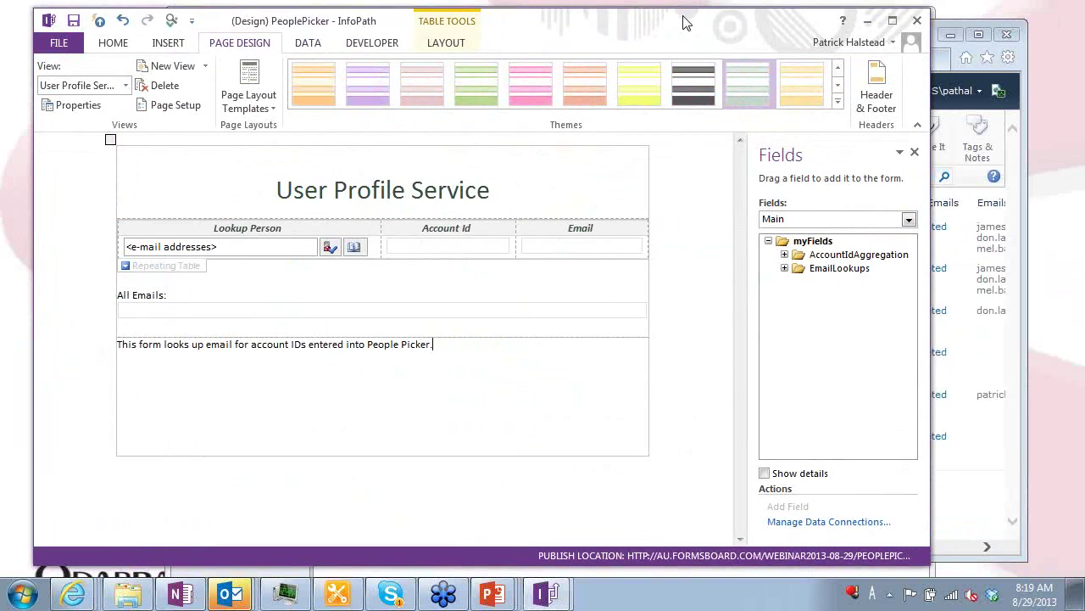
left_click(126, 84)
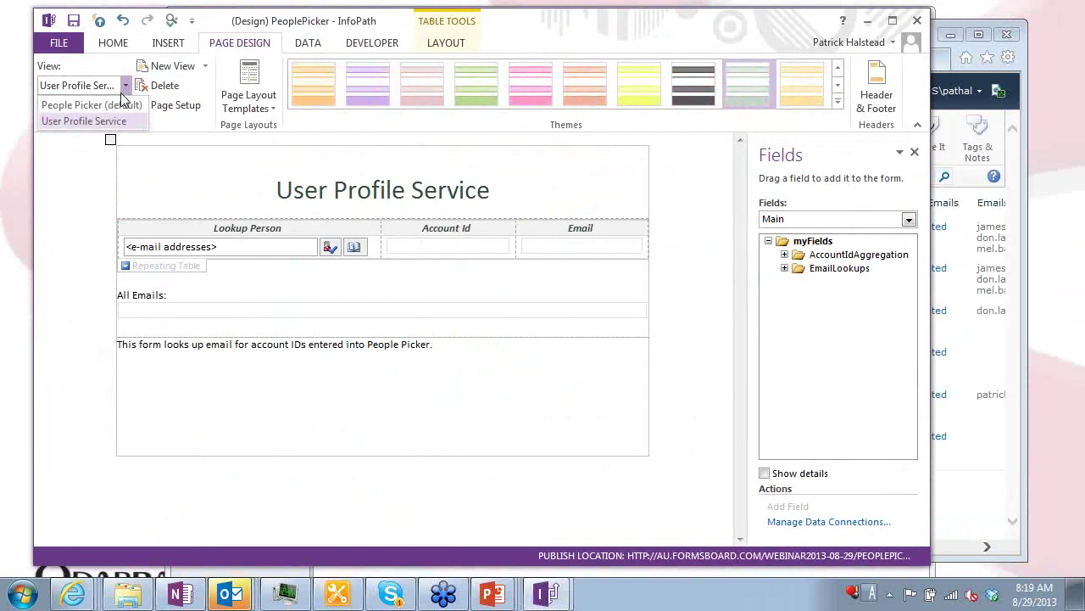
left_click(117, 104)
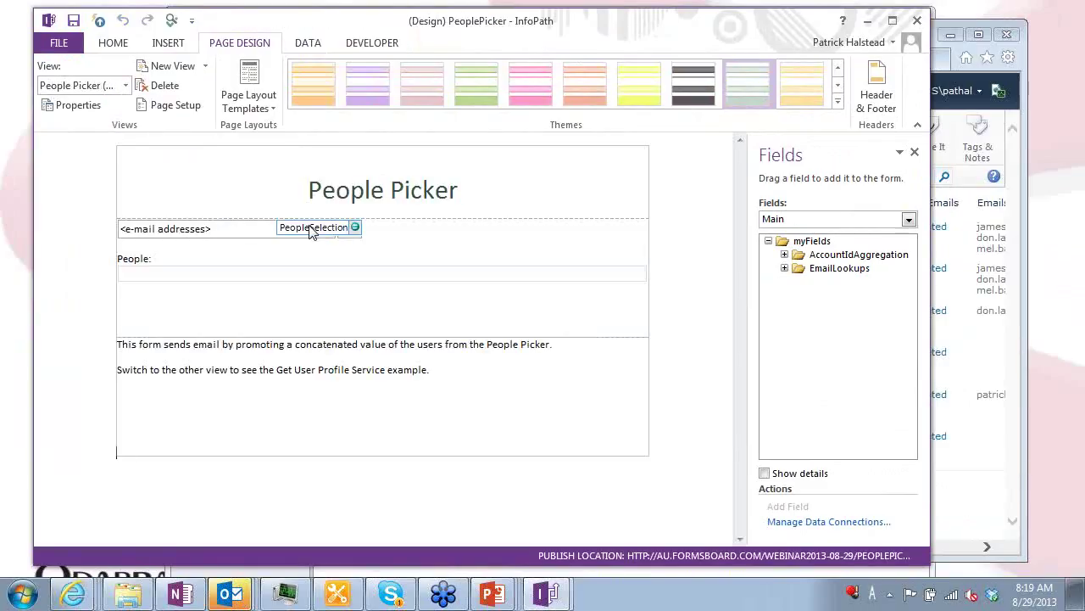
left_click(114, 42)
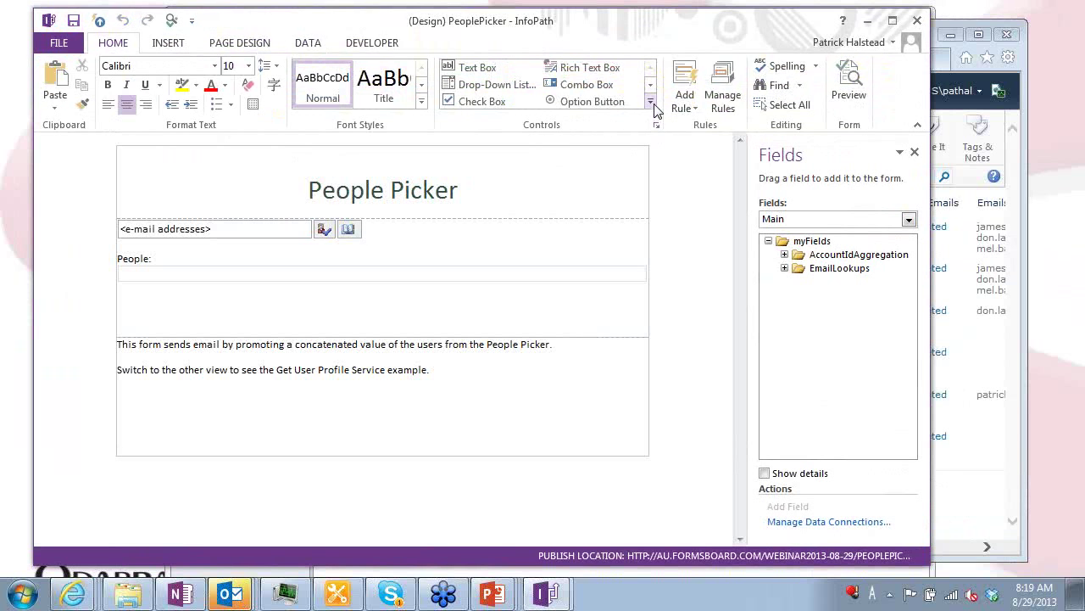
left_click(650, 103)
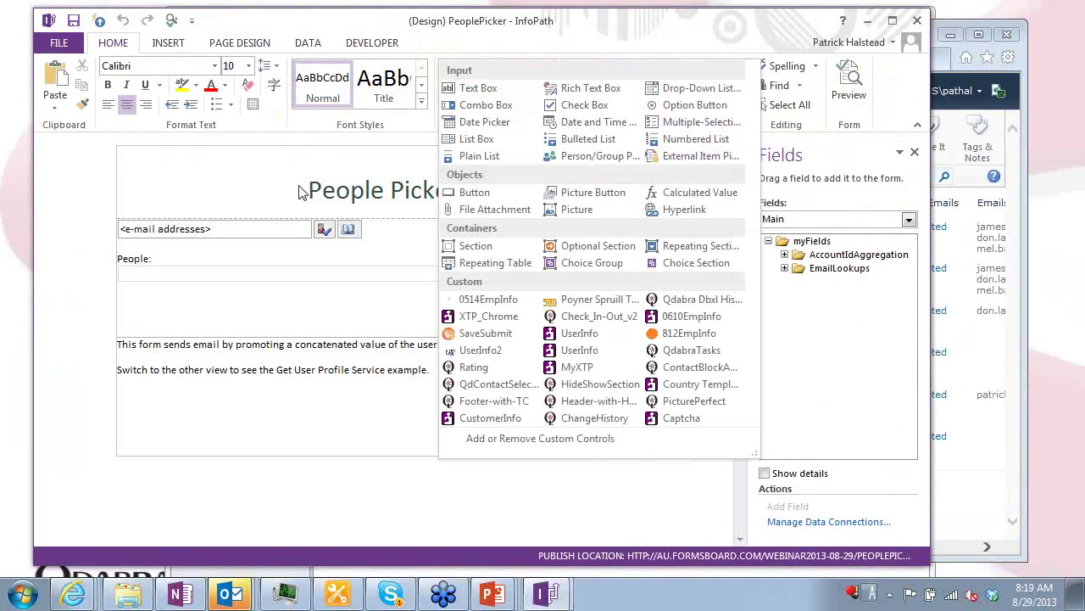
left_click(265, 194)
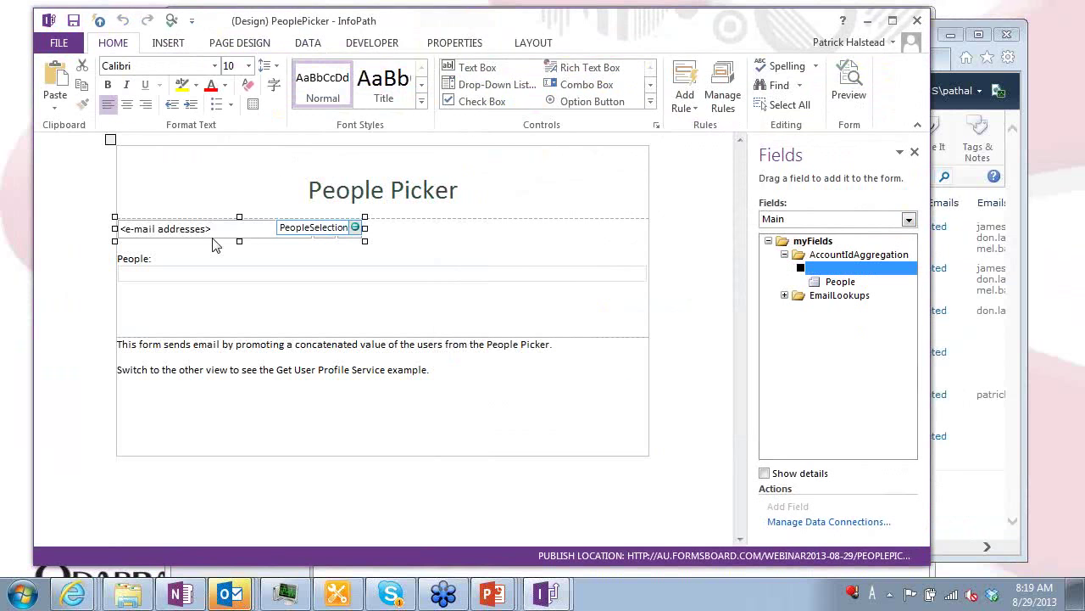
Expand PeopleSelection and pc:Person to reveal DisplayName, AccountId and AccountType
left_click(801, 268)
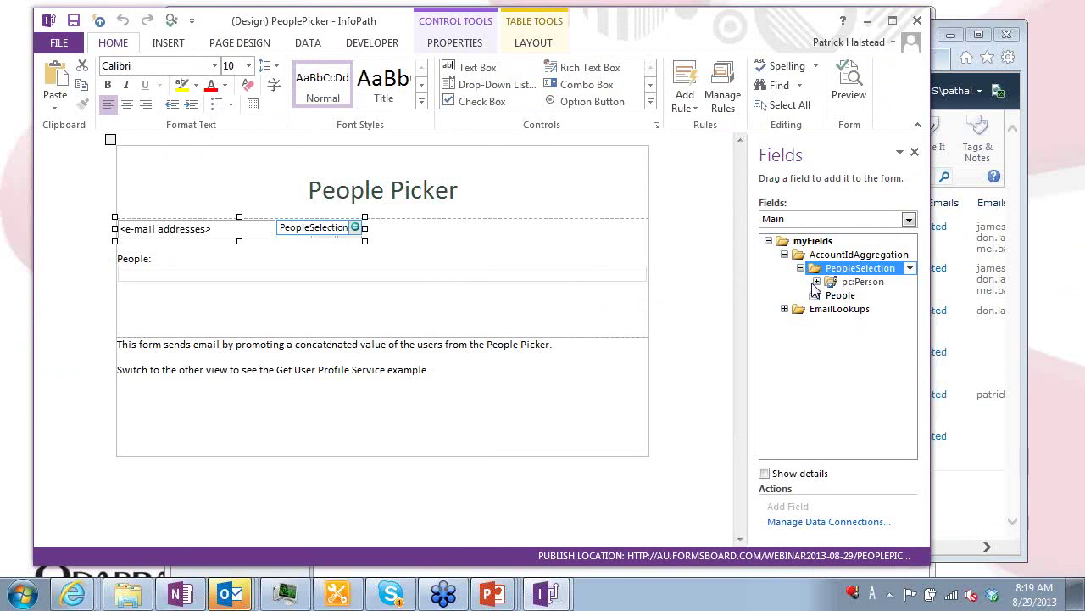
left_click(817, 282)
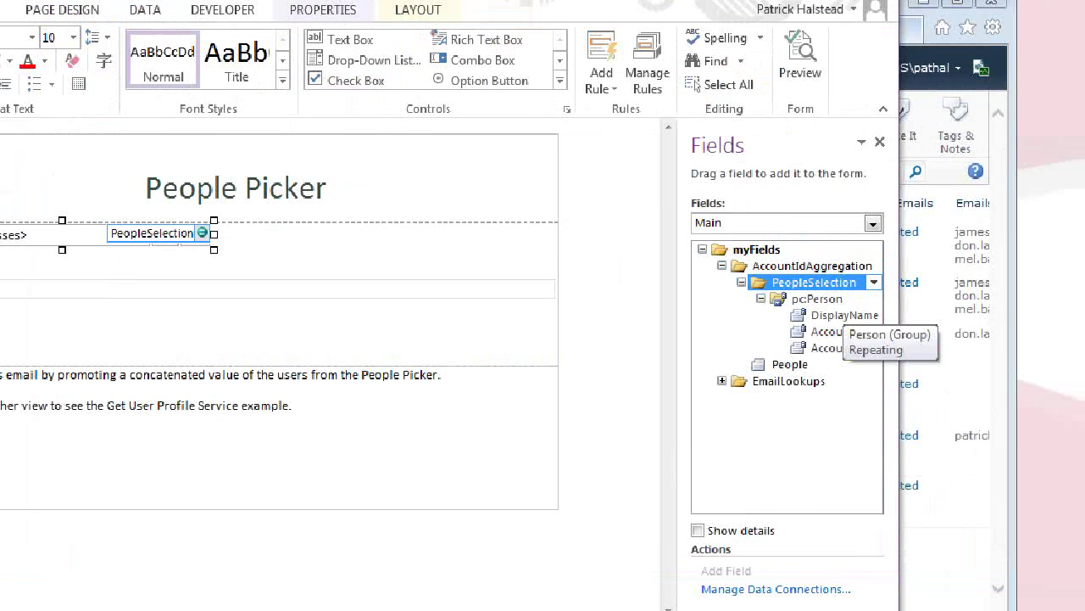
mouse_move(741, 248)
left_mouse_down()
mouse_move(406, 240)
mouse_move(459, 373)
mouse_move(734, 393)
mouse_move(745, 251)
left_mouse_up()
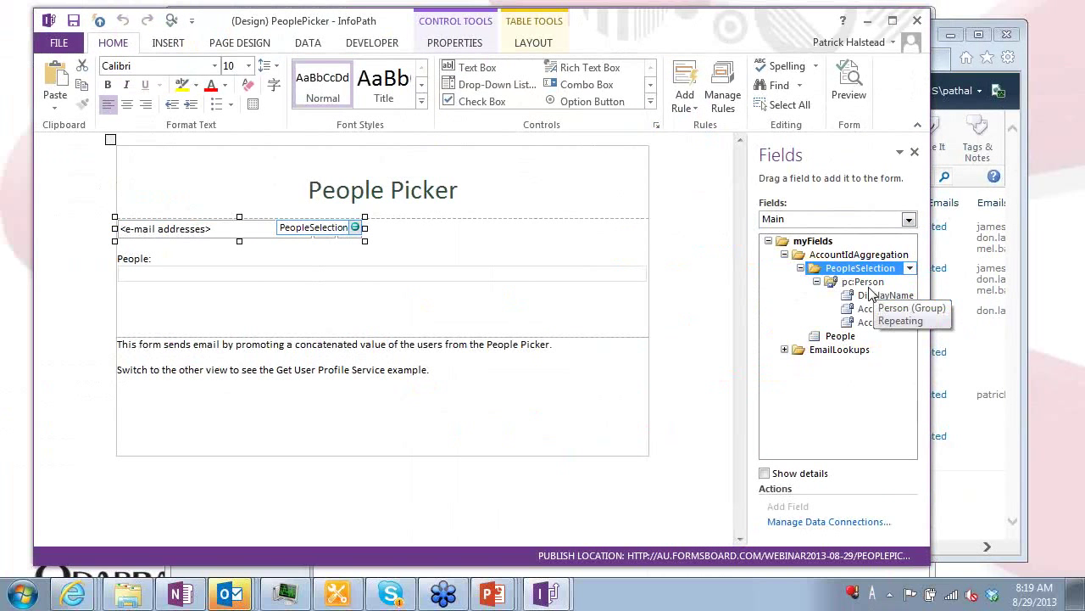
left_click(866, 283)
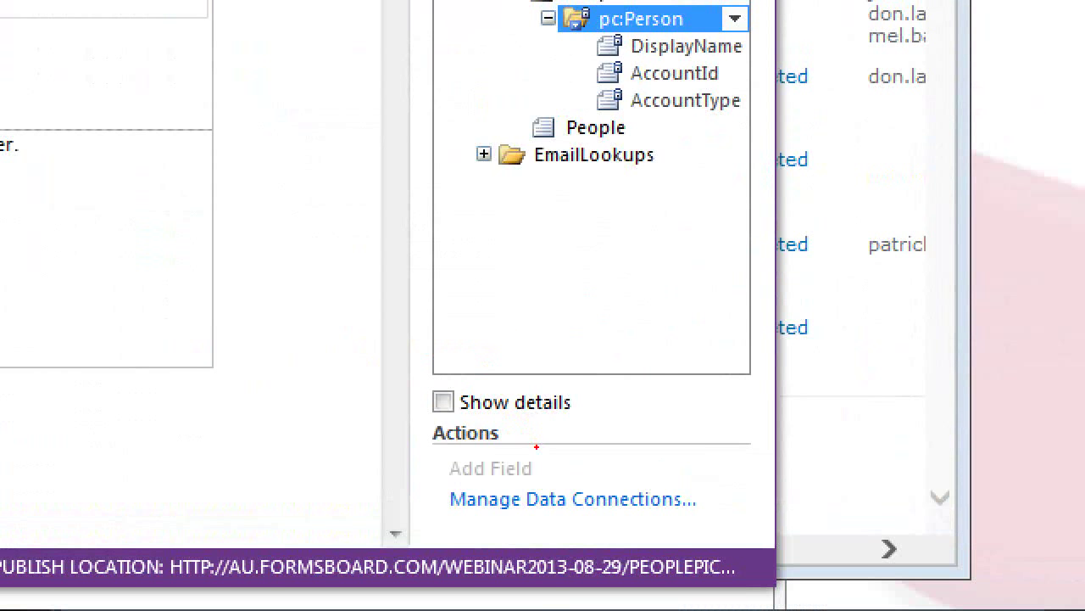
mouse_move(536, 446)
left_mouse_down()
mouse_move(463, 492)
mouse_move(507, 492)
mouse_move(566, 438)
left_mouse_up()
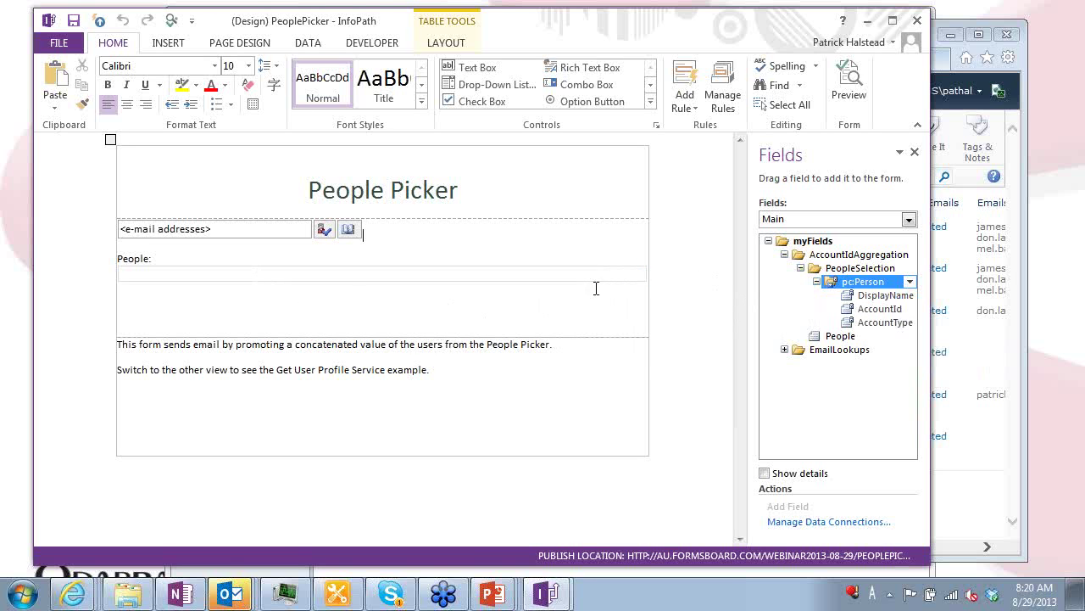
mouse_move(822, 340)
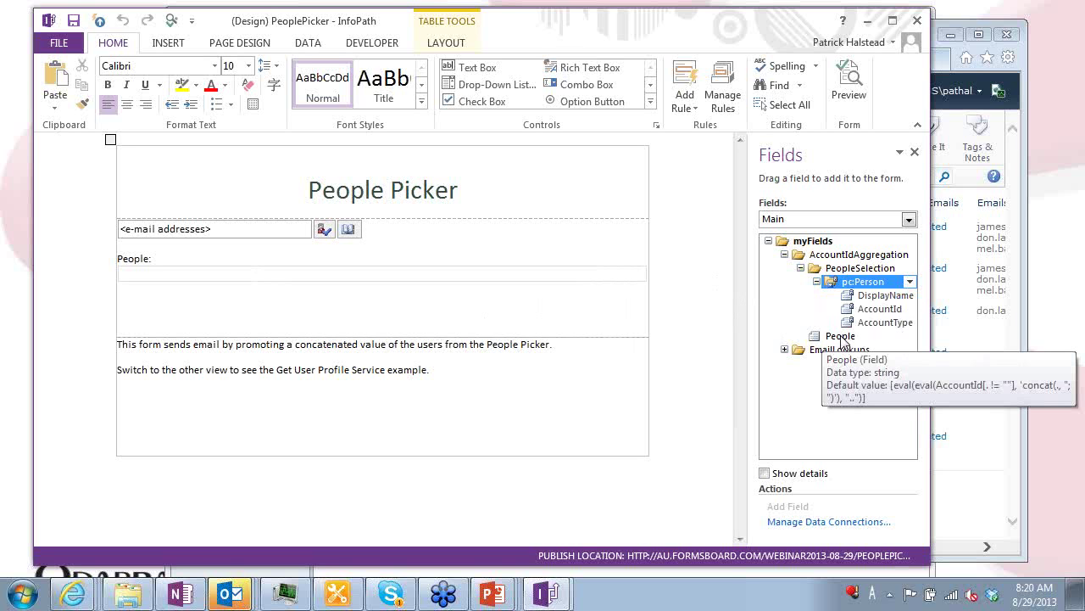
double_click(844, 338)
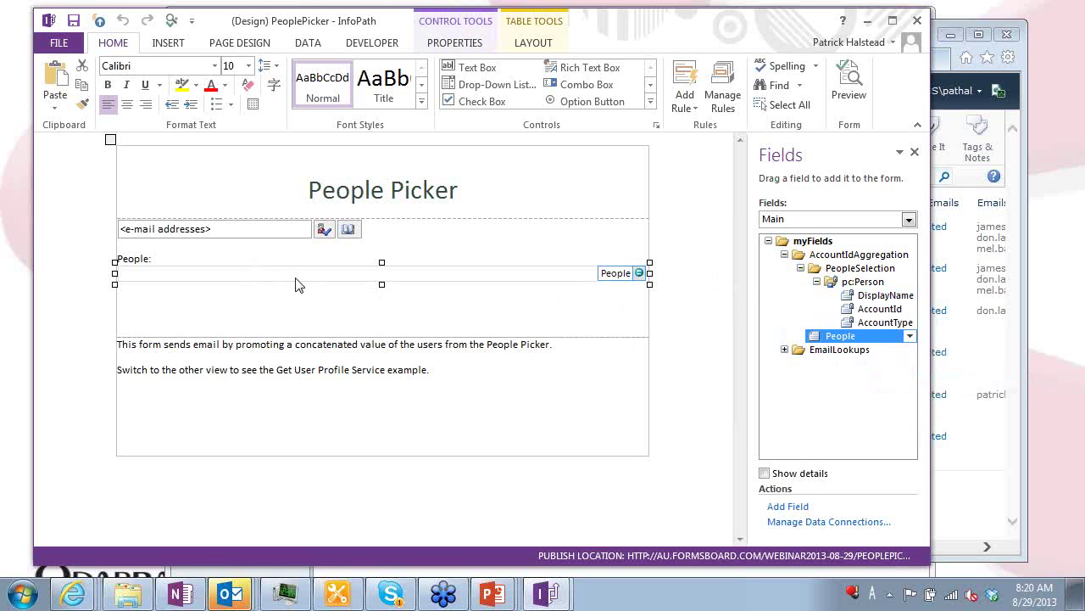
double_click(827, 339)
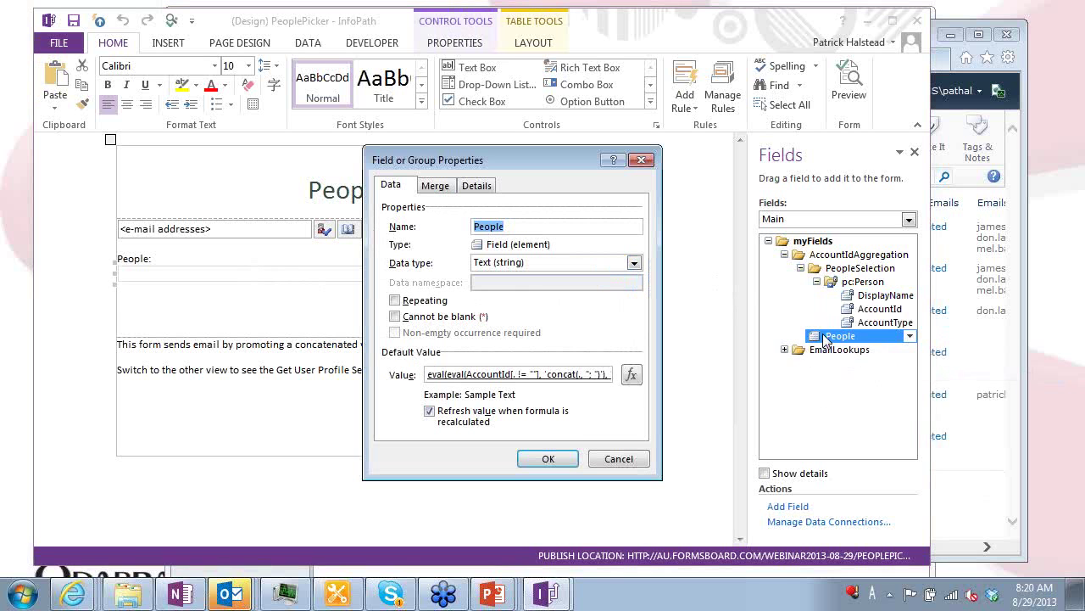
left_click(632, 374)
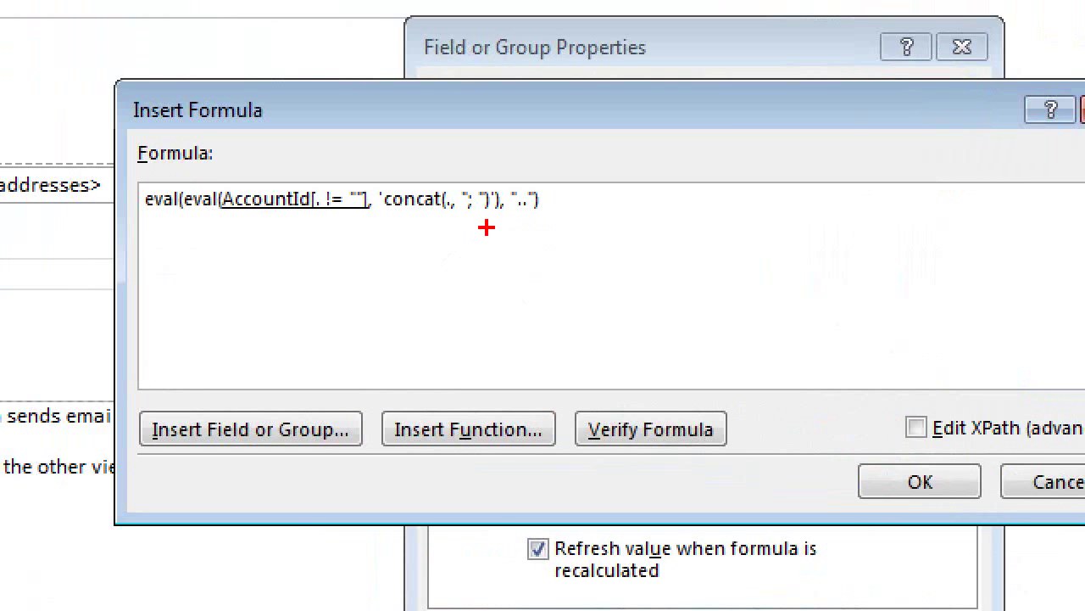
mouse_move(470, 240)
left_mouse_down()
mouse_move(117, 170)
mouse_move(509, 138)
mouse_move(445, 244)
left_mouse_up()
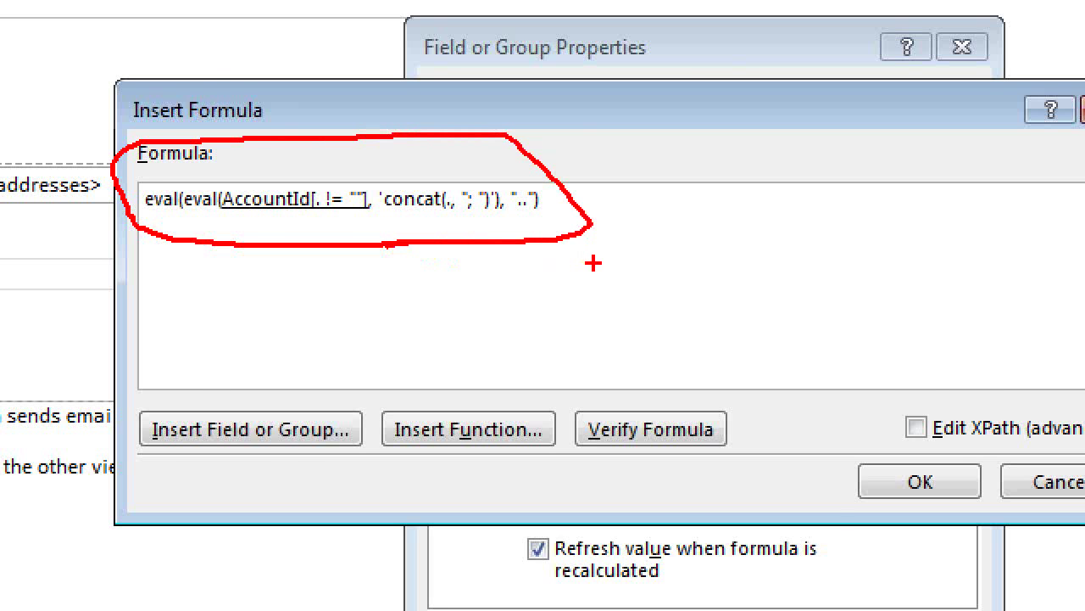
key("Escape")
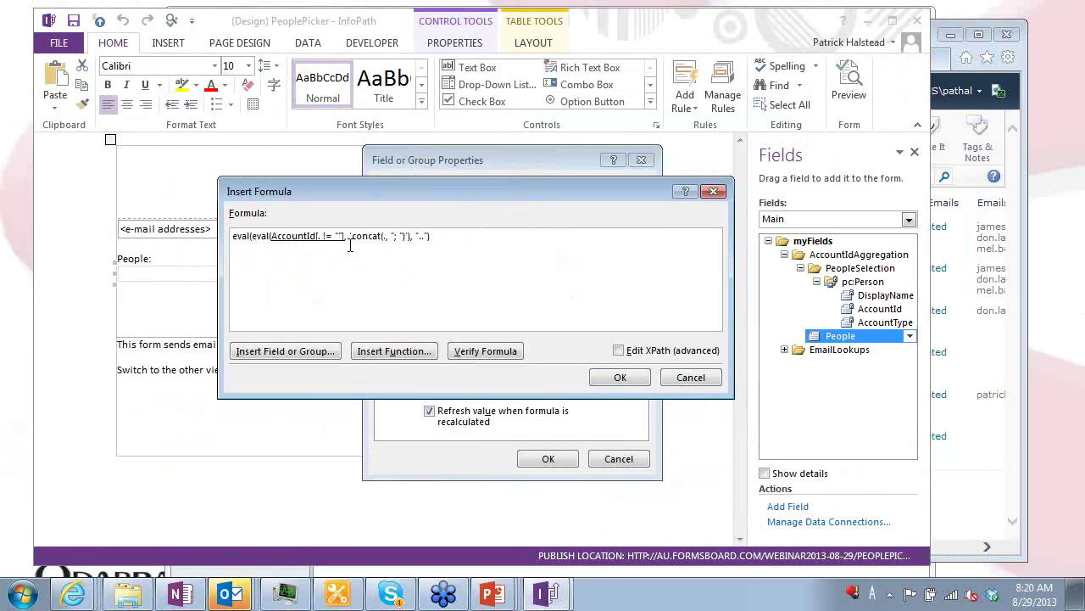
key("Return")
key("Return")
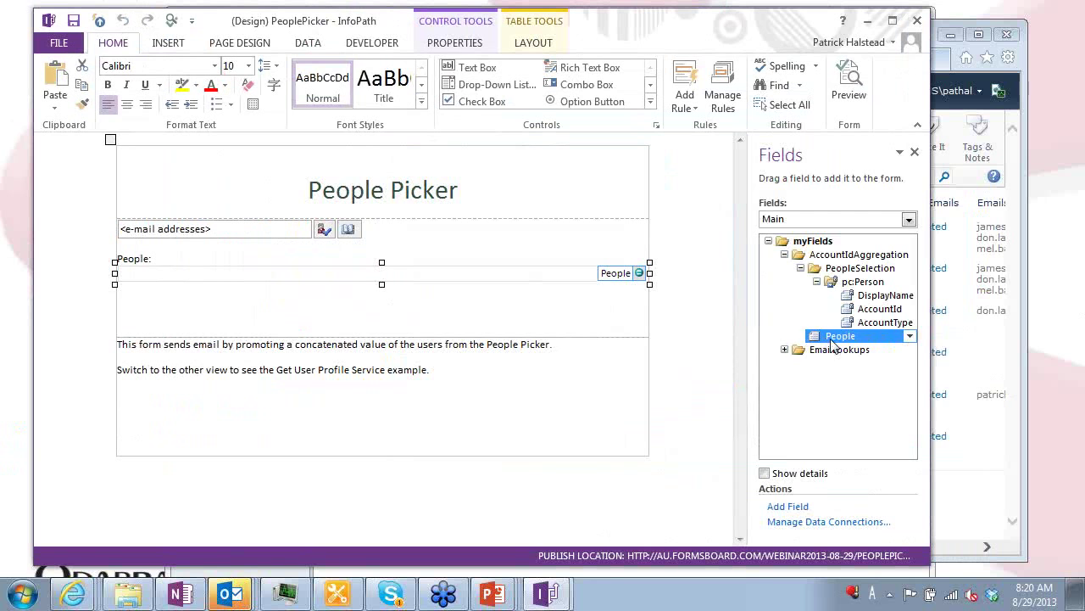
left_click(59, 42)
left_click(214, 519)
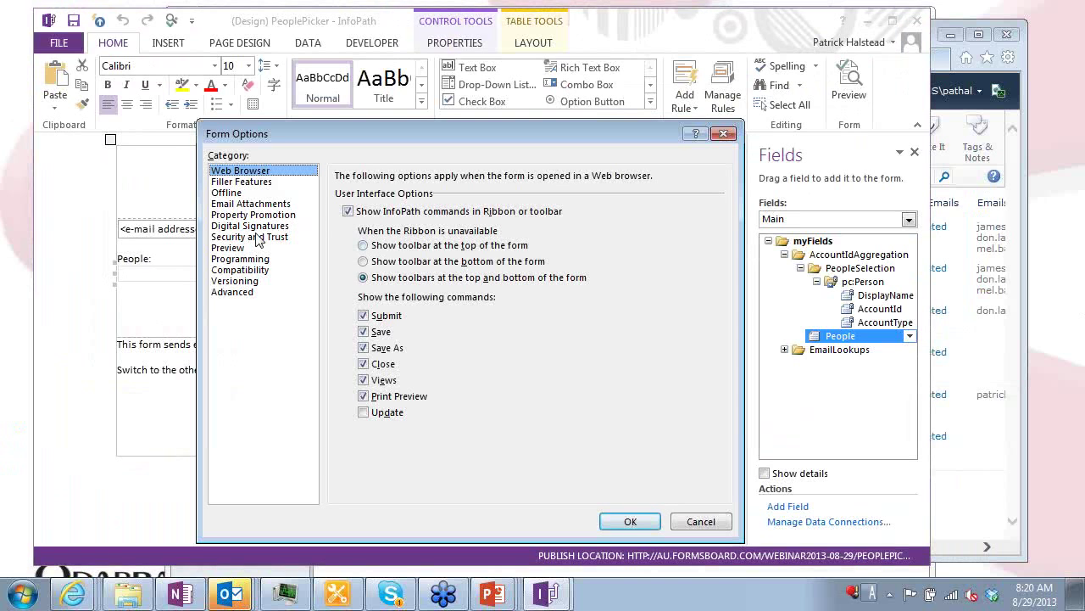
left_click(255, 216)
double_click(390, 224)
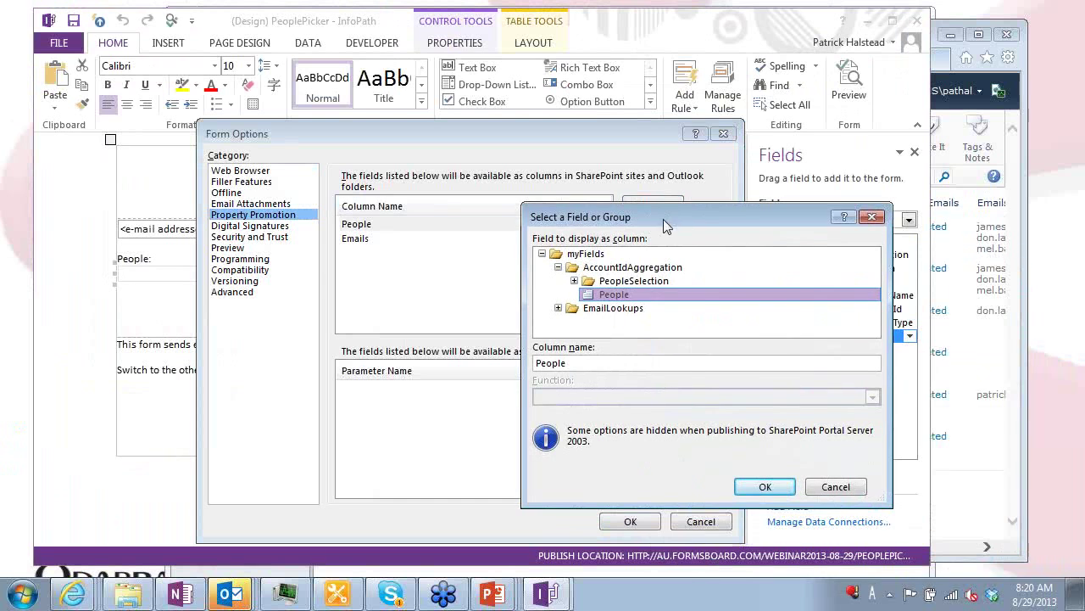
double_click(630, 299)
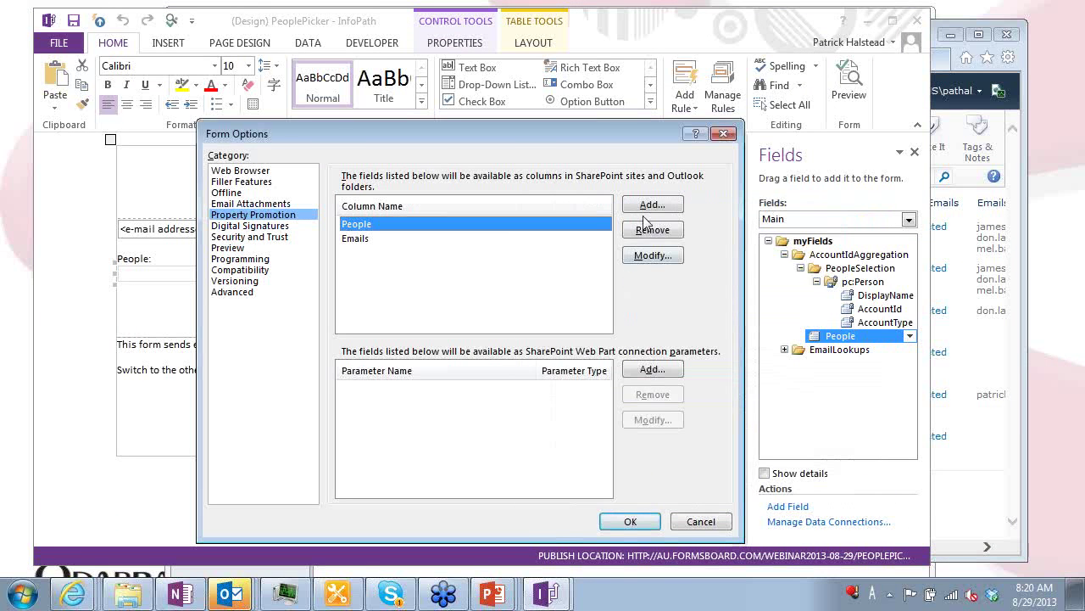
key("Return")
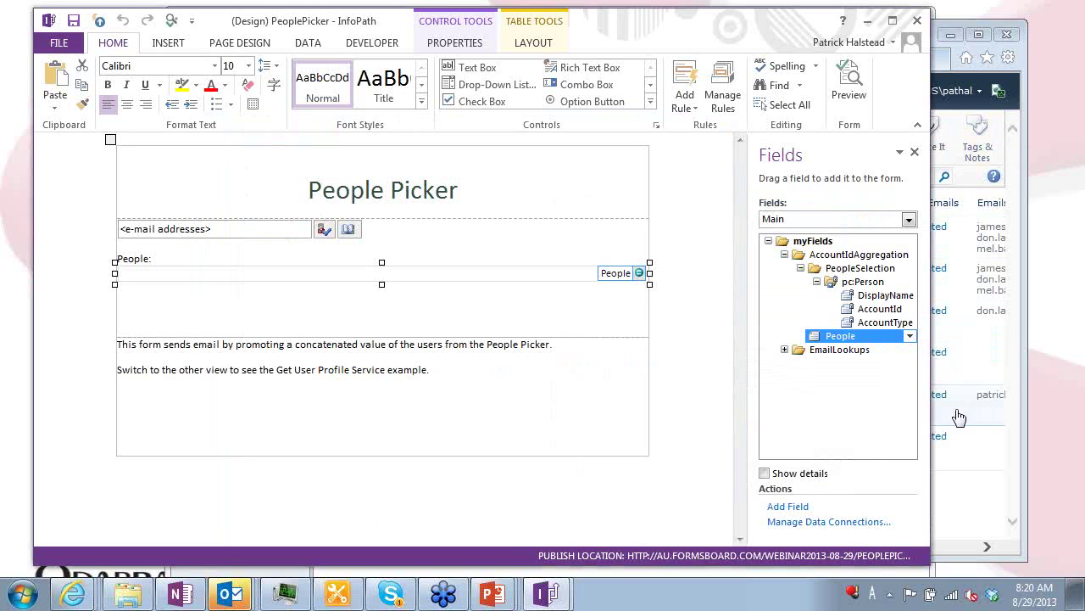
left_click(971, 458)
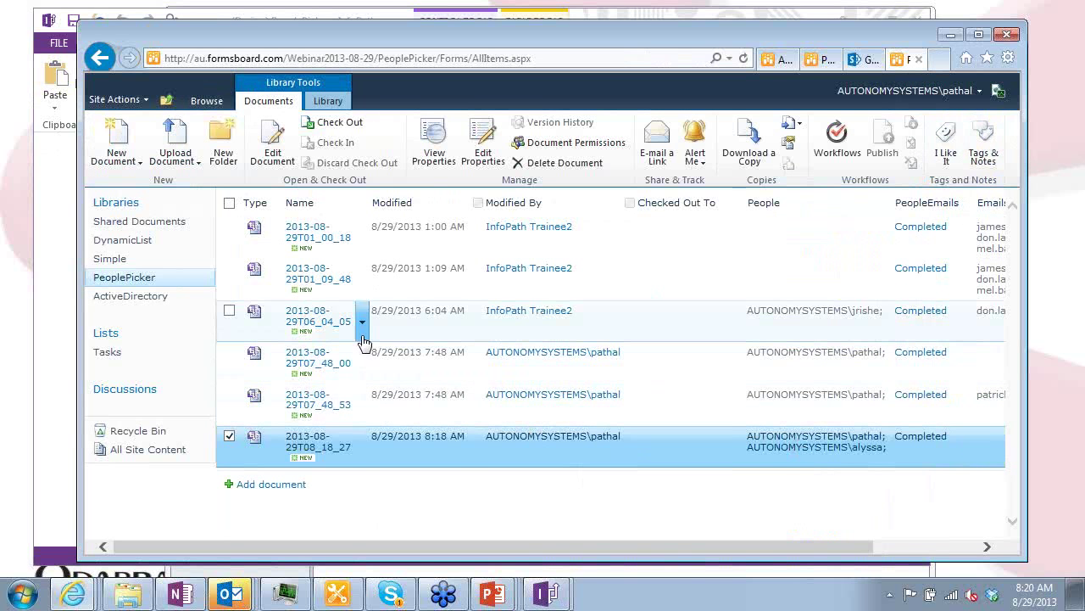
Start a new PeoplePicker form and switch it to the User Profile Service view
left_click(285, 484)
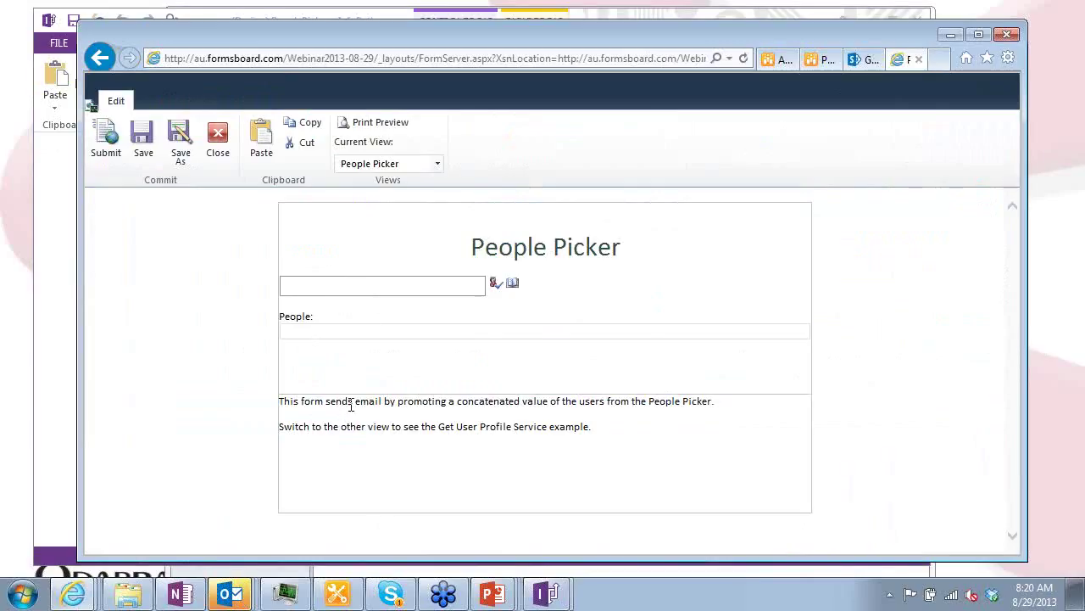
left_click(439, 165)
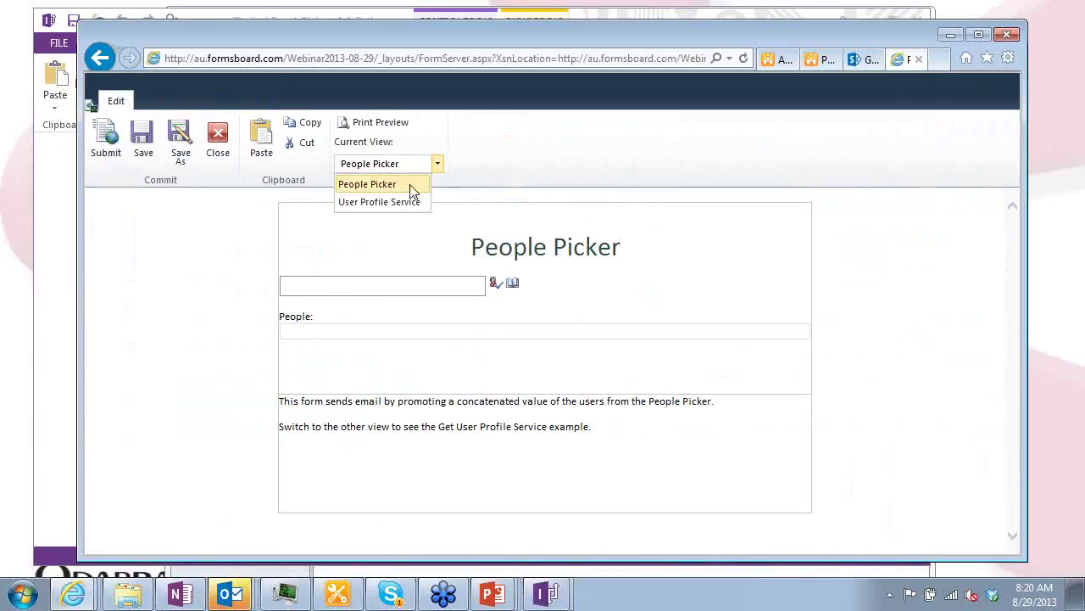
left_click(380, 204)
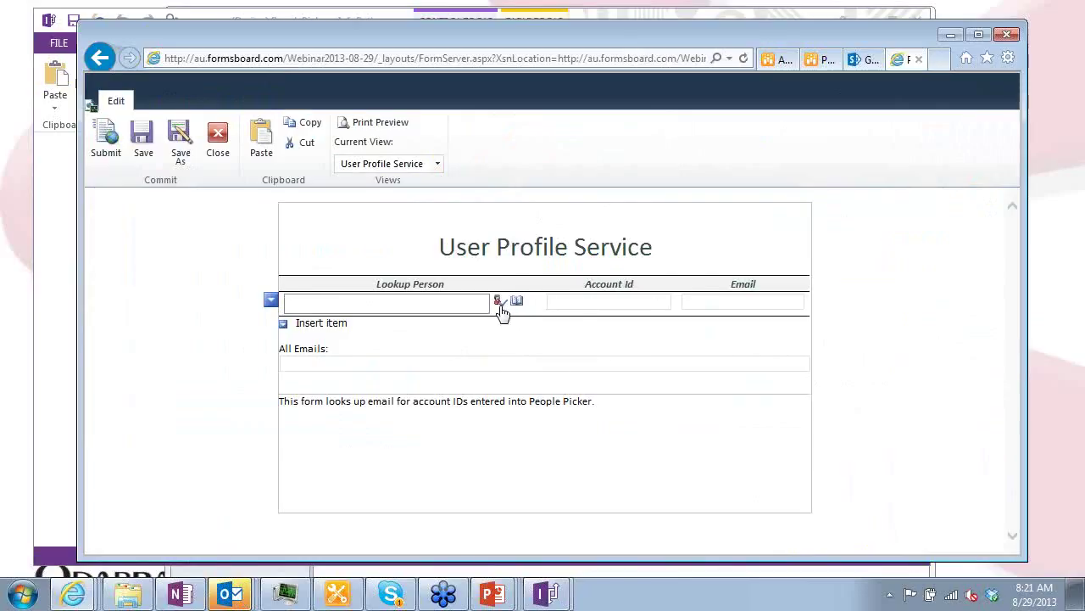
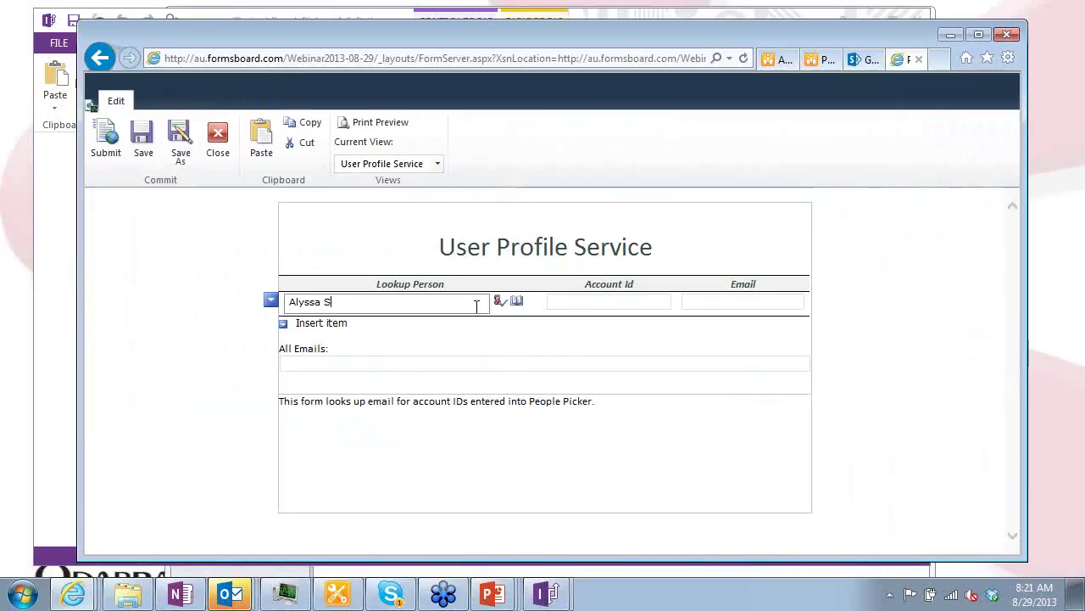
Enter a person's name in Lookup Person, check it, and dismiss the data-source error warning
left_click(479, 314)
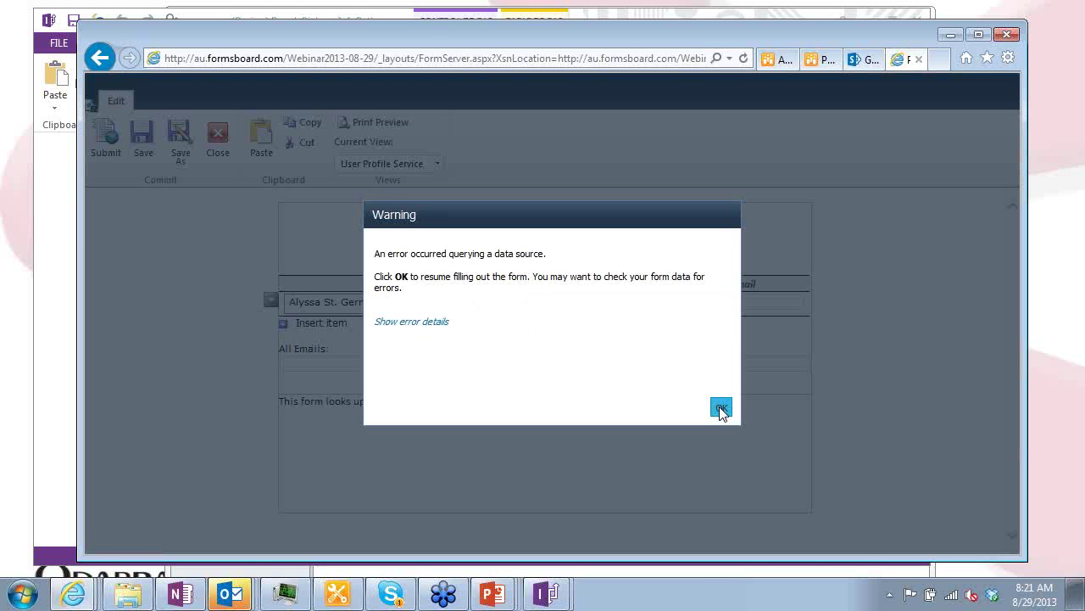
left_click(720, 406)
Search the address book for another person and pick the first result for the lookup row
left_click(397, 301)
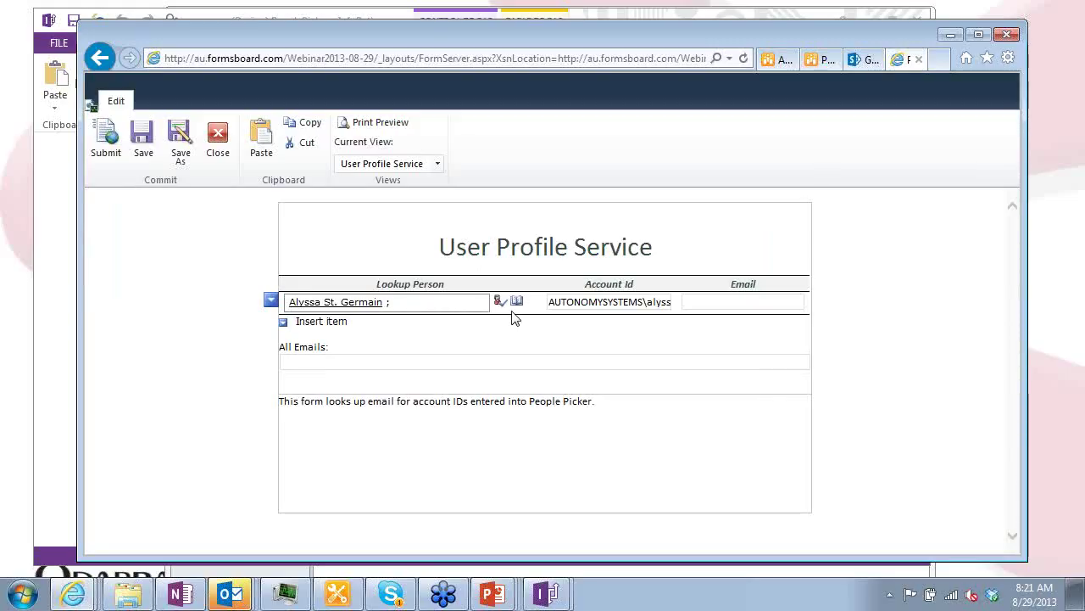
left_click(516, 301)
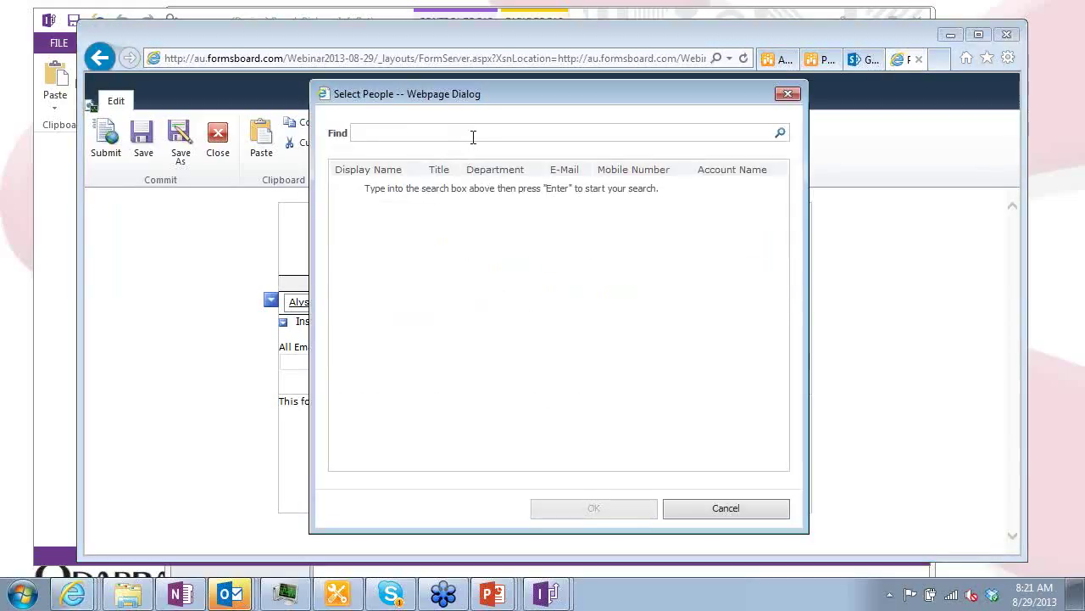
type("Patrick")
key("Return")
left_click(473, 185)
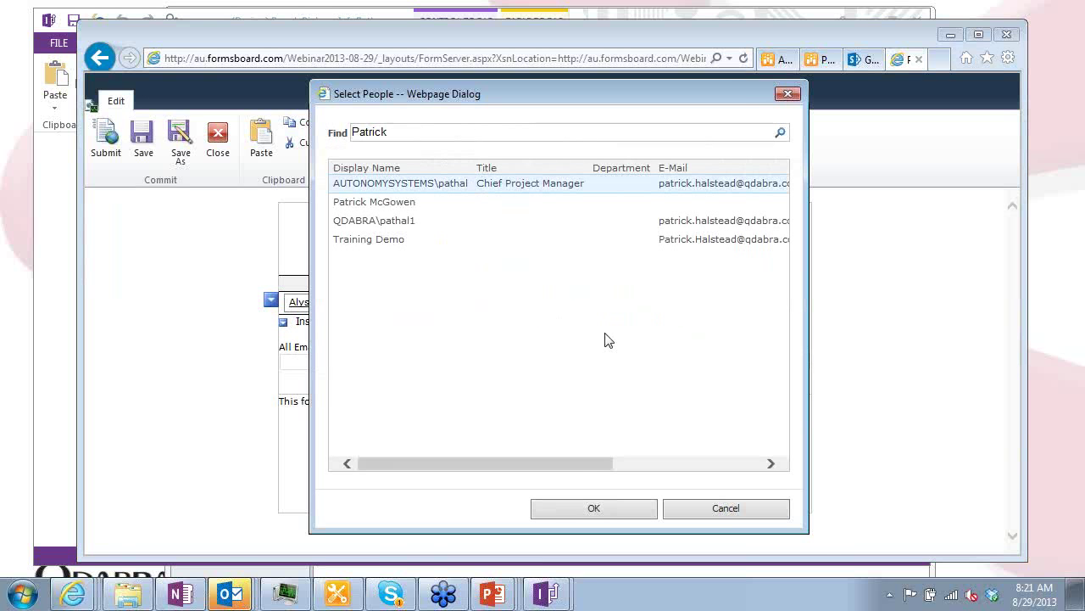
left_click(592, 505)
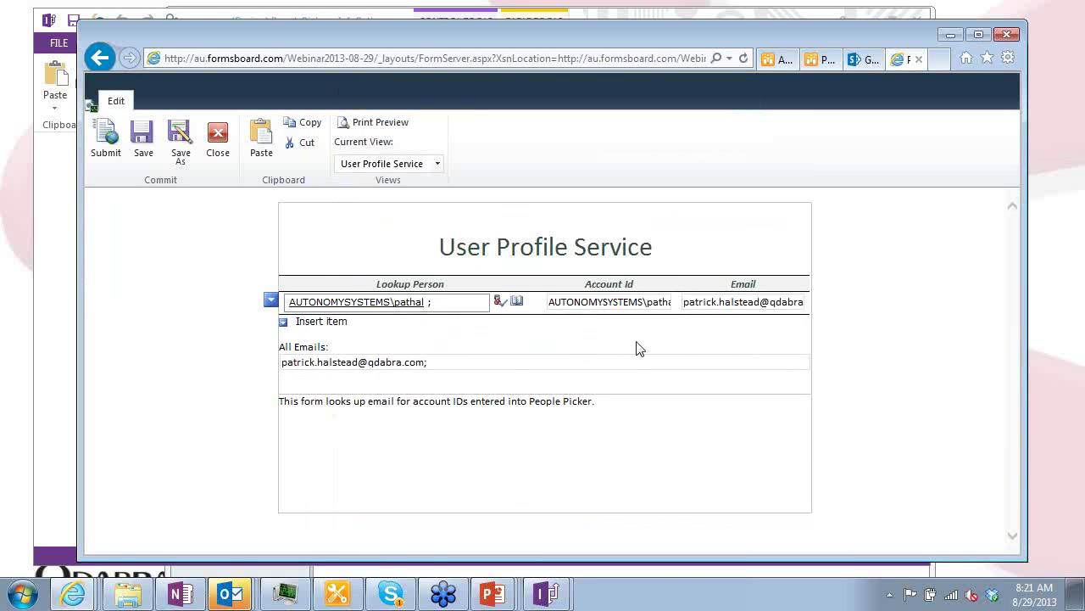
Insert a second Lookup Person row, pick the single matching person, and dismiss the data-source error
left_click(340, 325)
left_click(519, 327)
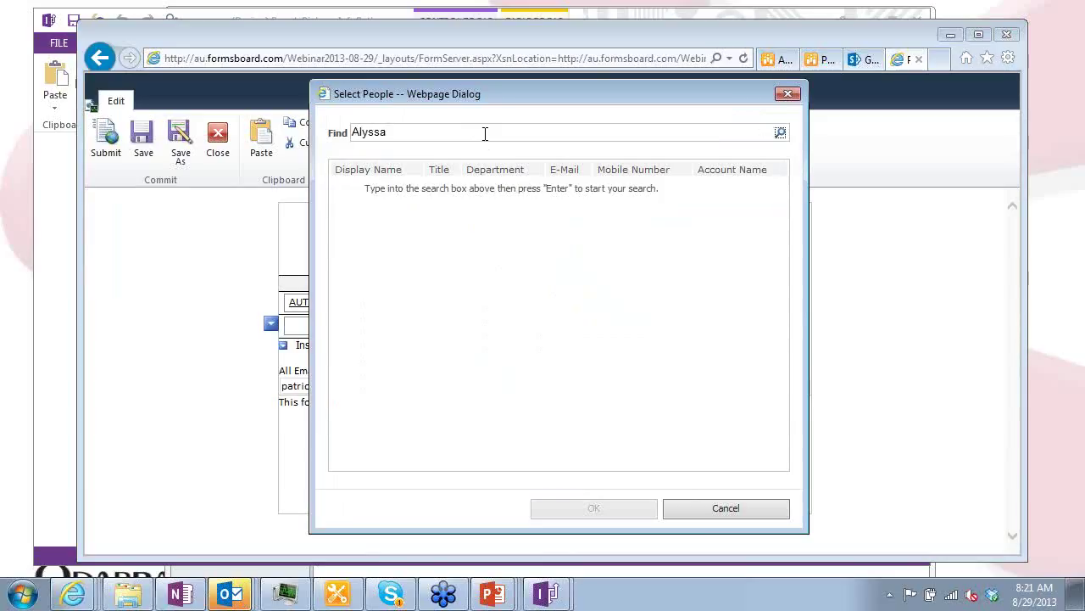
key("Return")
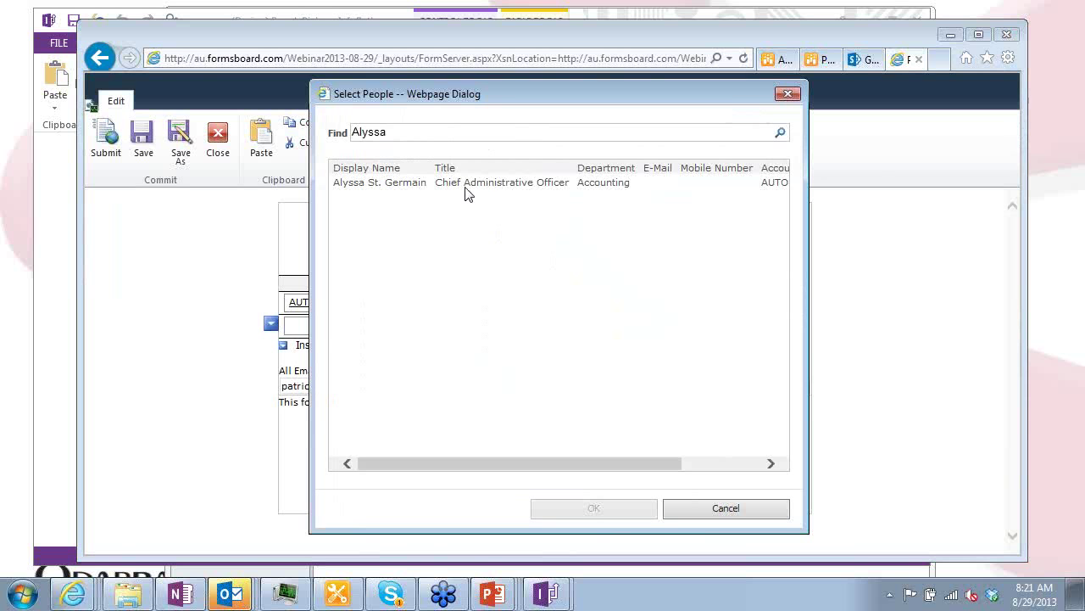
left_click(466, 186)
left_click(595, 509)
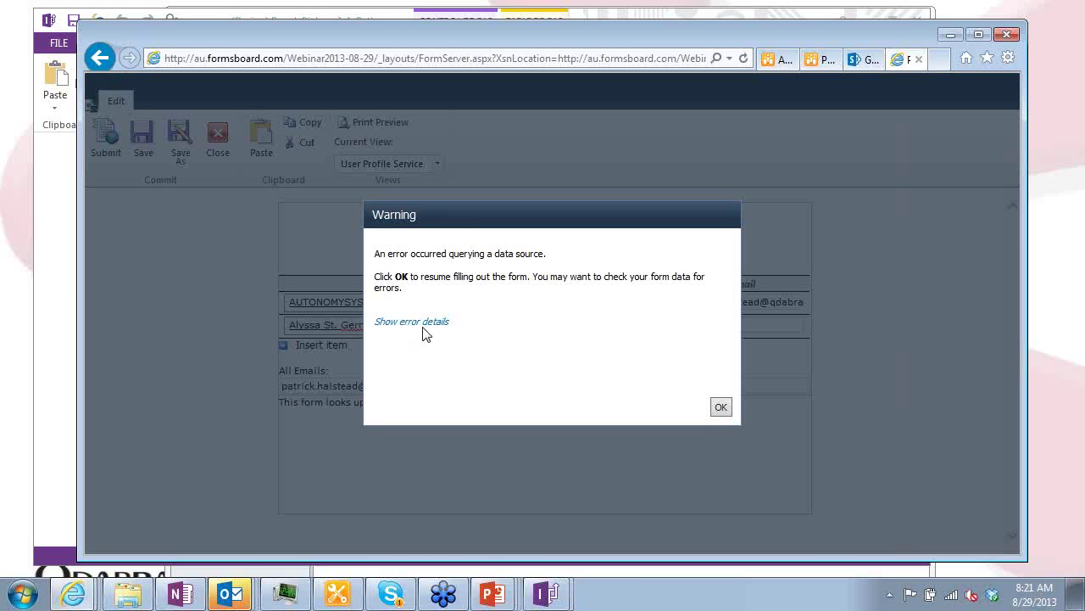
left_click(722, 408)
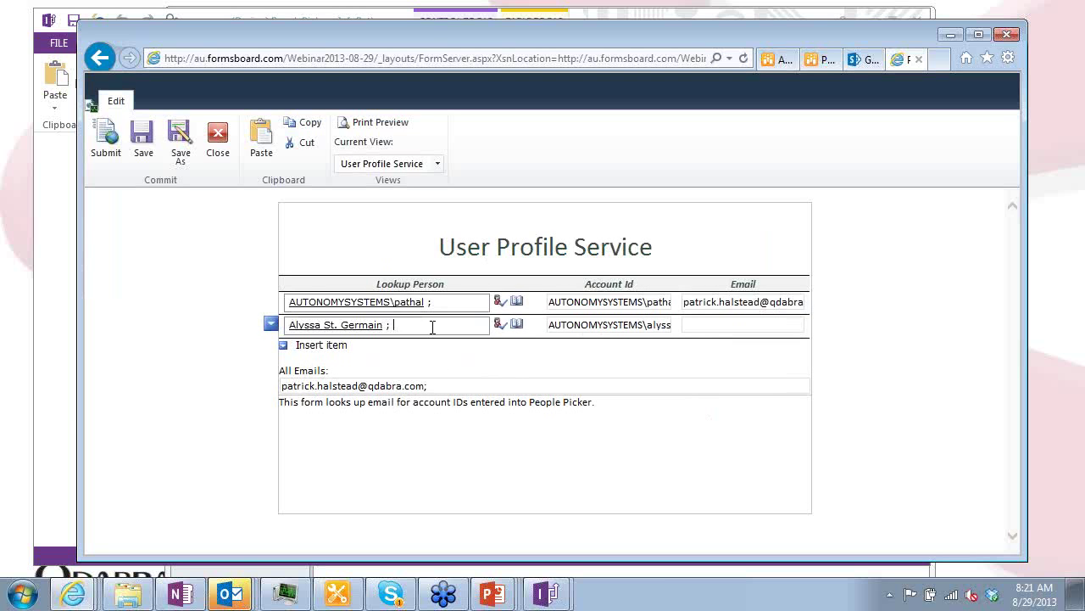
Clear the second row and, after several name searches, pick the account from the other domain
key("ctrl+a")
key("Delete")
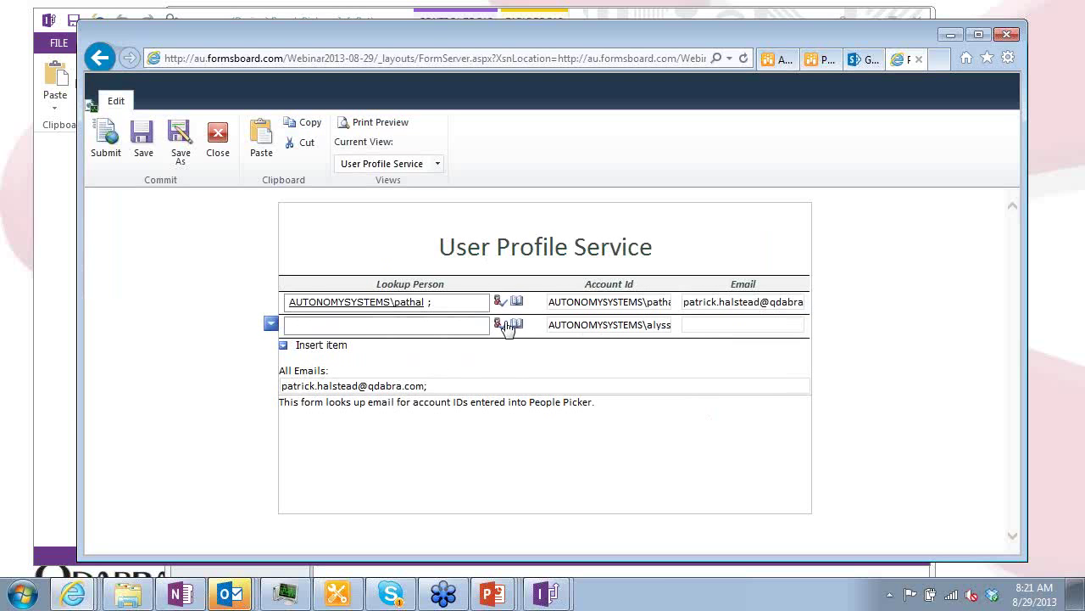
left_click(517, 326)
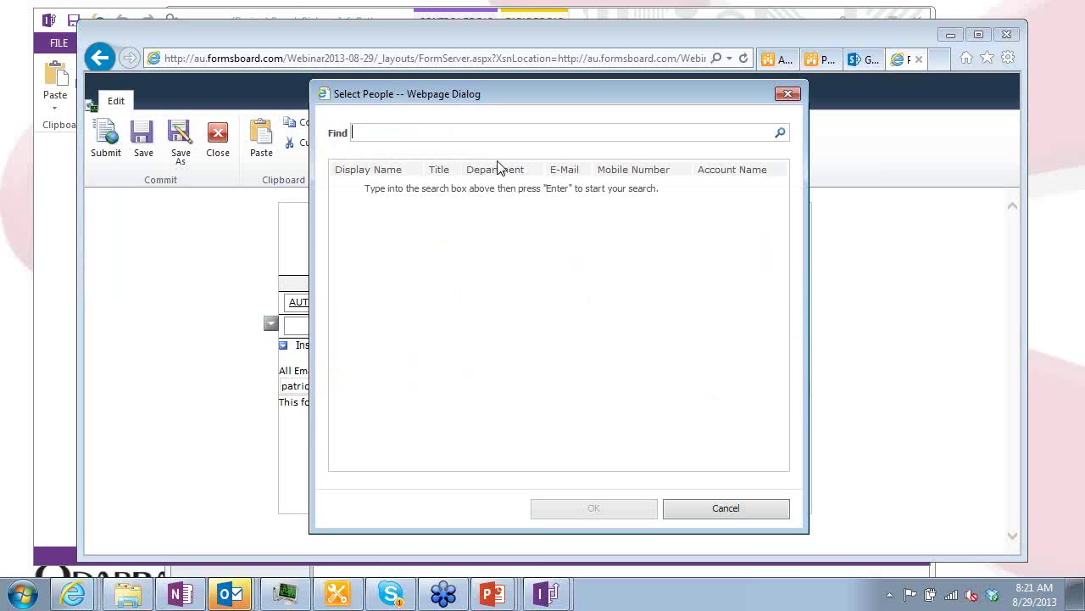
type("Janice")
key("Return")
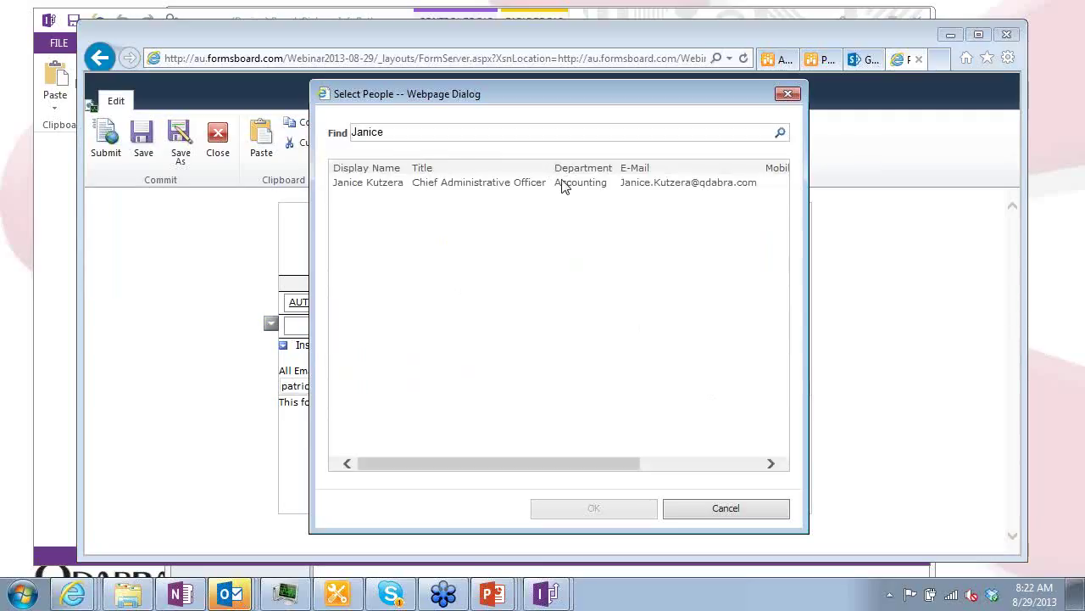
double_click(477, 134)
type("Jim")
key("BackSpace")
key("BackSpace")
key("BackSpace")
type("Cantwell")
key("Return")
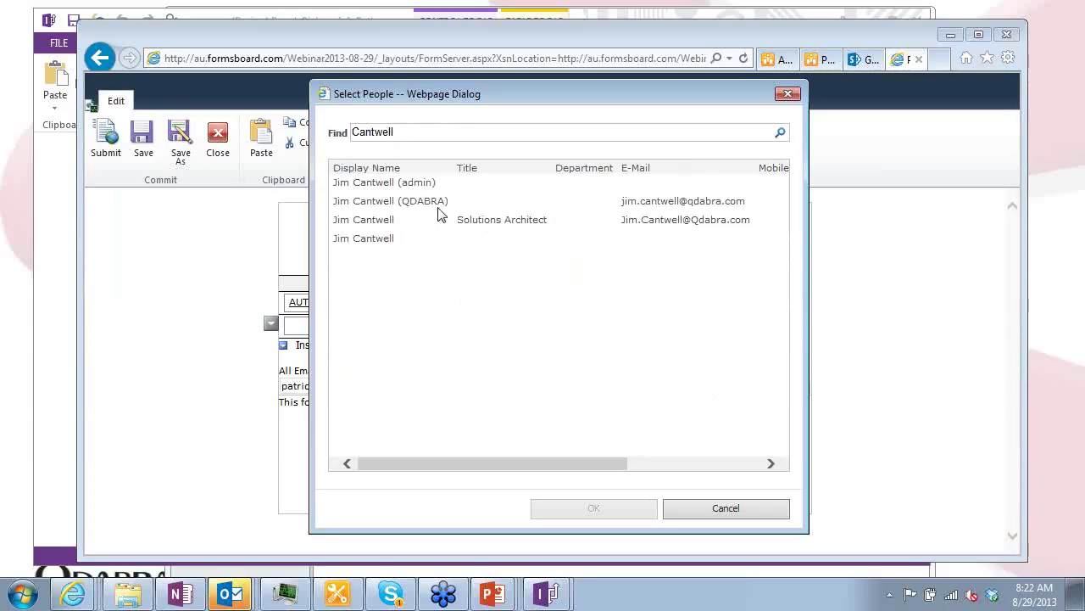
double_click(430, 131)
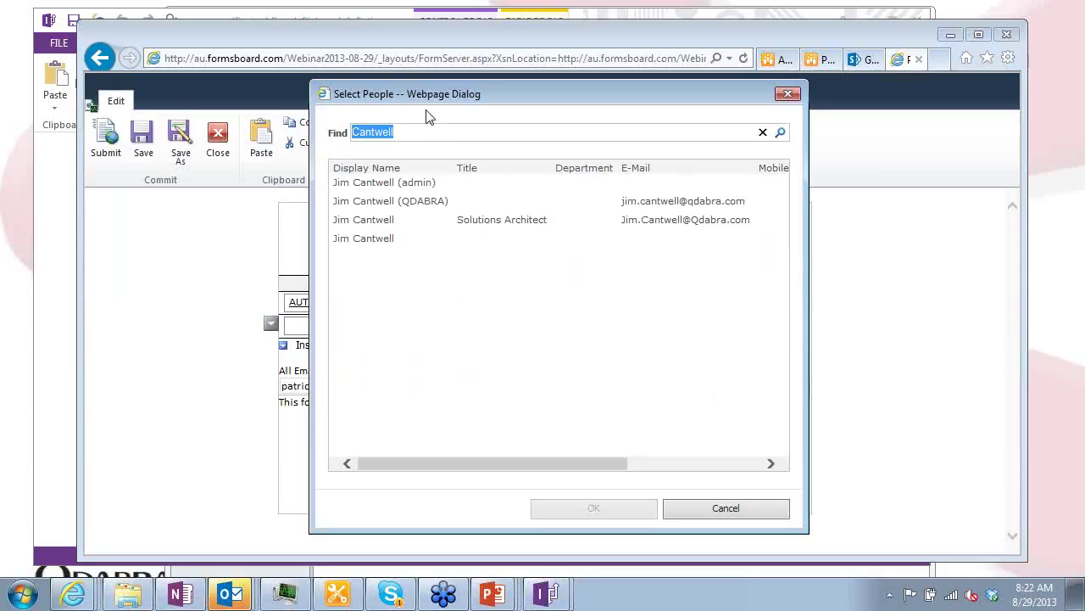
type("pathal")
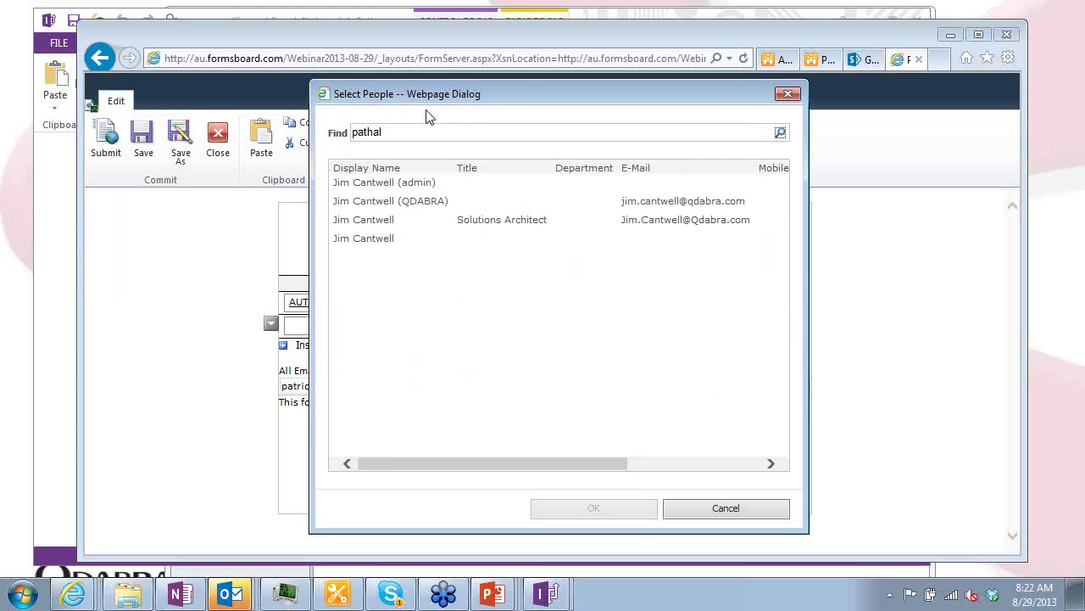
double_click(395, 205)
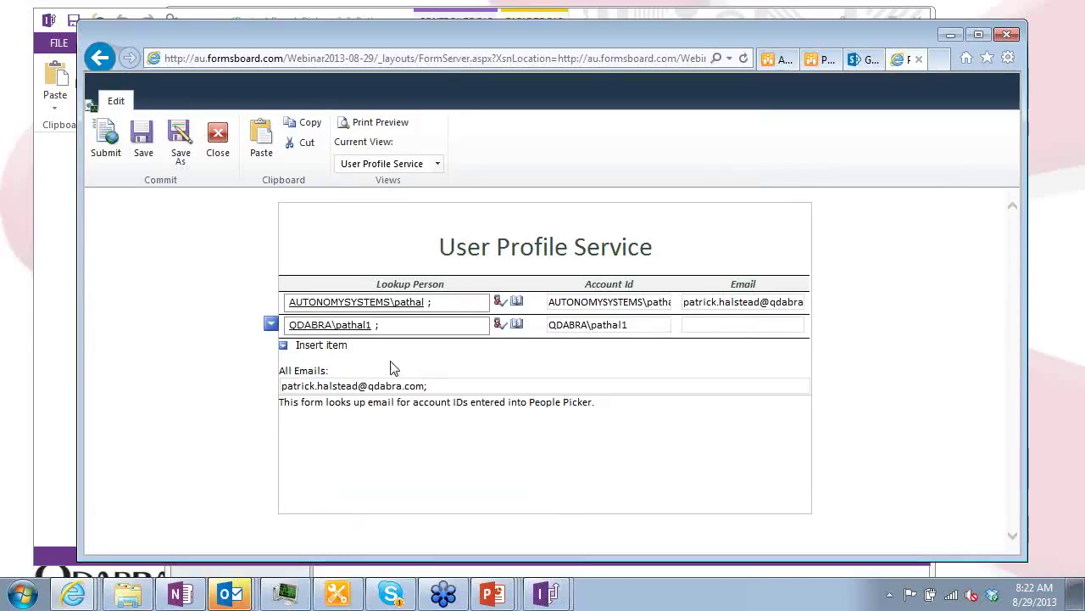
Give the second row the first row's account, check All Emails lists it twice, then return to InfoPath Designer
left_click(448, 301)
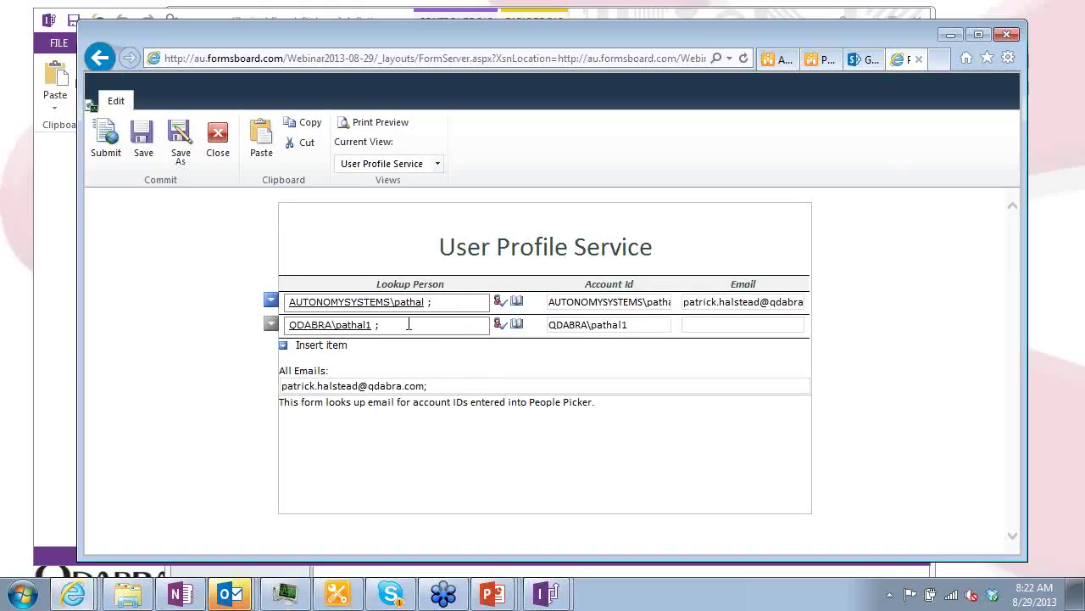
left_click_drag(381, 325, 270, 325)
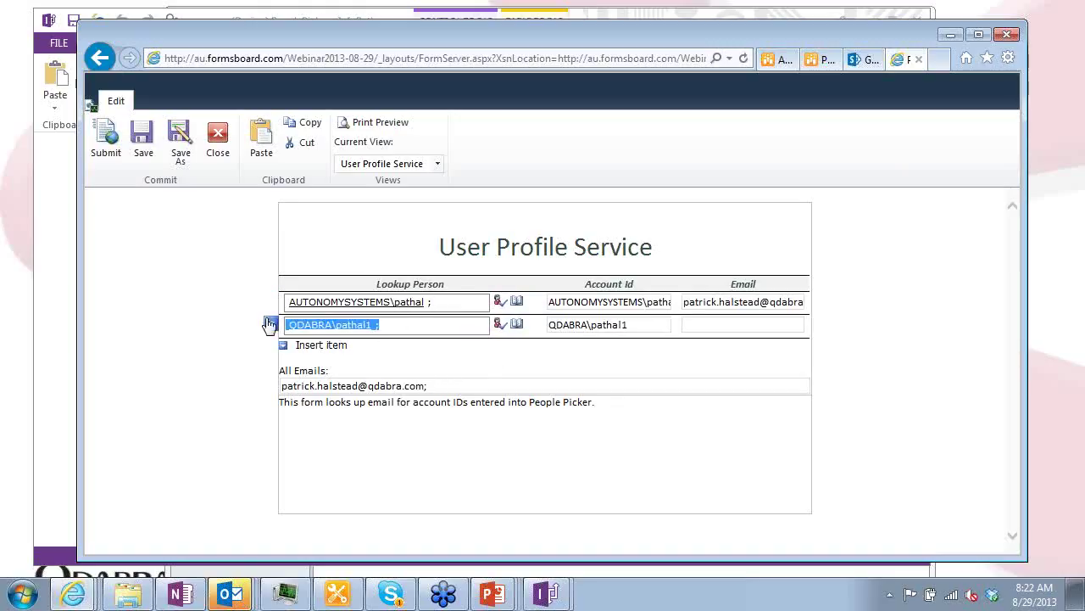
left_click(517, 325)
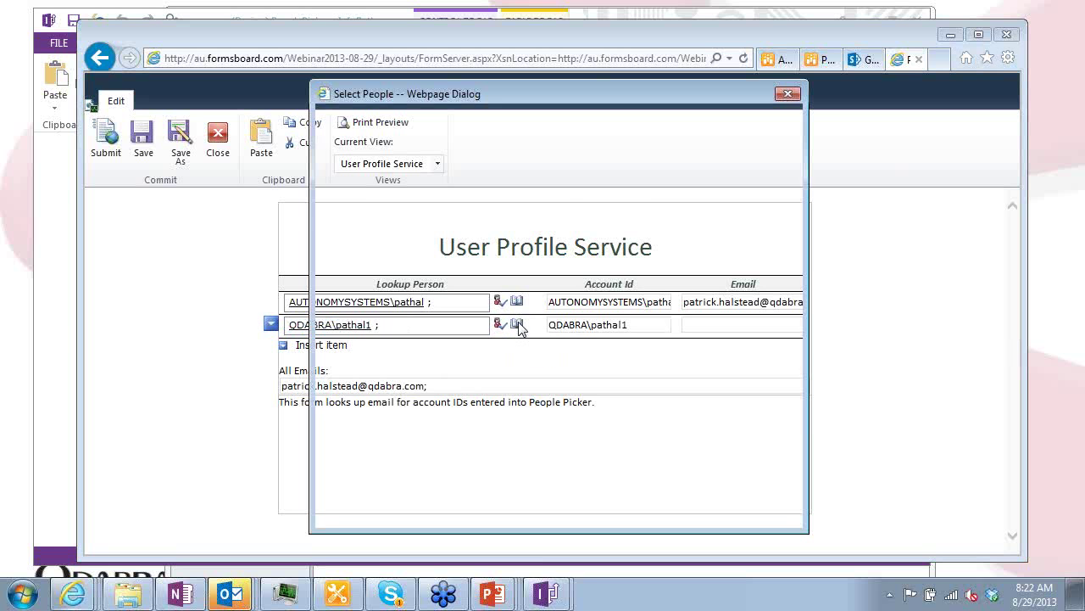
type("Patrick")
key("Return")
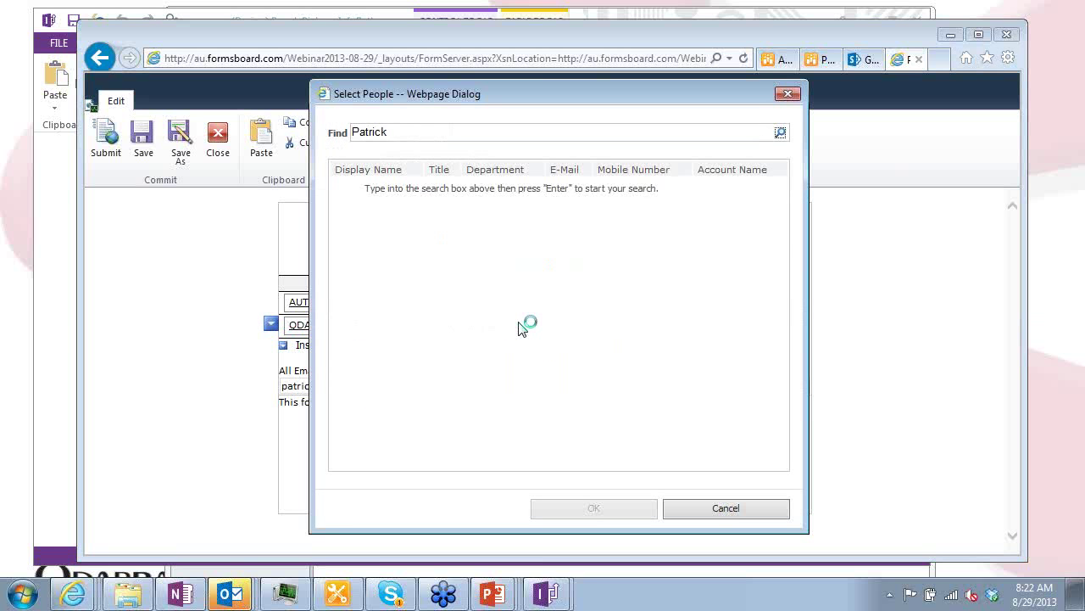
left_click(465, 194)
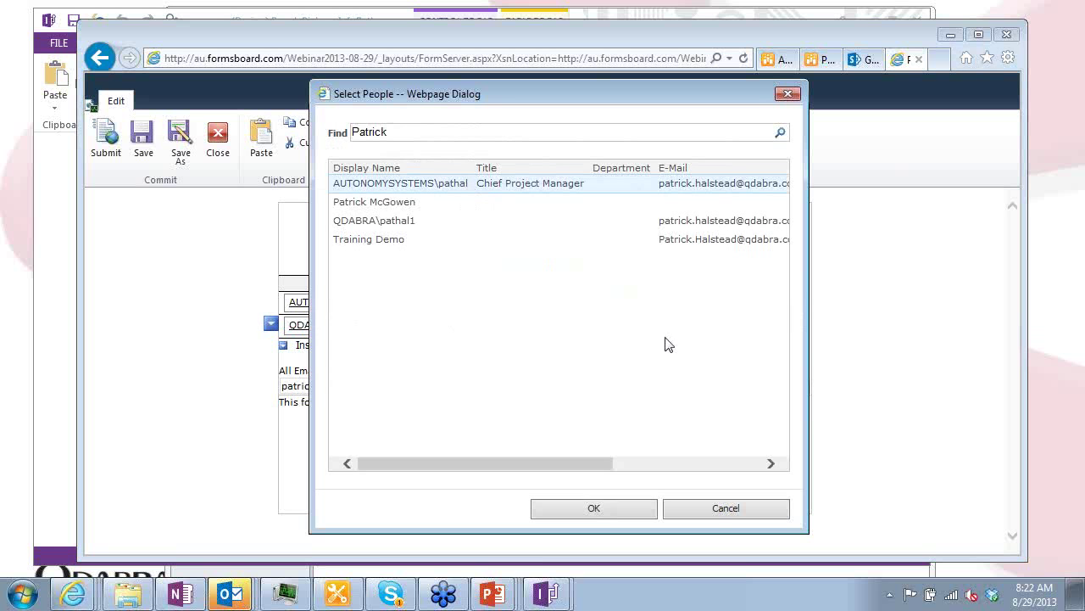
left_click(608, 513)
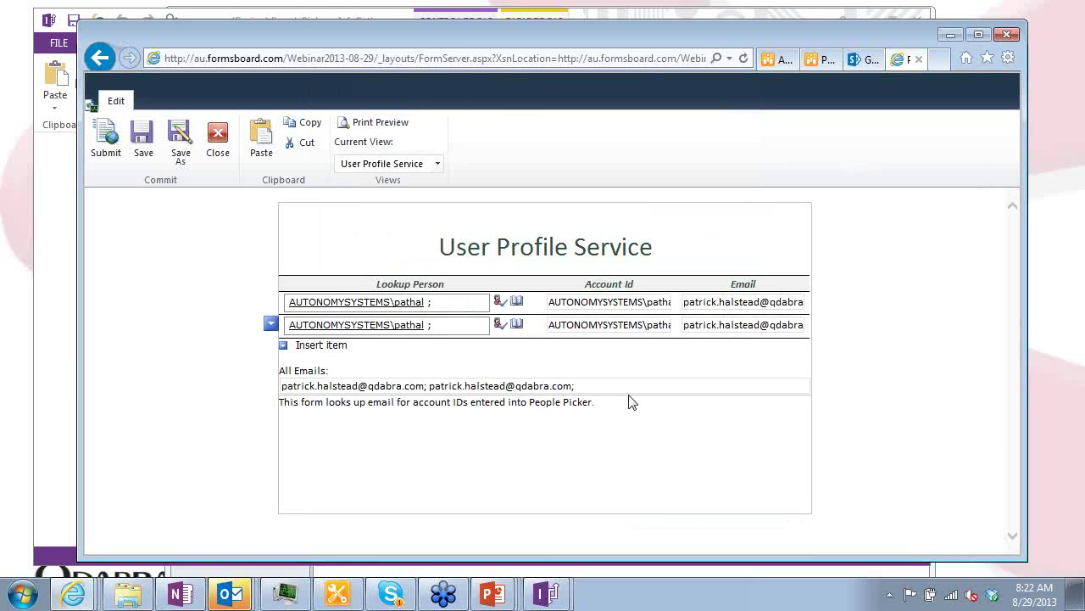
left_click_drag(599, 386, 305, 404)
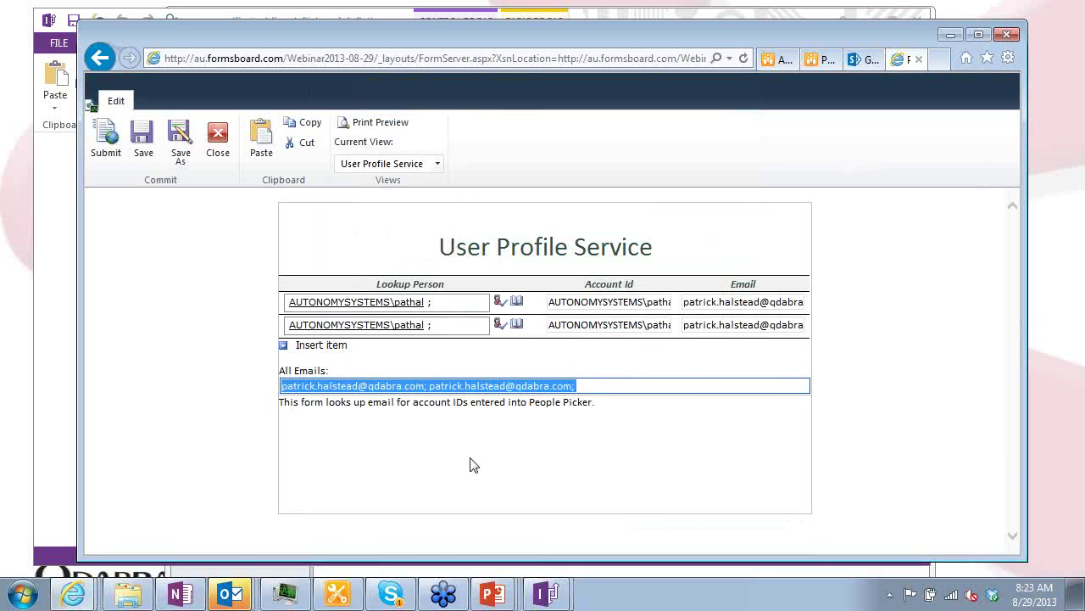
left_click(64, 306)
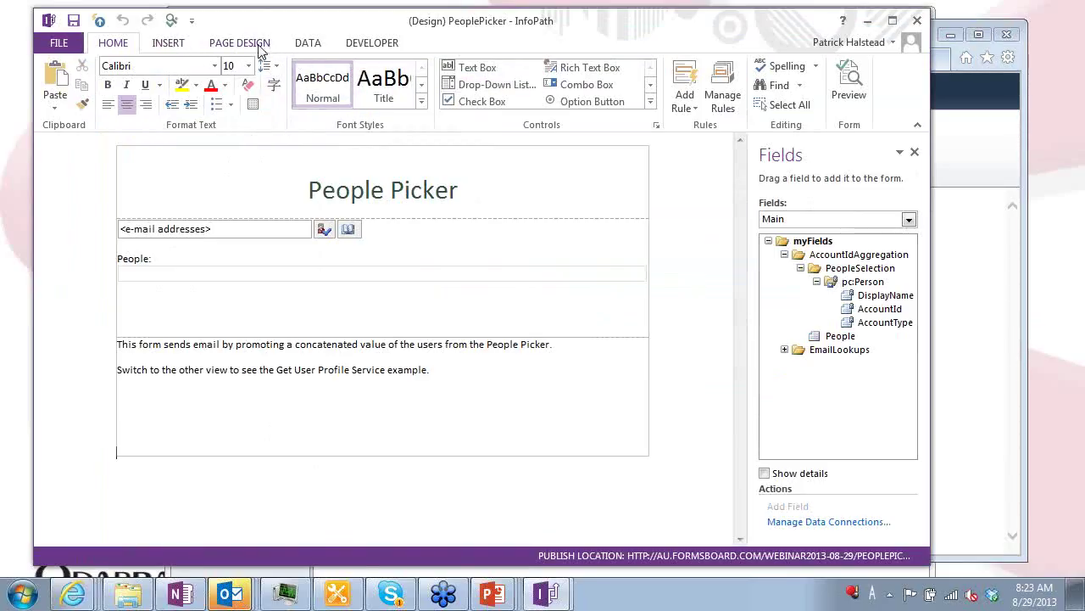
Switch the form design to the User Profile Service view
left_click(229, 41)
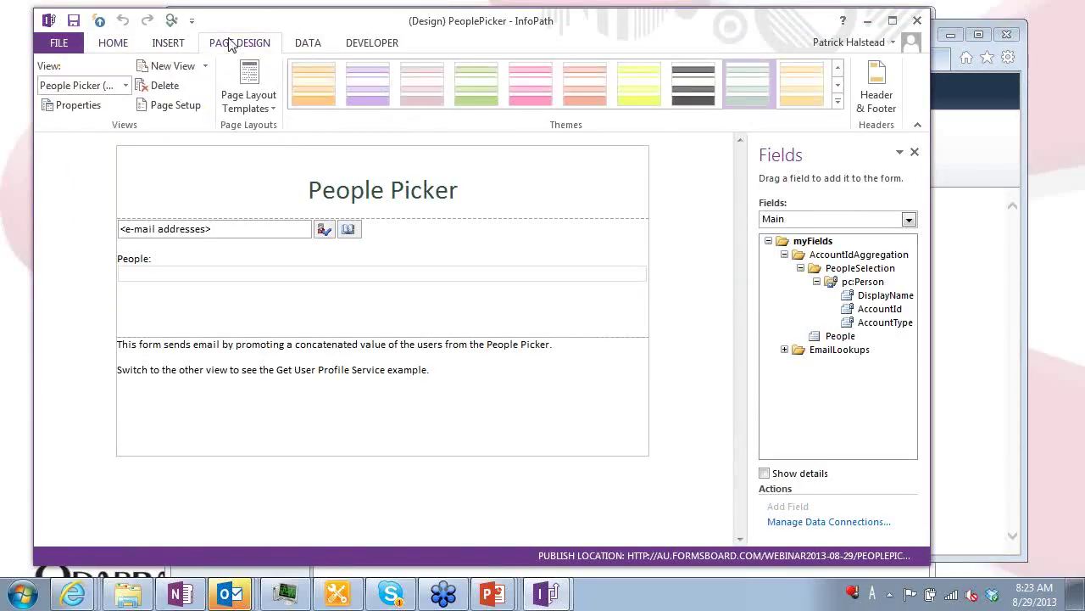
left_click(126, 84)
left_click(93, 122)
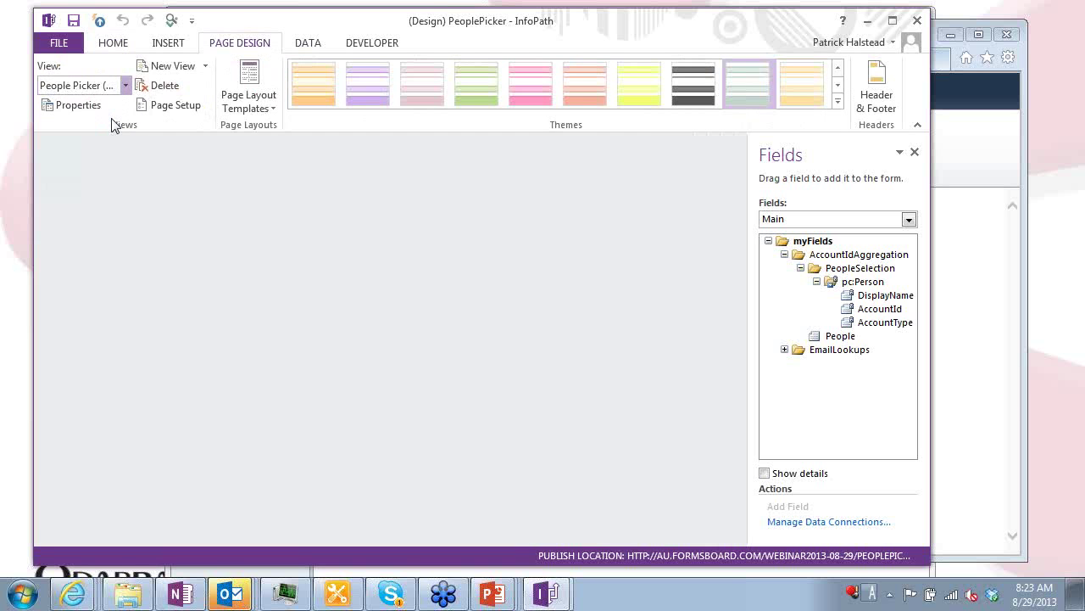
Review the GetUserProfileByName data connection, marking the site and _vti_bin parts of its web service address
left_click(308, 42)
left_click(462, 89)
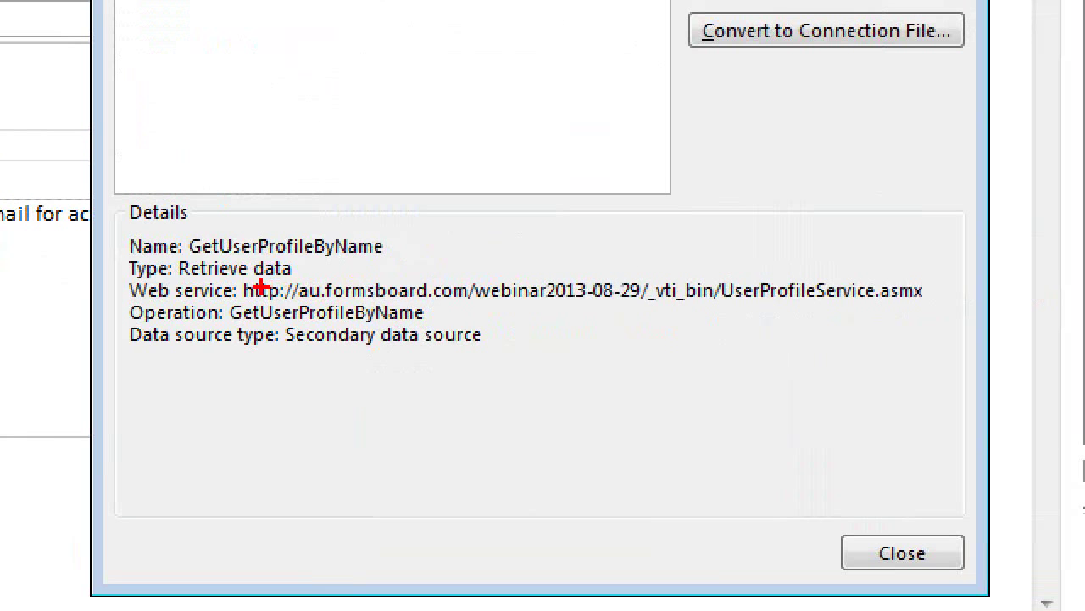
mouse_move(238, 276)
left_mouse_down()
mouse_move(340, 306)
mouse_move(624, 313)
left_mouse_up()
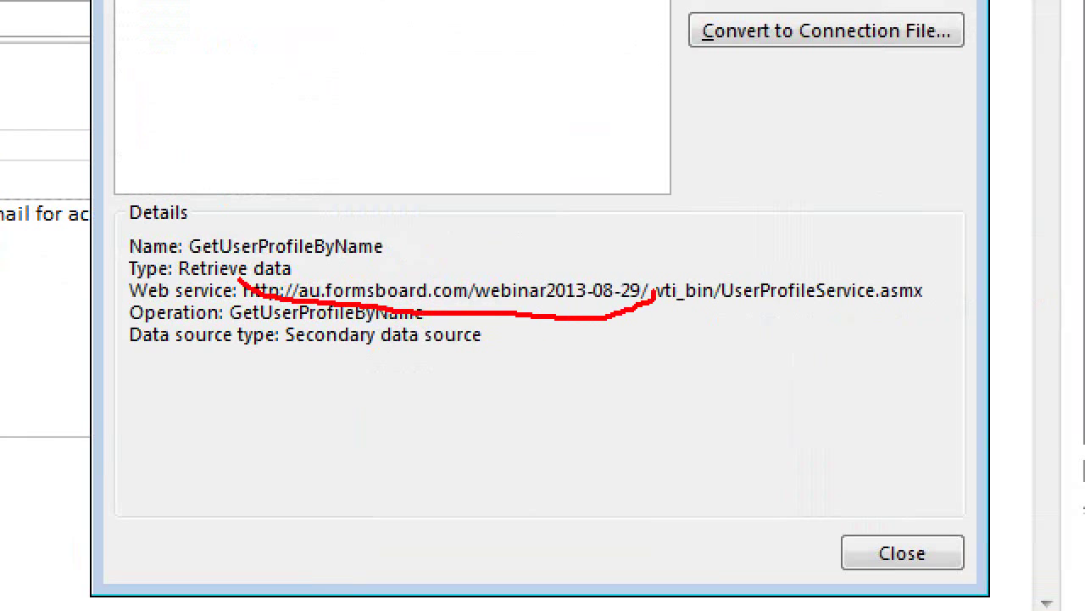
left_click_drag(627, 271, 281, 279)
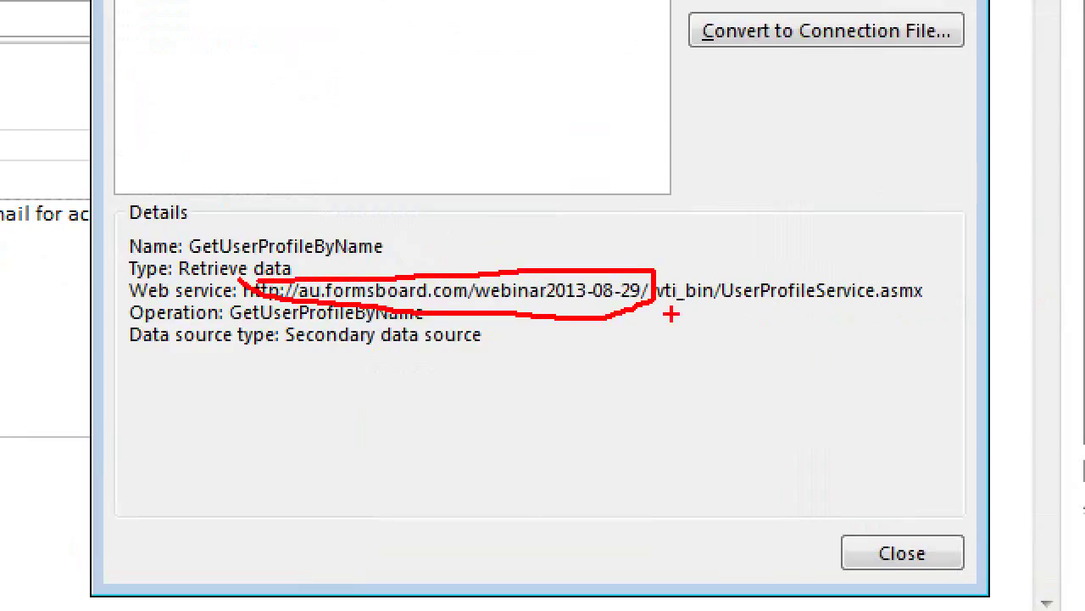
left_click_drag(647, 312, 931, 318)
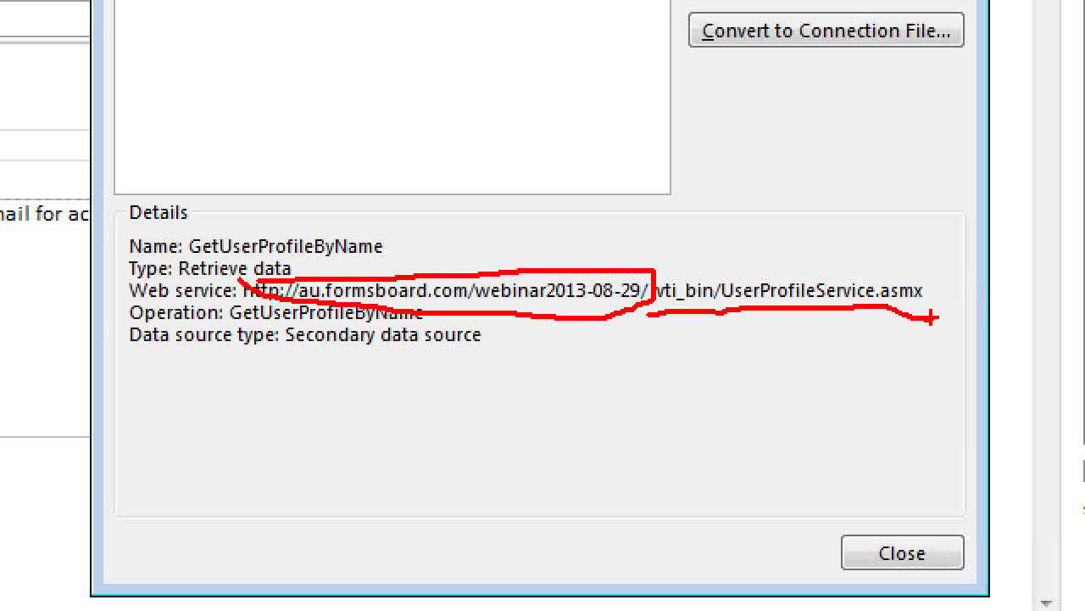
key("Escape")
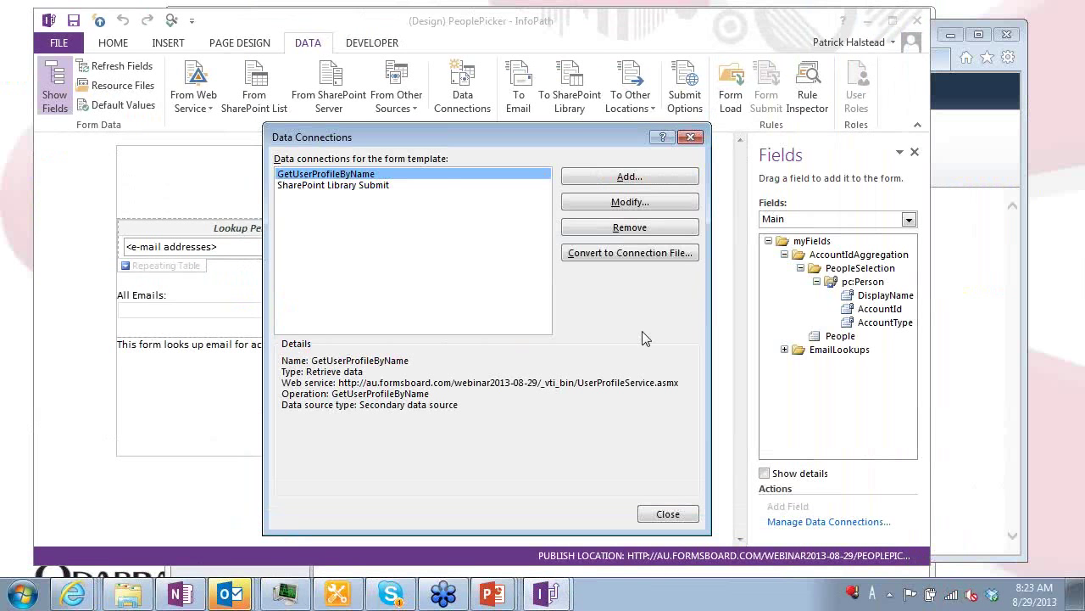
key("Escape")
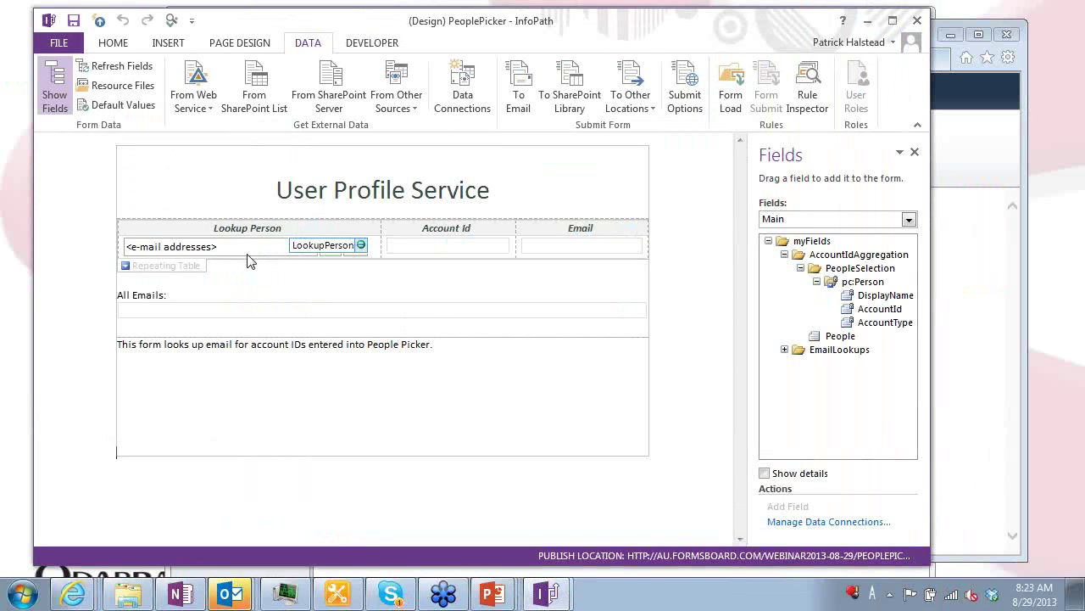
Select the repeating lookup table and show the Manage Rules pane for it and the people picker
left_click(161, 268)
left_click(162, 269)
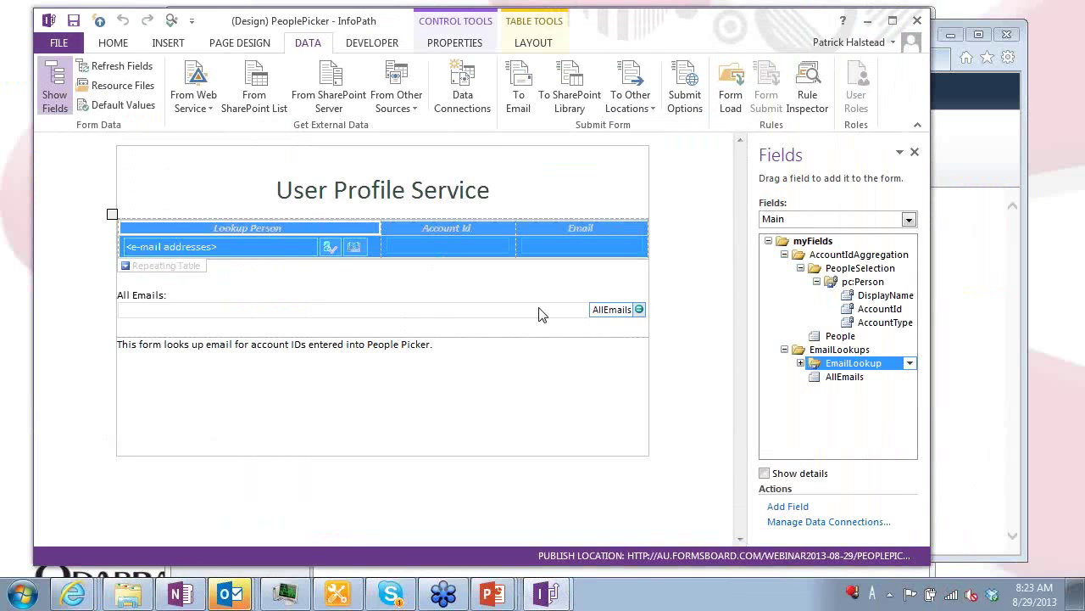
left_click(117, 44)
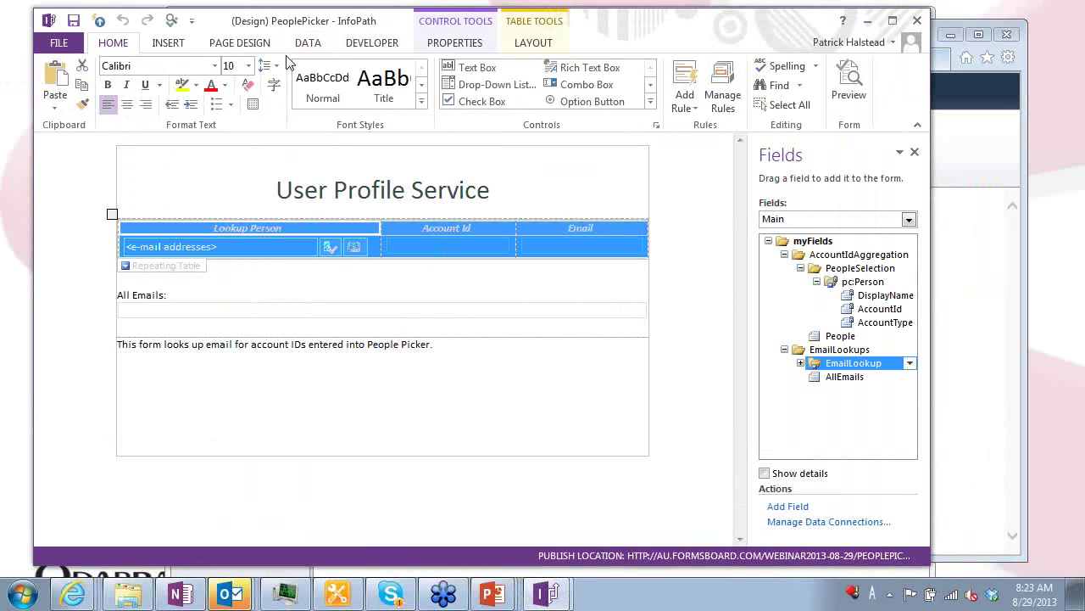
left_click(722, 91)
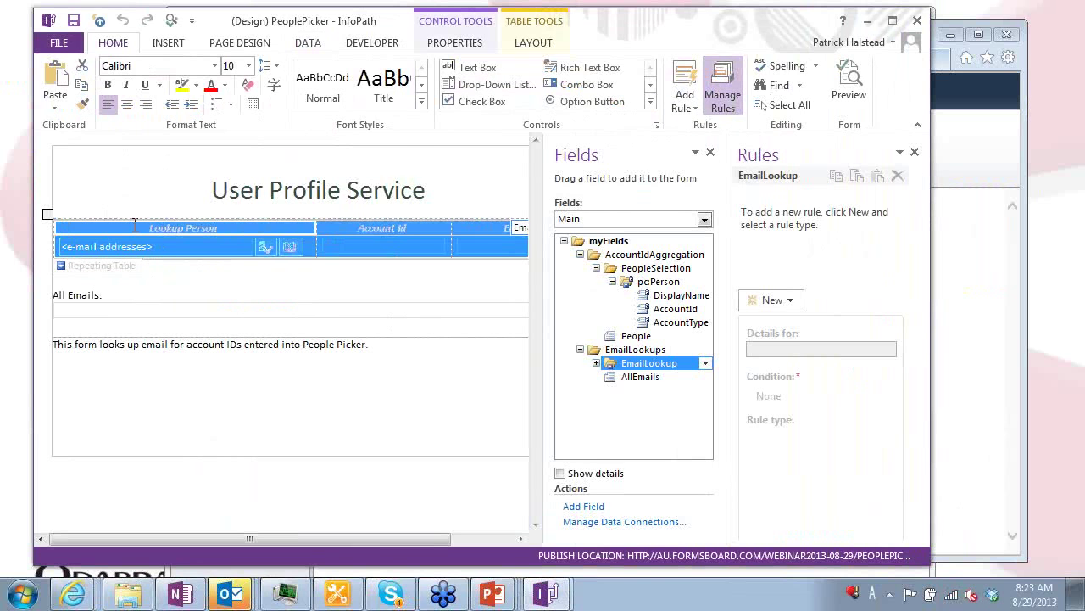
left_click(293, 246)
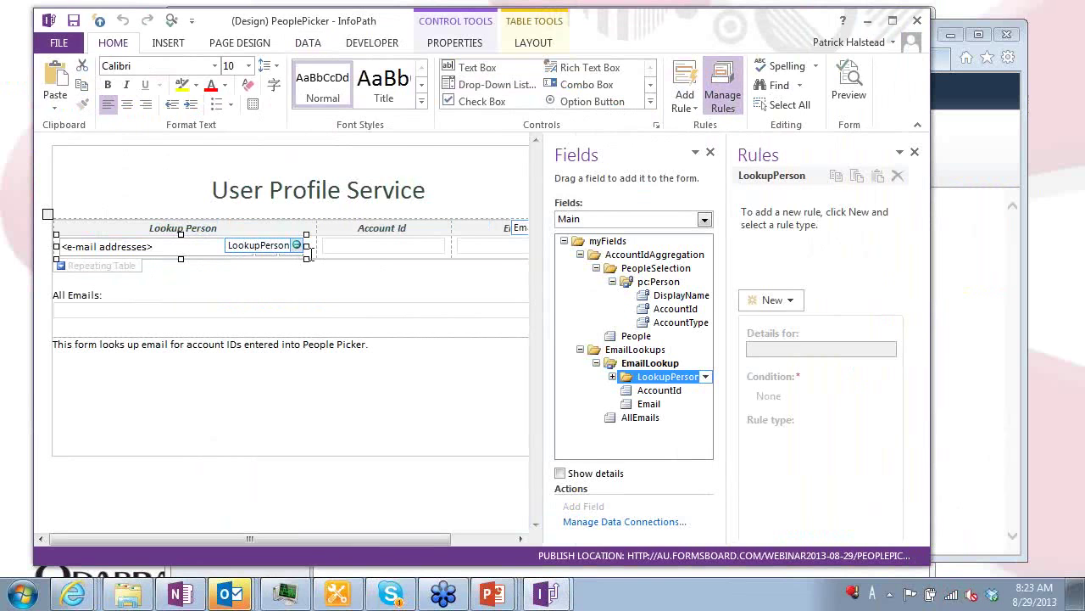
left_click(116, 267)
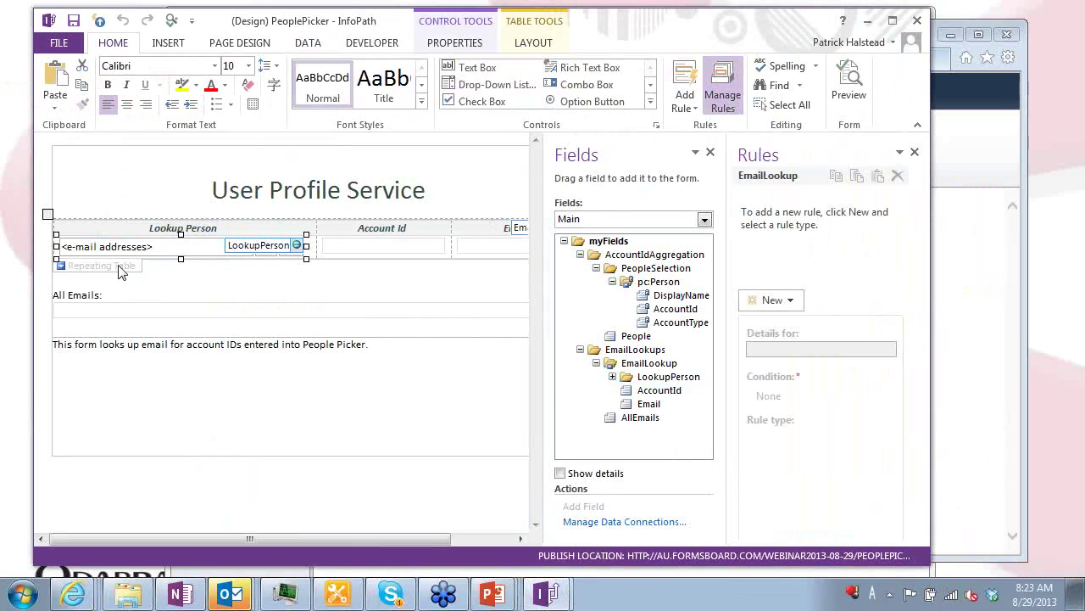
Check the rules on EmailLookup's pc:Person DisplayName and AccountId fields
left_click(666, 282)
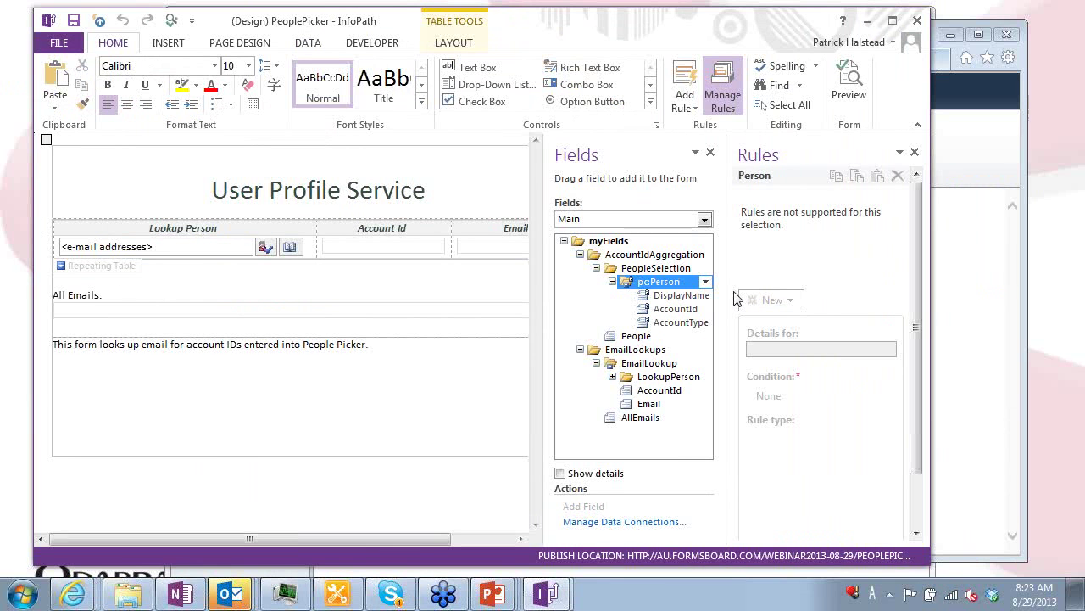
left_click(687, 295)
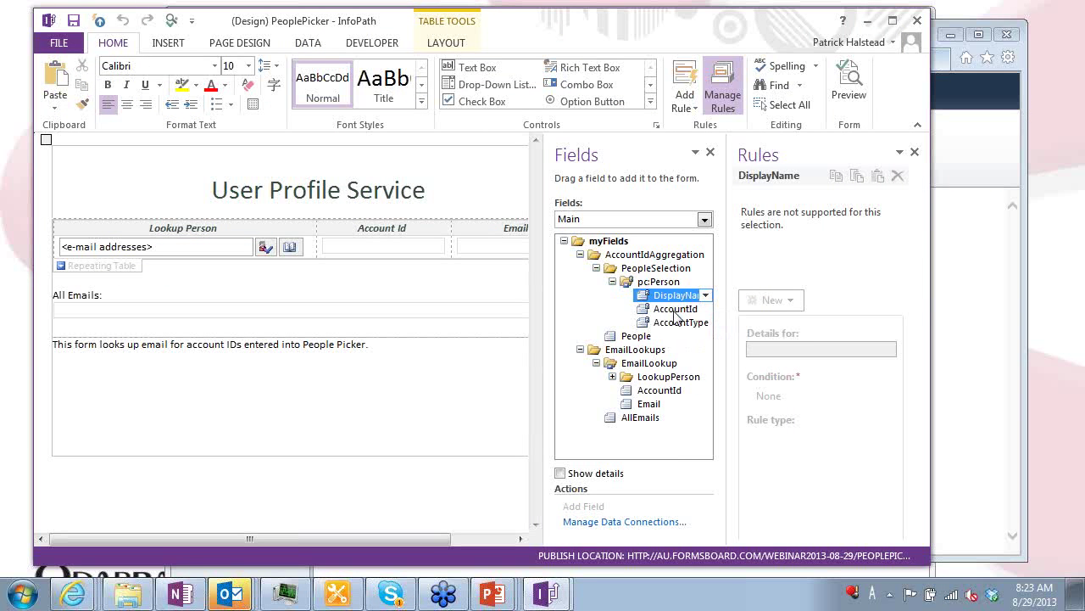
left_click(678, 309)
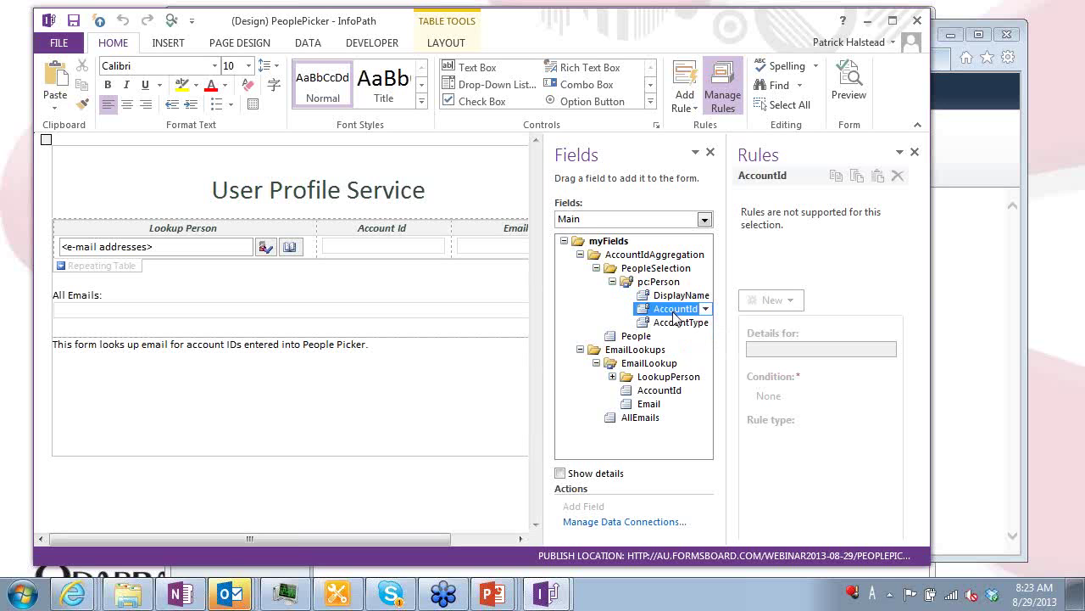
Expand LookupPerson's pc:Person group and check its DisplayName and AccountId fields' rules
left_click(614, 379)
left_click(649, 363)
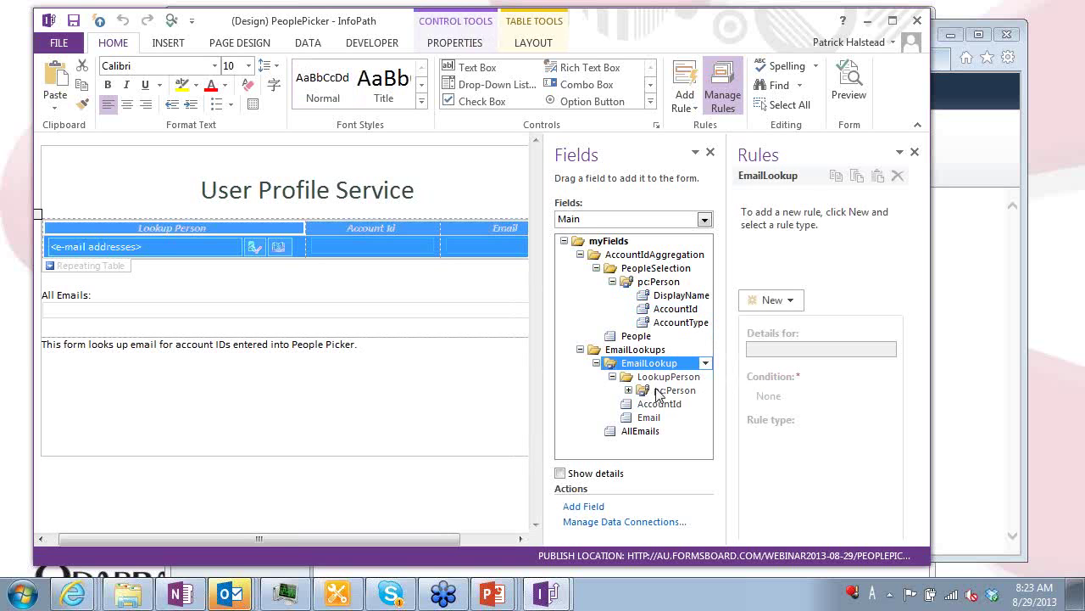
left_click(658, 390)
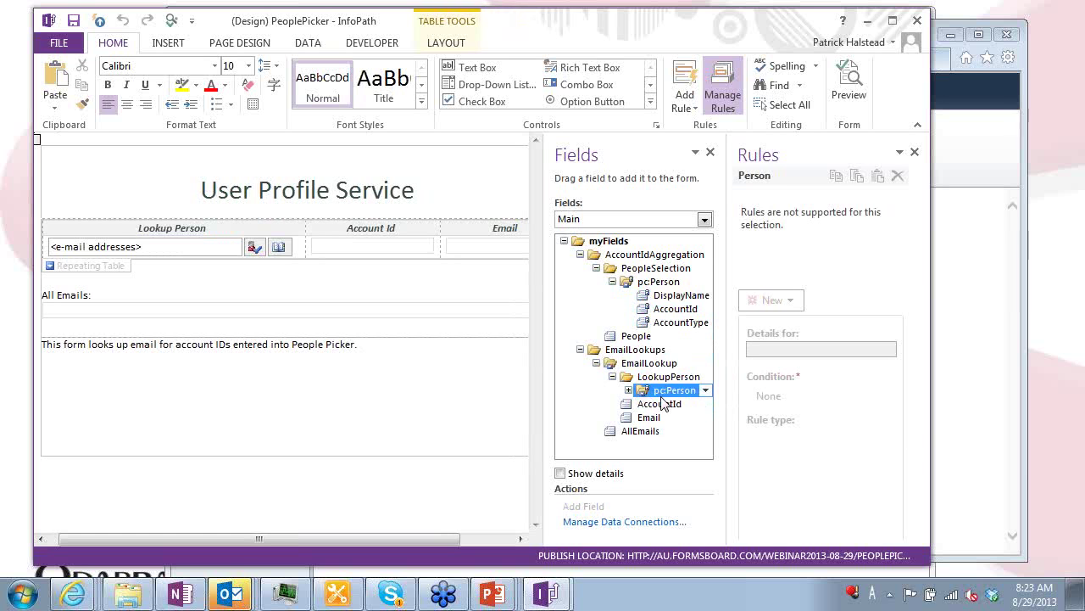
left_click(628, 391)
left_click(670, 405)
left_click(676, 418)
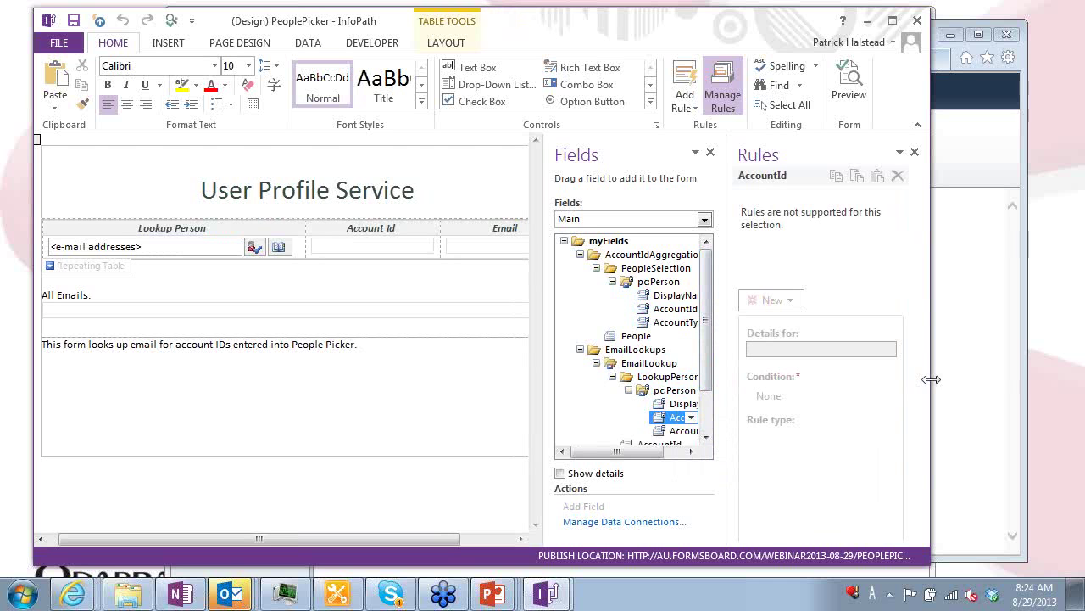
left_click_drag(932, 378, 1024, 377)
left_click(797, 437)
left_click(797, 437)
left_click(797, 437)
left_click(797, 437)
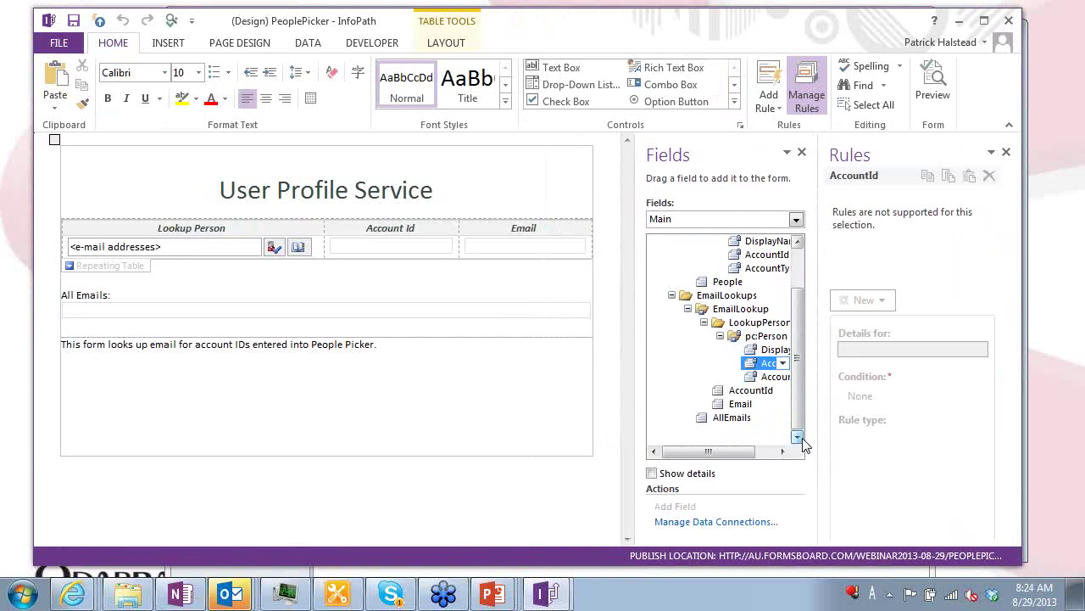
Open the properties of EmailLookup's AccountId field and close them unchanged
left_click(751, 390)
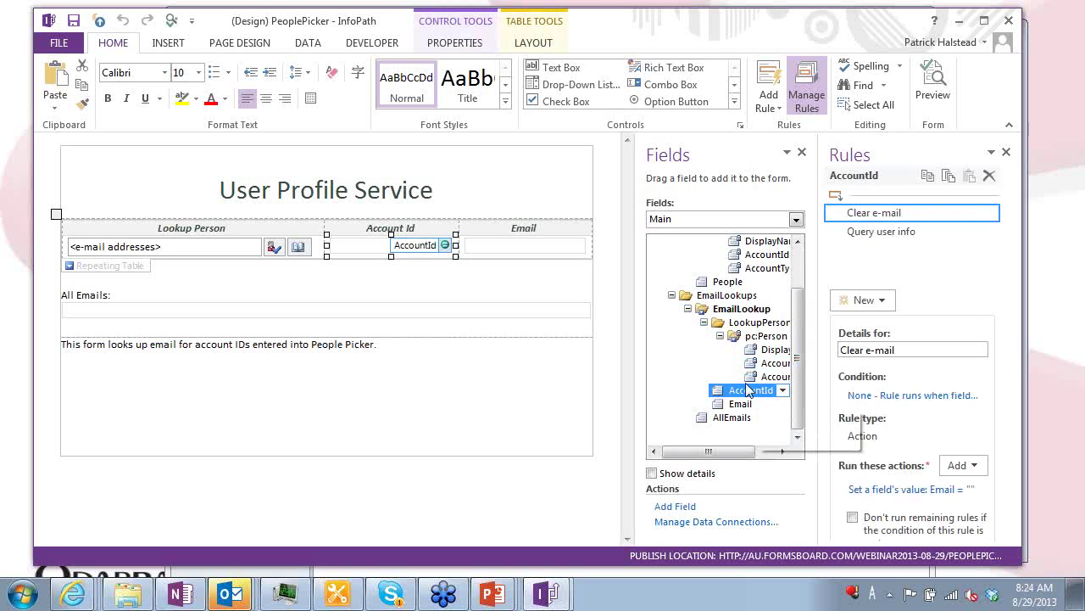
double_click(750, 390)
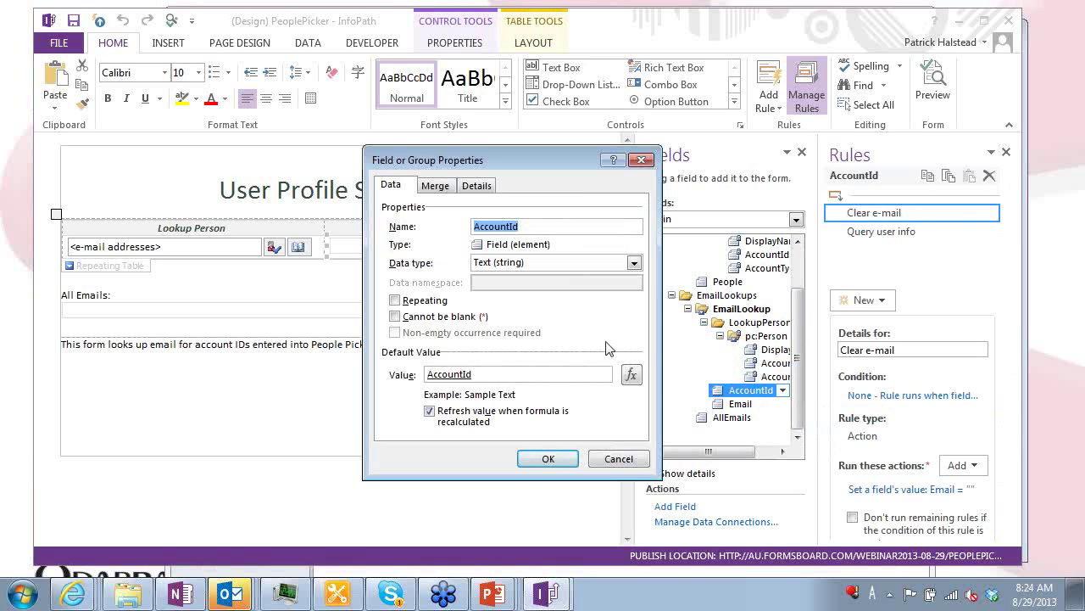
key("Return")
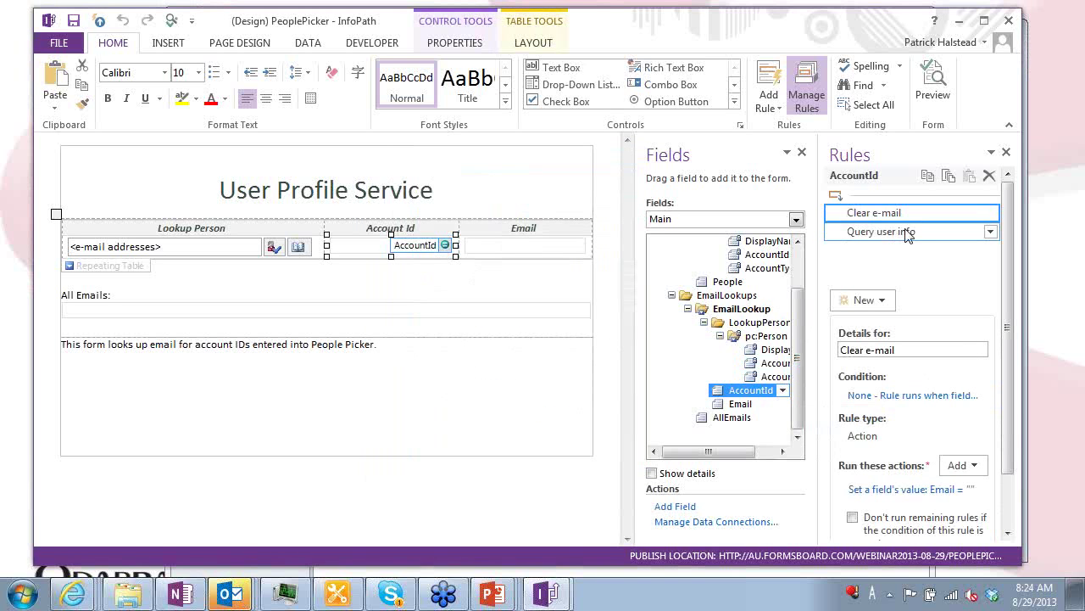
Inspect the Query user info rule's set AccountName action, keeping AccountName as the target field
left_click(905, 233)
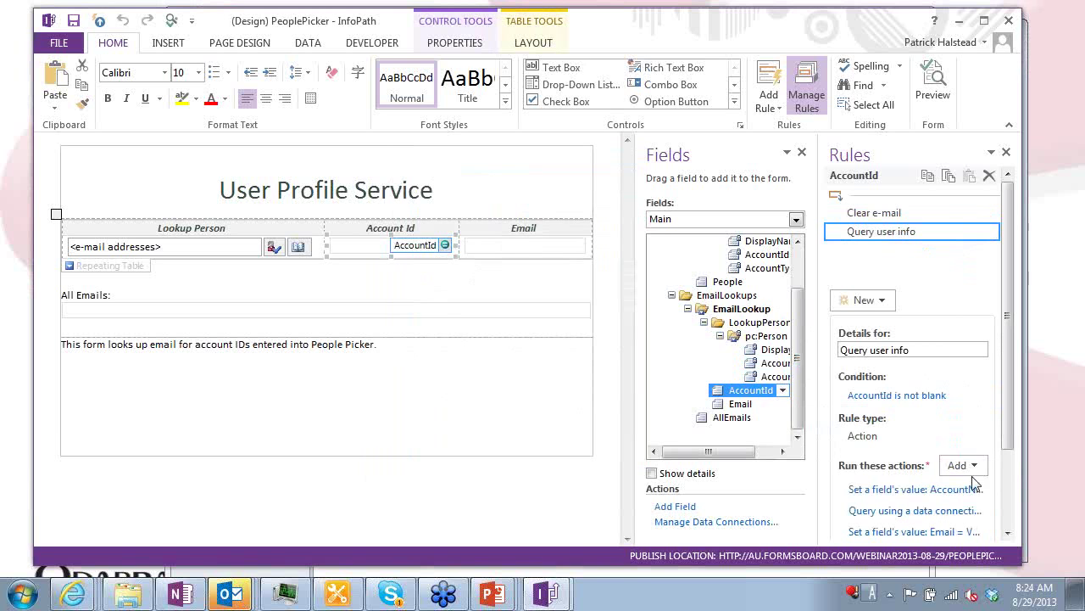
left_click(914, 491)
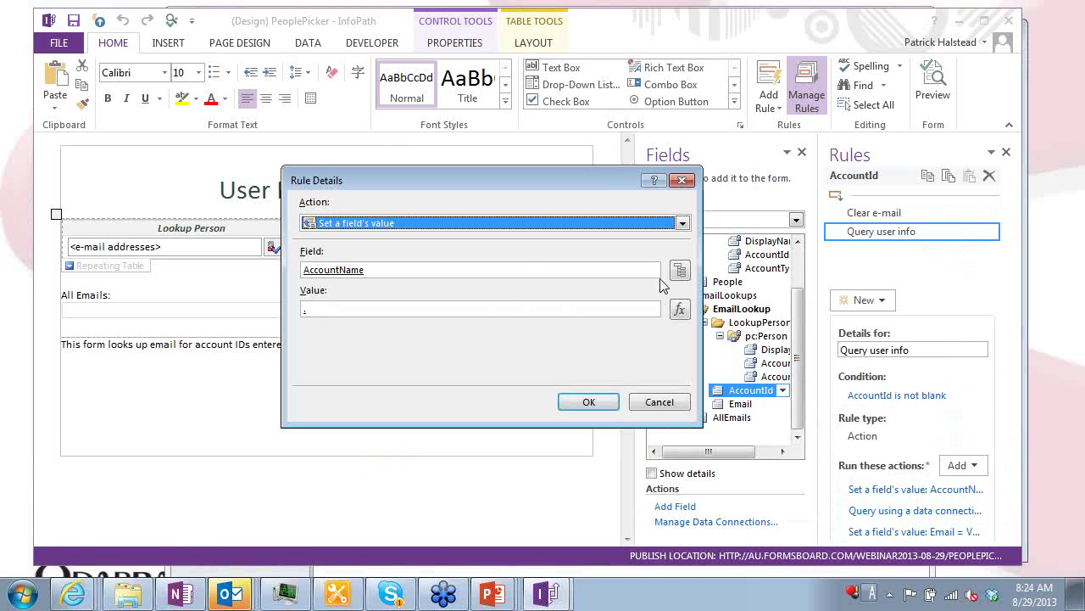
left_click(680, 269)
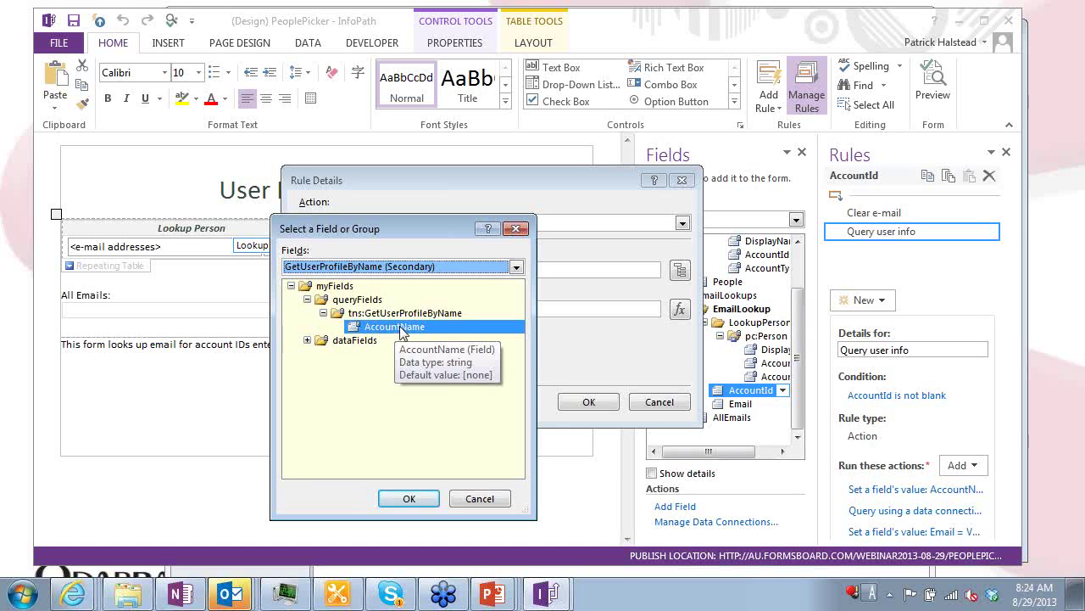
double_click(402, 330)
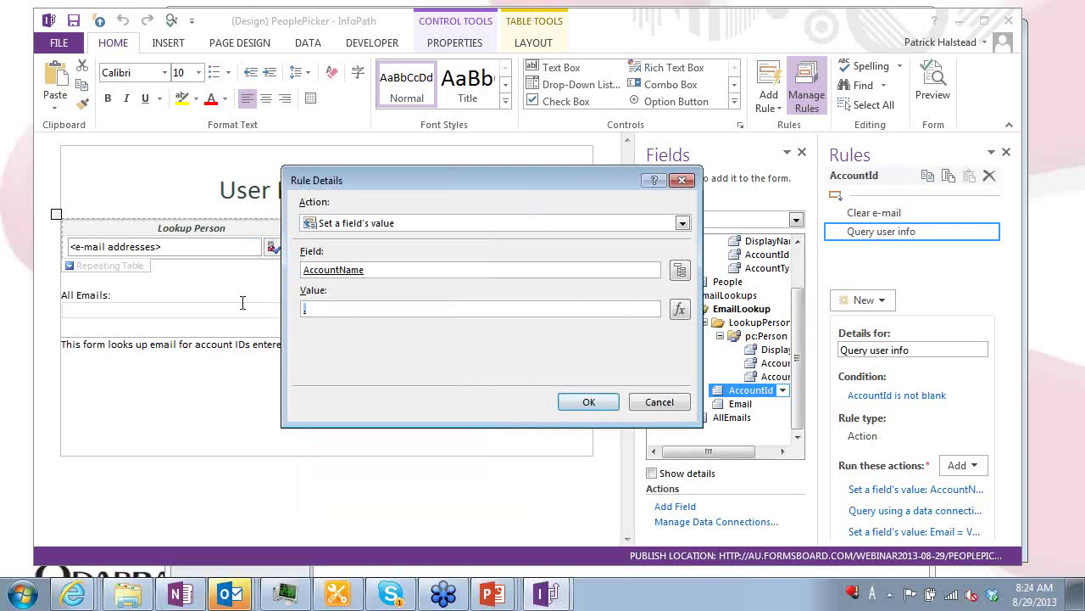
left_click(577, 401)
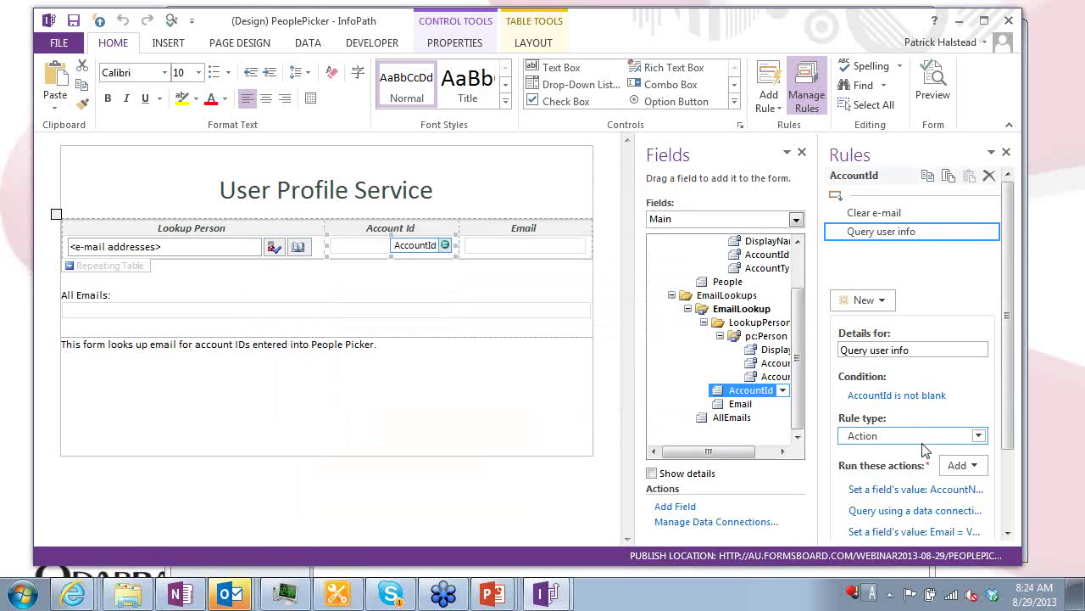
Review the query for data and set Email actions, then return to the Intermediate Techniques slide
left_click(890, 510)
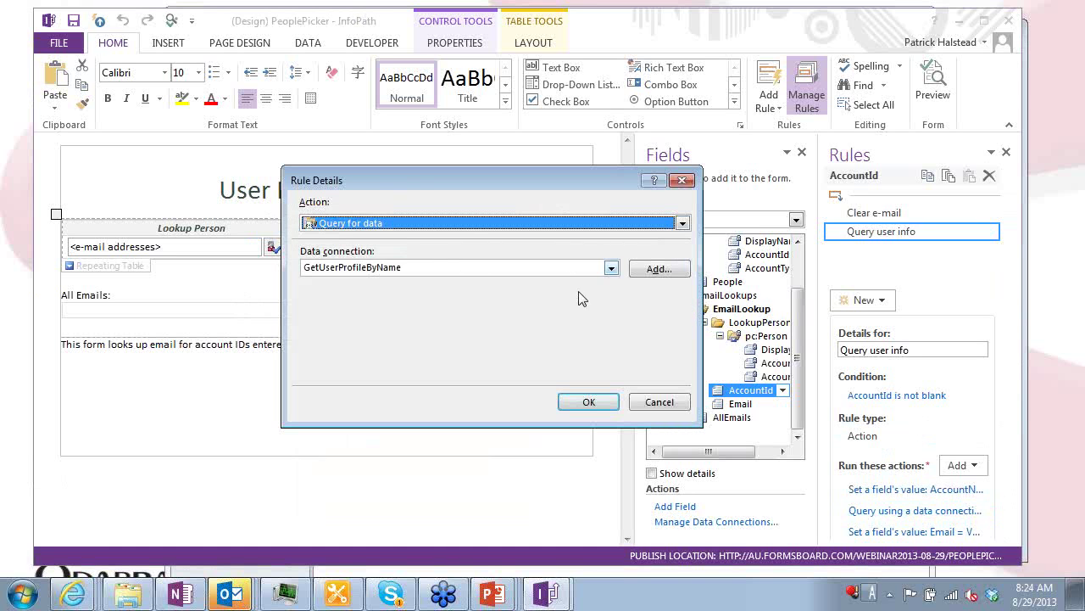
left_click(681, 180)
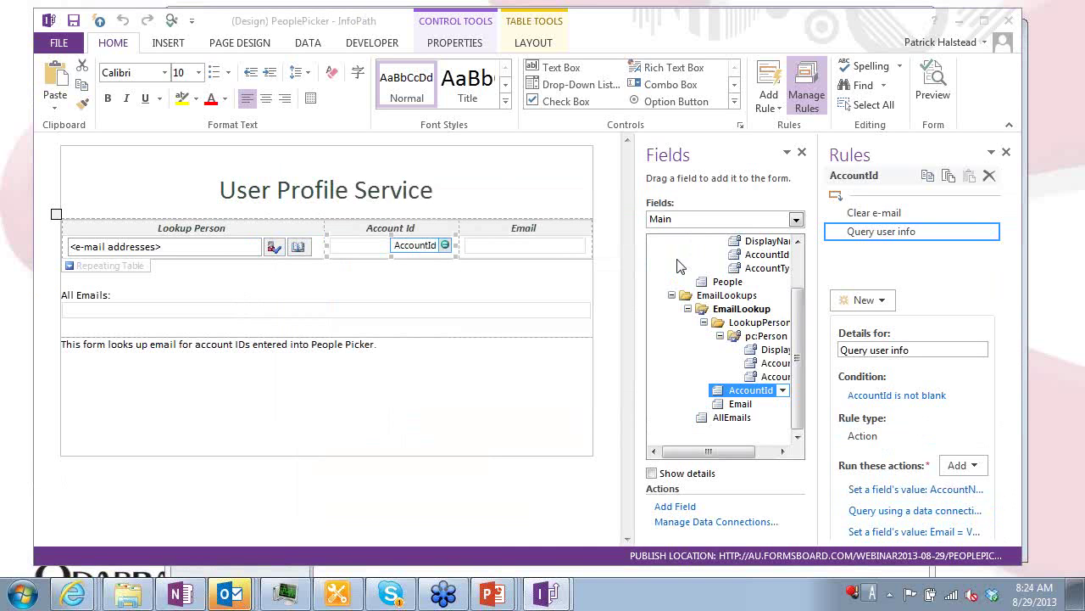
left_click(886, 529)
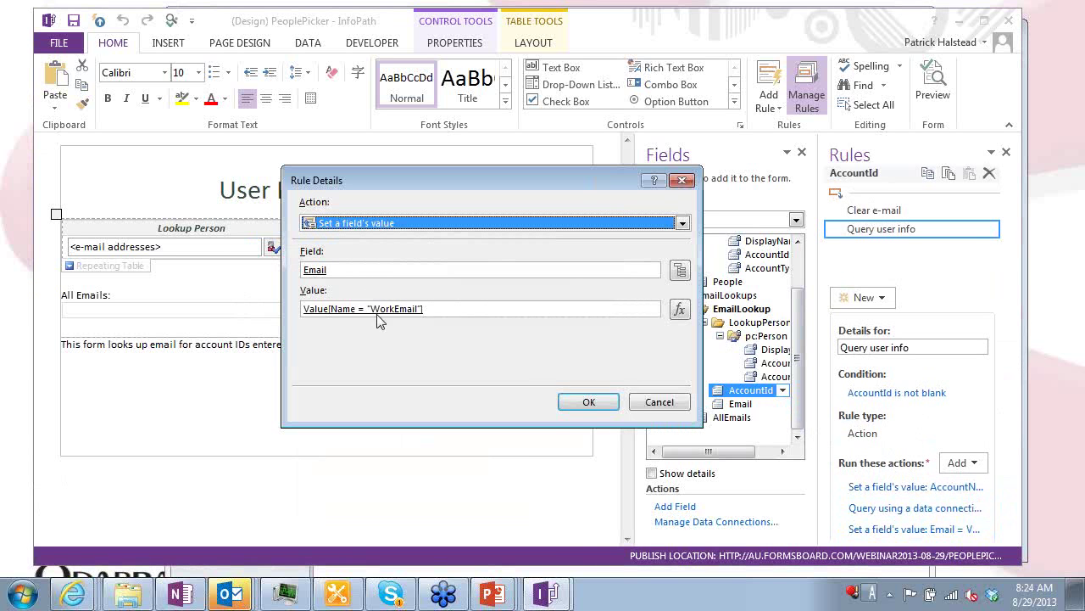
key("Escape")
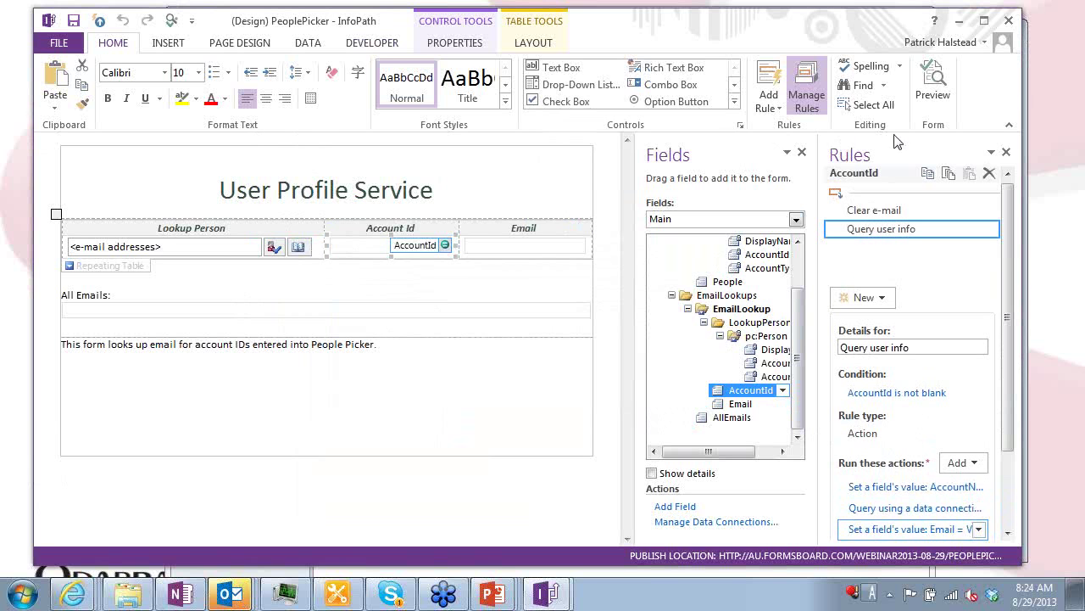
left_click(1072, 106)
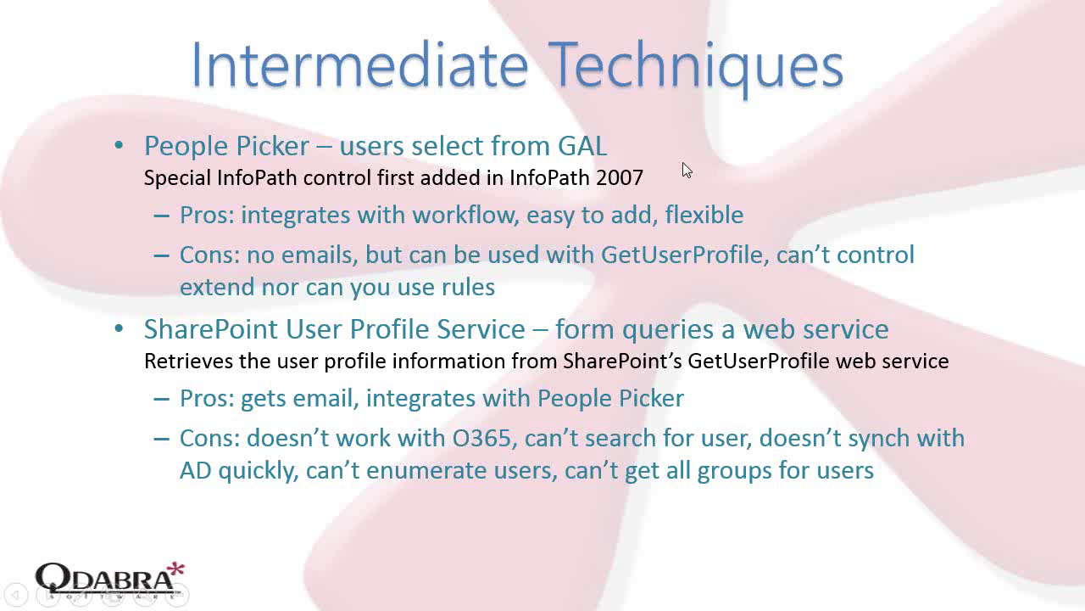
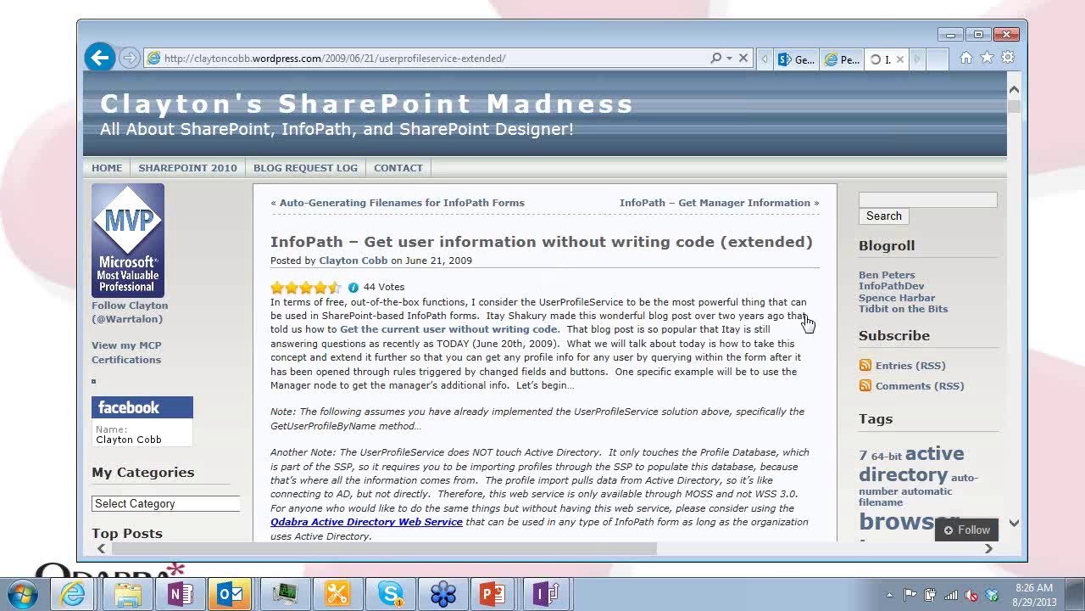
Move the browser window up-left, enlarge it, and scroll down the user-information article
left_click_drag(528, 32, 500, 13)
left_click_drag(999, 545, 1084, 556)
scroll(694, 374, "down", 10)
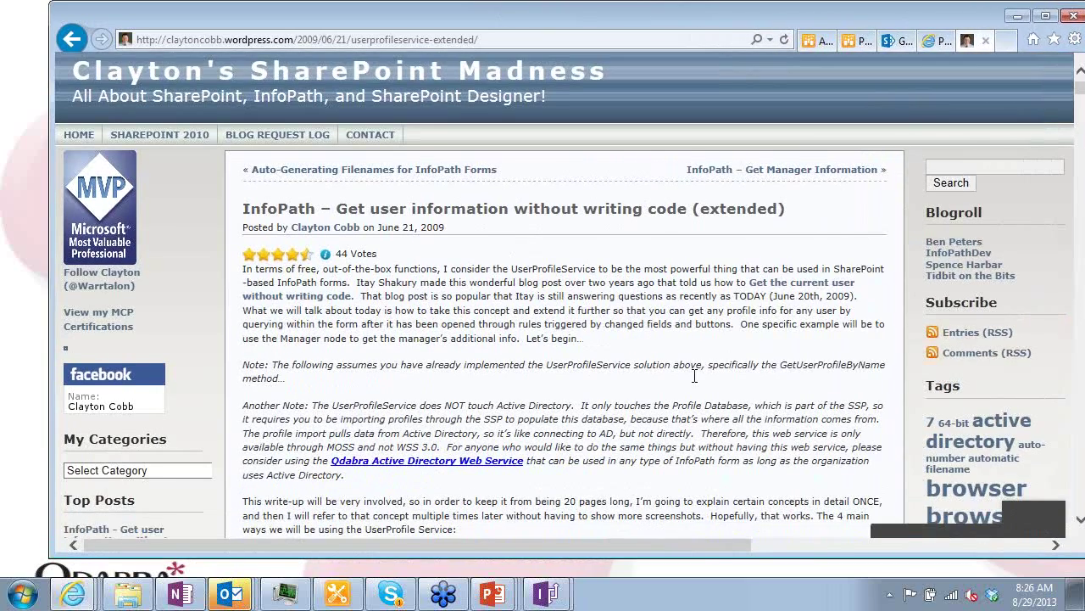
scroll(694, 374, "down", 10)
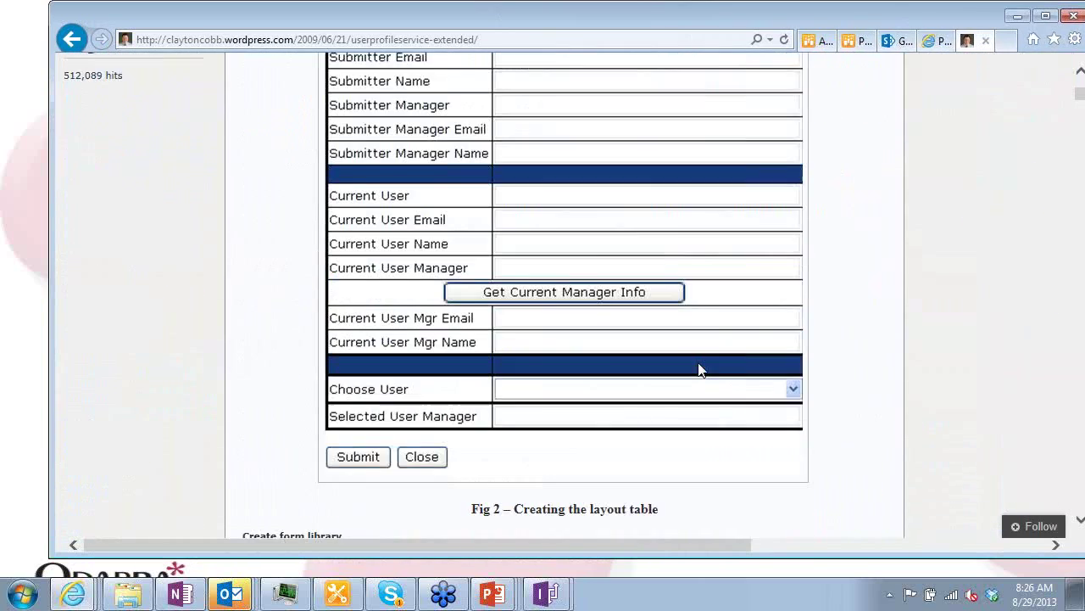
Scroll back up the article, glance at the presentation slide, and return to the blog
scroll(704, 356, "up", 15)
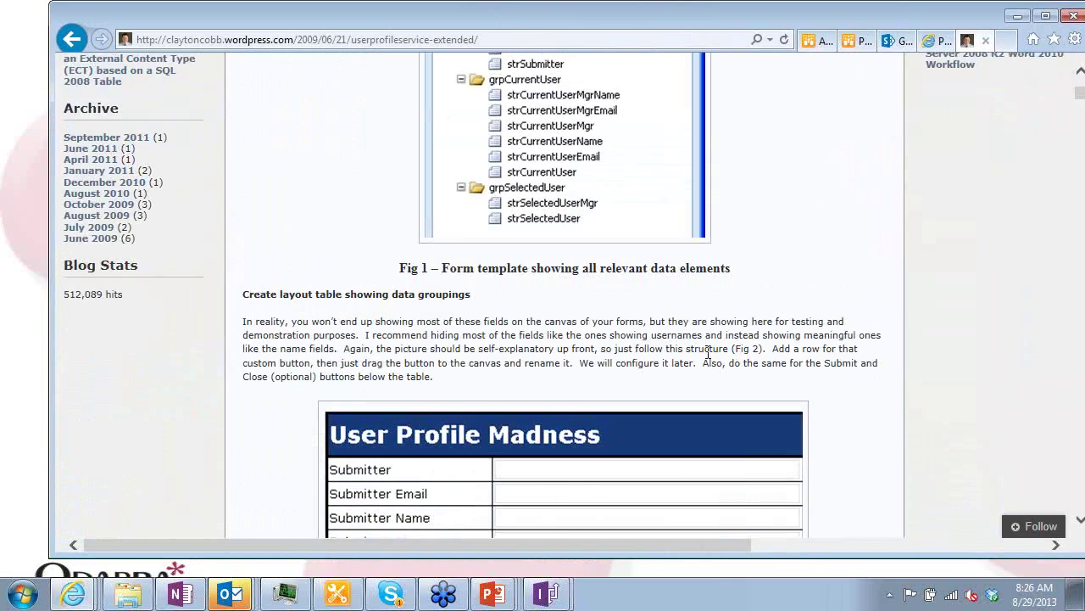
scroll(709, 359, "up", 4)
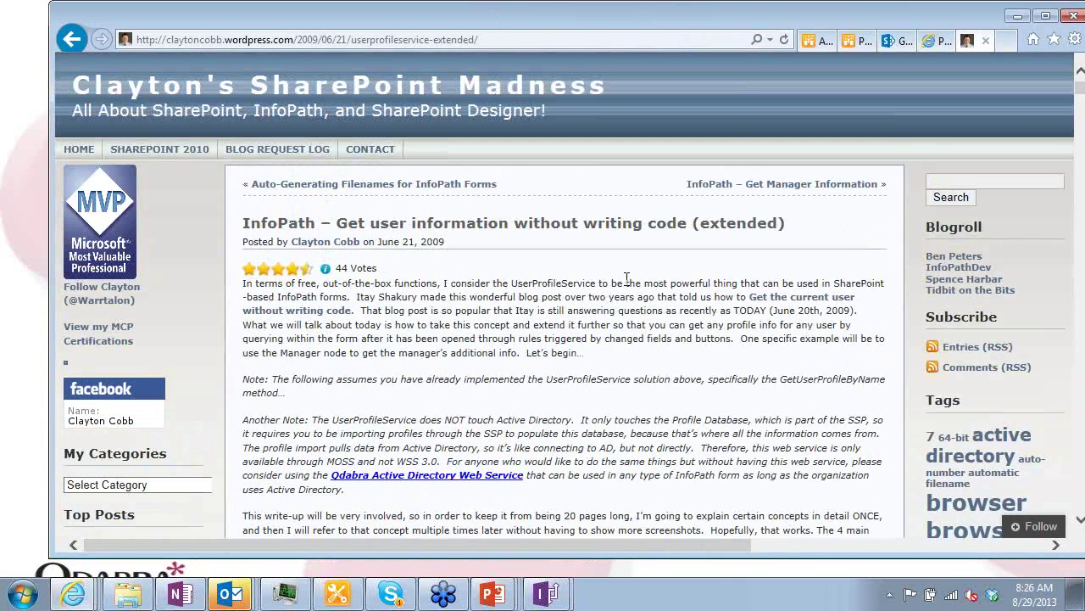
key("alt+Tab")
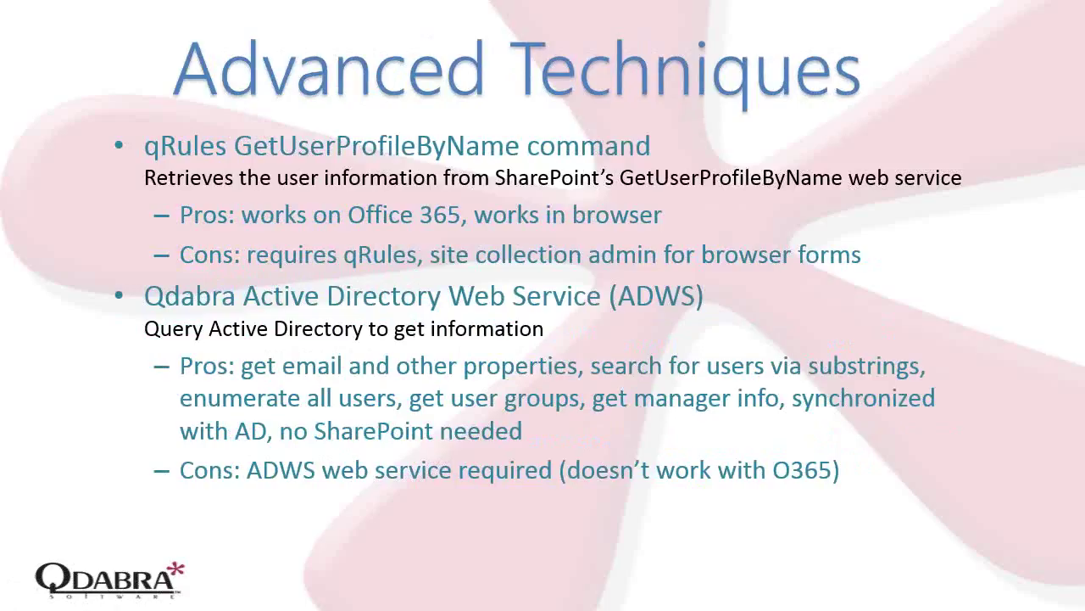
key("alt+Tab")
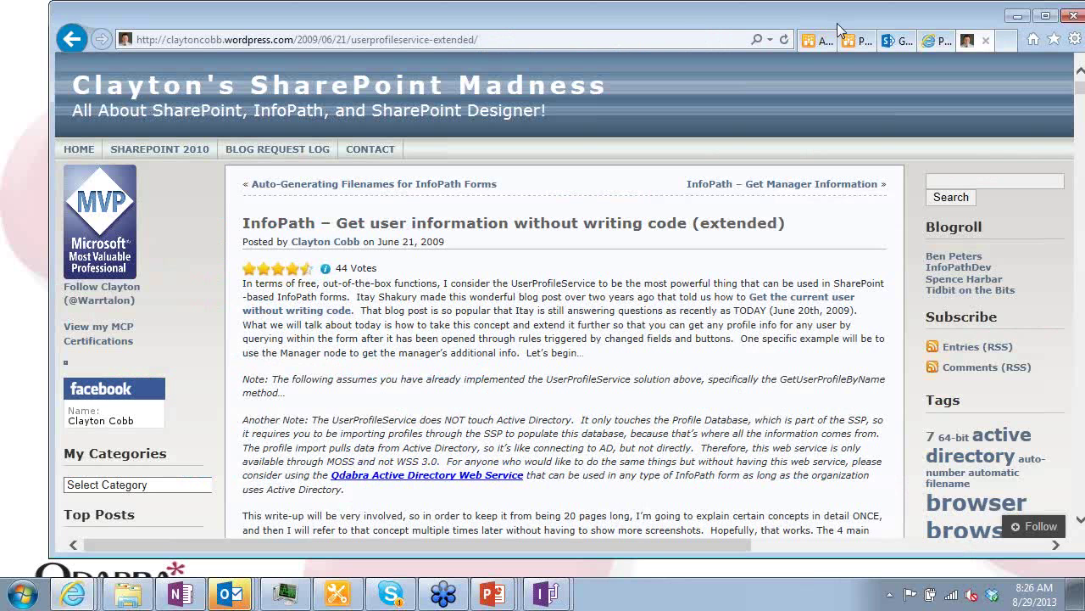
Go to the GetUserProfile2 library and start a new qRules Sample Form
left_click(890, 42)
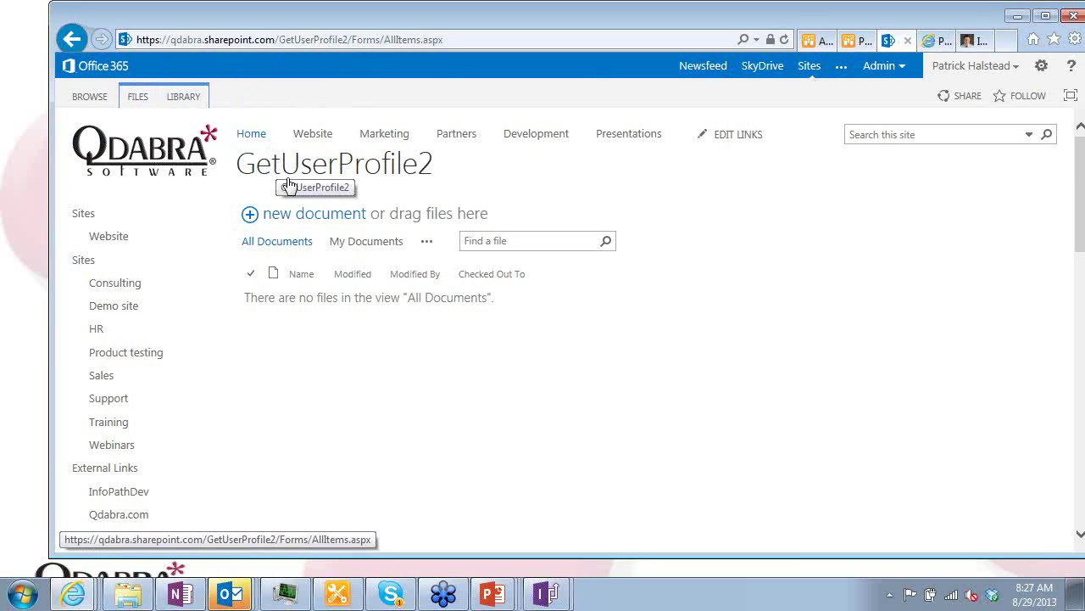
left_click(305, 213)
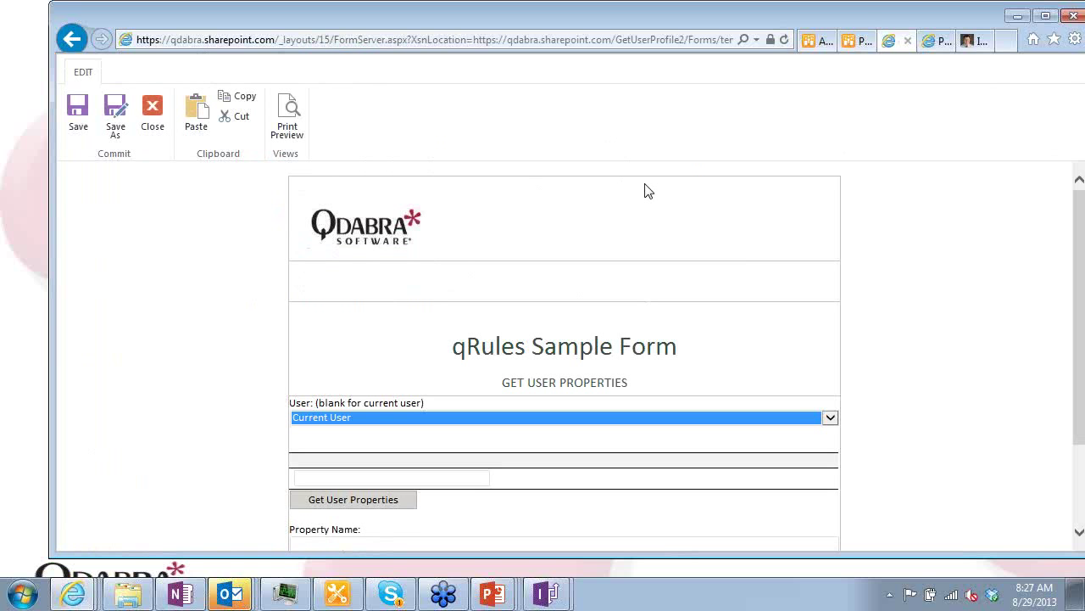
Fetch the current user's profile properties, then choose a different user and fetch theirs
scroll(777, 381, "down", 3)
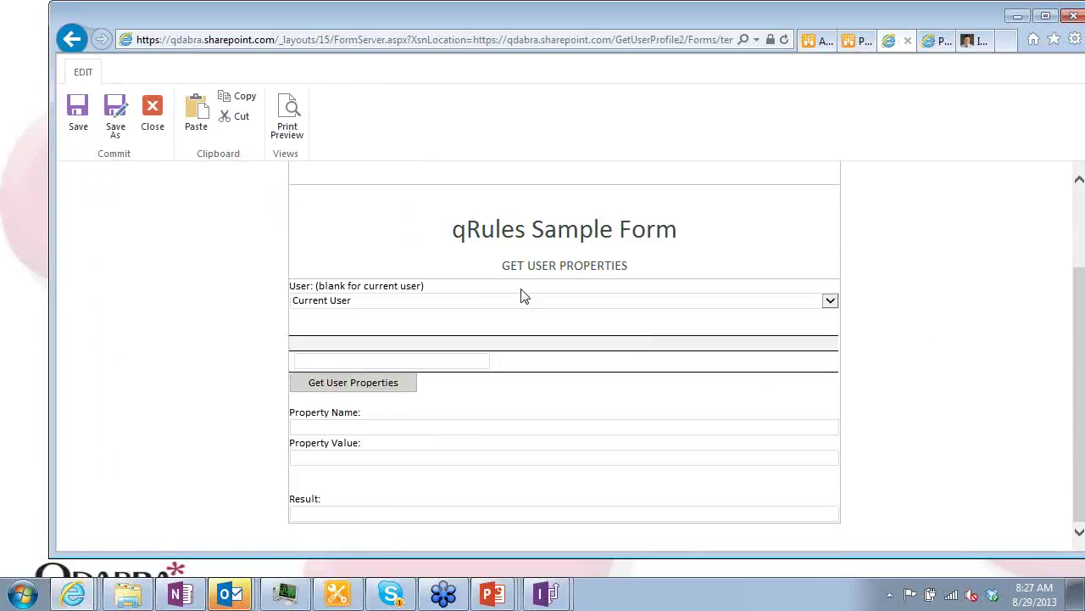
left_click(371, 384)
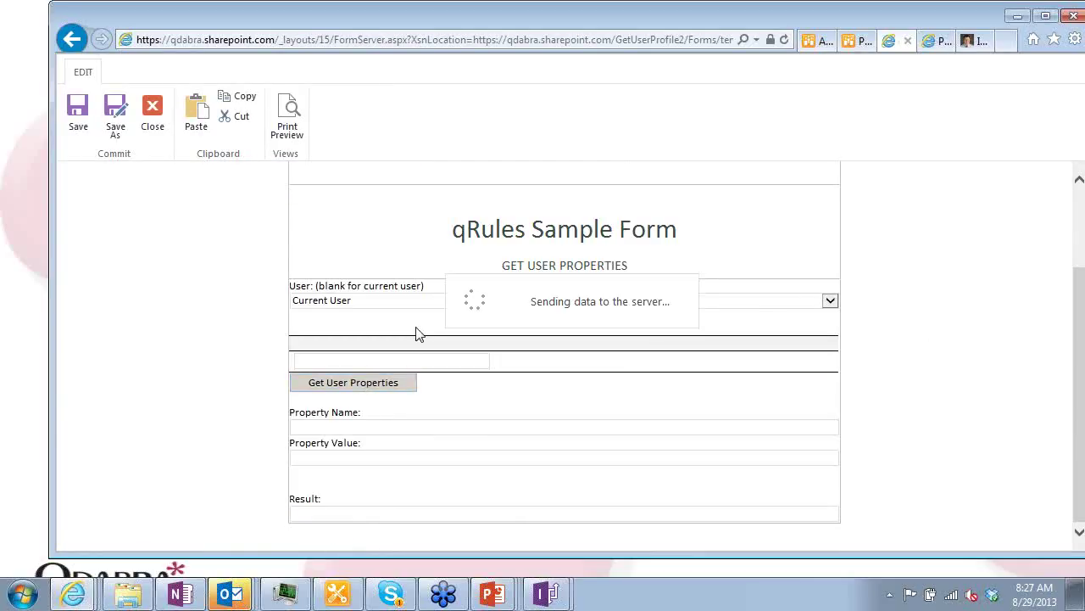
scroll(437, 303, "down", 1)
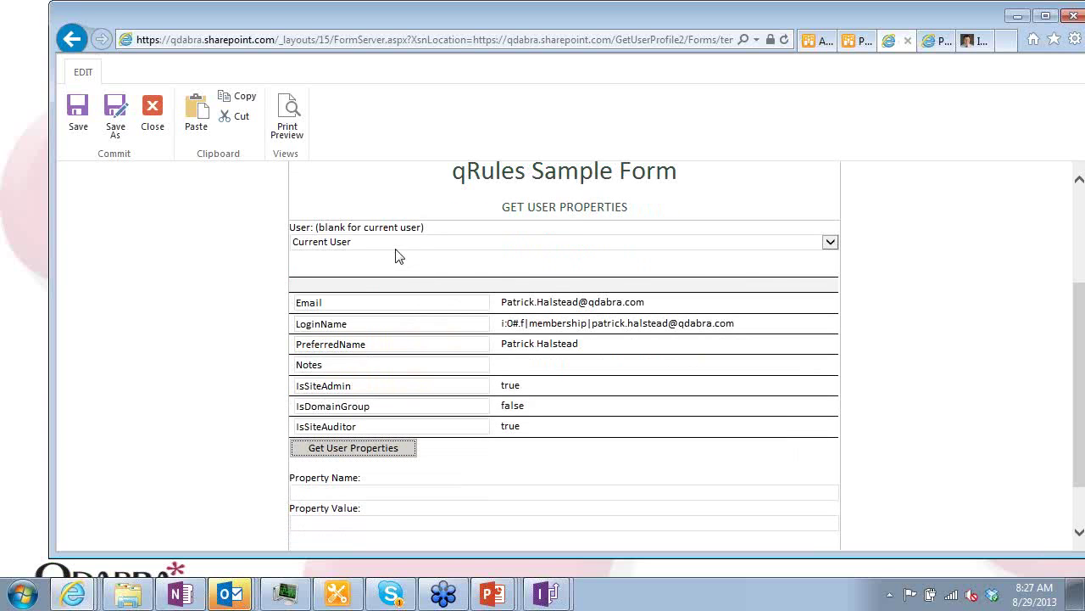
left_click(396, 244)
left_click(378, 267)
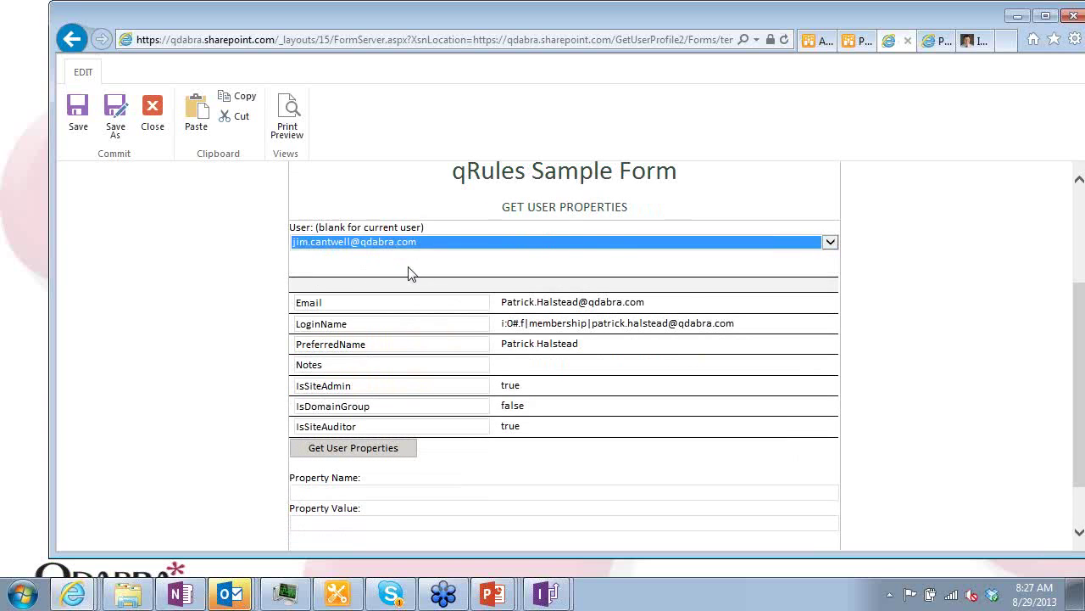
left_click(382, 450)
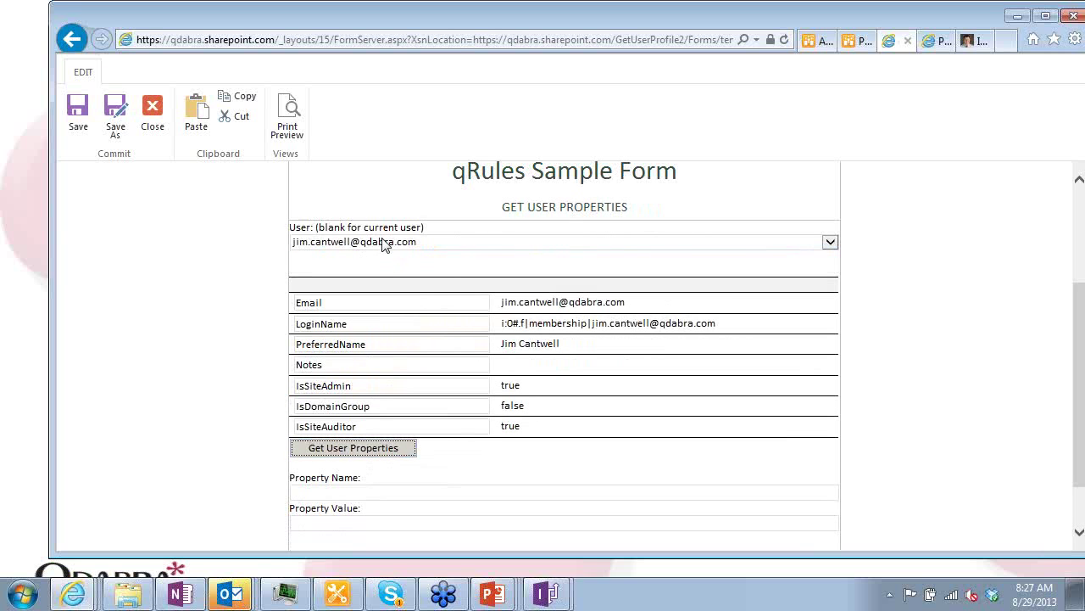
Choose the last user in the list and fetch that user's profile properties
left_click(435, 252)
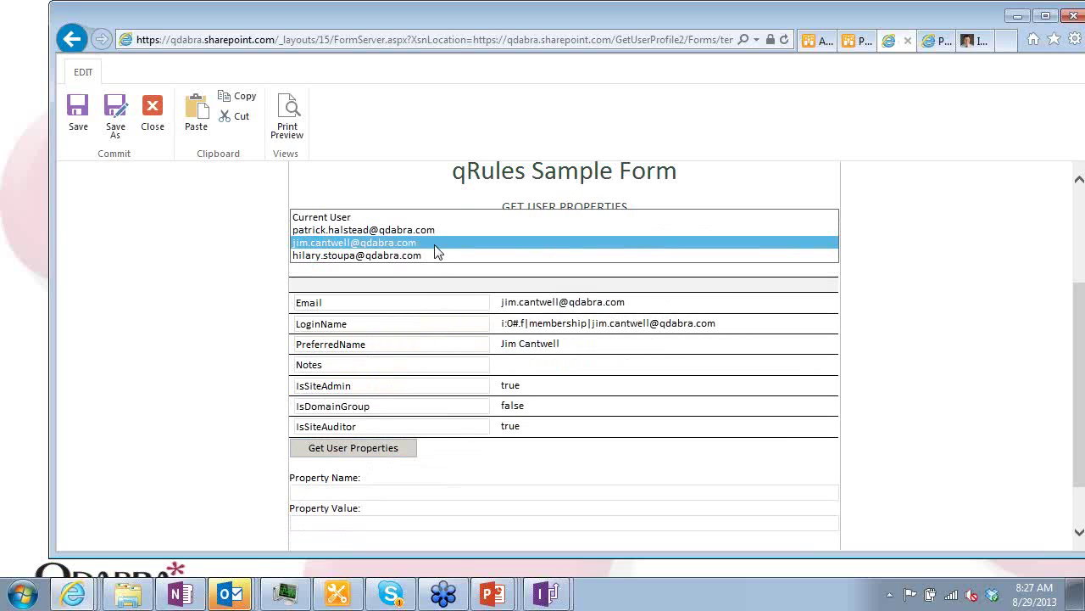
left_click(432, 256)
left_click(371, 455)
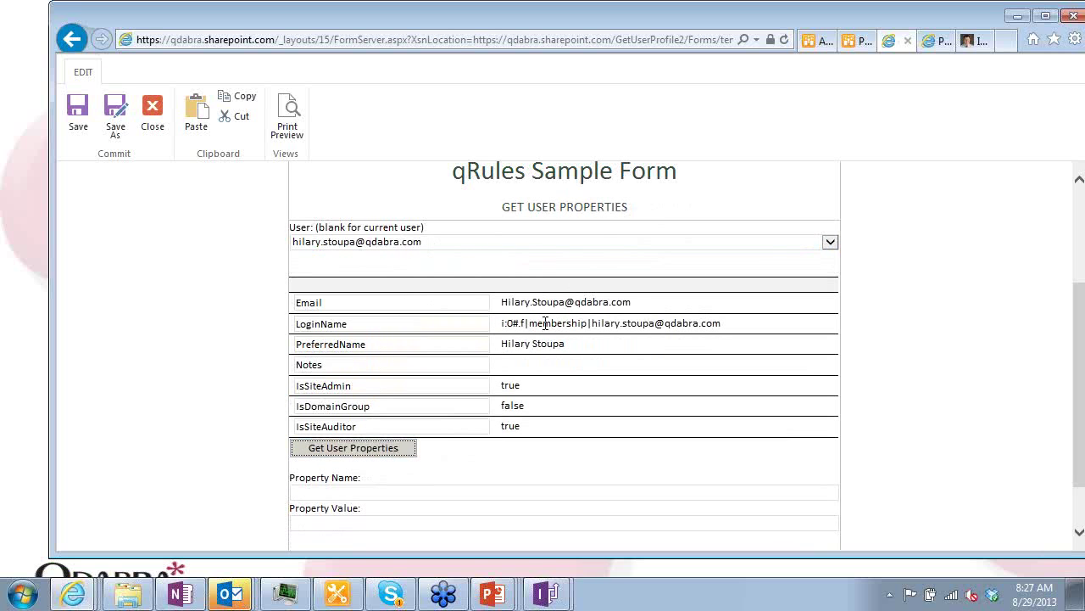
Highlight the returned PreferredName value and scroll through the filled form
left_click_drag(568, 346, 495, 347)
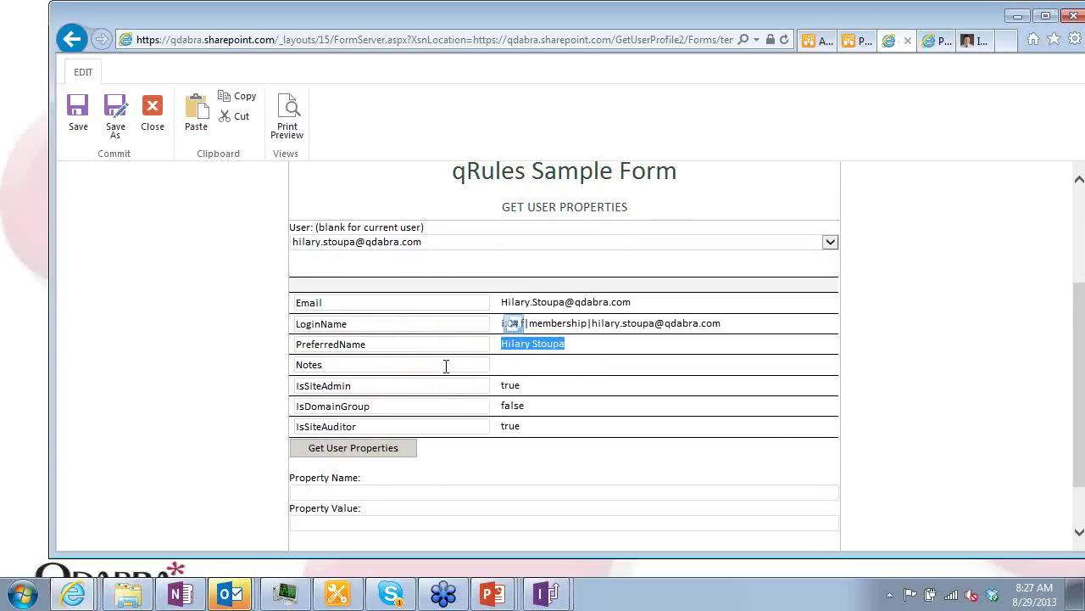
scroll(446, 366, "down", 1)
scroll(465, 329, "up", 3)
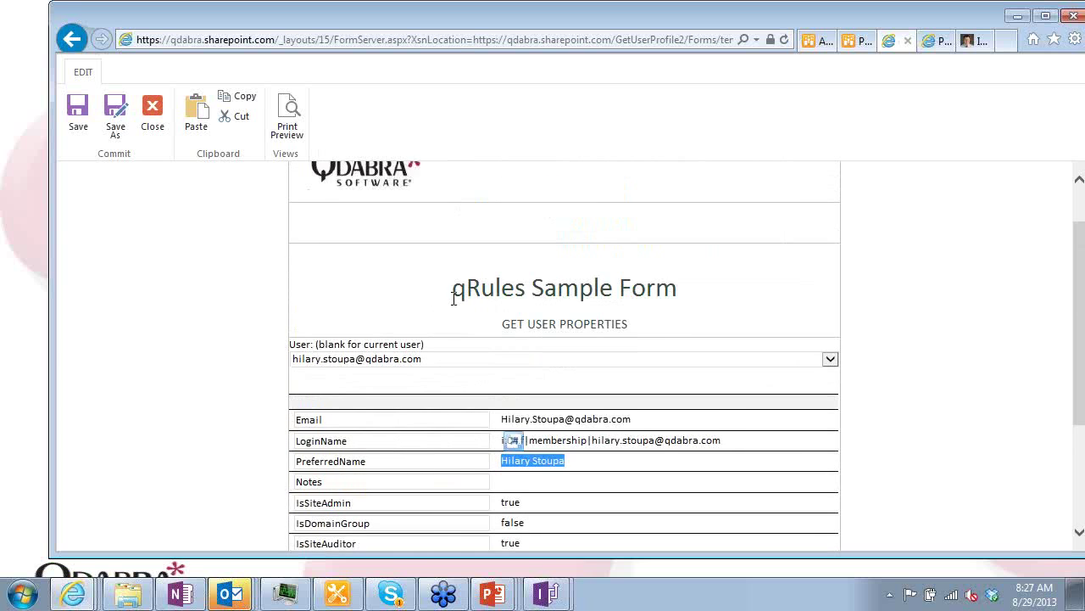
scroll(449, 307, "down", 1)
scroll(507, 297, "down", 1)
left_click(615, 346)
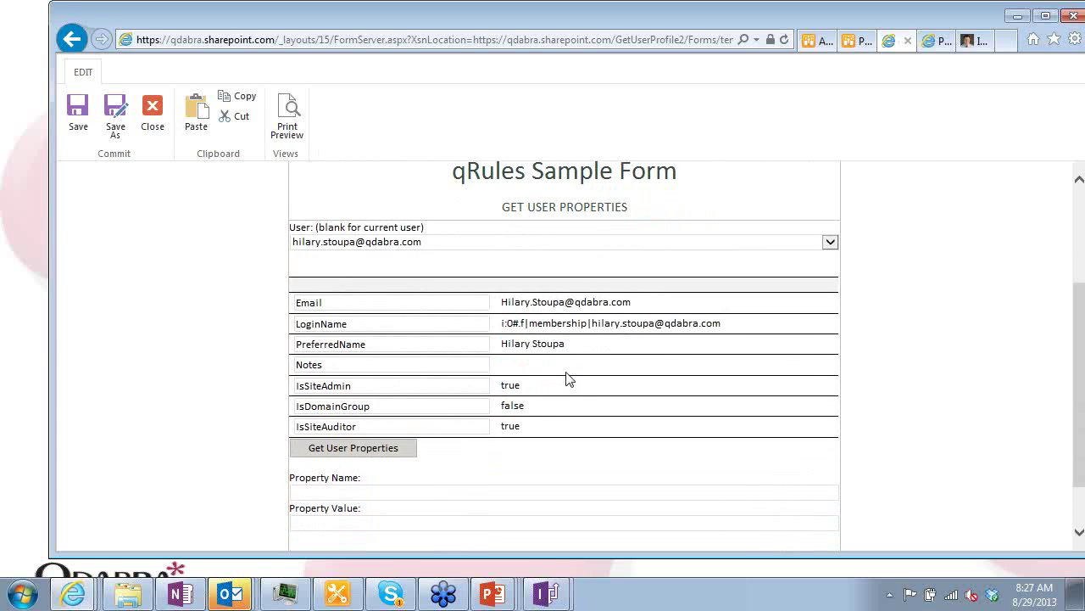
Select the full returned LoginName value and review the form before switching windows
left_click_drag(734, 327, 501, 333)
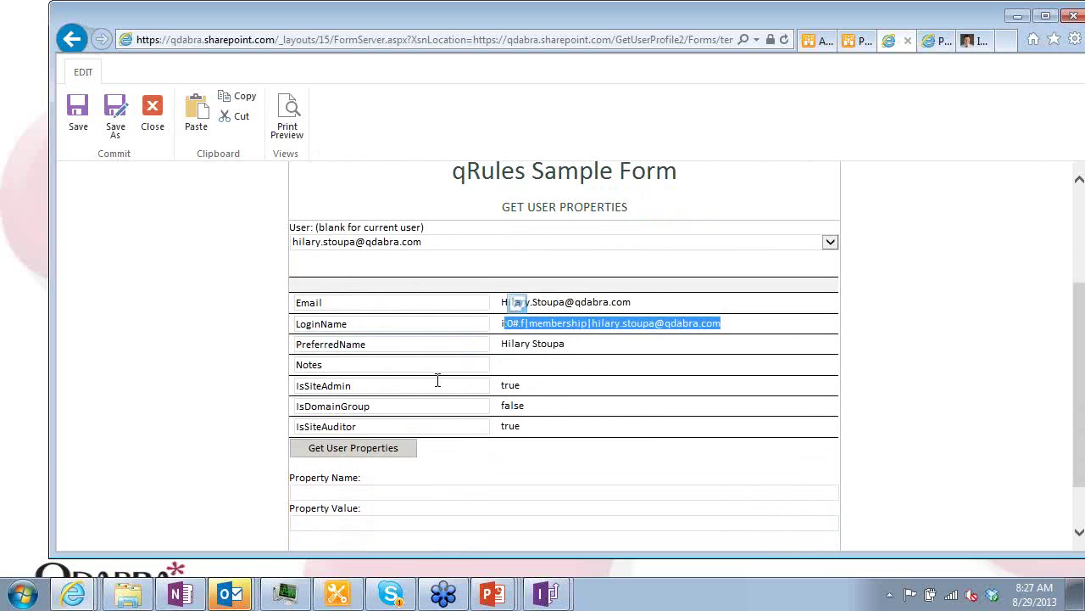
left_click_drag(734, 326, 496, 329)
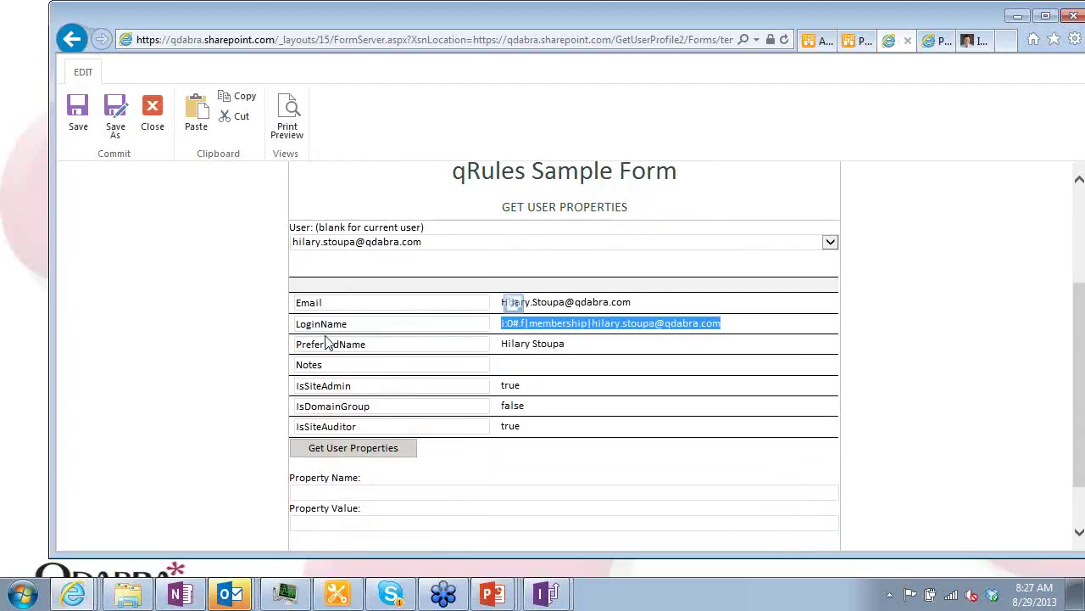
scroll(428, 356, "up", 3)
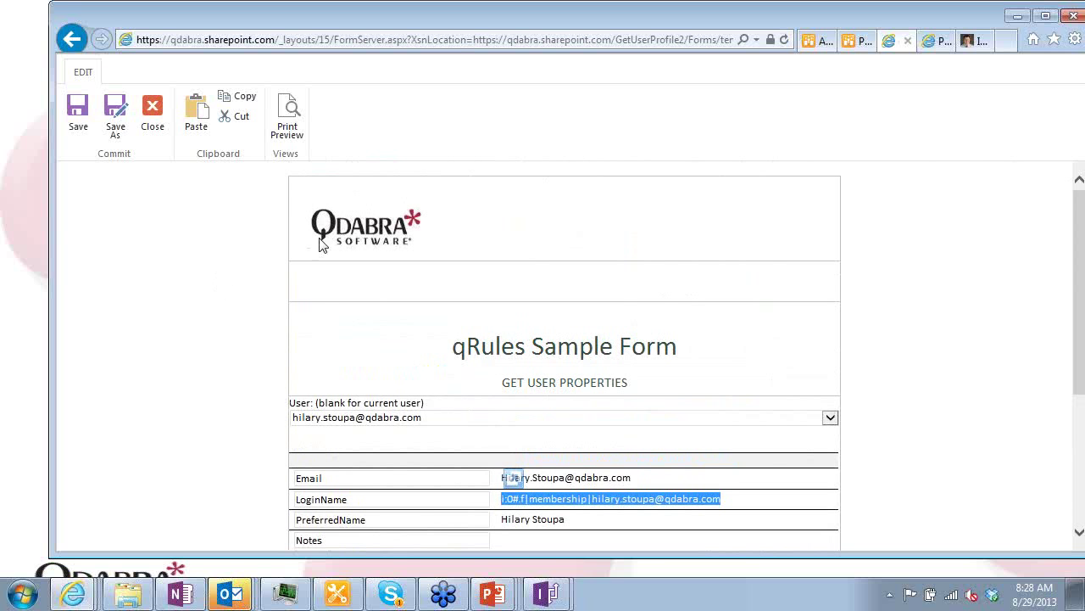
scroll(429, 293, "down", 5)
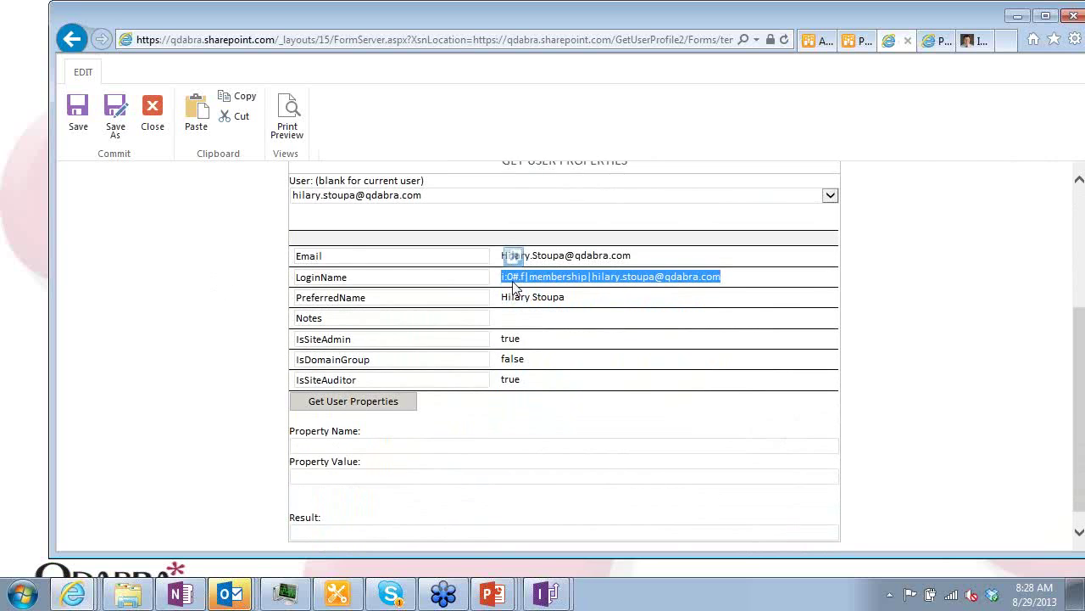
scroll(509, 289, "up", 3)
key("alt+Tab")
key("Tab")
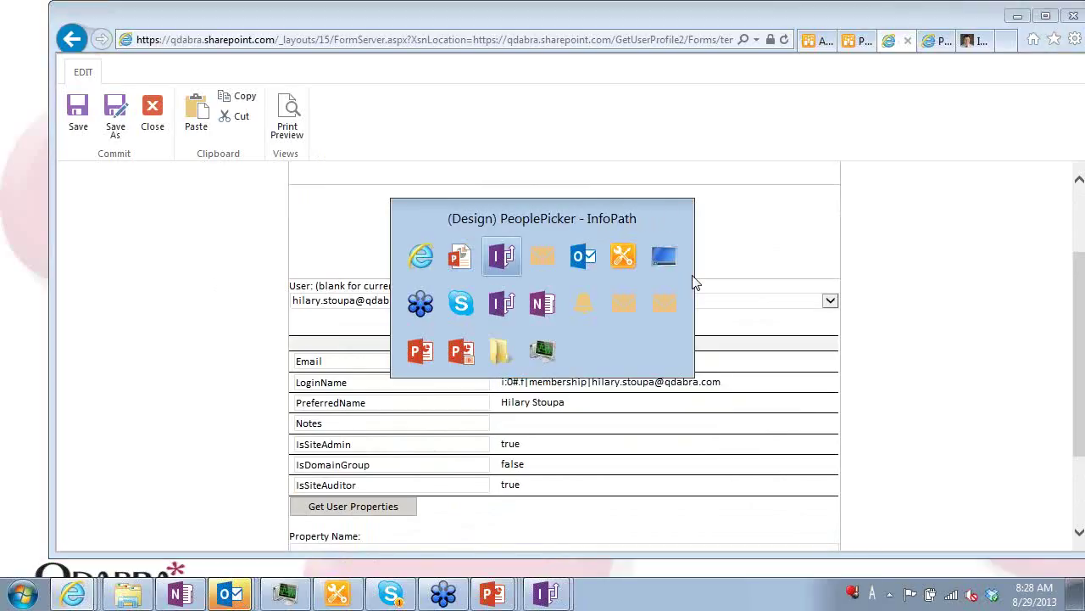
In the GetUserProfileByName design, select the Get User Properties button and show its rules
key("Tab")
key("Tab")
key("Tab")
key("Tab")
key("Tab")
key("Tab")
key("Tab")
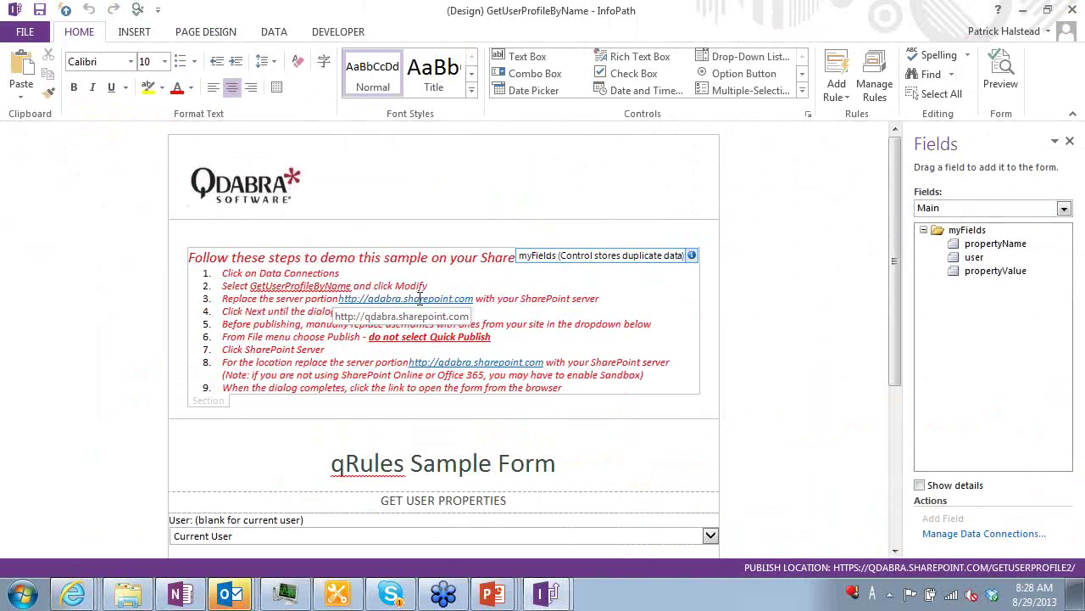
scroll(457, 292, "down", 1)
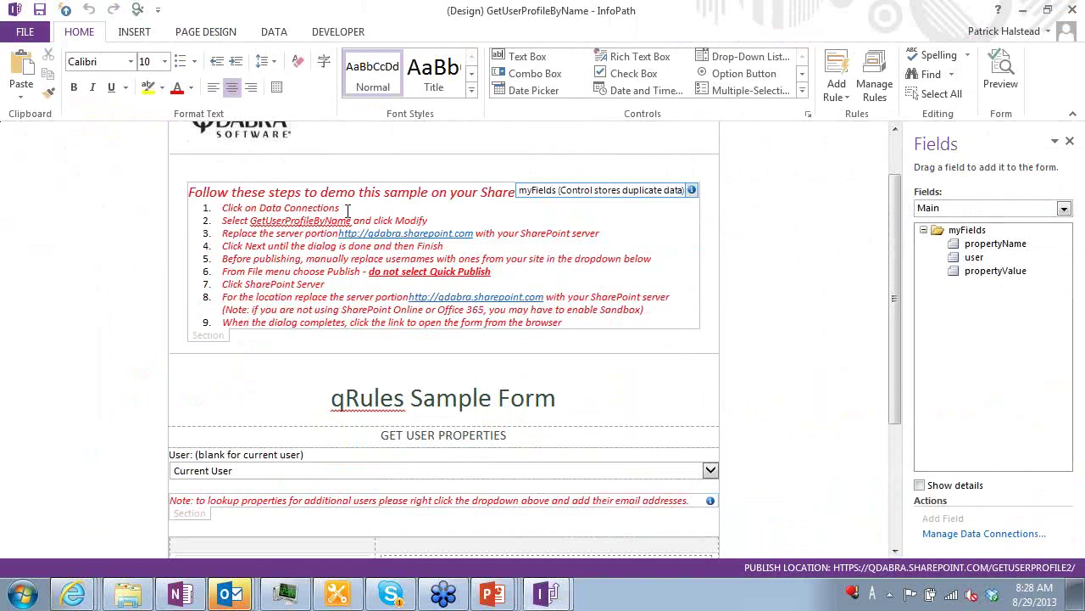
scroll(370, 252, "down", 2)
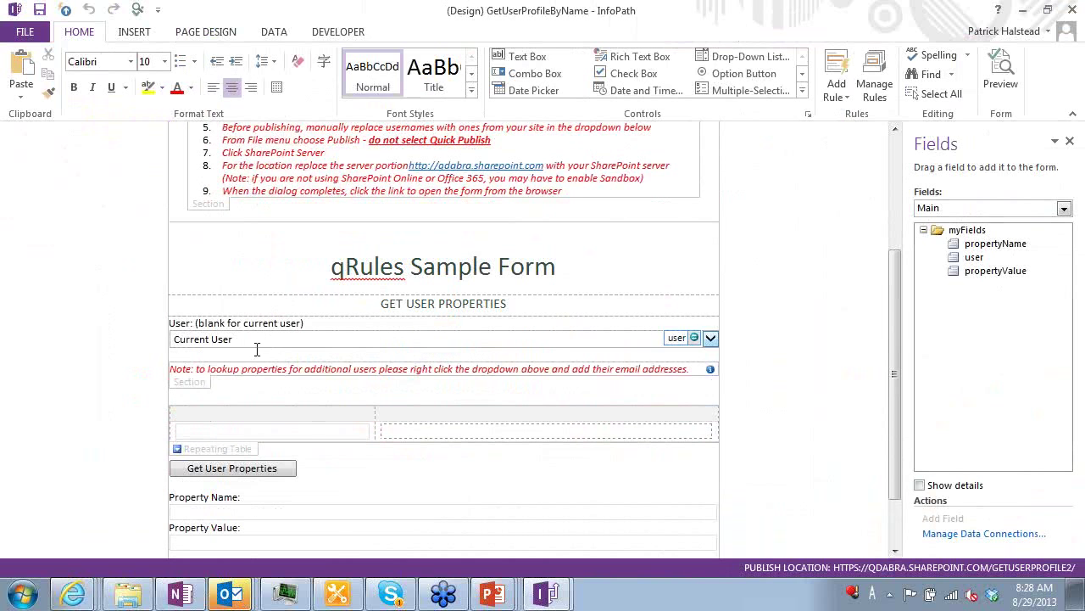
left_click(236, 469)
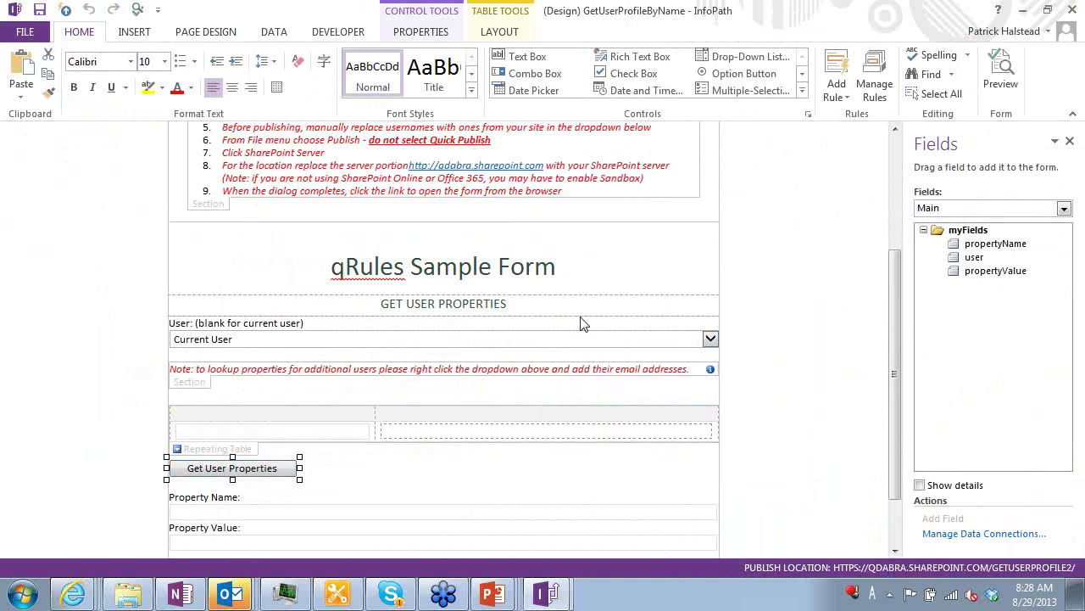
left_click(874, 77)
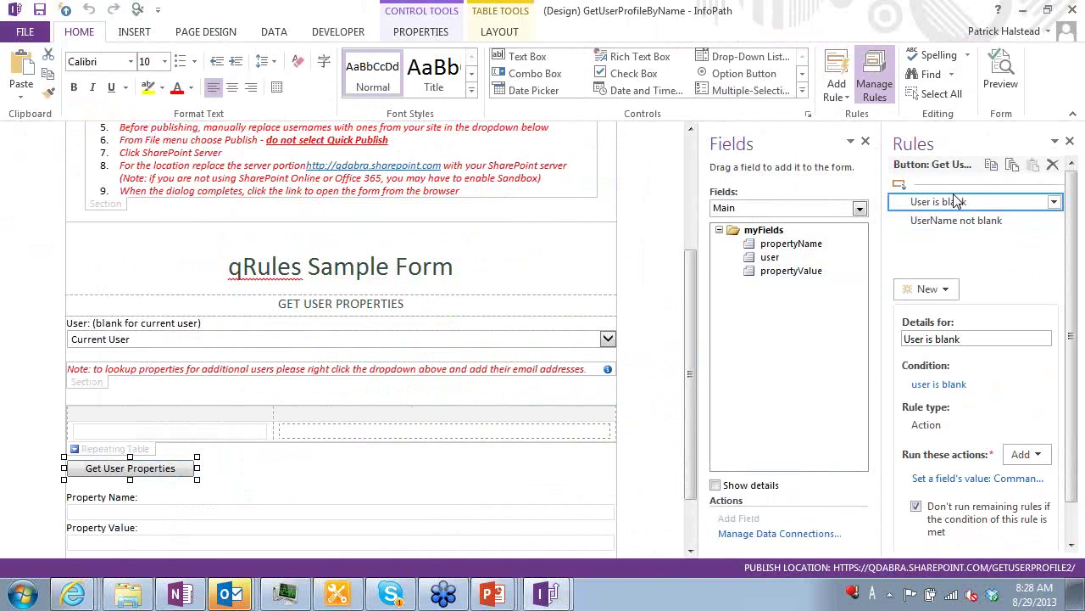
Inspect the User is blank rule's set-field action and its GetUserProfileByName value
left_click(988, 479)
double_click(472, 300)
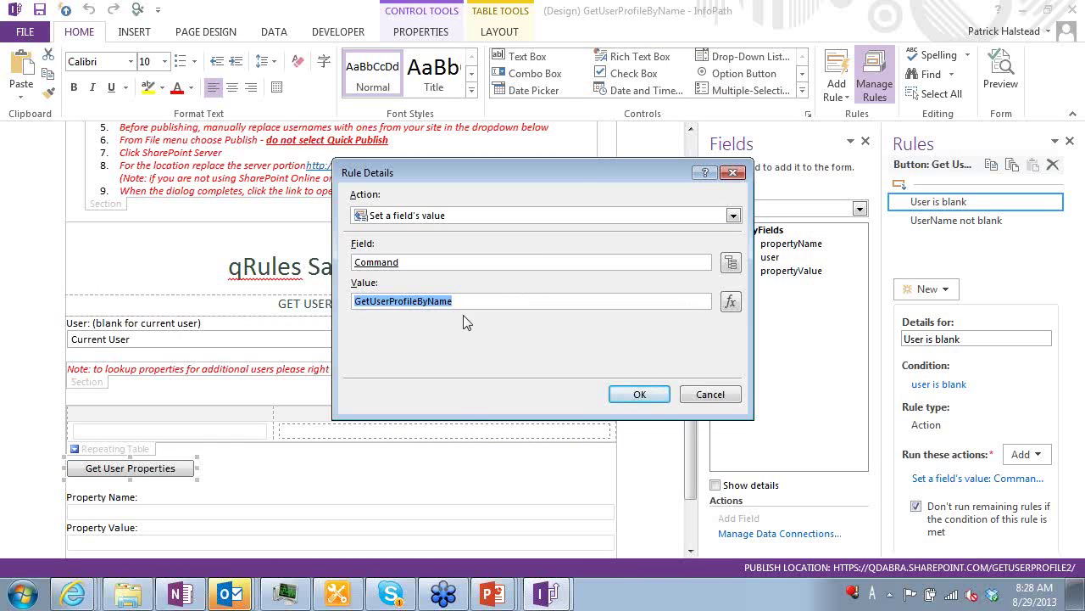
key("Return")
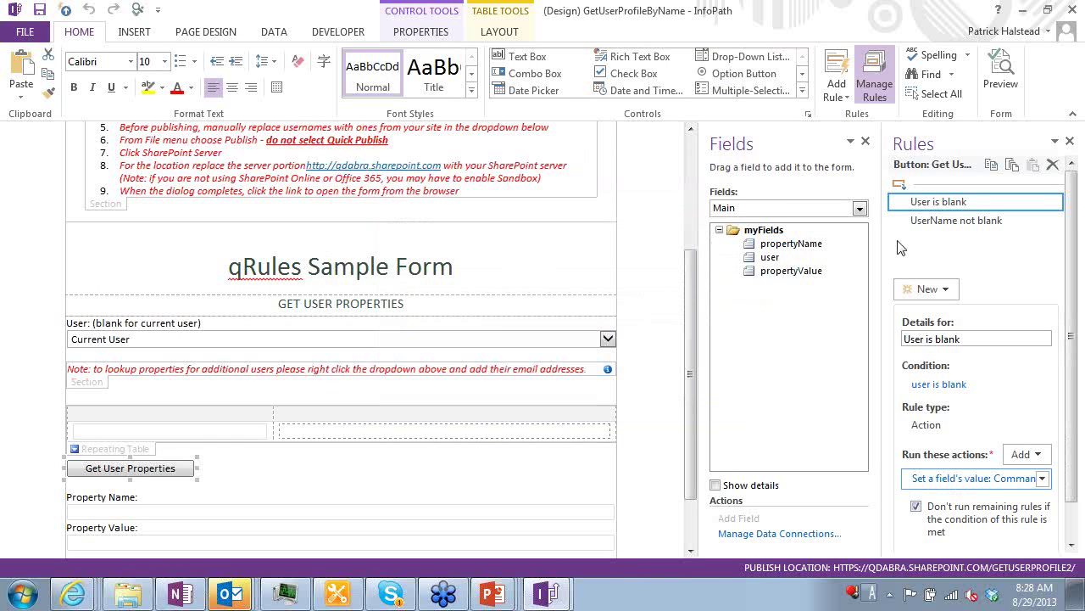
Review the UserName not blank rule's Command value and its concat formula
left_click(937, 223)
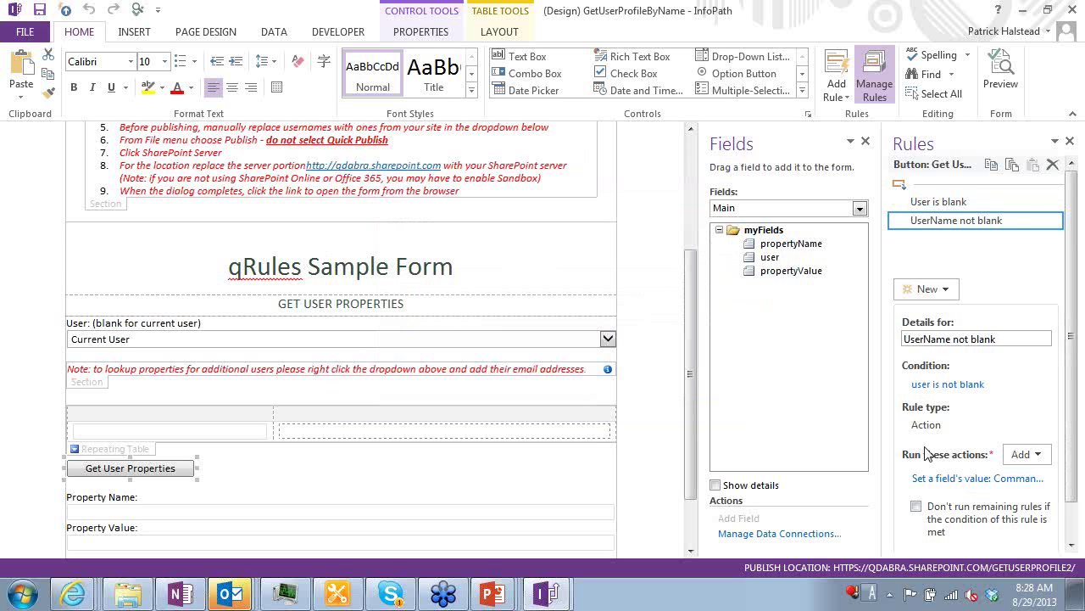
left_click(912, 477)
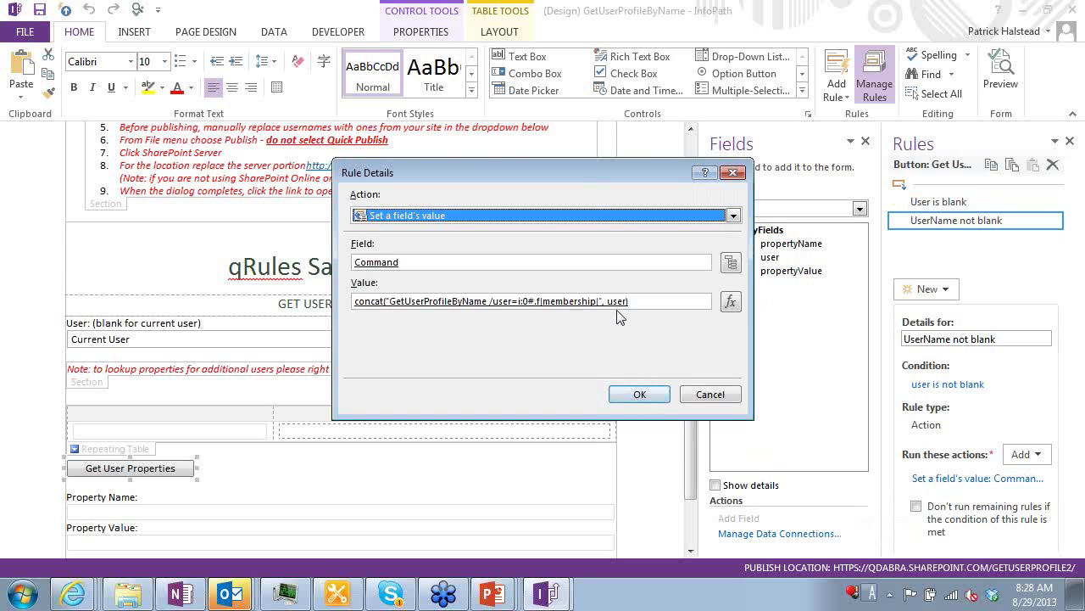
left_click(730, 302)
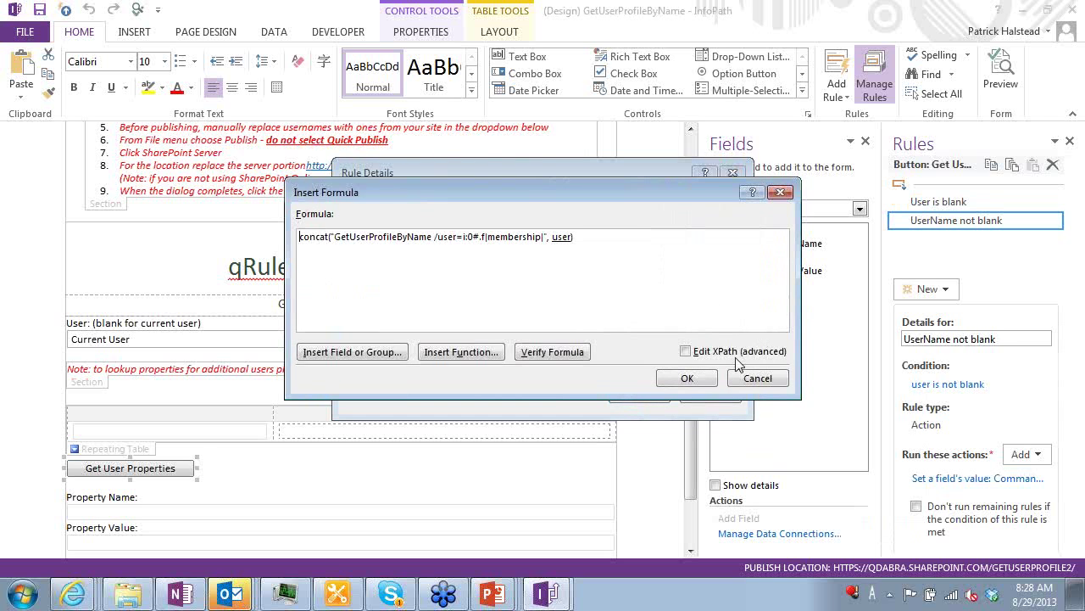
left_click(692, 373)
left_click(637, 391)
left_click(962, 208)
left_click(955, 223)
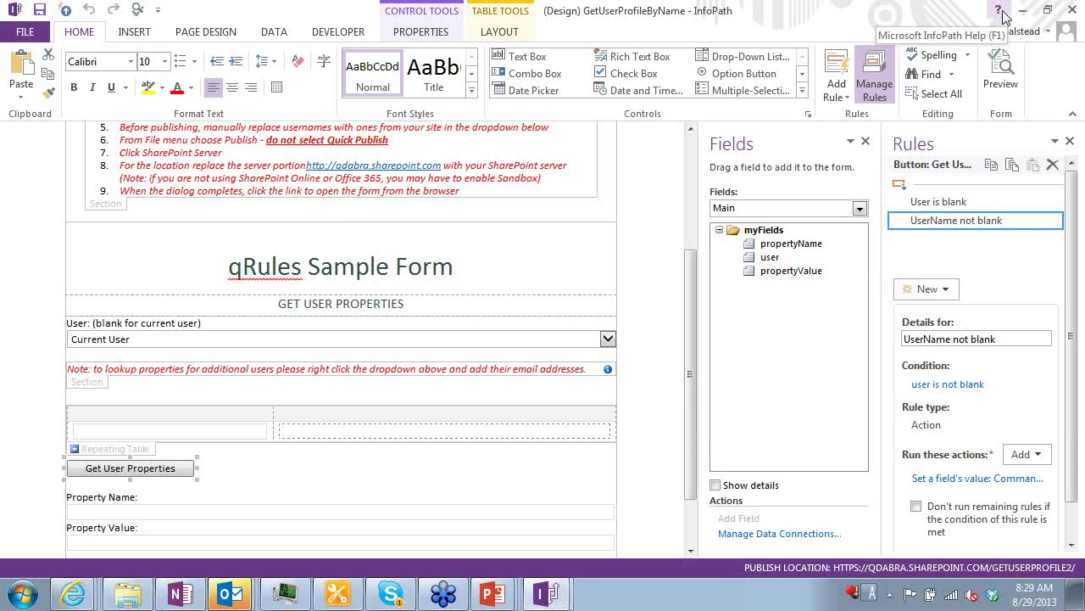
Close InfoPath Designer, answering the save prompt, and return to the browser form
left_click(1072, 10)
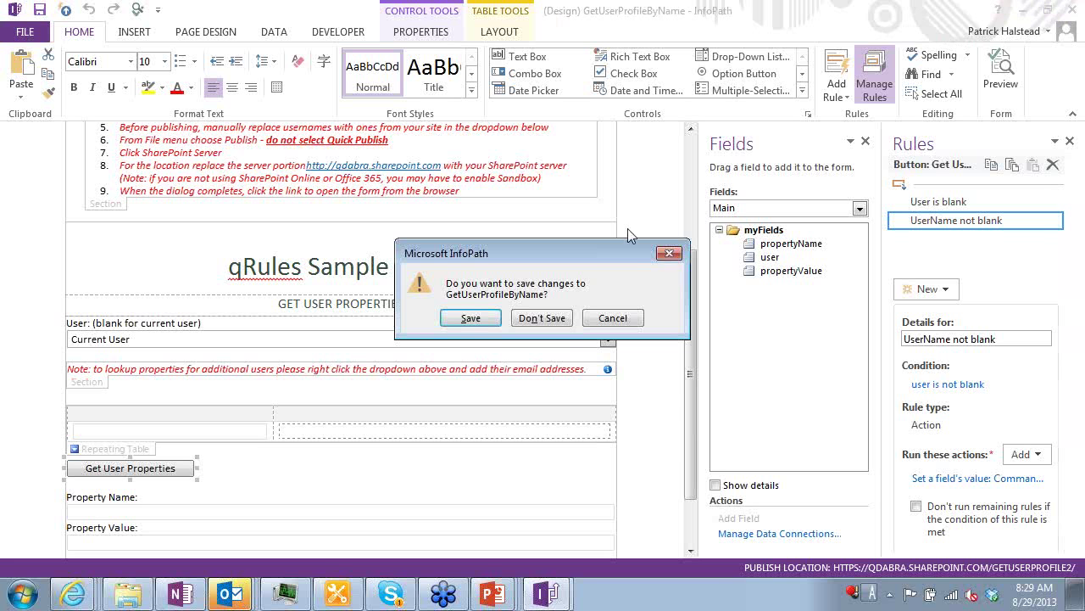
left_click(521, 320)
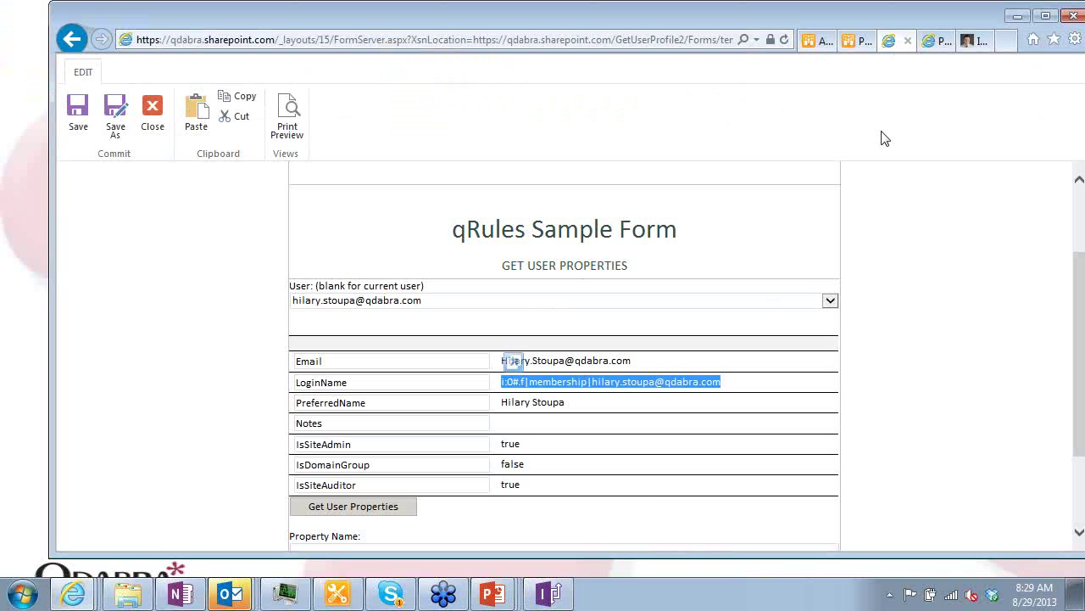
key("alt+Tab")
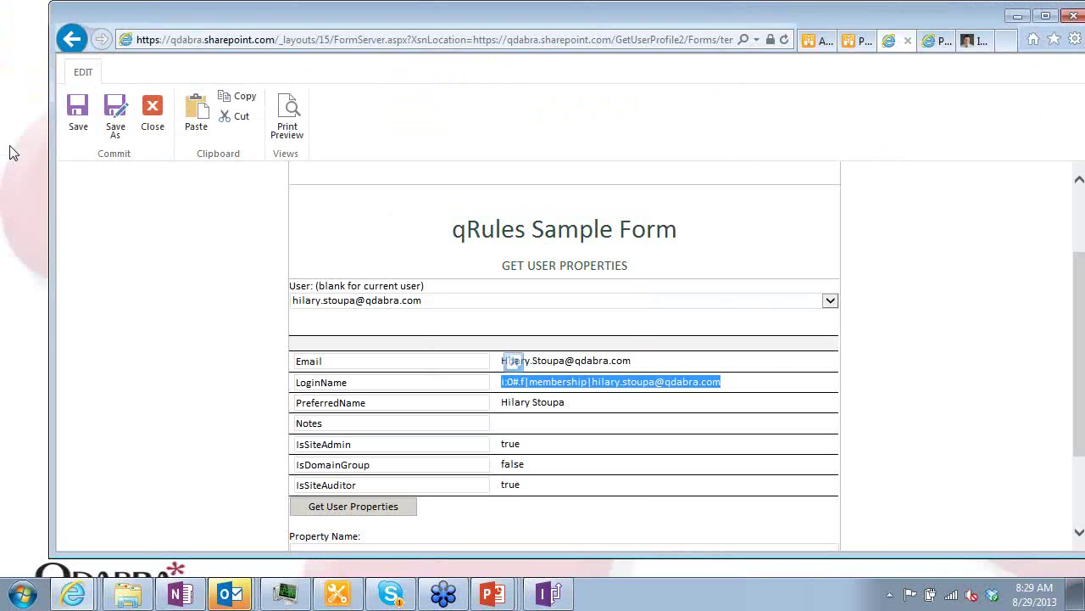
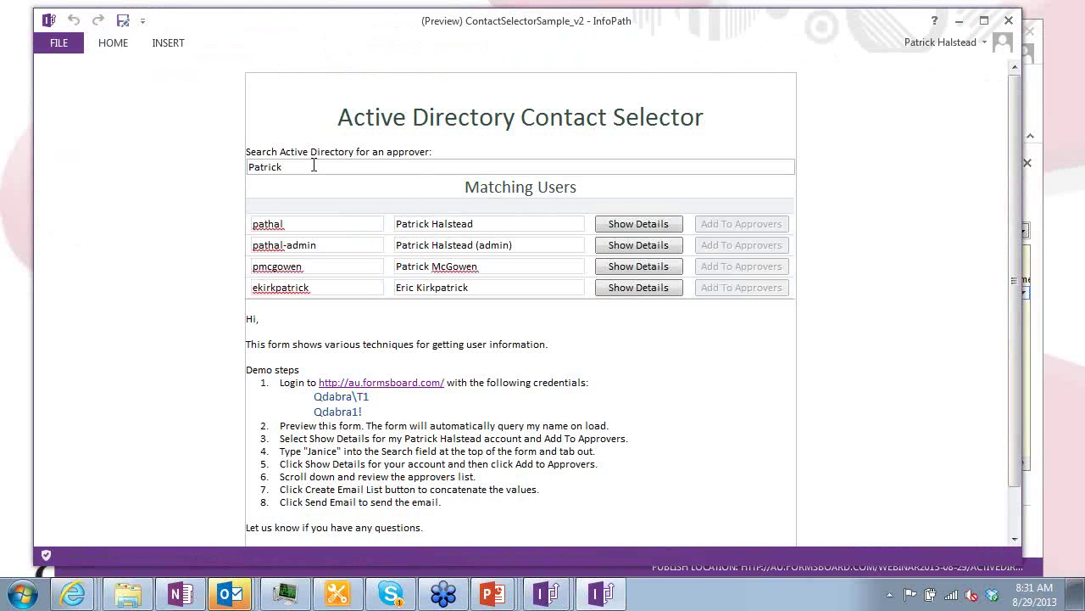
Search the directory for a first user, show their details and add them as an approver
left_click_drag(313, 167, 213, 169)
type("Janice")
key("Tab")
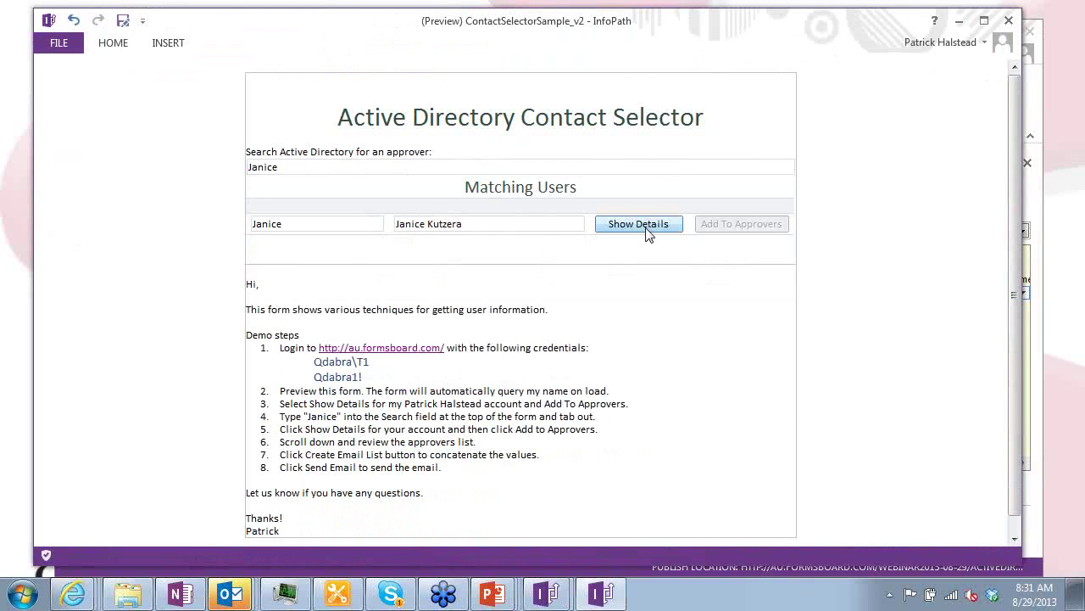
left_click(646, 227)
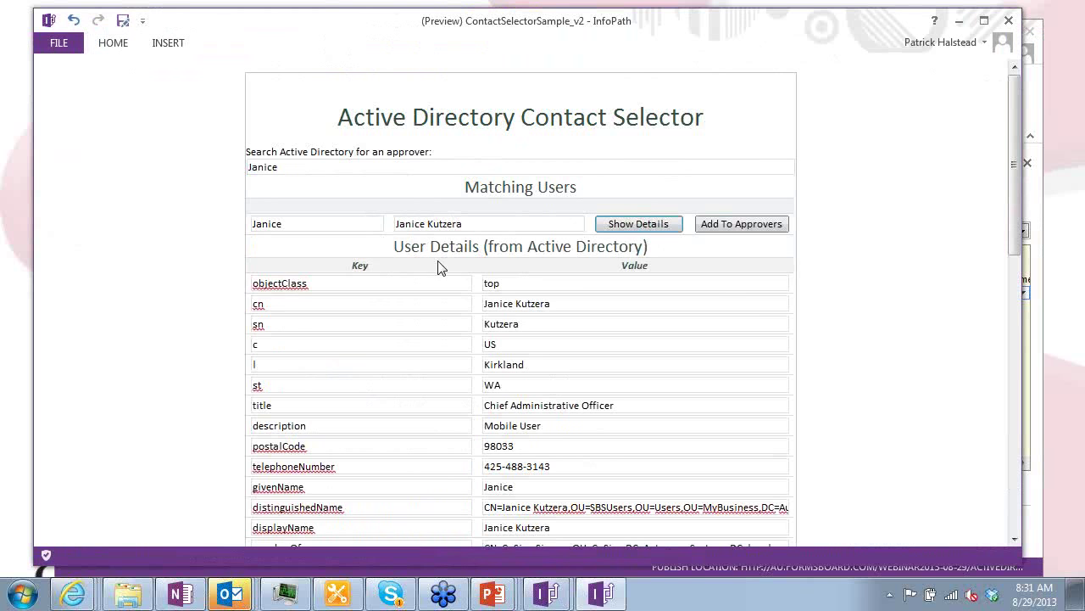
scroll(543, 296, "down", 5)
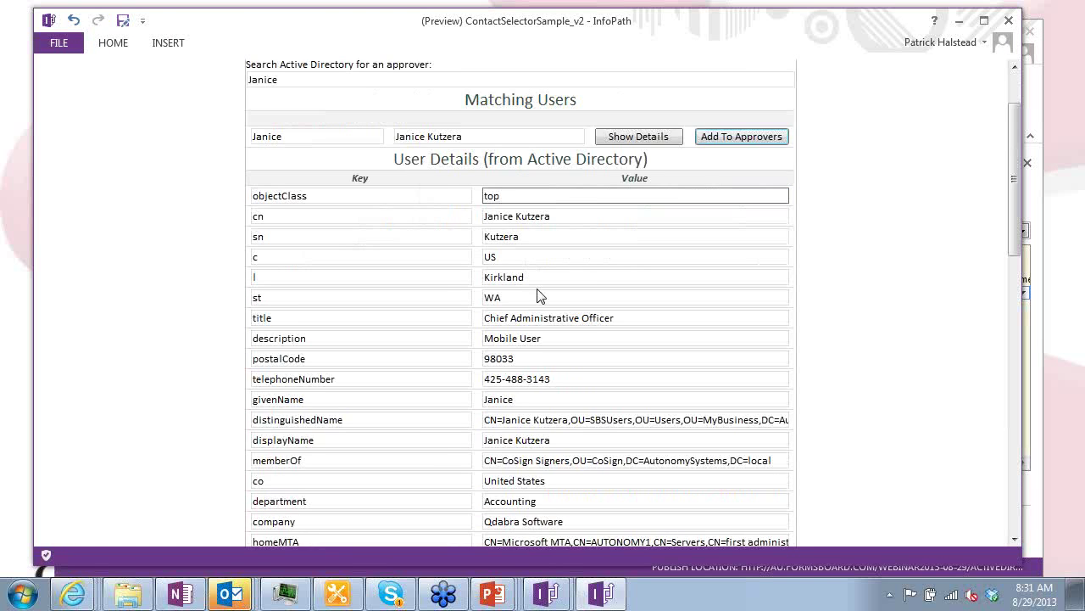
scroll(514, 293, "down", 8)
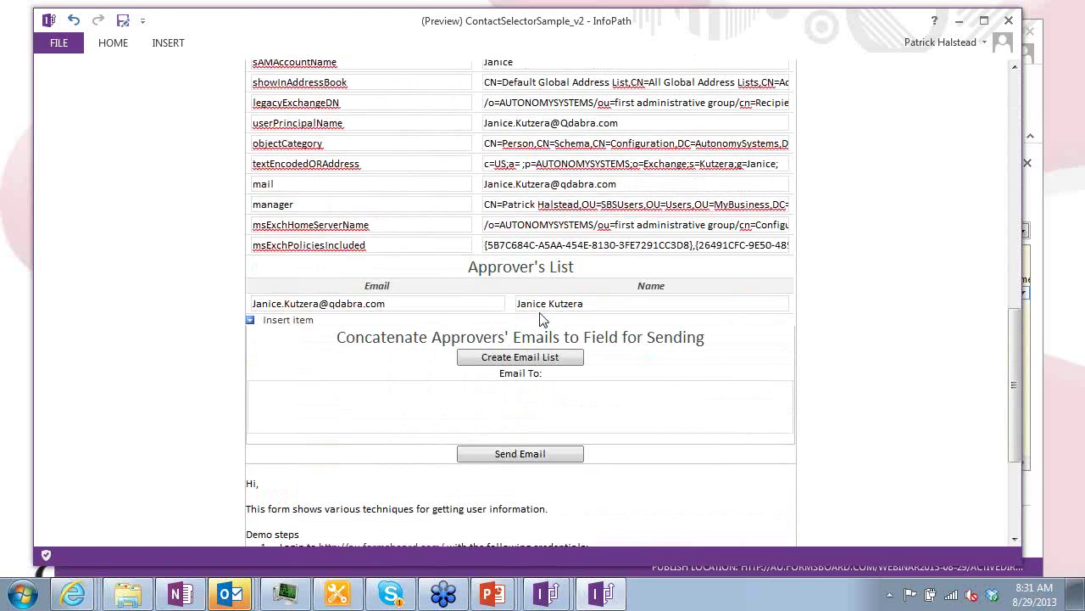
left_click(541, 312)
scroll(540, 310, "up", 1)
scroll(539, 310, "up", 9)
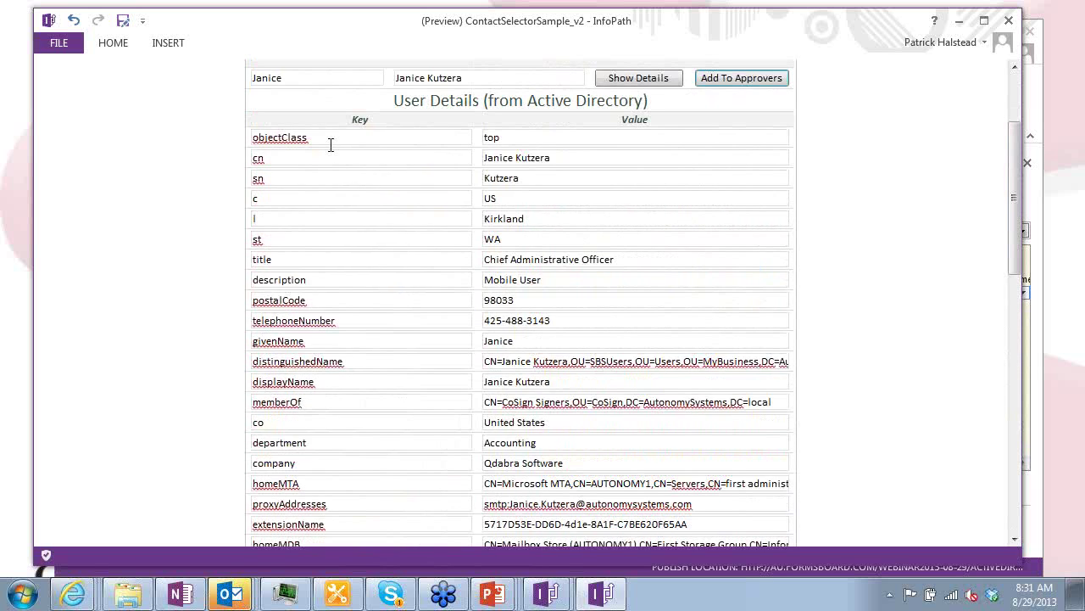
scroll(492, 297, "up", 3)
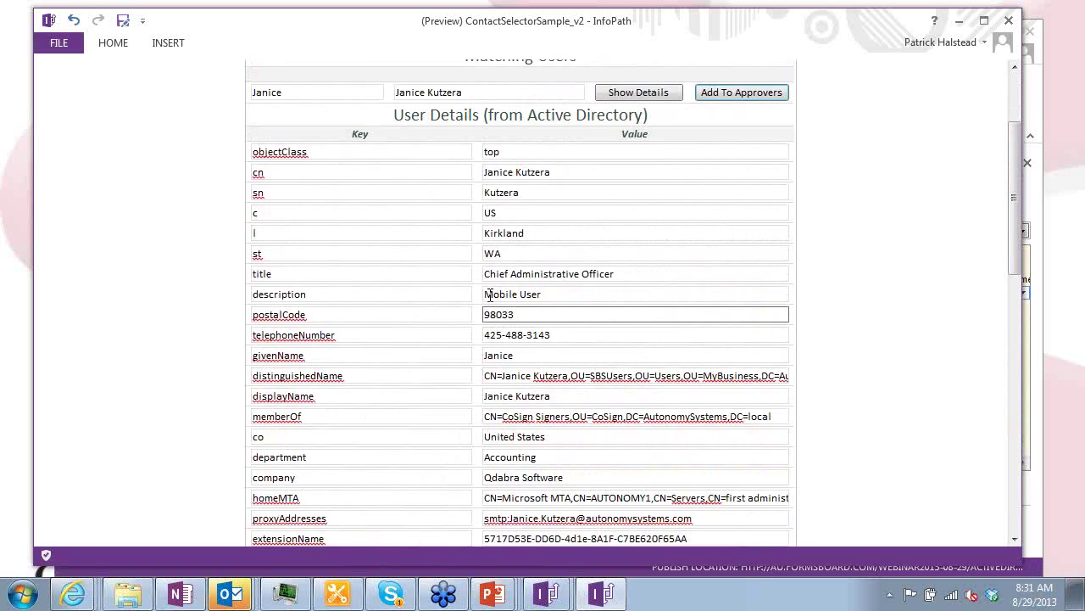
Search for a second user and add them to the Approver's List
left_click(330, 166)
left_click_drag(330, 166, 238, 185)
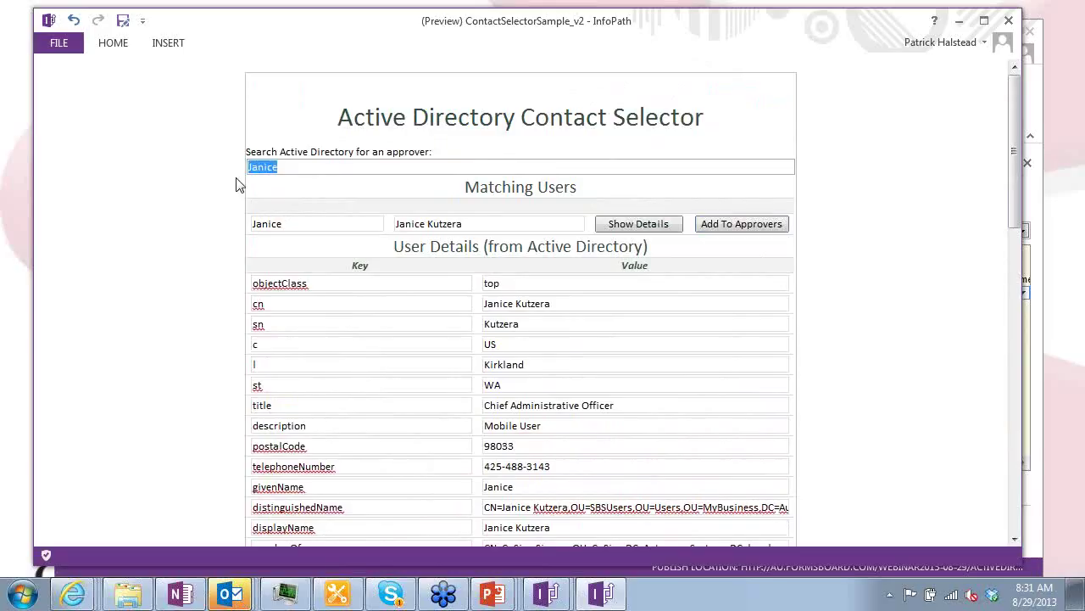
type("Alyssa")
left_click(237, 185)
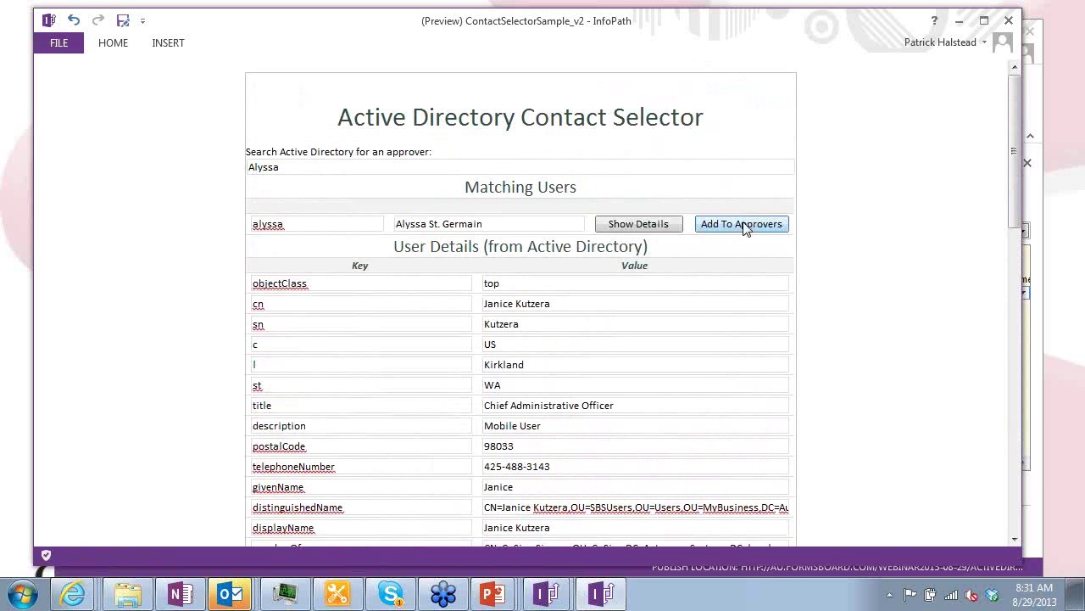
left_click(714, 228)
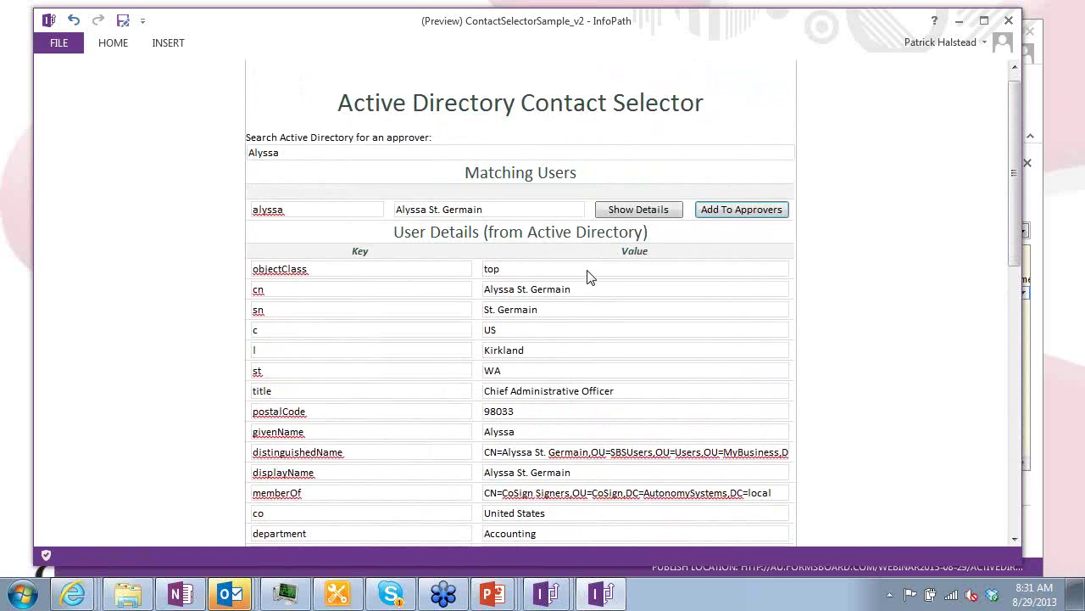
scroll(560, 237, "down", 3)
scroll(546, 203, "down", 2)
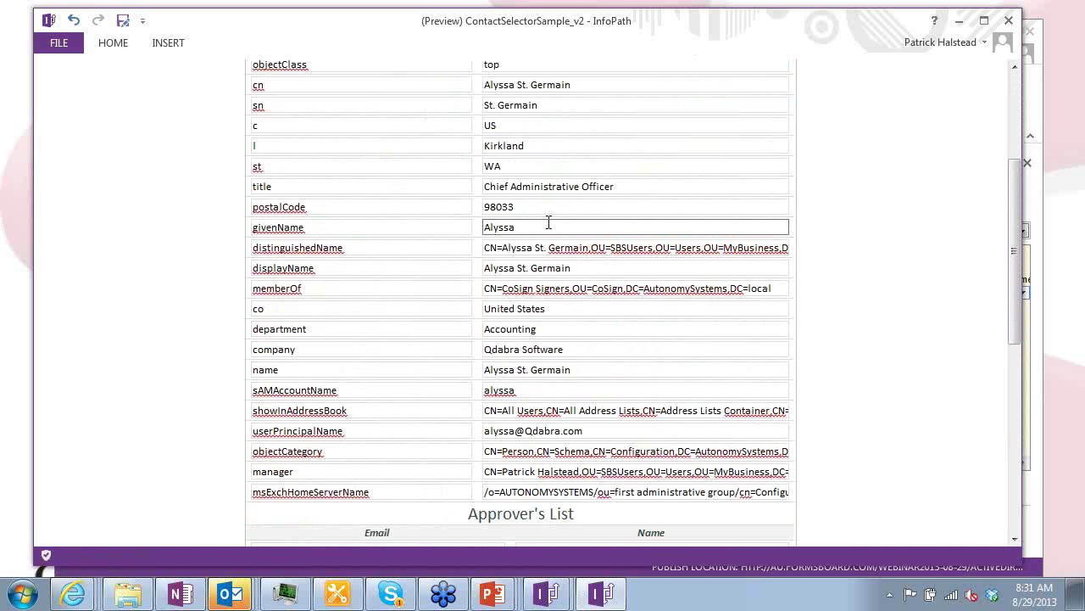
scroll(560, 222, "down", 1)
scroll(543, 224, "down", 8)
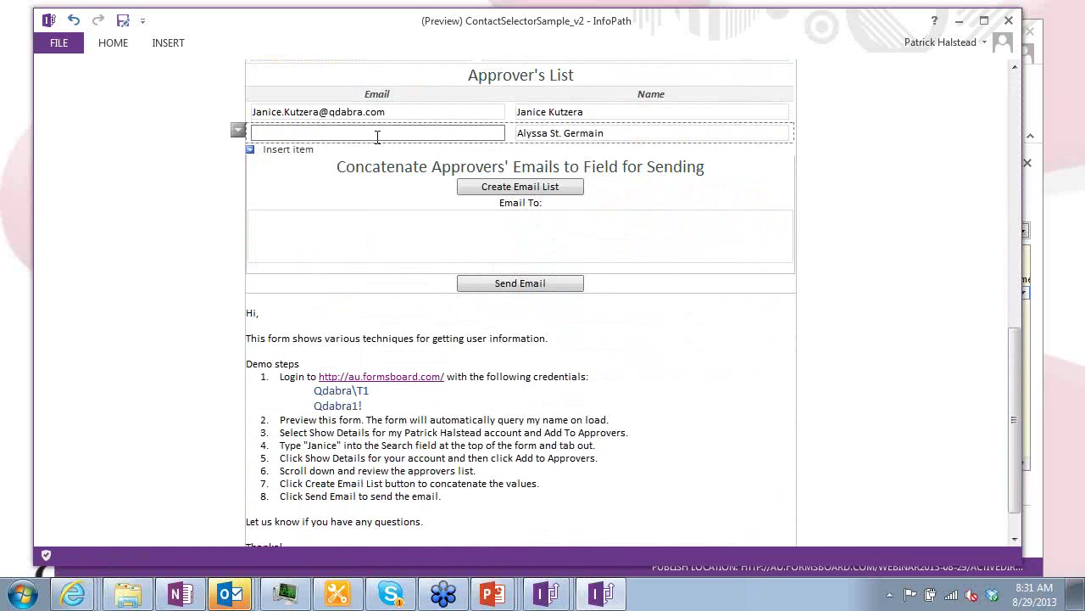
scroll(502, 138, "up", 6)
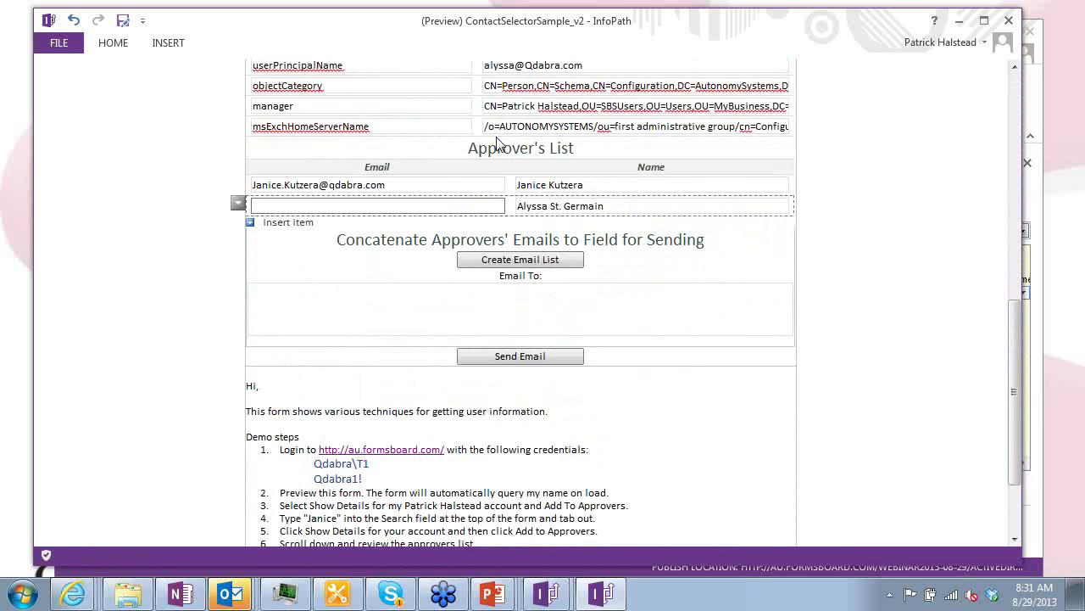
scroll(437, 356, "up", 8)
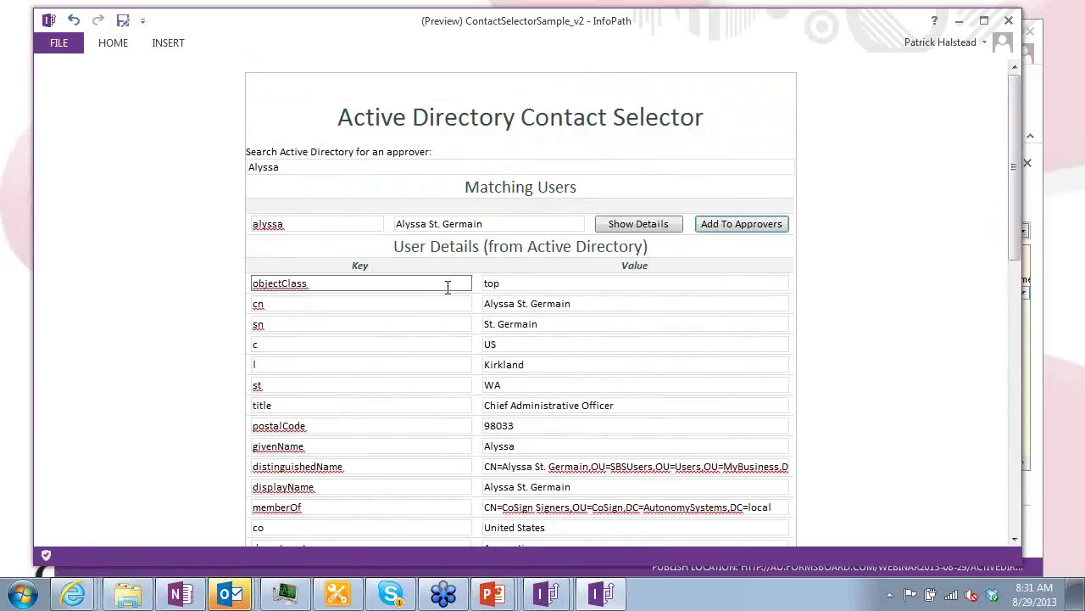
Search the directory for a third person, listing four matching users
left_click_drag(330, 167, 239, 149)
type("Patrick")
key("Tab")
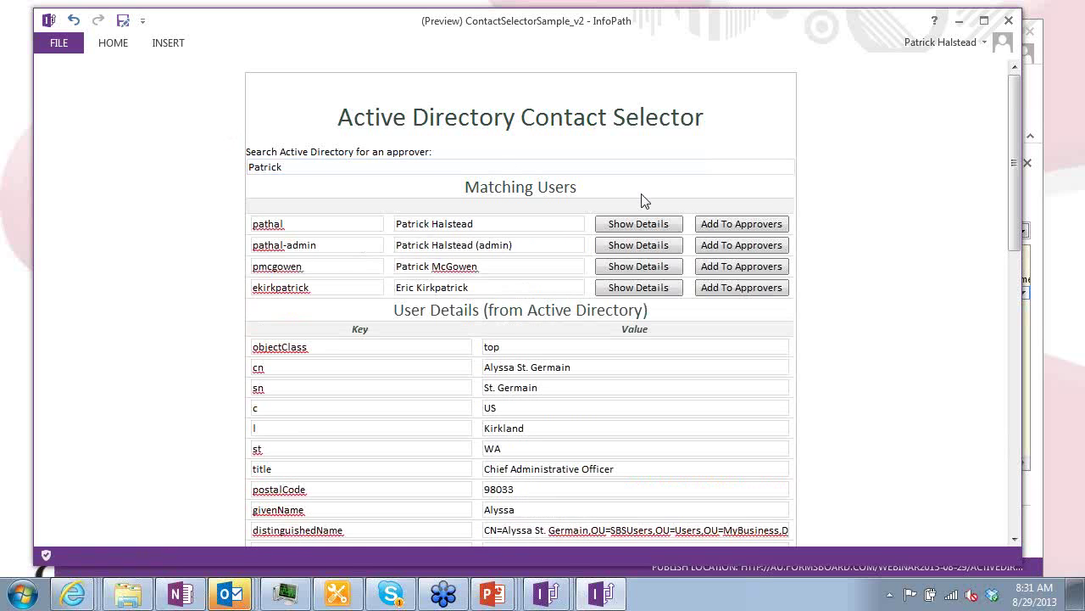
Add the first match as an approver, then remove the approver row lacking an email
left_click(660, 226)
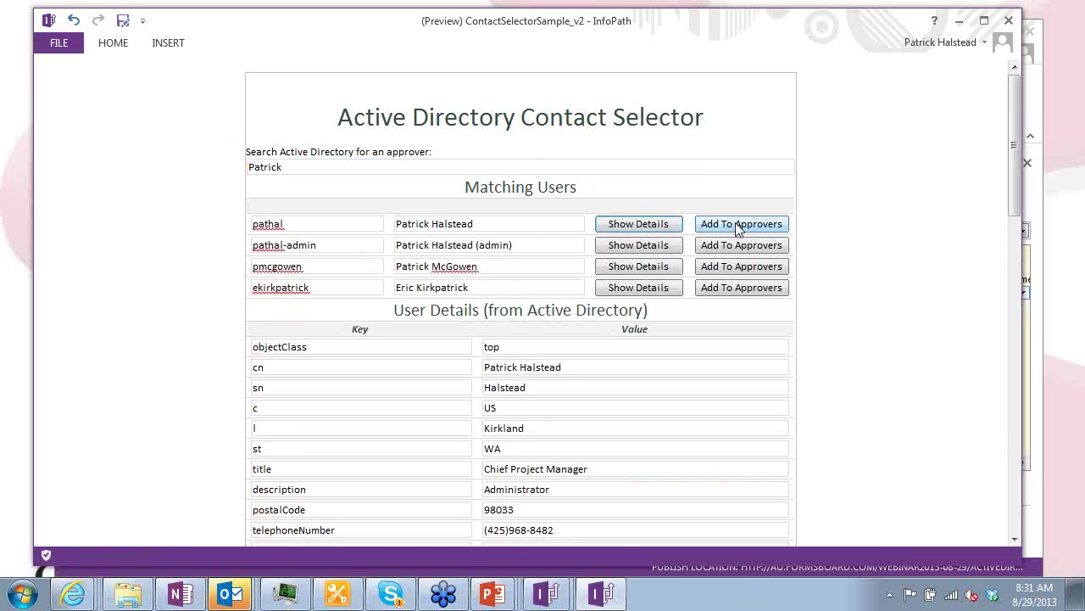
scroll(834, 235, "down", 10)
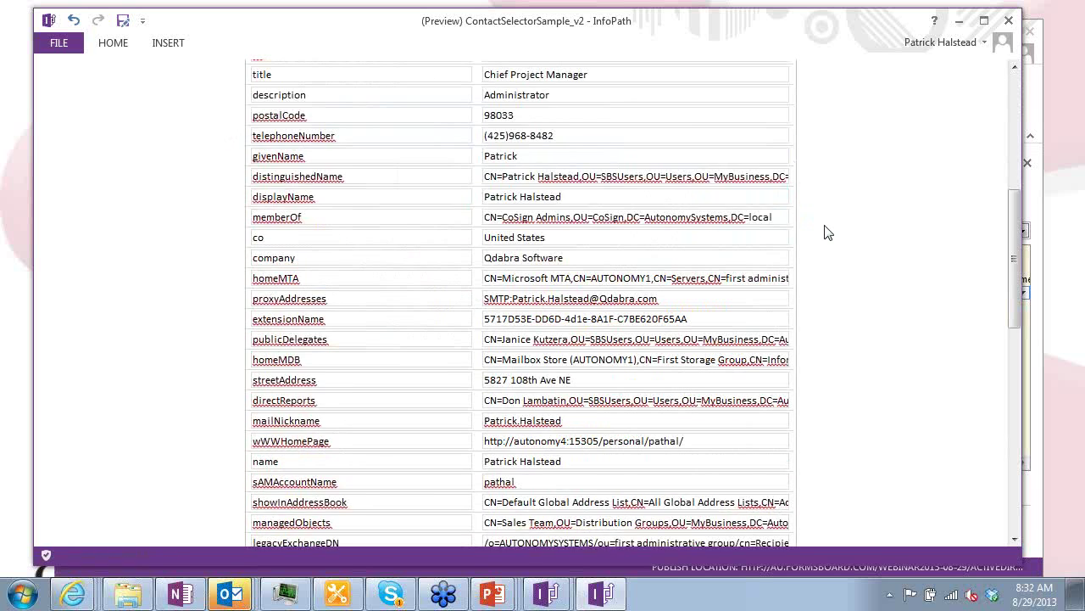
left_click(255, 282)
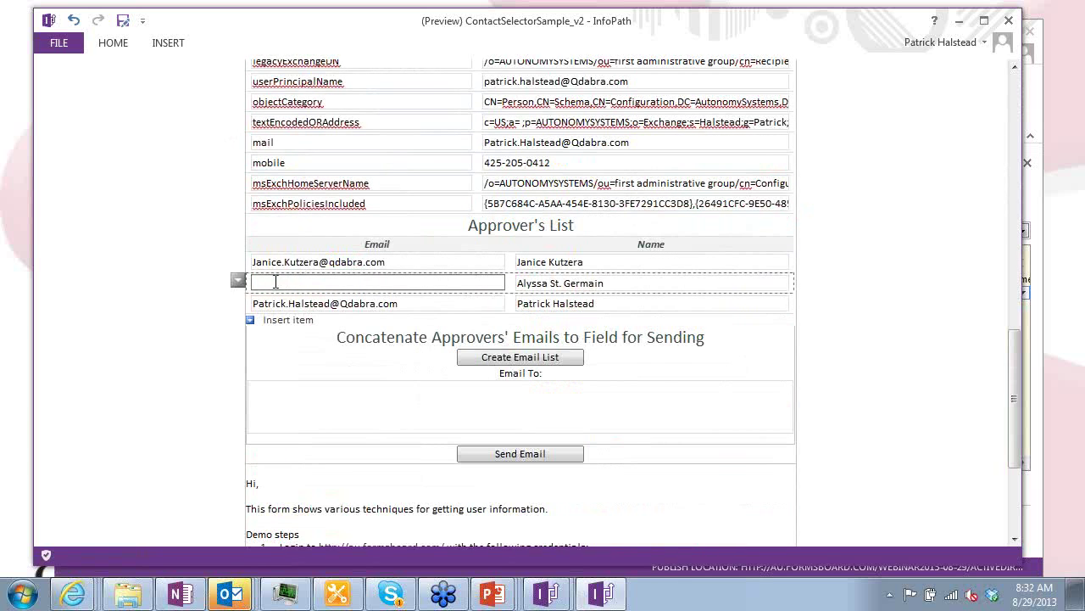
left_click(237, 281)
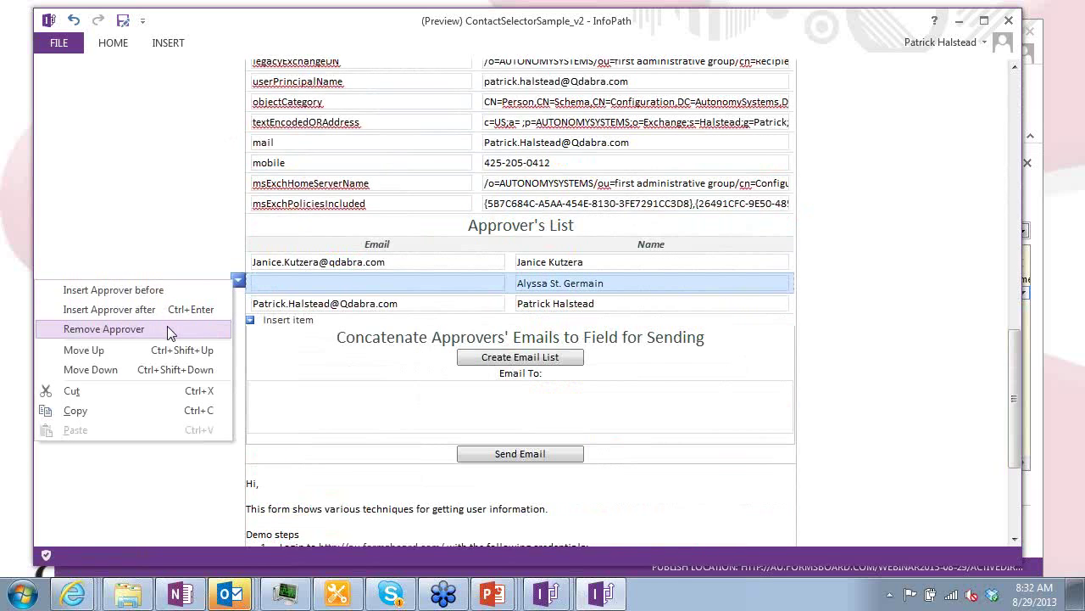
left_click(168, 330)
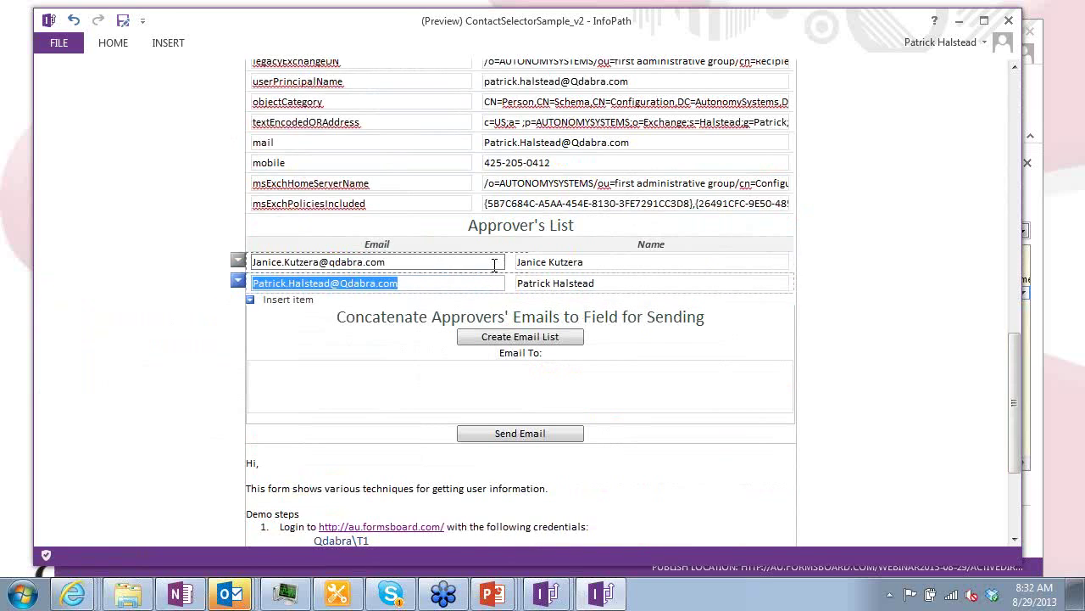
Fill Email To with the approvers' emails joined by semicolons via Create Email List
left_click(581, 338)
left_click_drag(534, 379, 262, 413)
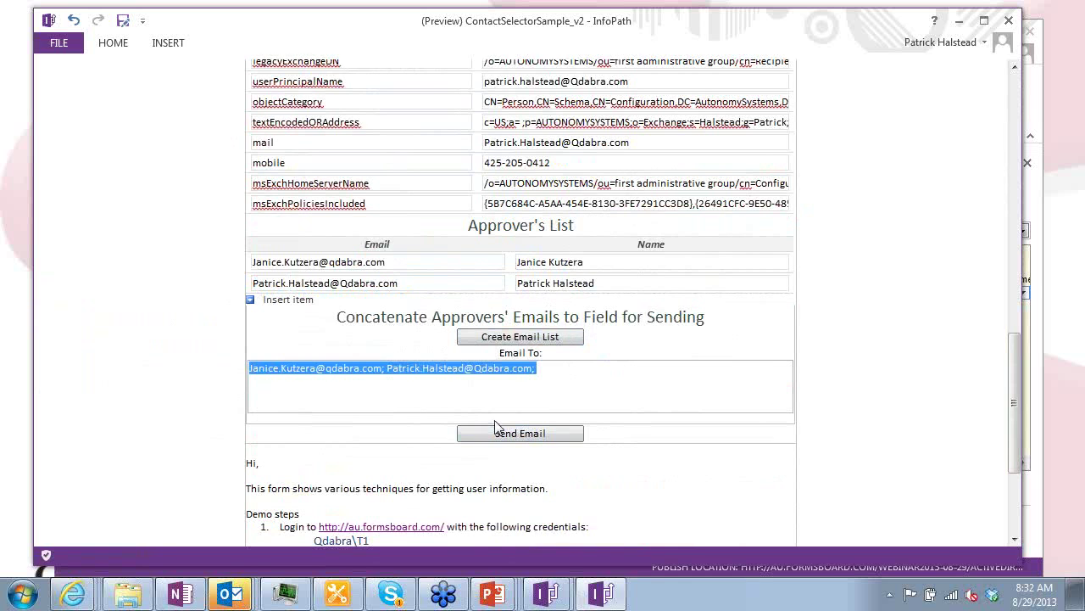
scroll(719, 329, "down", 3)
scroll(719, 329, "down", 1)
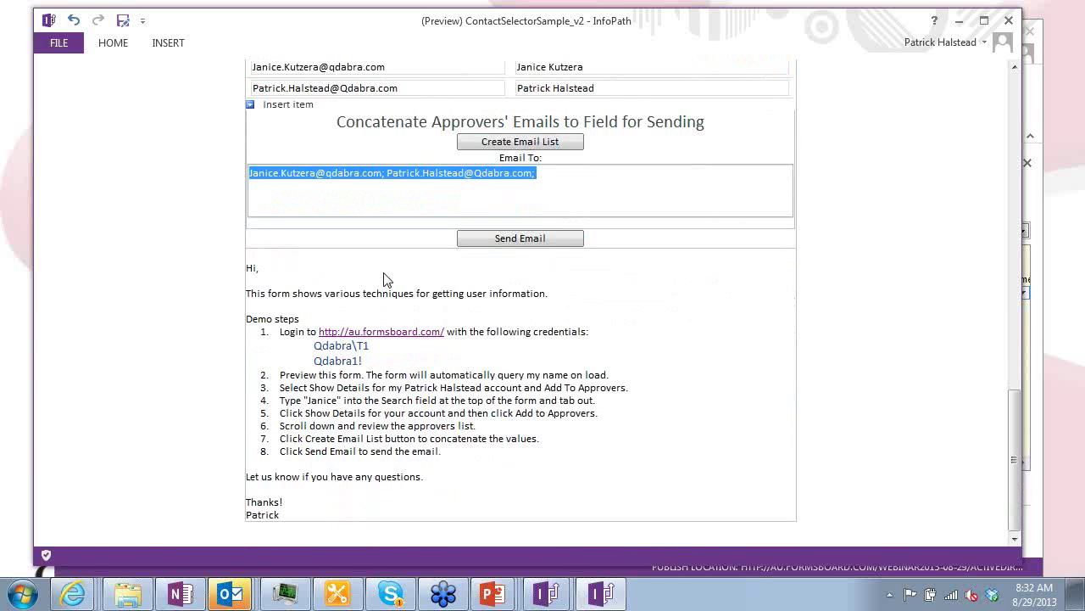
Try sending the email and dismiss the rules error requiring Outlook 2013 as default
left_click(529, 241)
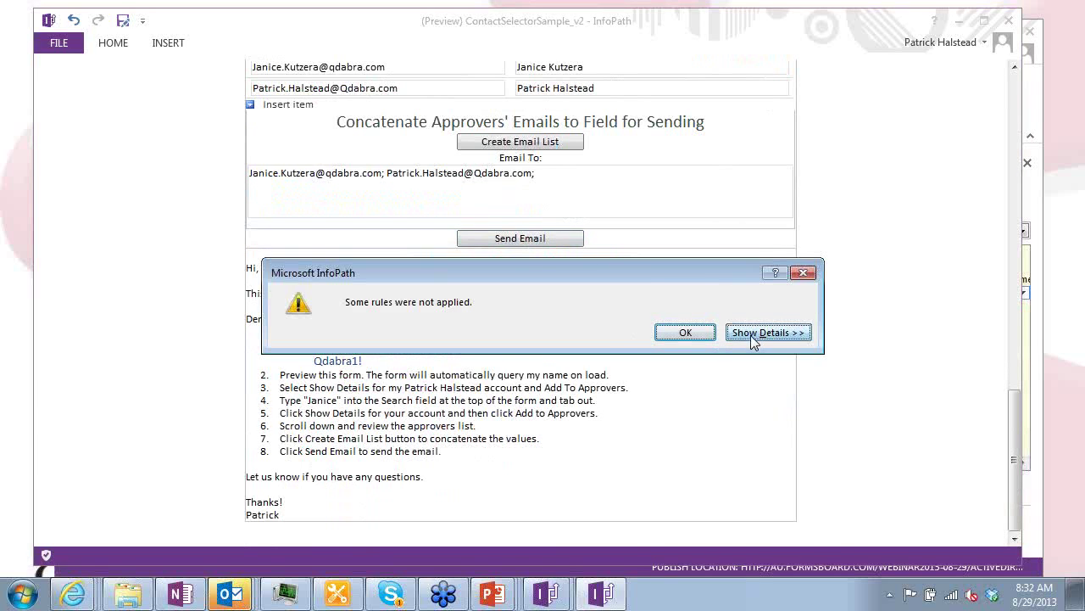
left_click(754, 335)
left_click_drag(740, 380, 305, 364)
left_click(686, 331)
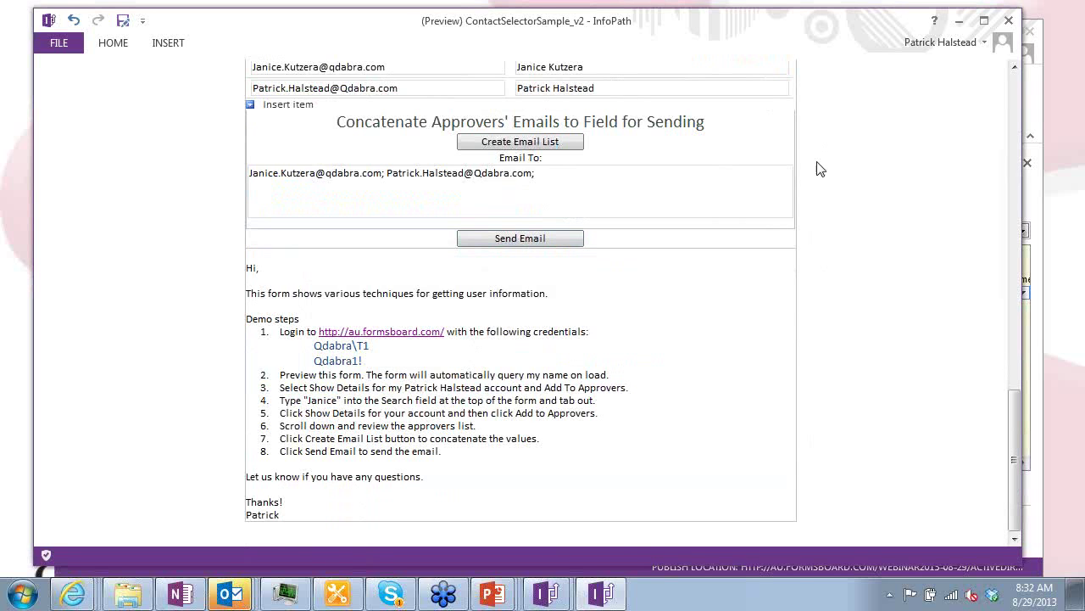
scroll(774, 256, "up", 1)
scroll(773, 256, "up", 15)
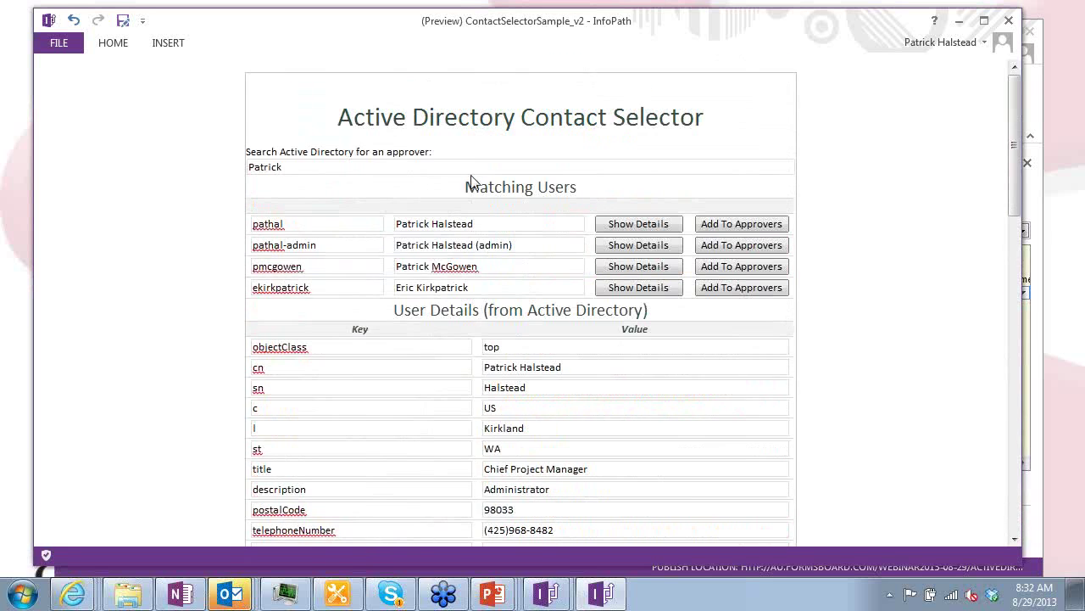
Close the form preview and return to design view
left_click(1009, 20)
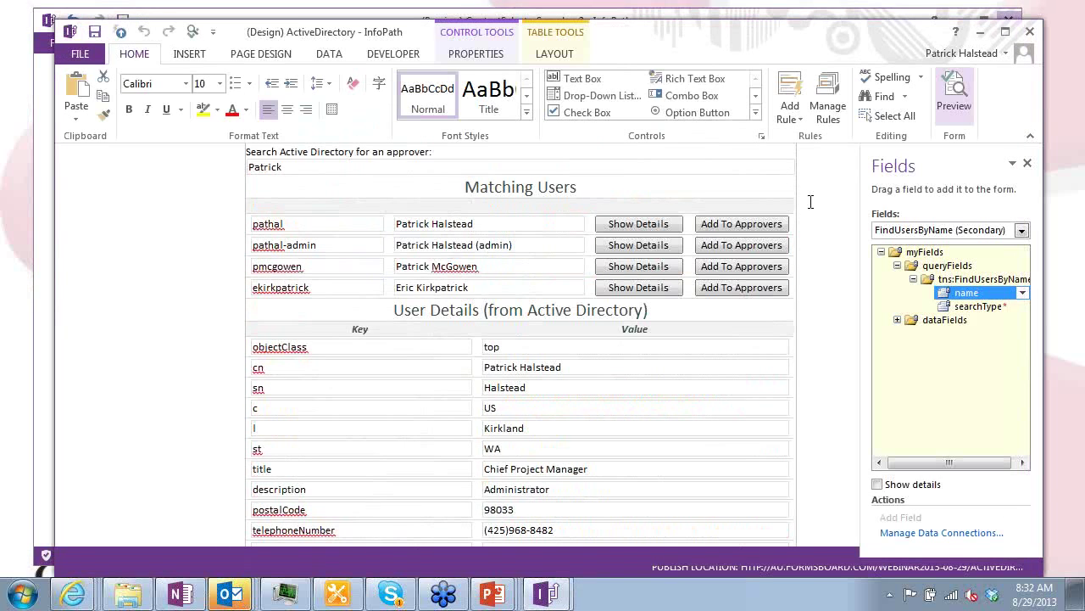
left_click(781, 230)
scroll(787, 228, "down", 5)
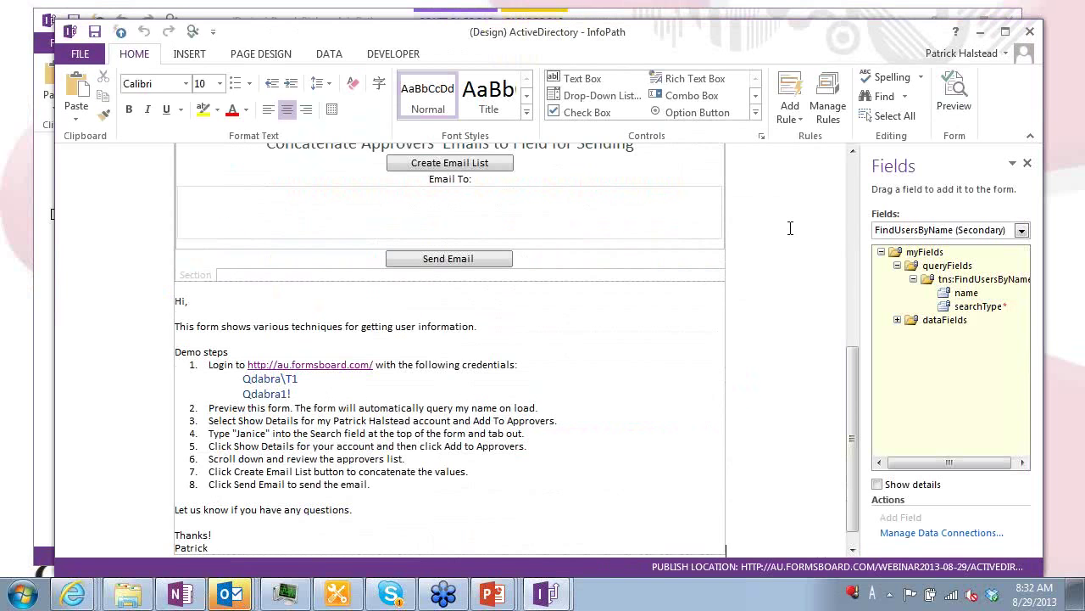
scroll(783, 214, "up", 4)
scroll(564, 187, "up", 5)
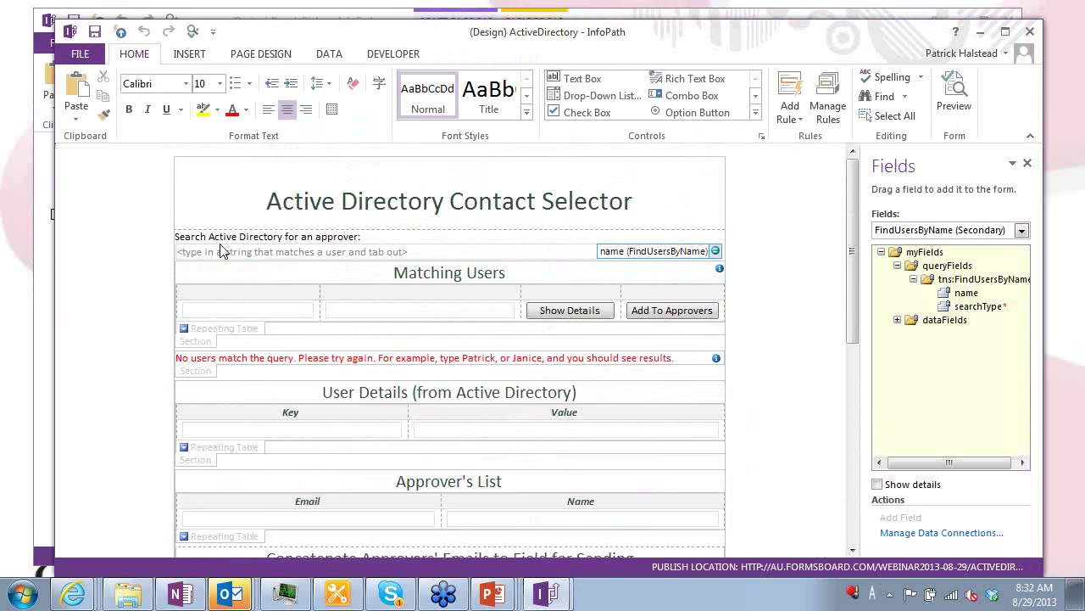
Inspect the search box's Find Users By Name rule and its FindUsersByName query
left_click(242, 253)
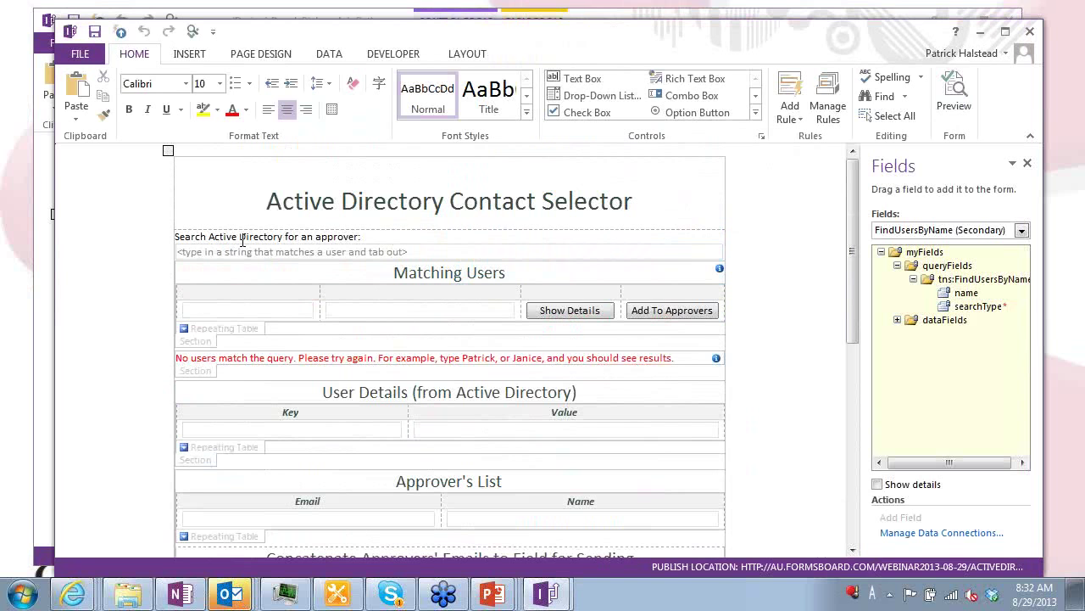
left_click(835, 110)
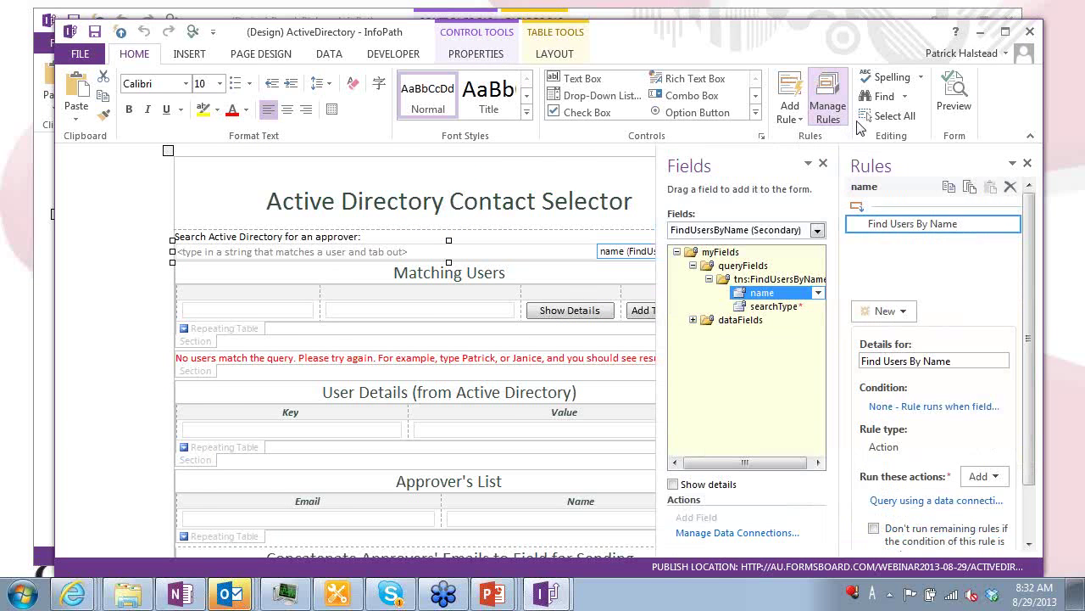
left_click(922, 499)
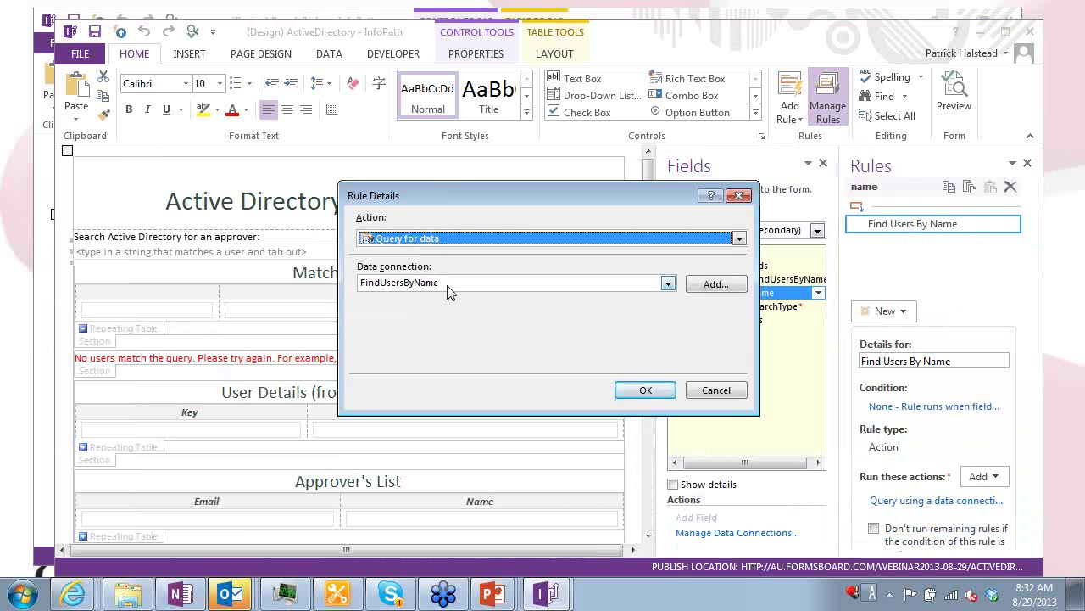
left_click(722, 290)
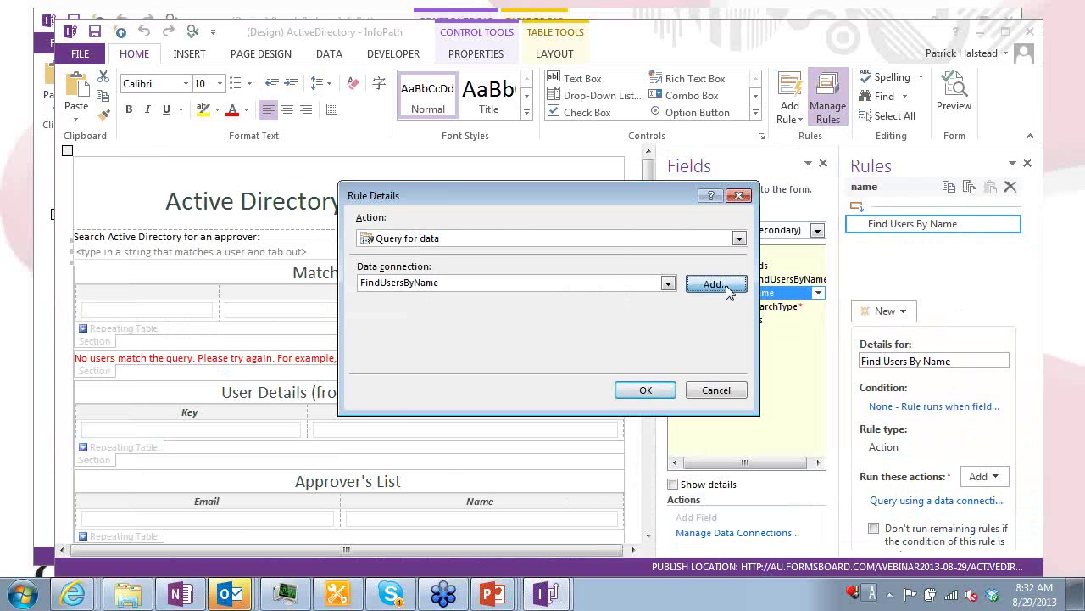
key("Escape")
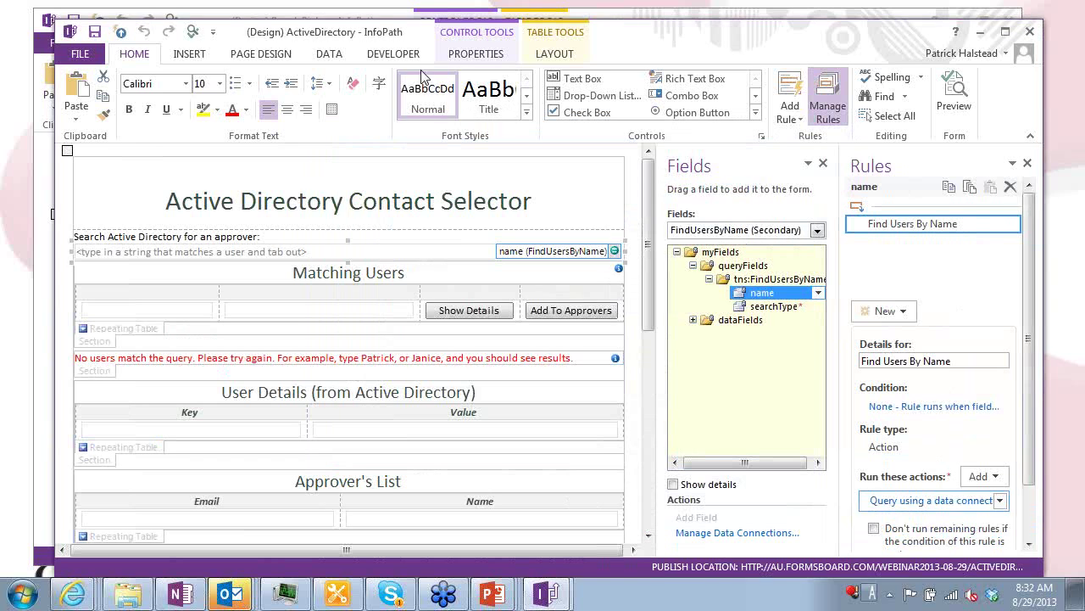
left_click(340, 57)
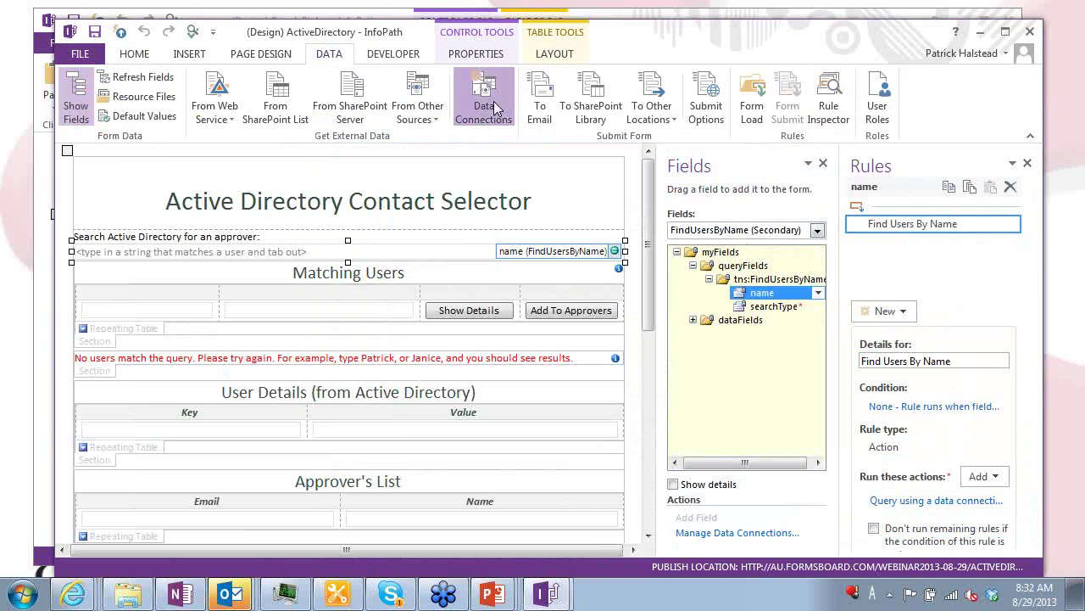
Browse the FindUsersByName connection's web service operations, such as GetAllUsers and GetManagerAlias, without changes
left_click(478, 106)
left_click(406, 155)
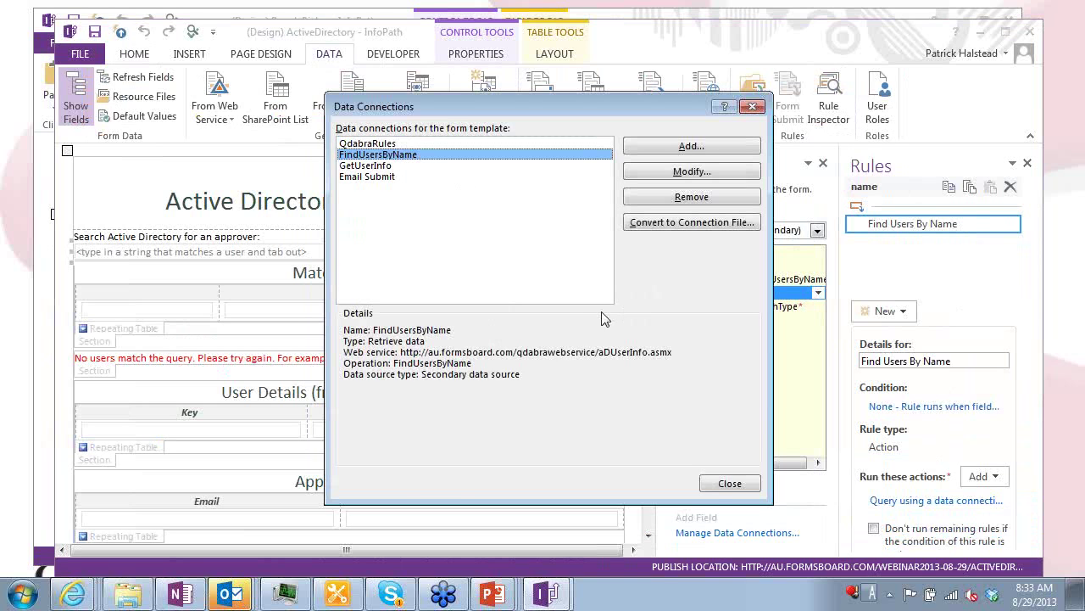
left_click(694, 178)
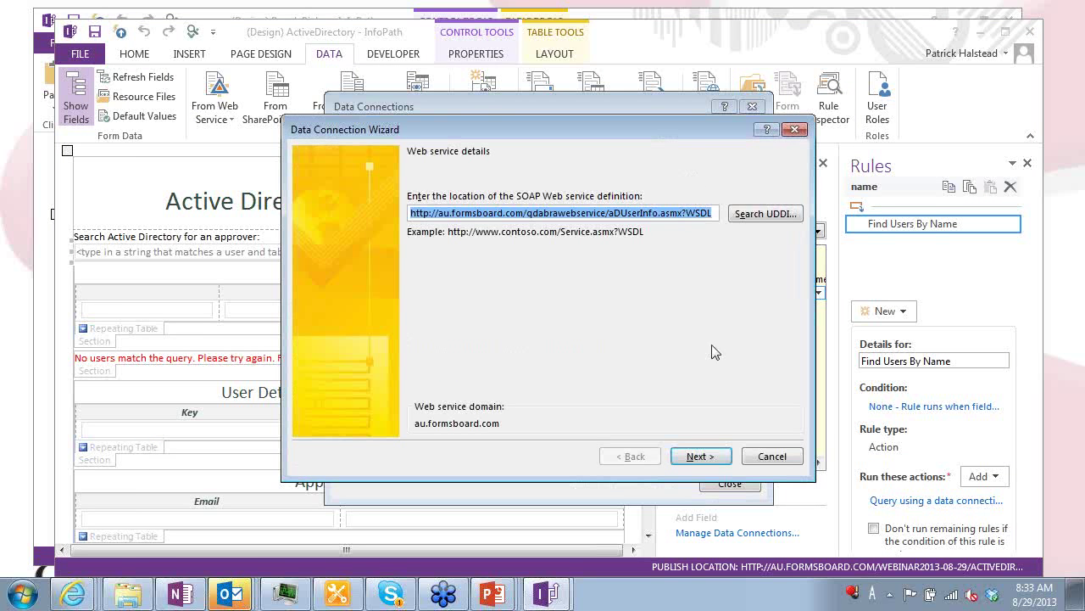
left_click(728, 458)
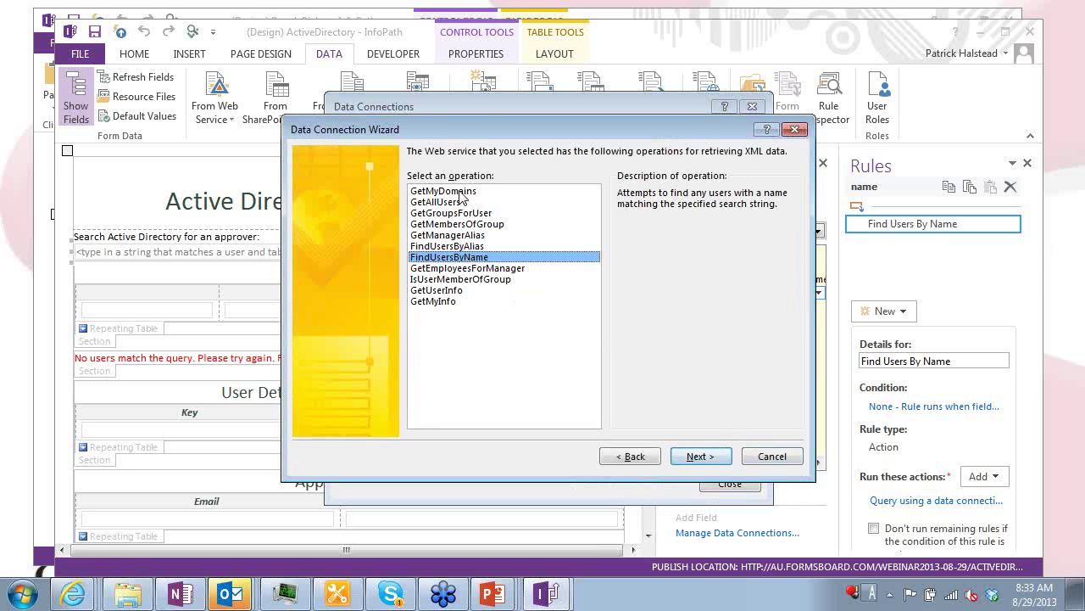
left_click(483, 194)
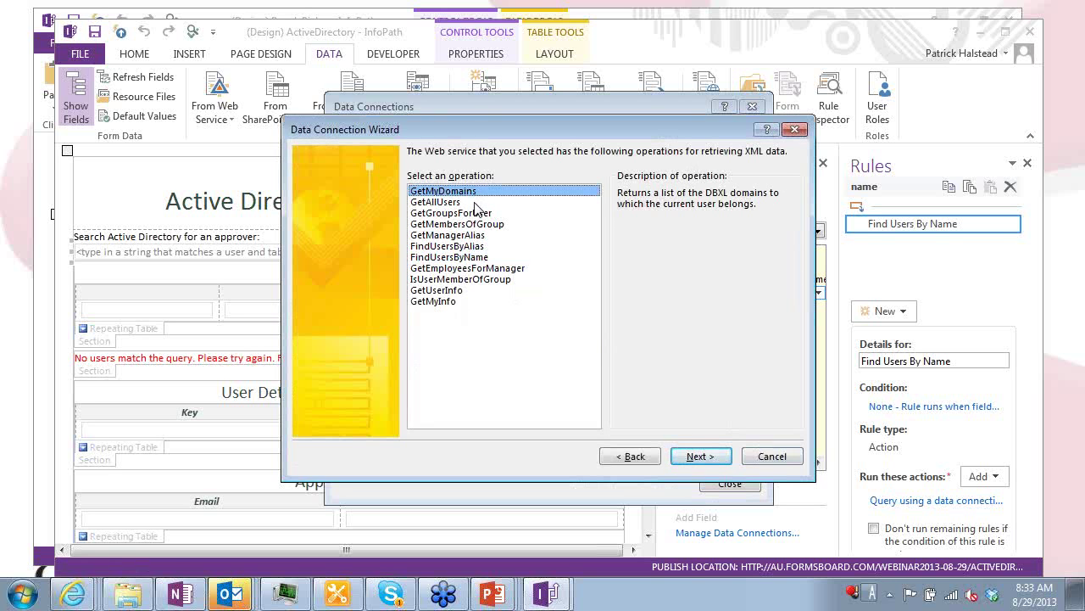
left_click(475, 203)
left_click(484, 213)
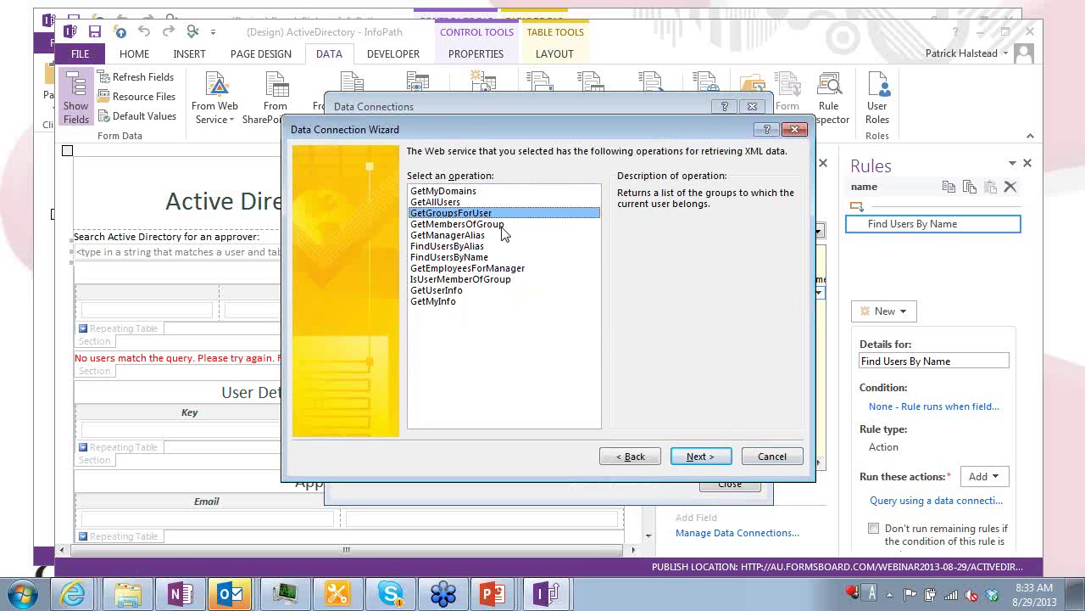
left_click(501, 224)
left_click(492, 235)
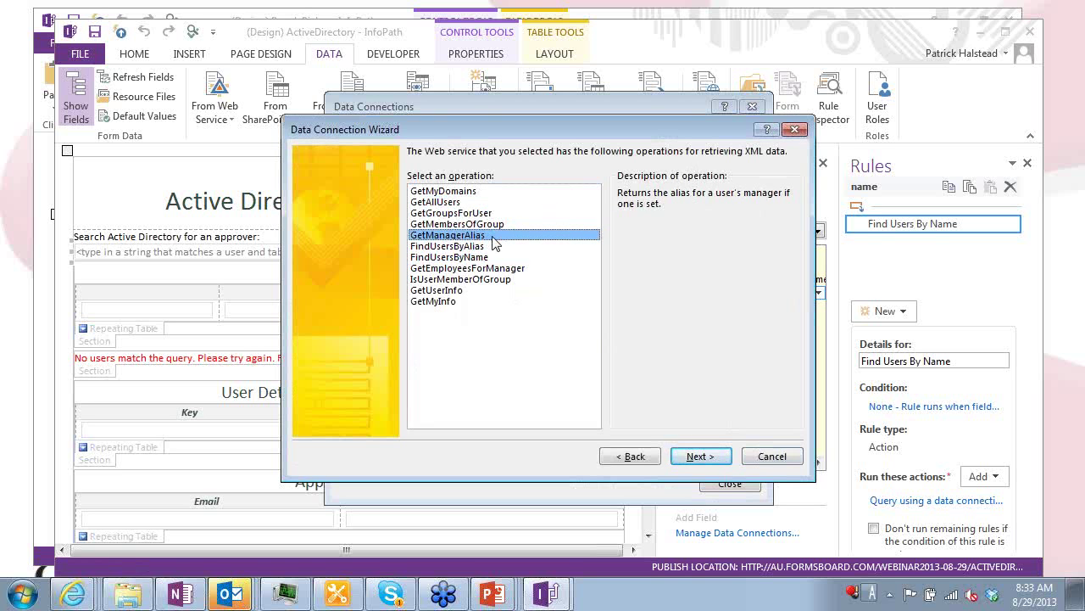
left_click(513, 257)
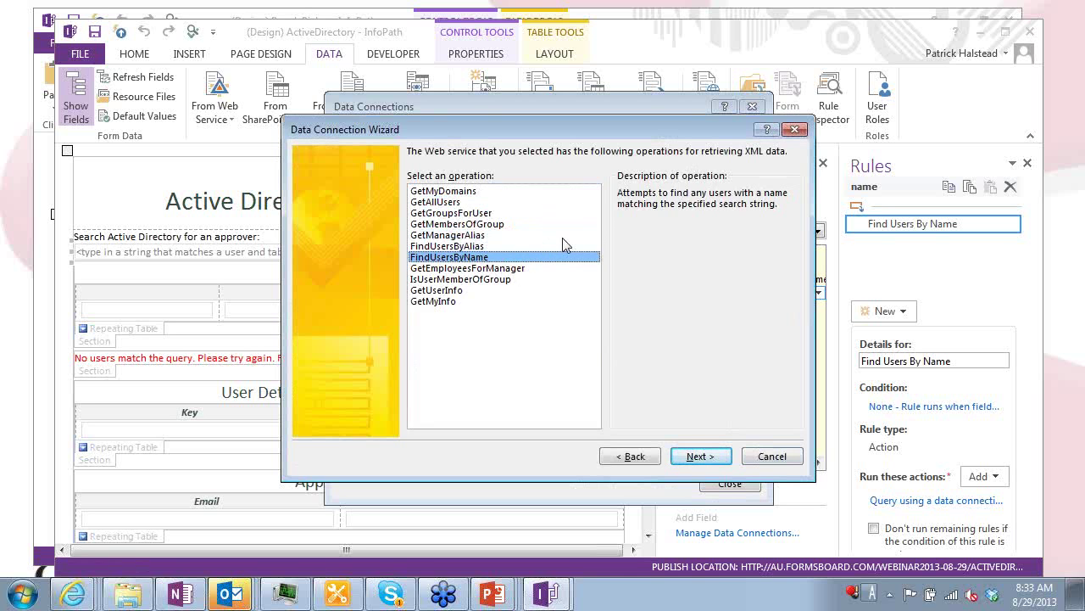
key("Escape")
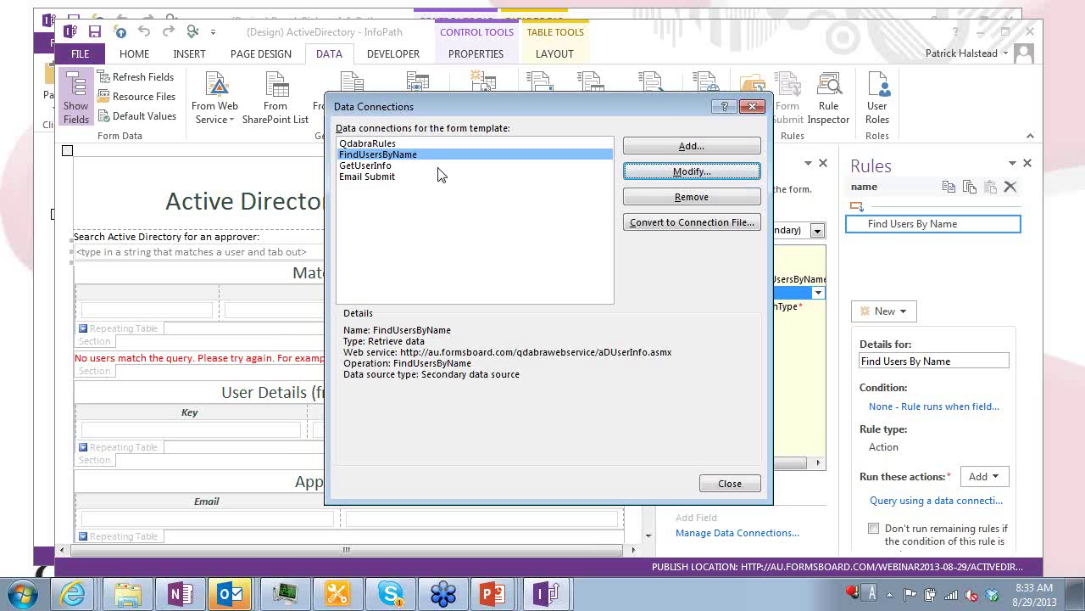
Close Data Connections and inspect the Create Email List button's rules
key("Escape")
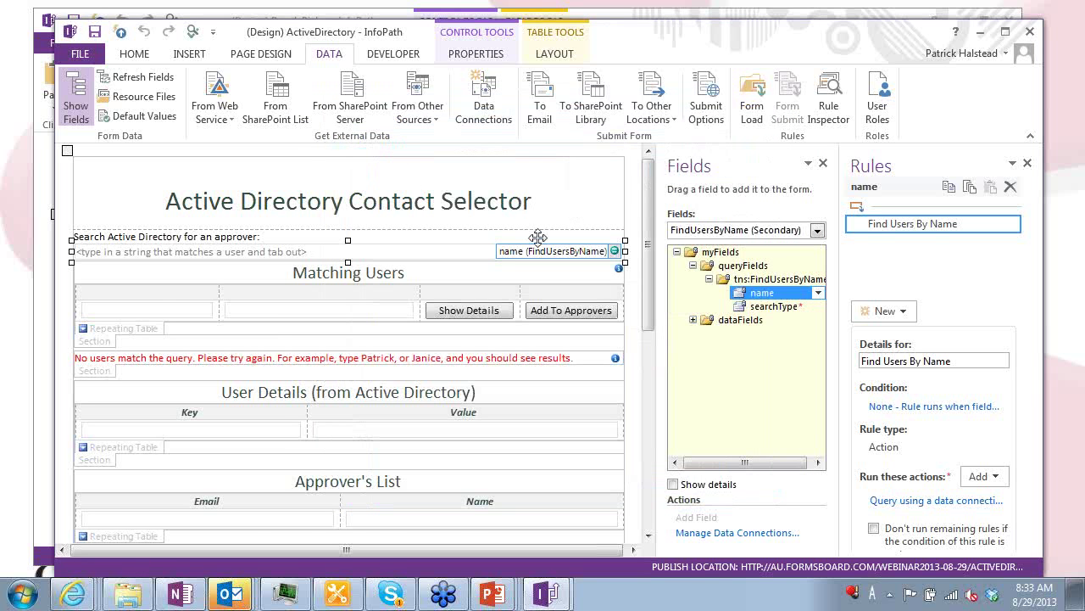
scroll(553, 231, "down", 3)
scroll(553, 231, "down", 7)
scroll(468, 214, "up", 5)
scroll(468, 214, "up", 6)
scroll(465, 203, "down", 11)
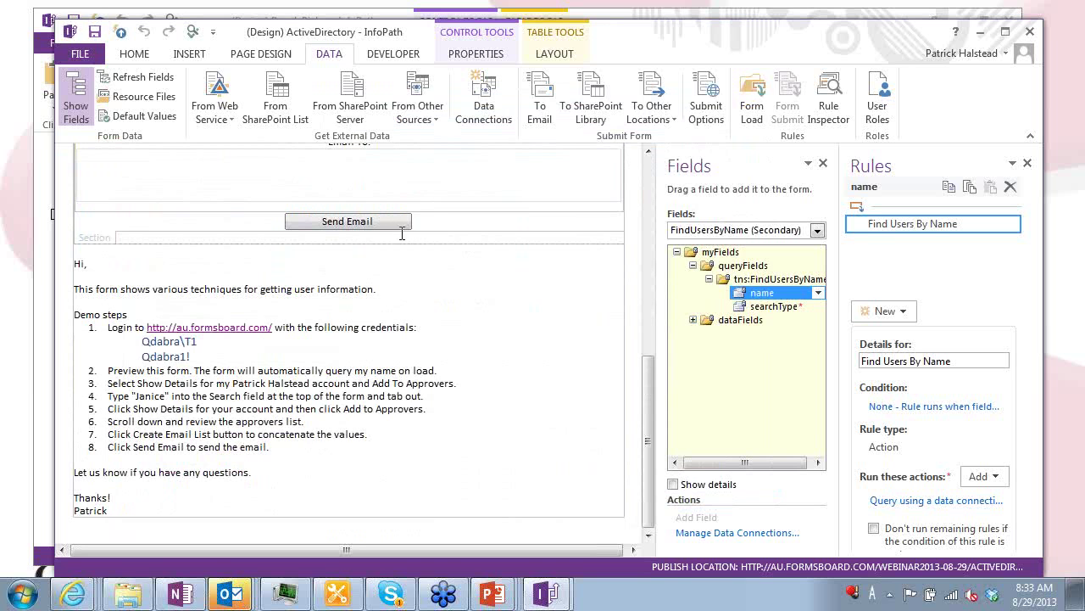
scroll(407, 241, "up", 6)
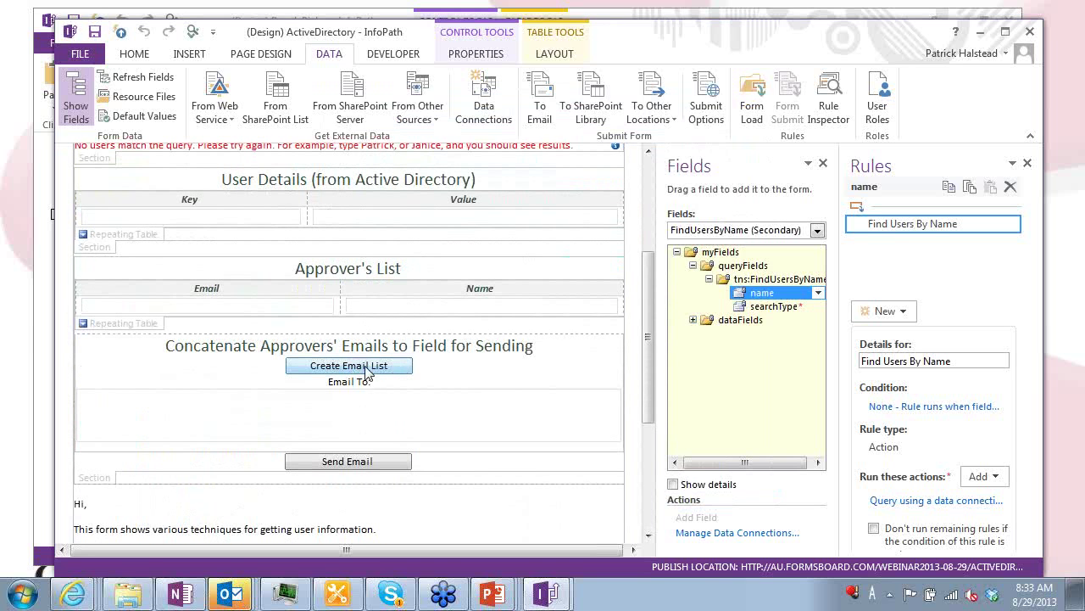
left_click(363, 370)
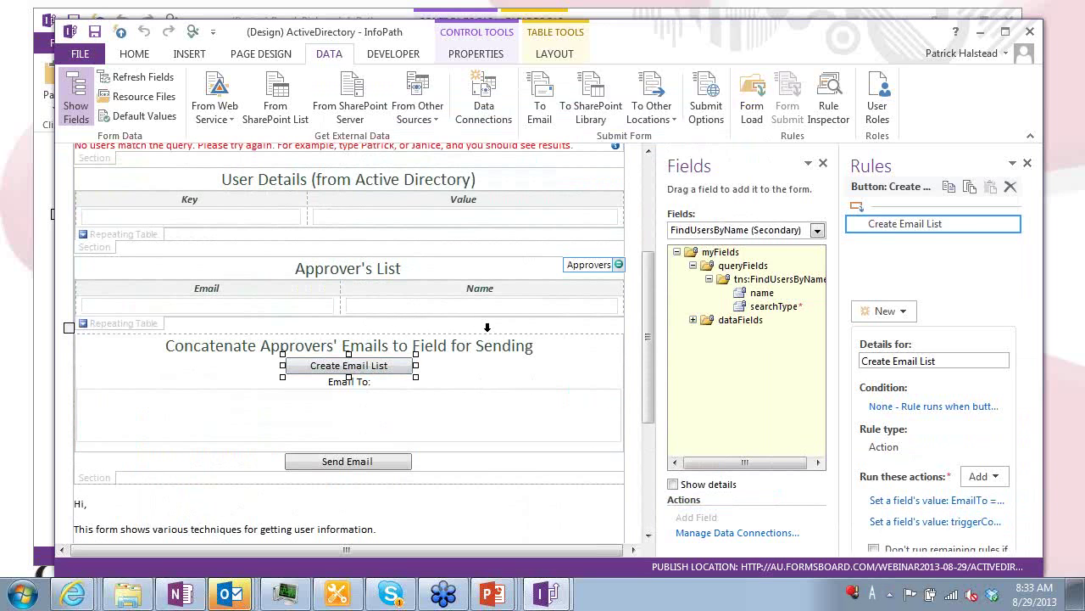
scroll(488, 292, "up", 4)
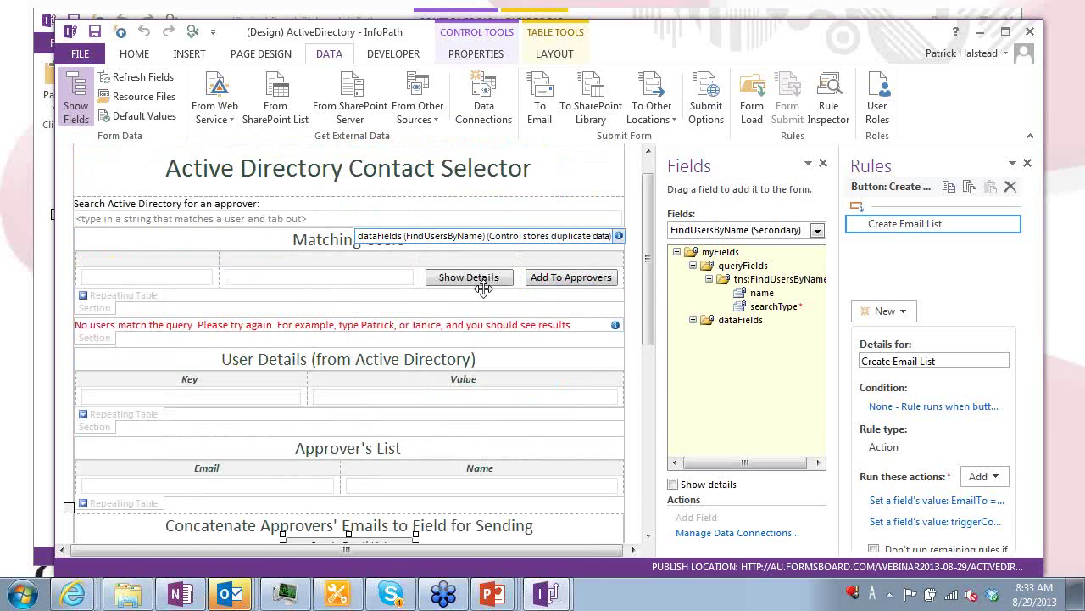
Inspect the Add To Approvers button's Insert User rule details, then switch to PowerPoint
left_click(568, 285)
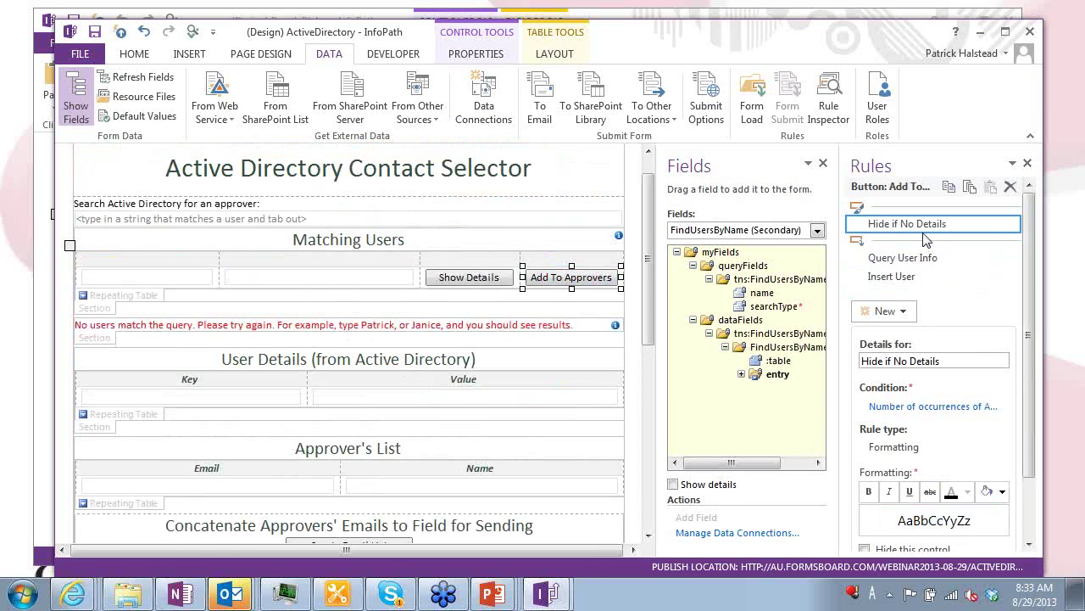
left_click(911, 280)
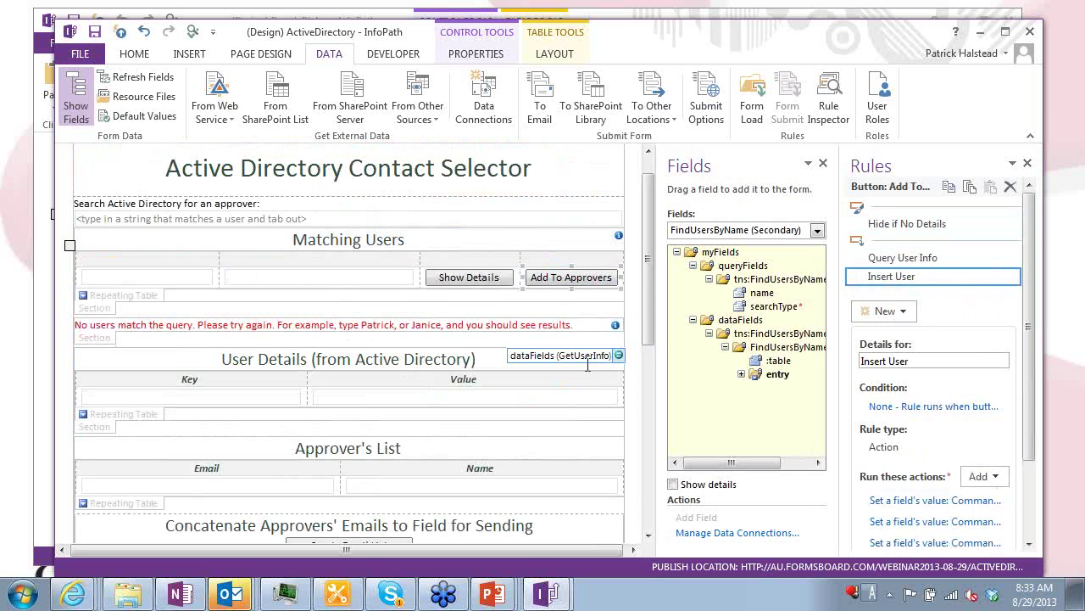
left_click_drag(650, 285, 647, 387)
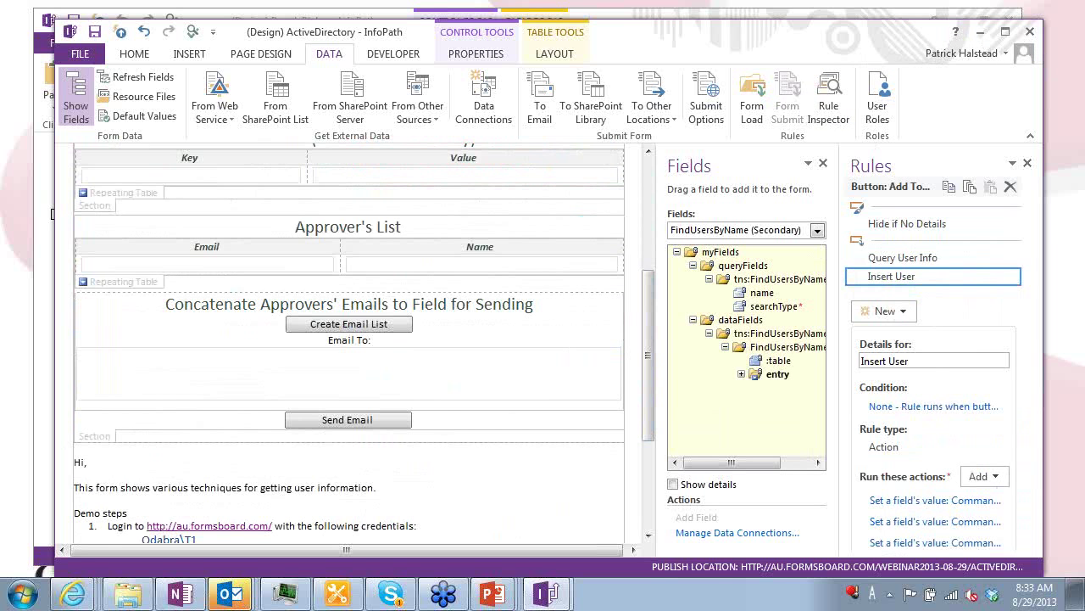
key("alt+Tab")
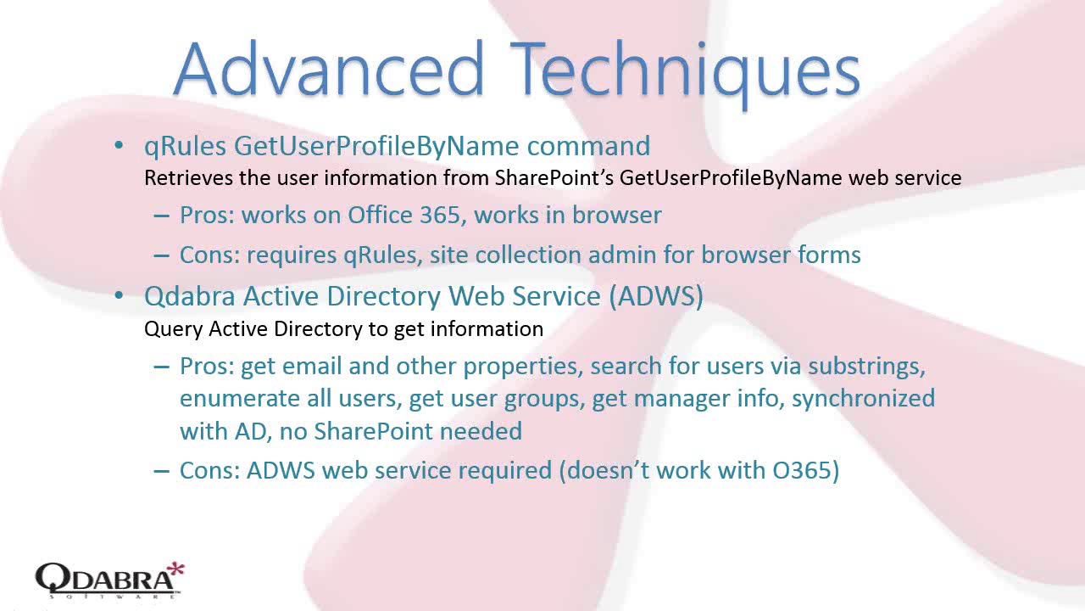
Advance to the Bonus: Copying Multiple Emails slide and switch to the PeoplePicker design
key("Right")
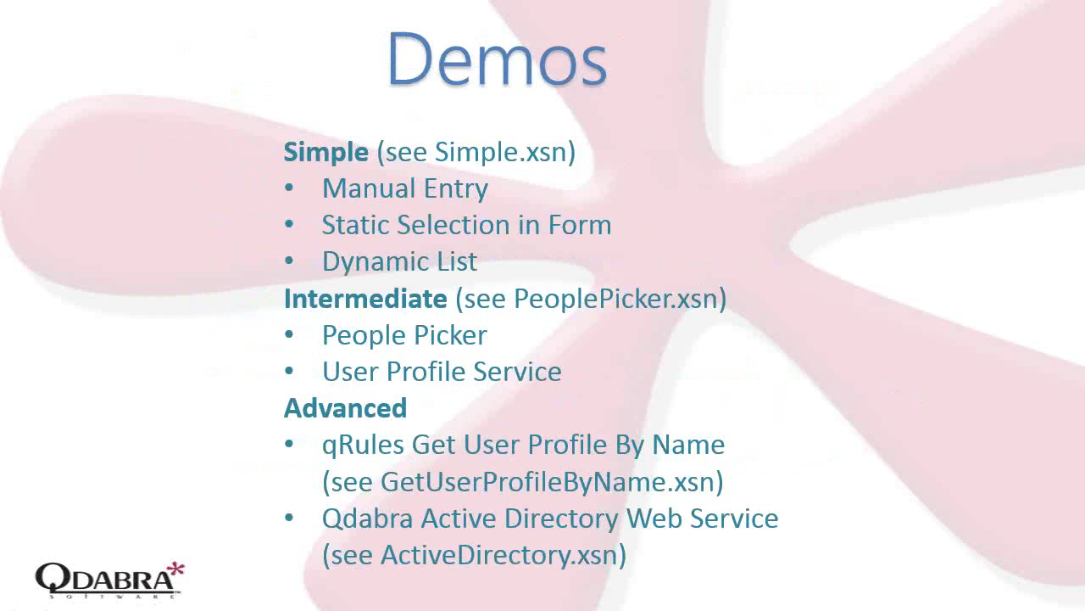
key("Right")
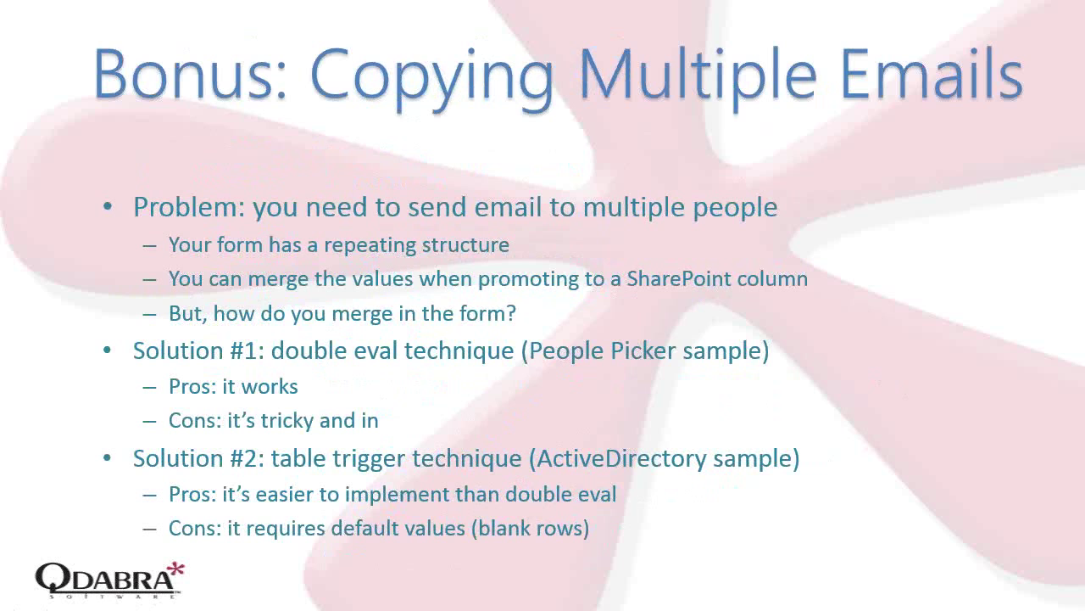
key("alt+Tab")
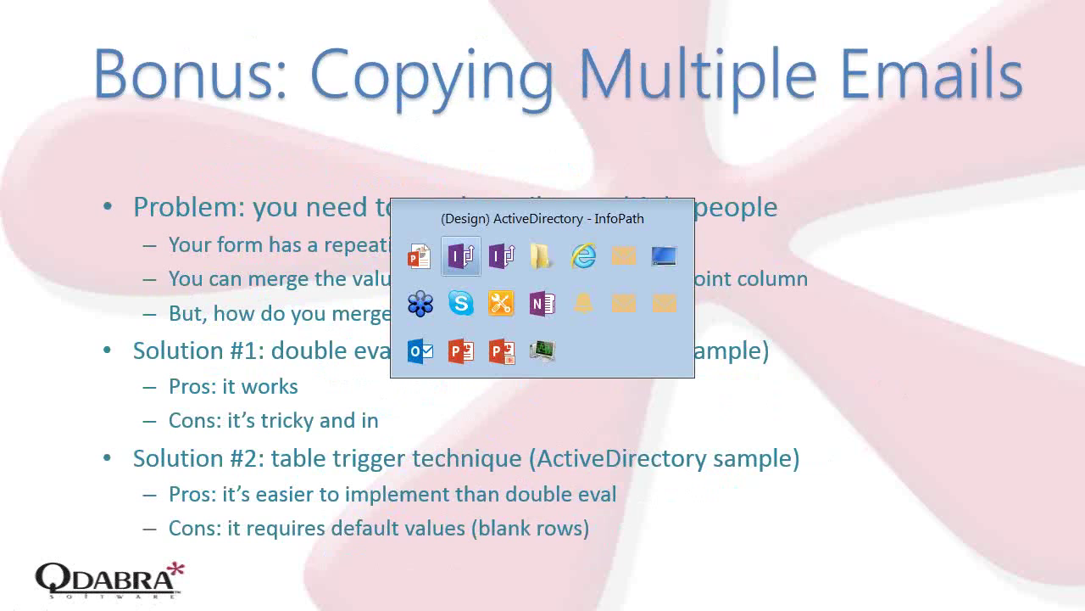
key("alt+Tab")
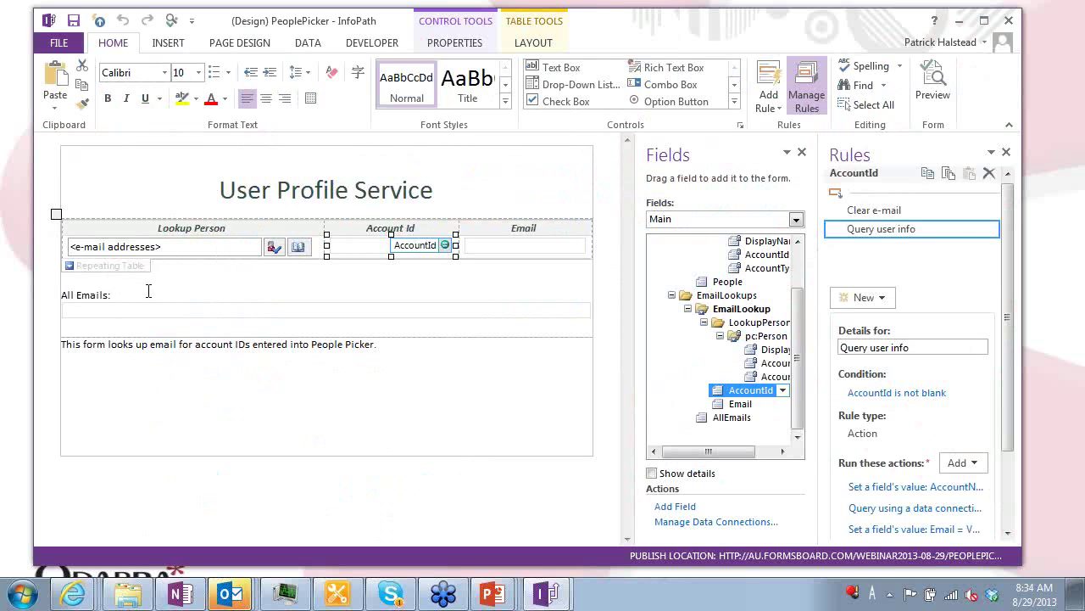
Review AllEmails' double-eval default formula joining non-empty emails with semicolons, then list form views
left_click(115, 315)
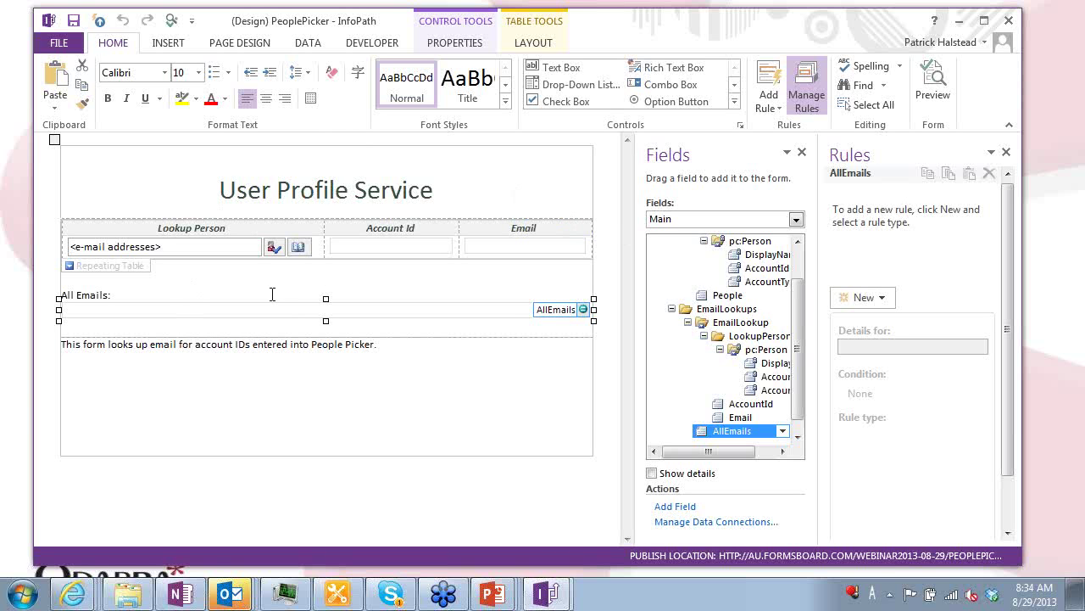
double_click(734, 433)
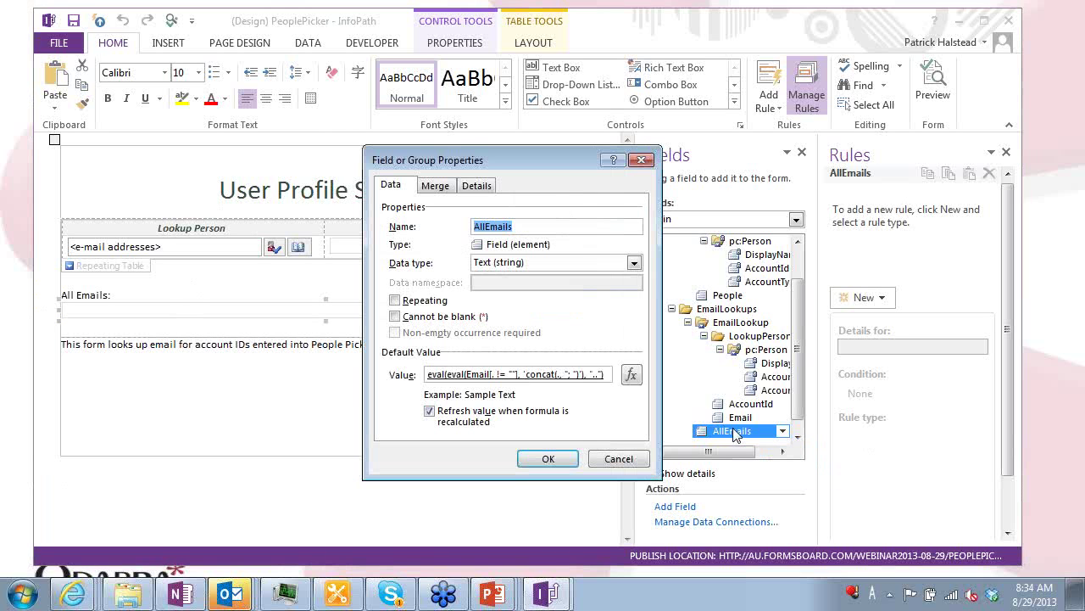
left_click(629, 376)
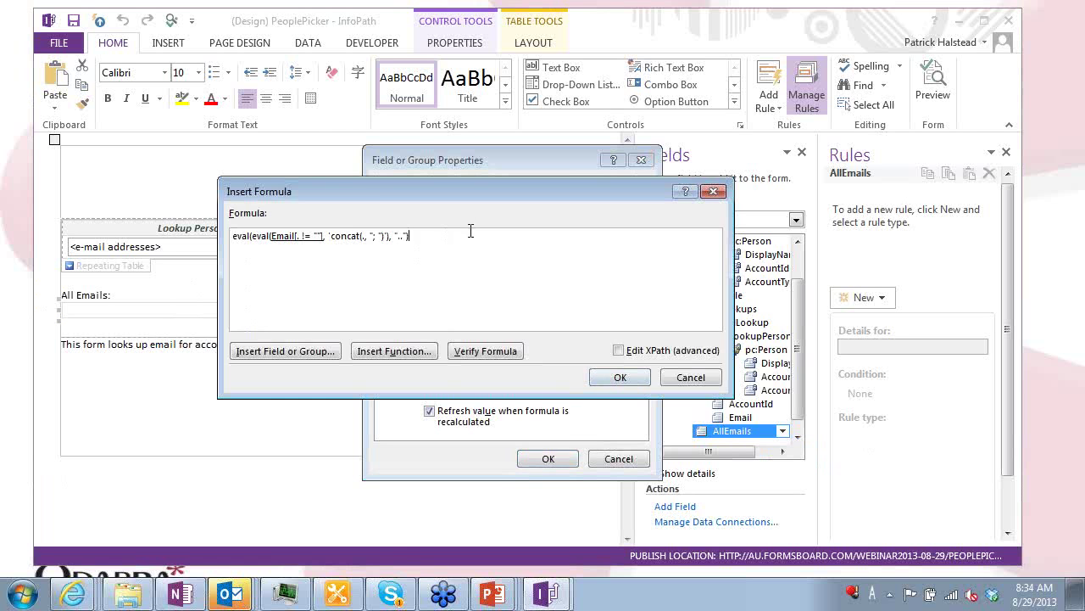
left_click(400, 266)
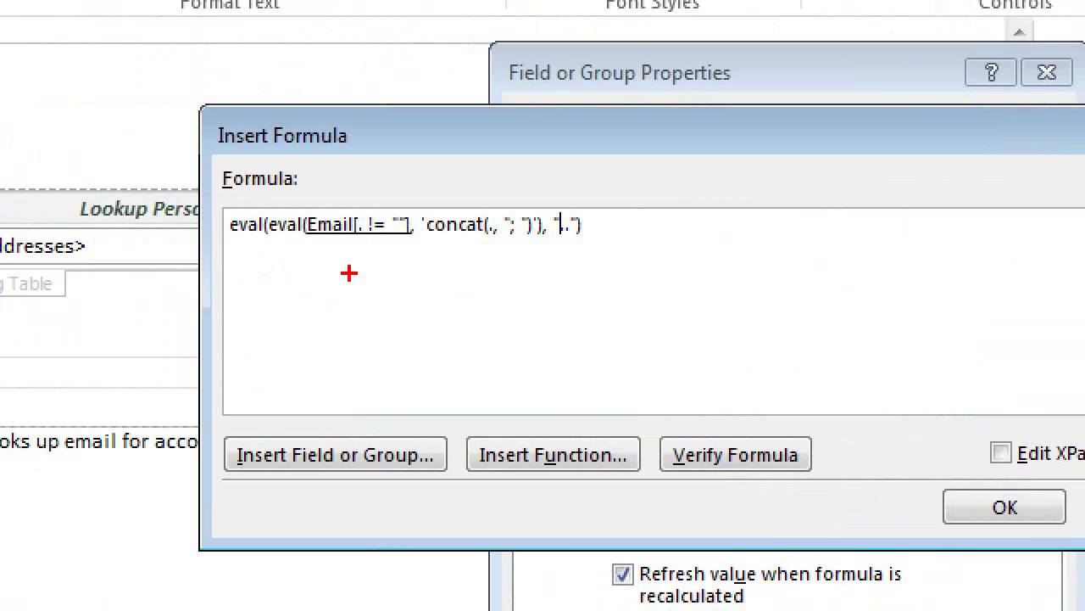
left_click_drag(306, 257, 611, 244)
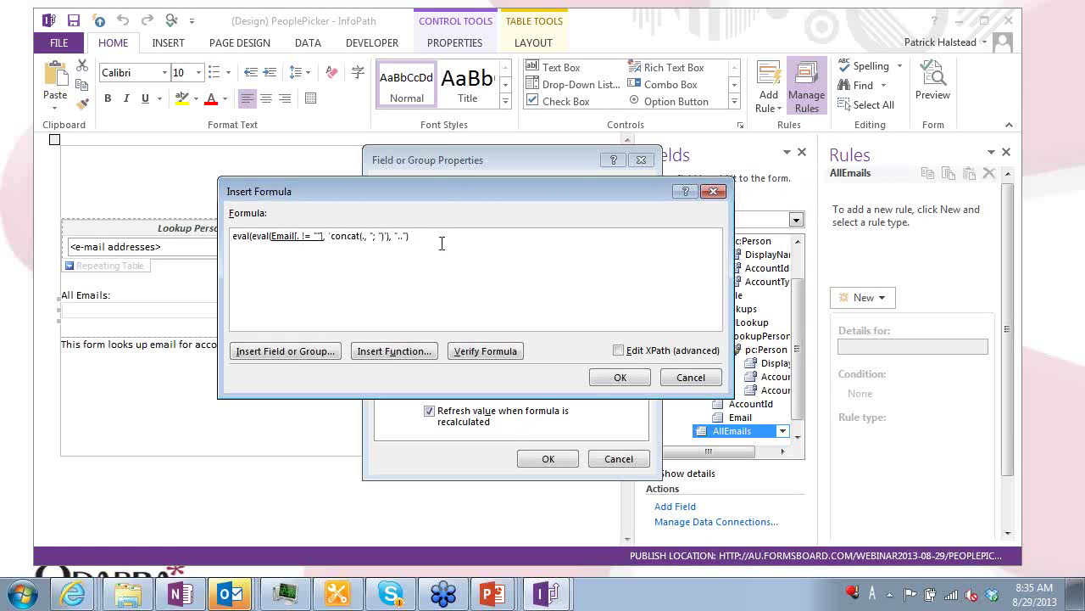
left_click_drag(445, 243, 239, 246)
key("Escape")
key("Escape")
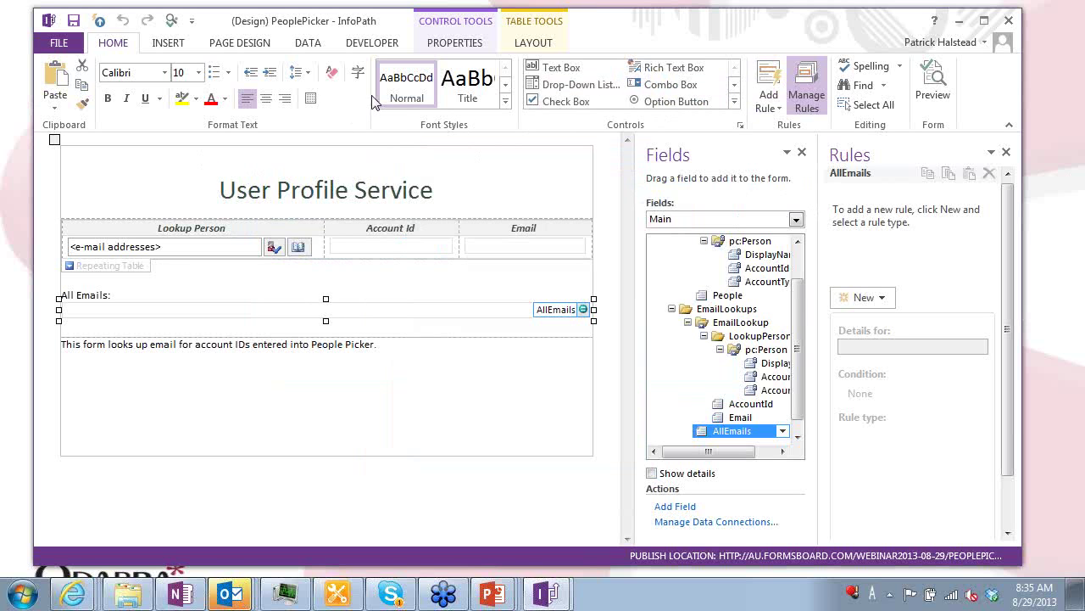
left_click(221, 44)
left_click(126, 85)
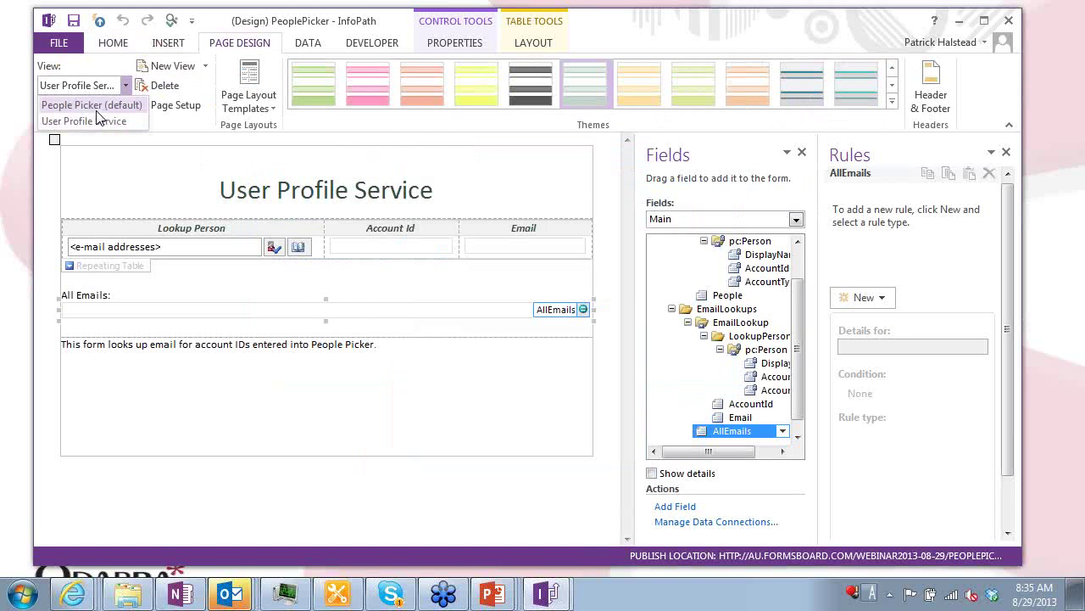
In the People Picker view, examine the People field's default formula and its AccountId filter
left_click(95, 105)
left_click(222, 273)
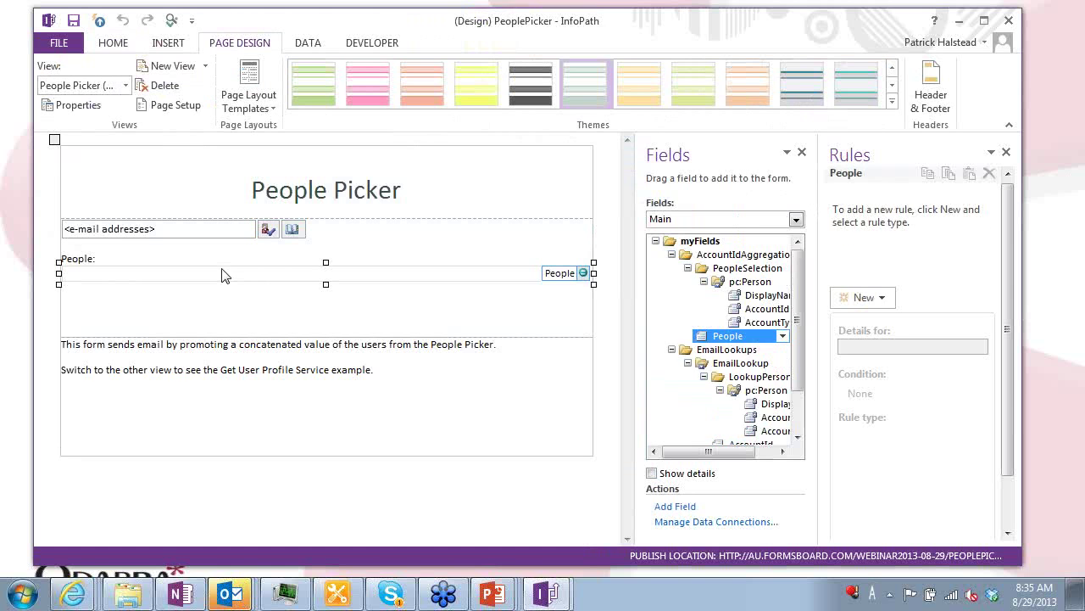
double_click(738, 337)
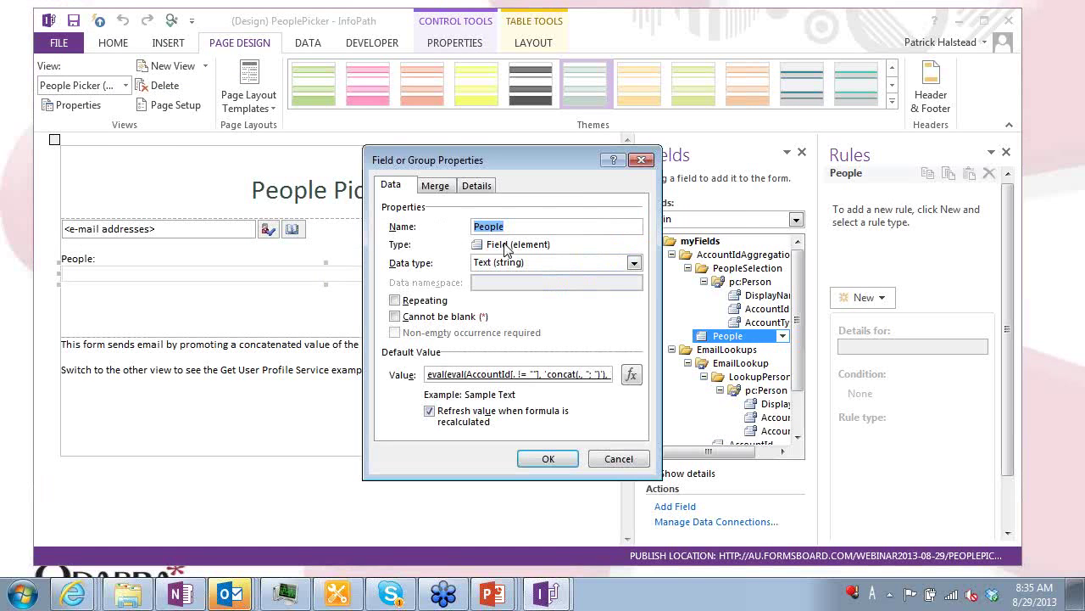
left_click(631, 374)
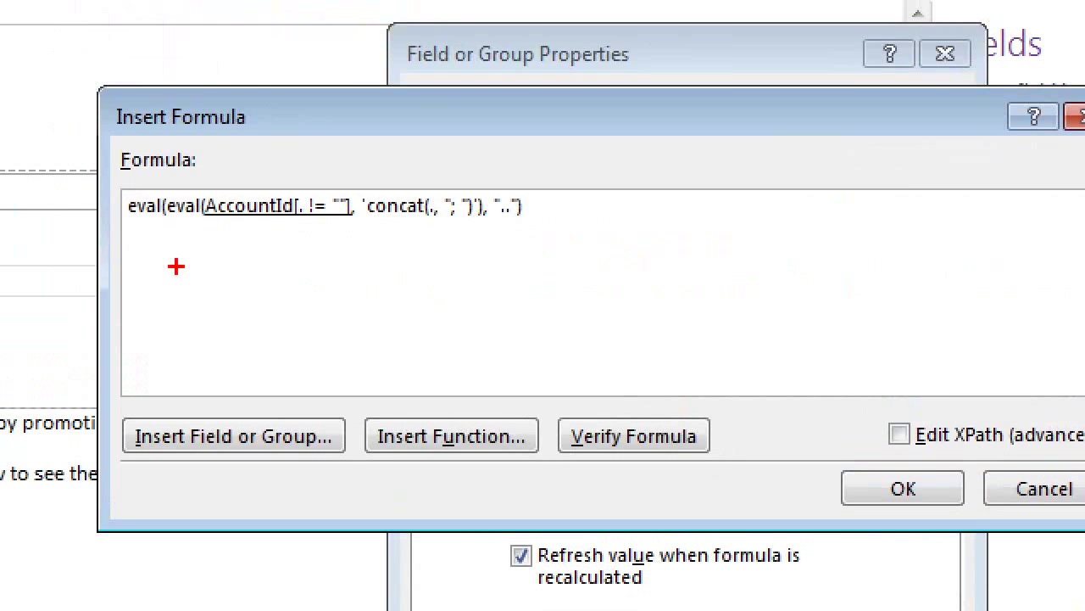
left_click_drag(237, 252, 332, 247)
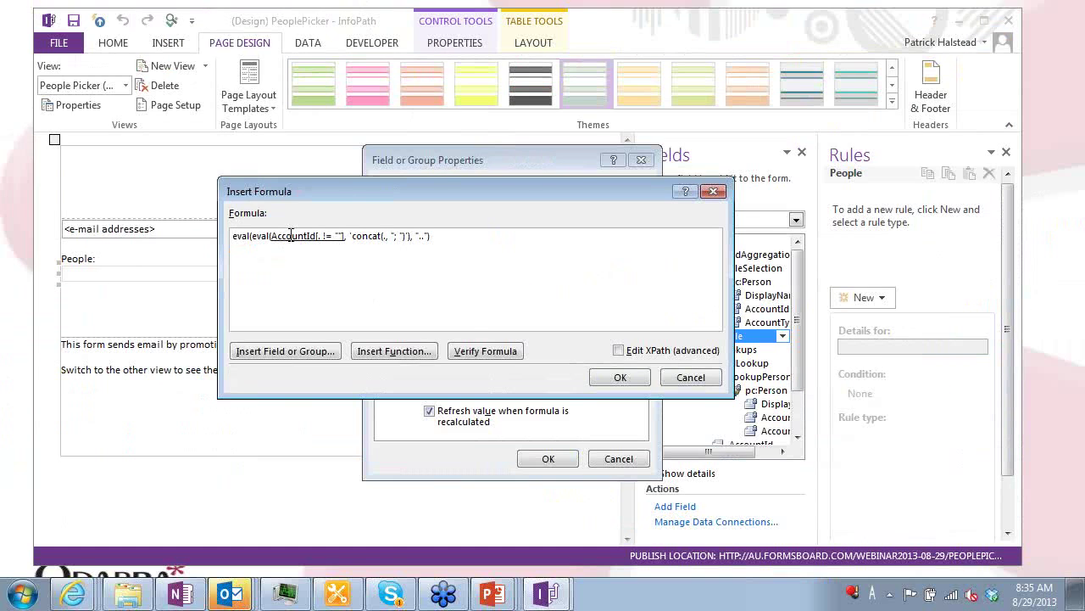
left_click(291, 236)
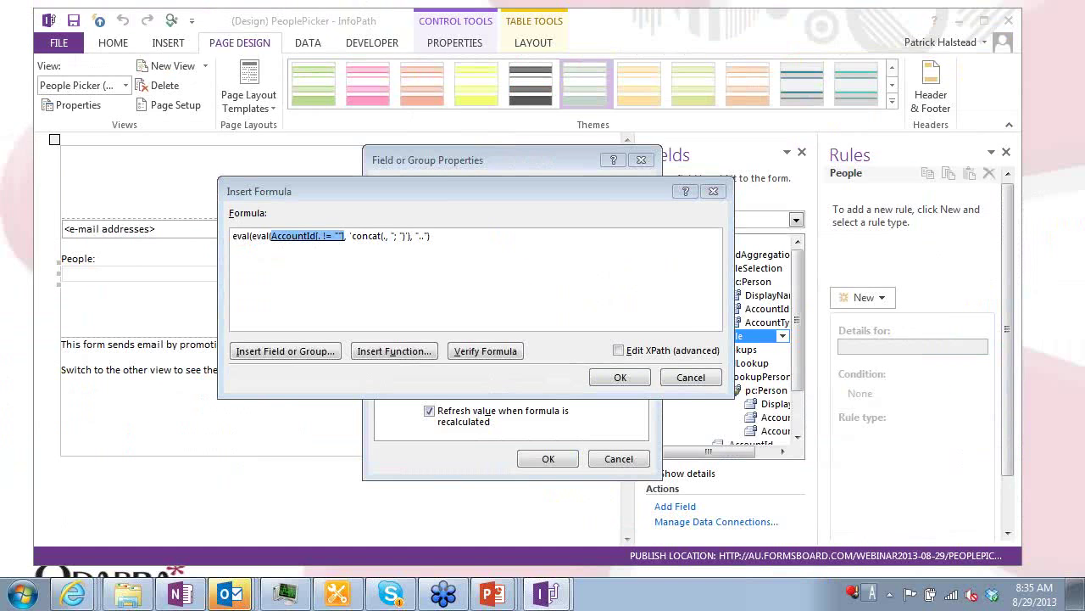
double_click(291, 235)
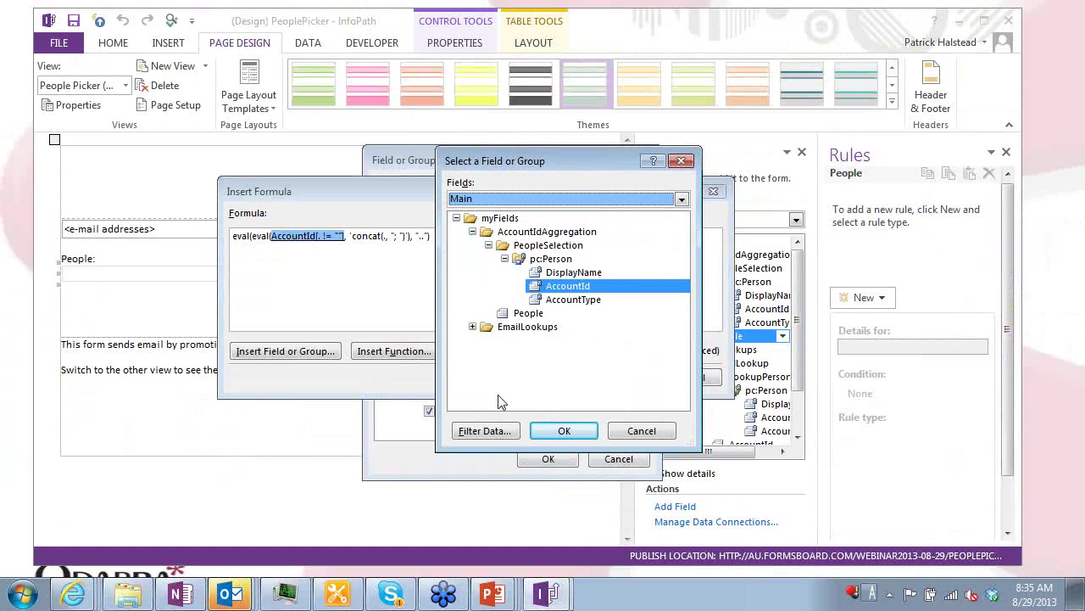
left_click(502, 421)
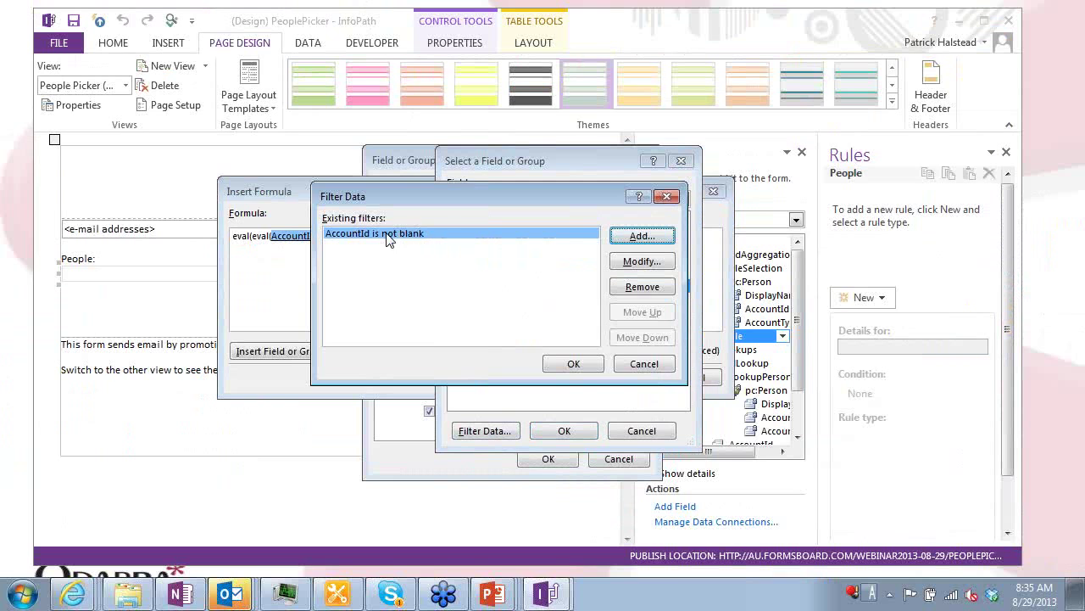
key("Escape")
key("Escape")
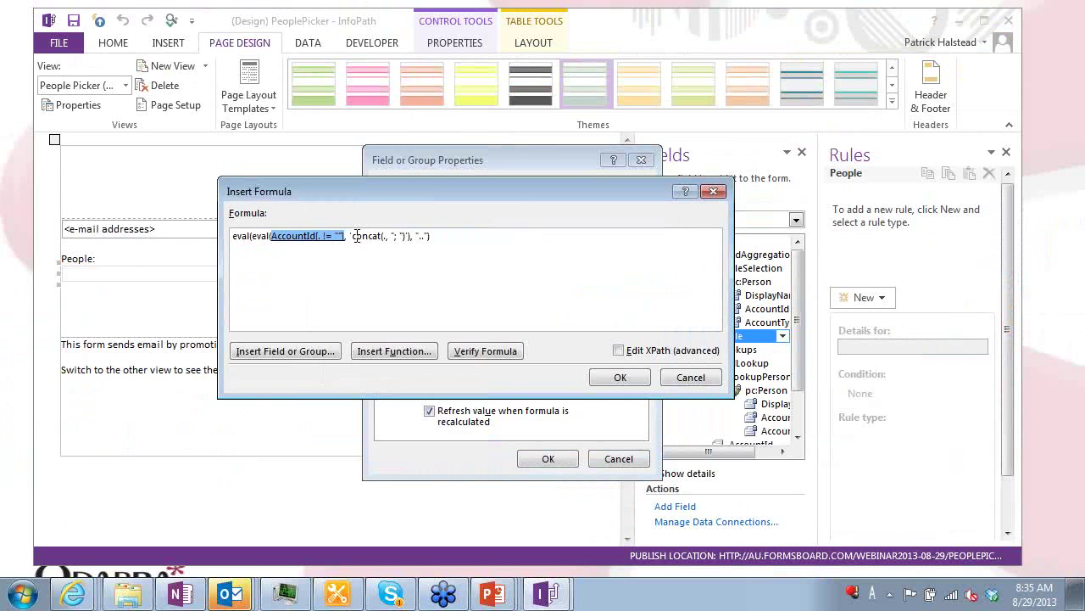
Point out the formula's concat part and AccountId reference, then close both dialogs
left_click_drag(351, 236, 435, 237)
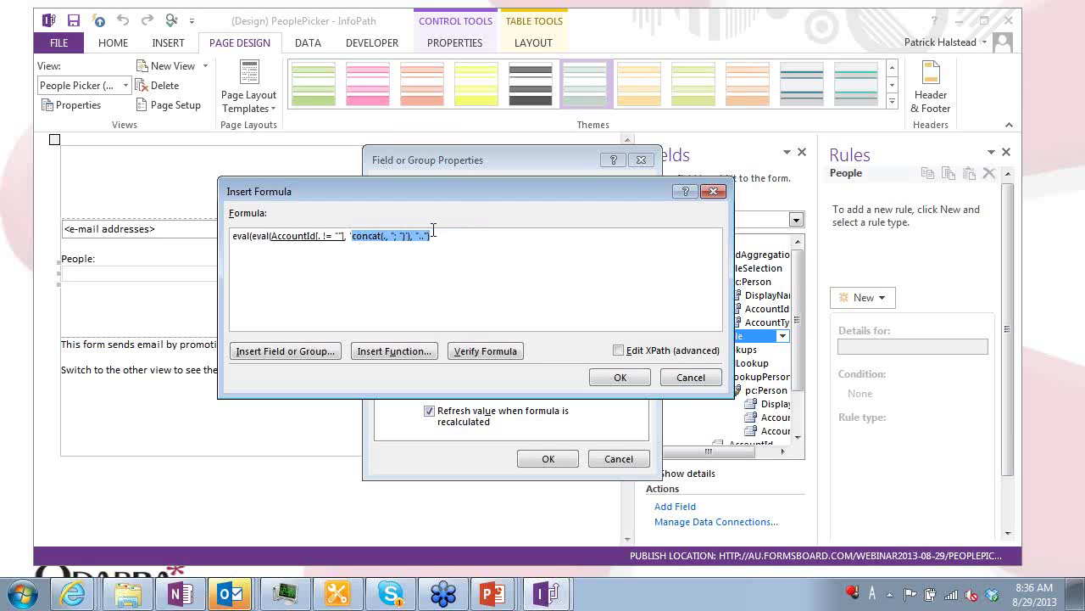
left_click(283, 243)
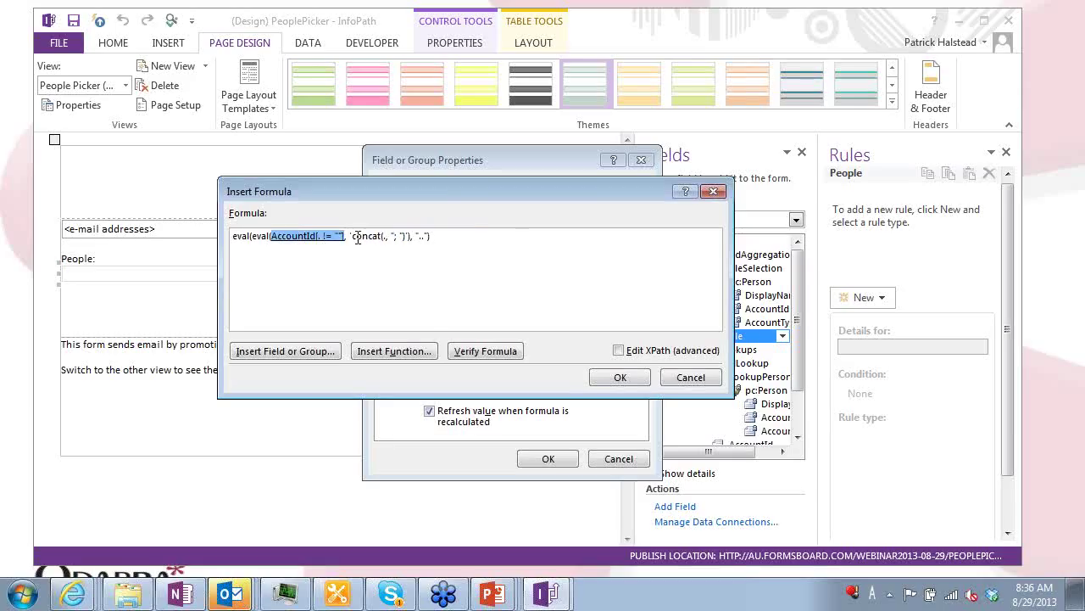
left_click(354, 236)
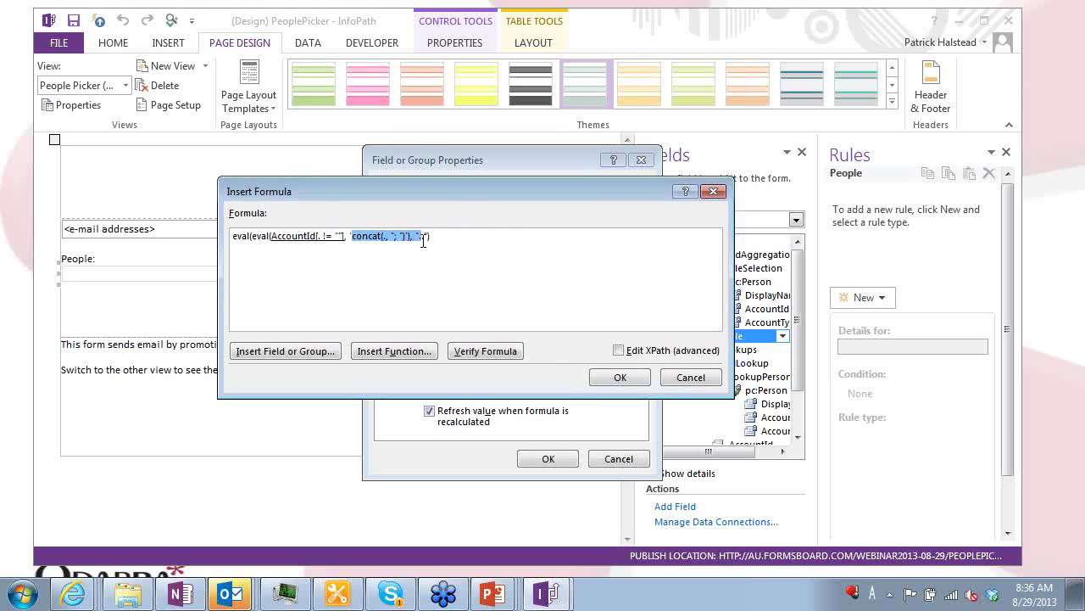
left_click(385, 241)
left_click(293, 238)
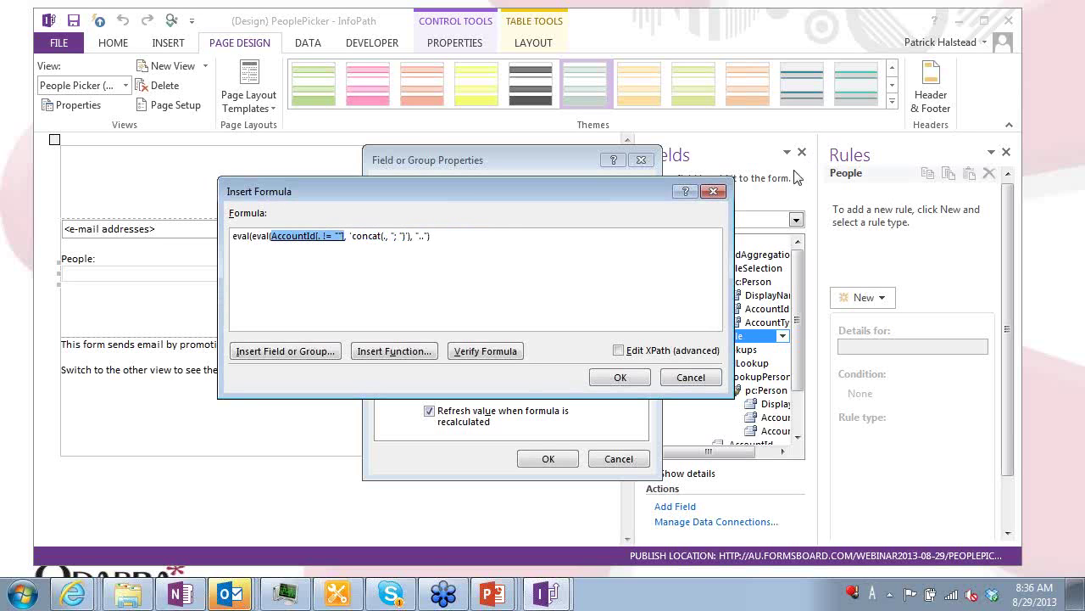
left_click(719, 192)
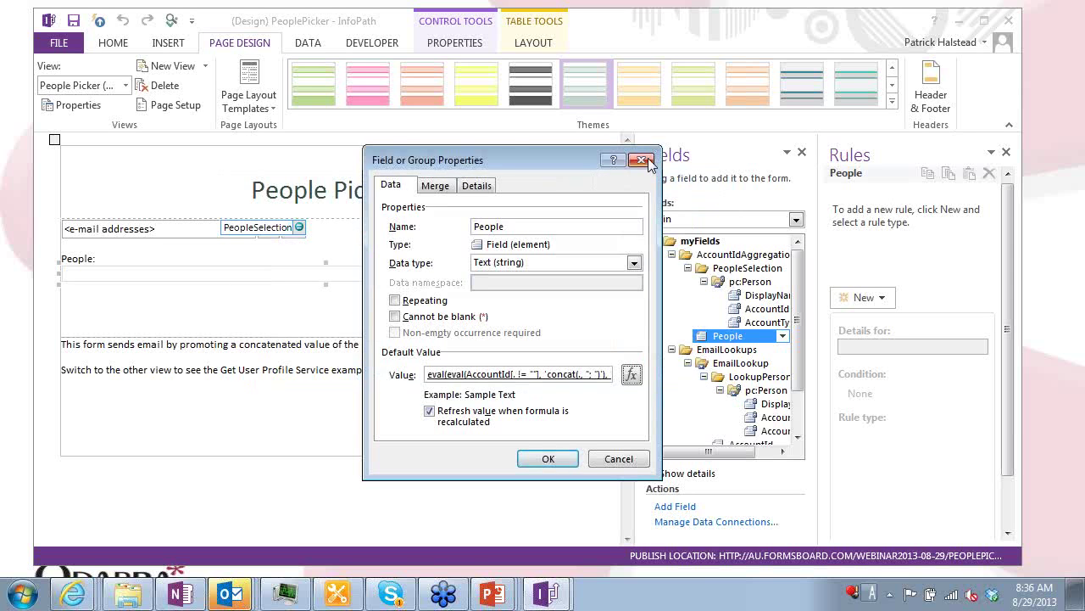
left_click(652, 162)
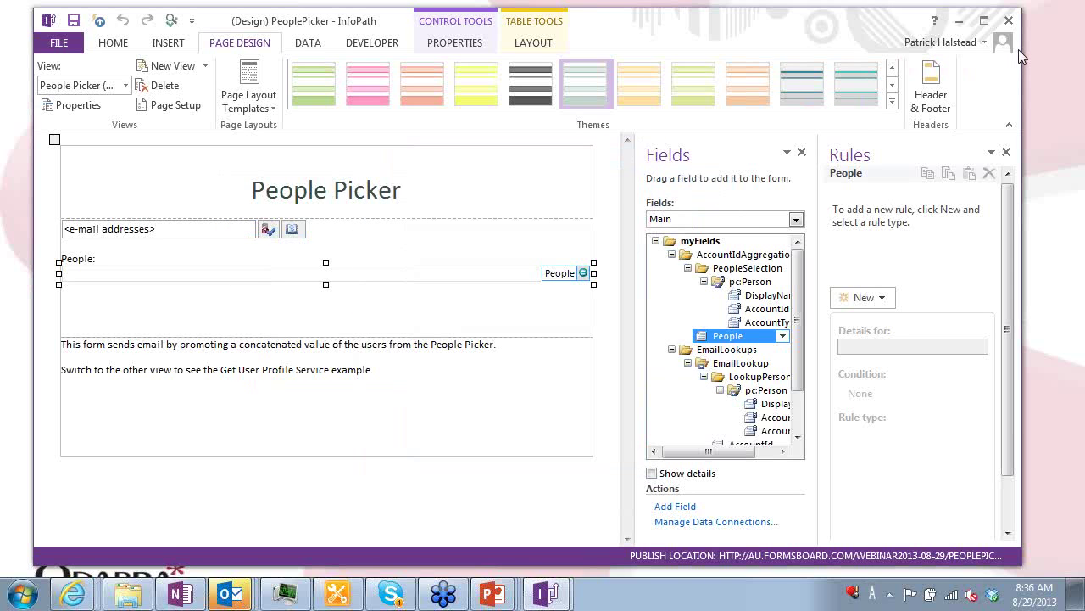
Close the PeoplePicker design without saving and switch to the ActiveDirectory design
left_click(1009, 22)
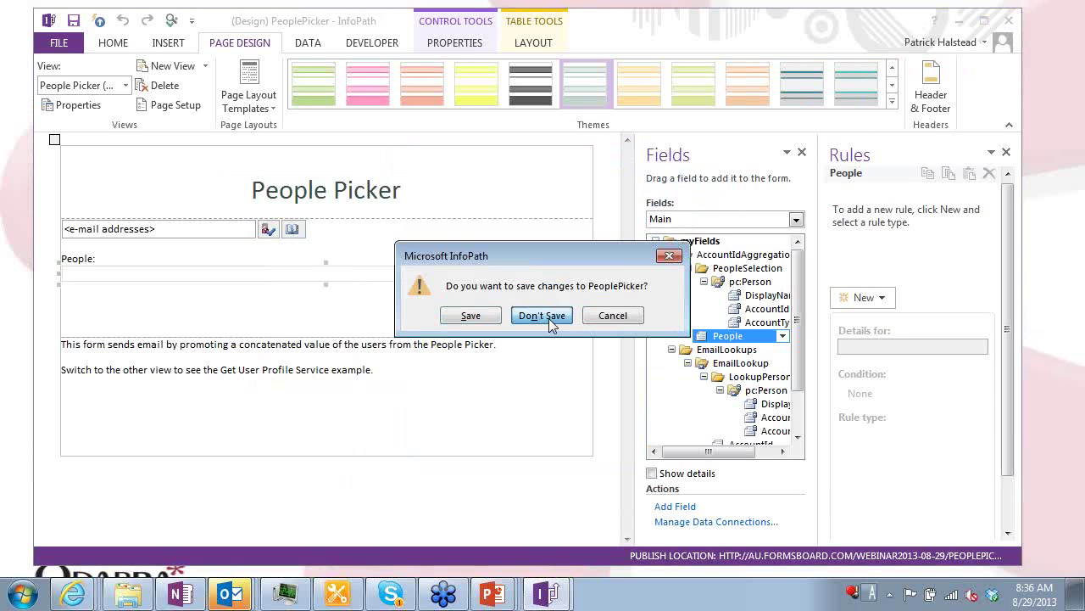
left_click(542, 315)
key("alt+Tab")
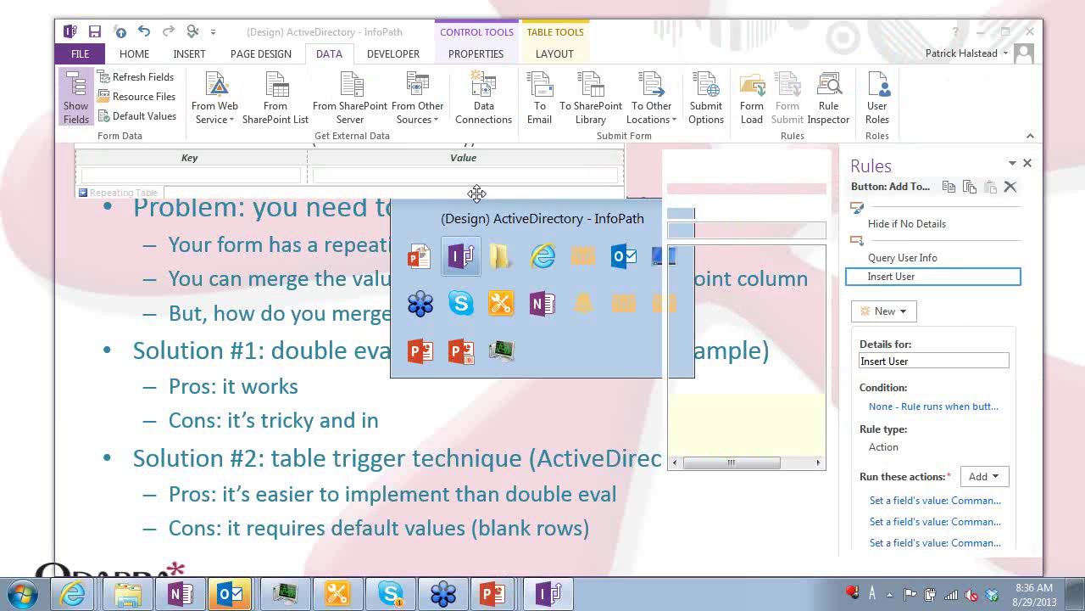
Show Main data source fields, expand Approvers > Approver, and view triggerCopy's rules
scroll(487, 278, "down", 2)
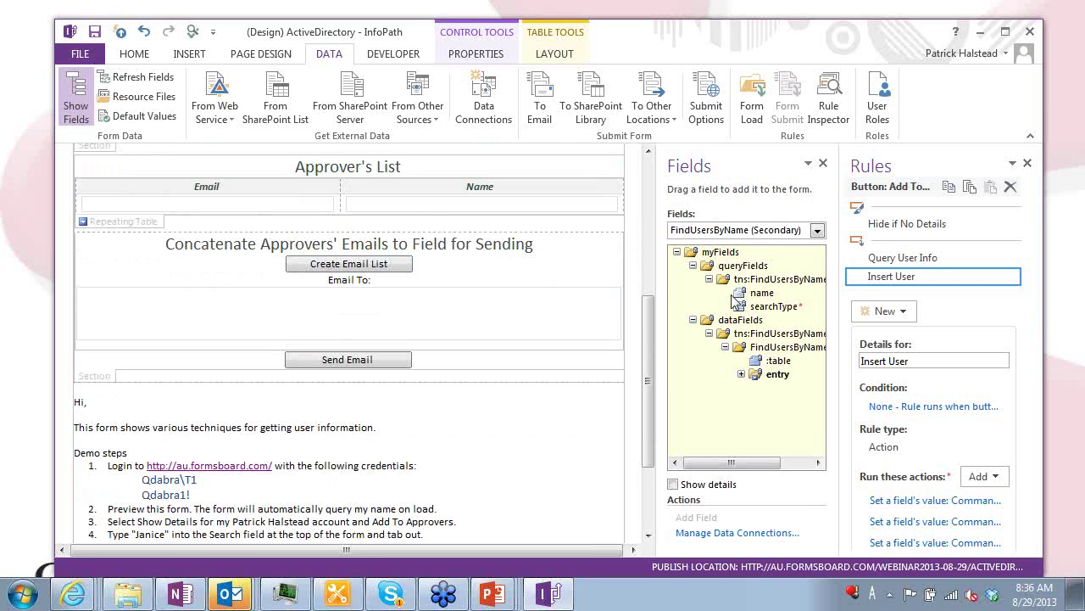
left_click(738, 230)
left_click(723, 246)
left_click(693, 279)
left_click(709, 292)
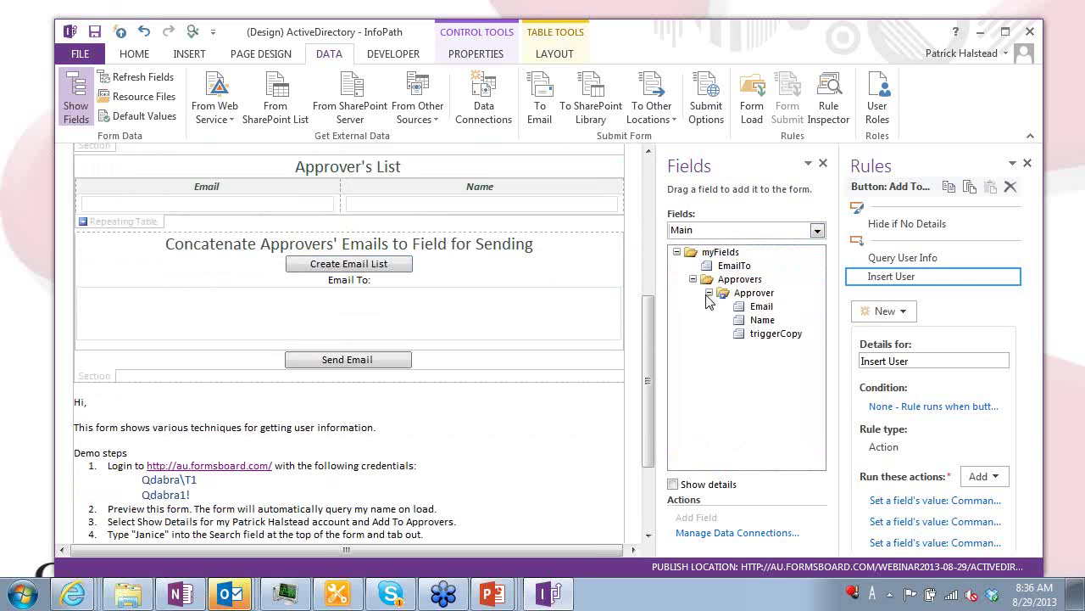
left_click(769, 336)
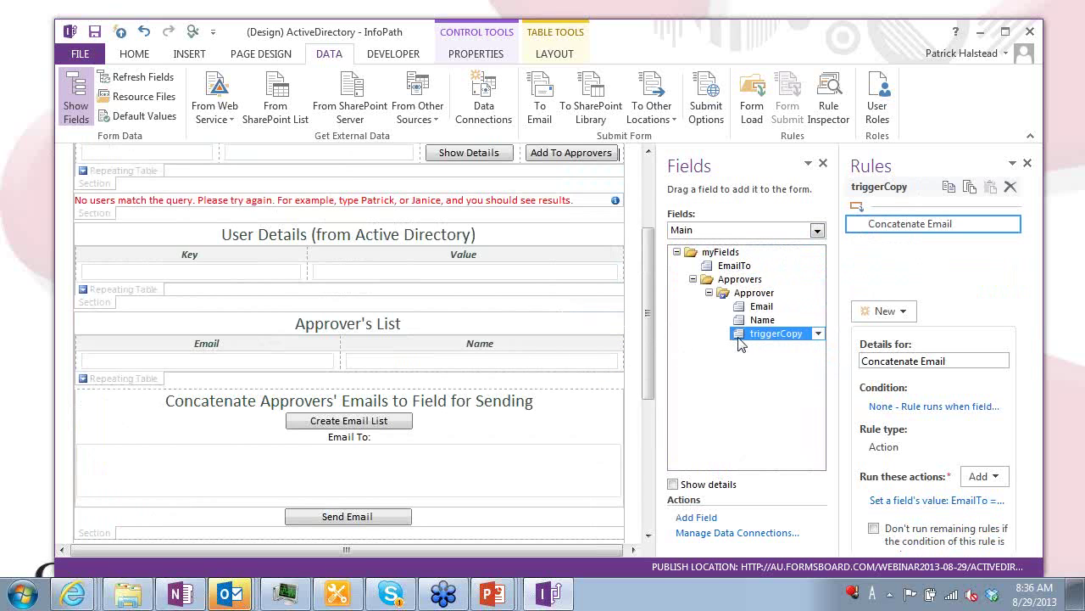
Check Create Email List's action setting triggerCopy to "false", then reshow the Concatenate Email rule
left_click(373, 422)
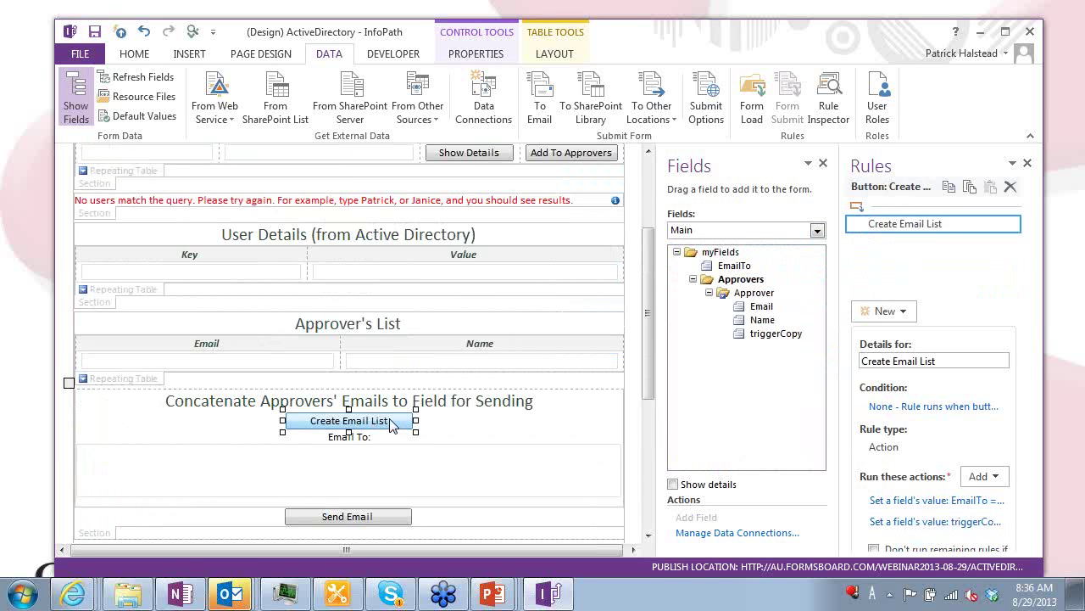
left_click(958, 525)
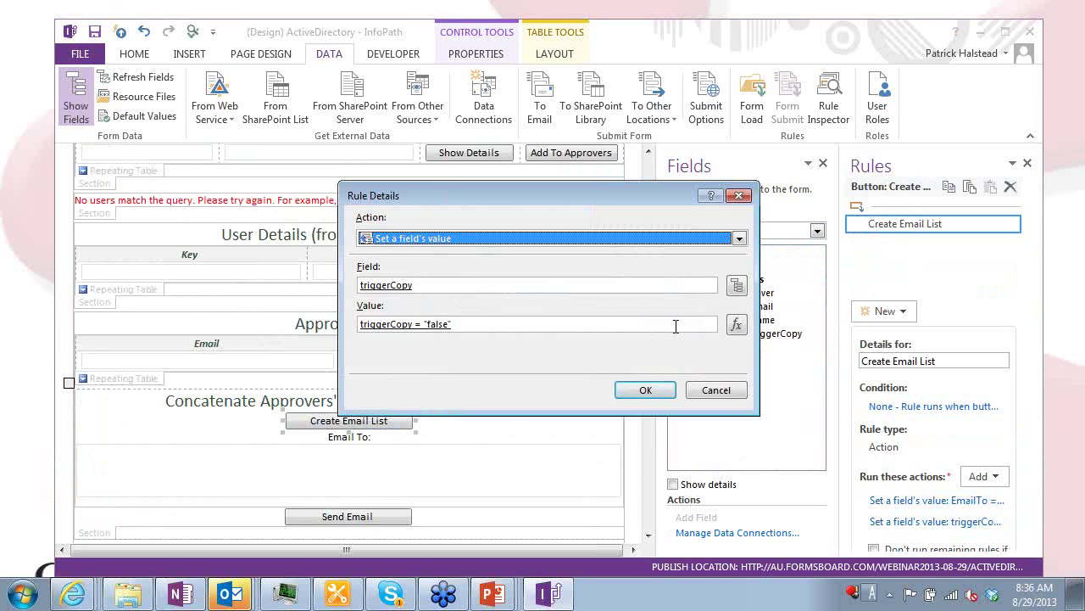
left_click(736, 326)
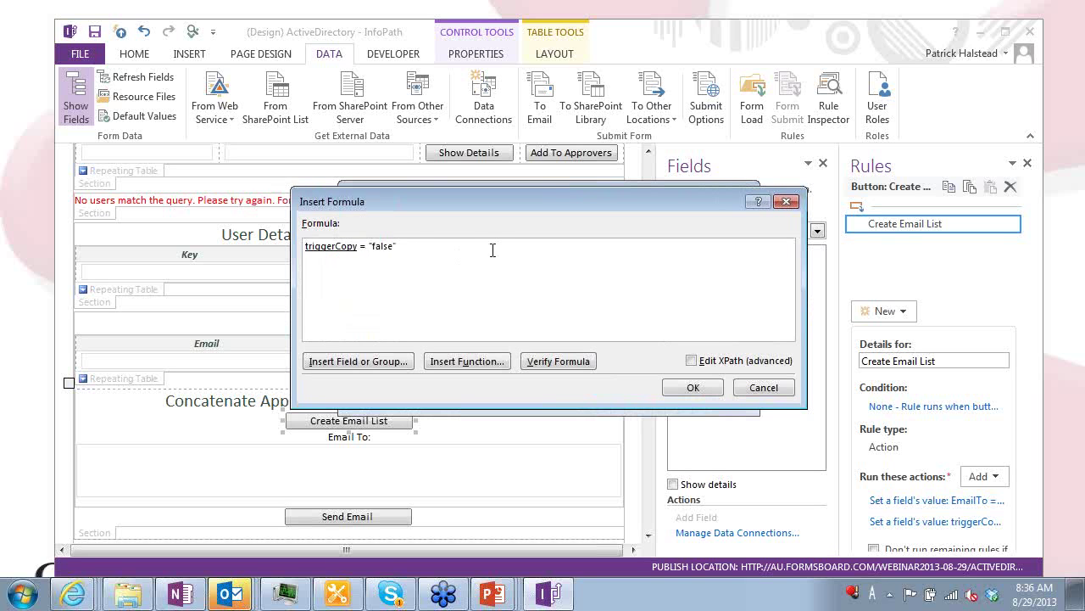
key("Return")
key("Return")
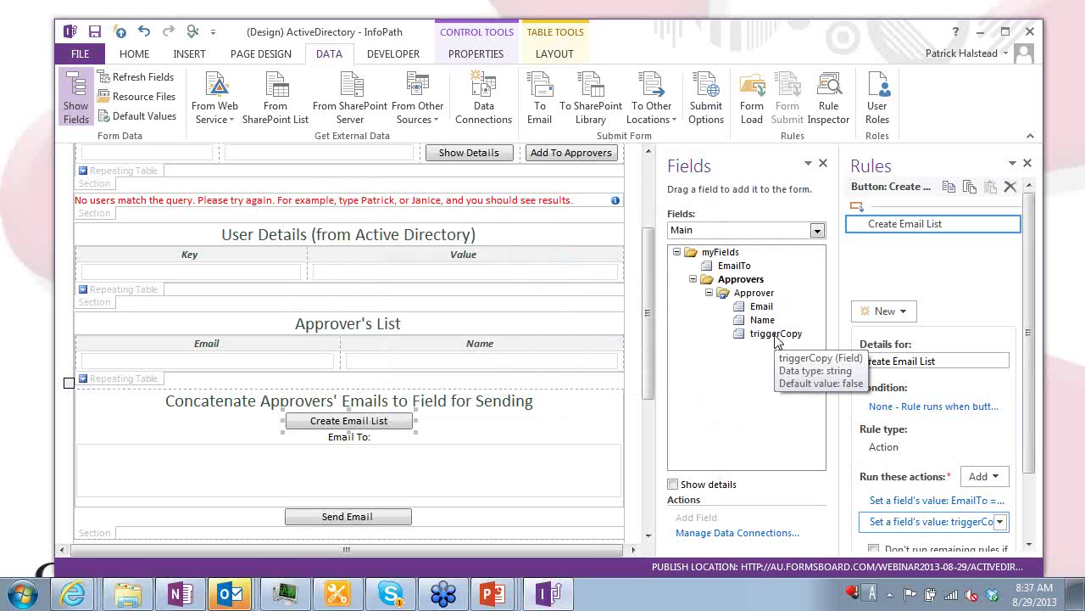
left_click(774, 335)
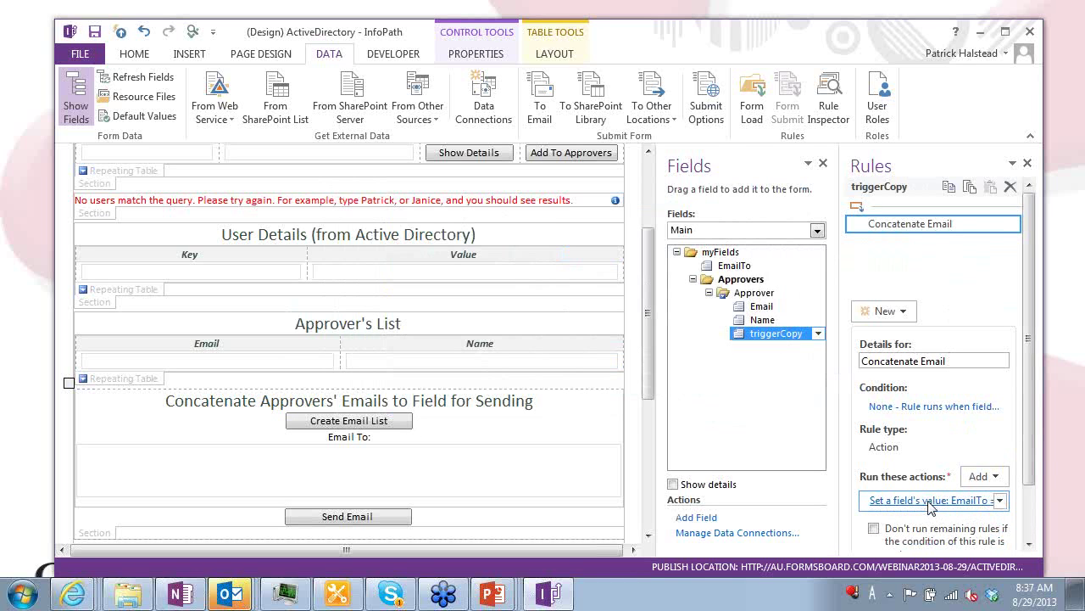
Review the Concatenate Email rule's EmailTo formula, then advance PowerPoint to the Qdabra definition slide
left_click(882, 500)
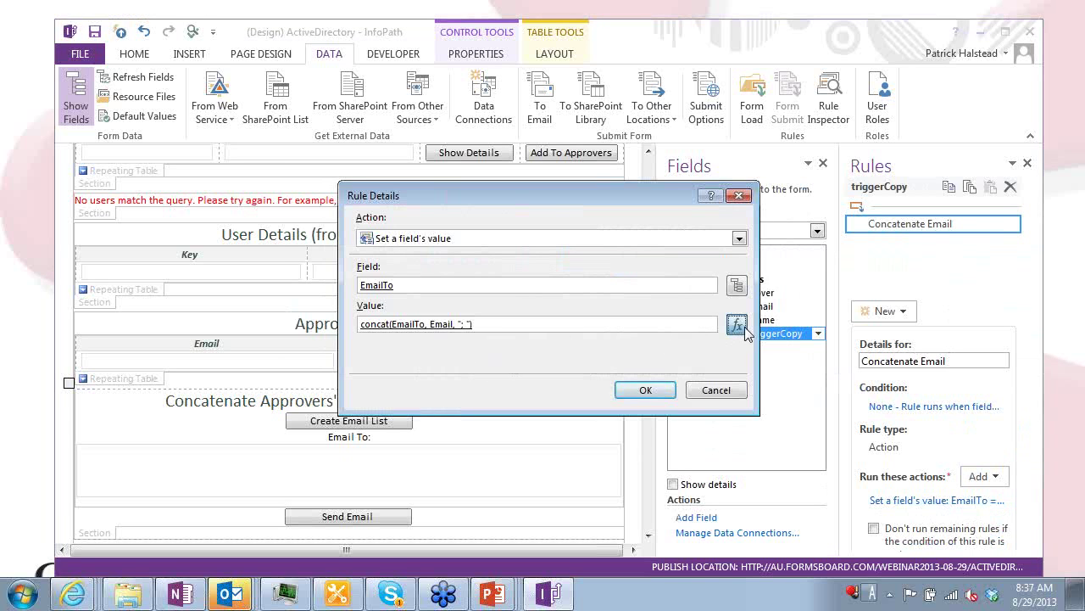
left_click(740, 327)
key("ctrl+a")
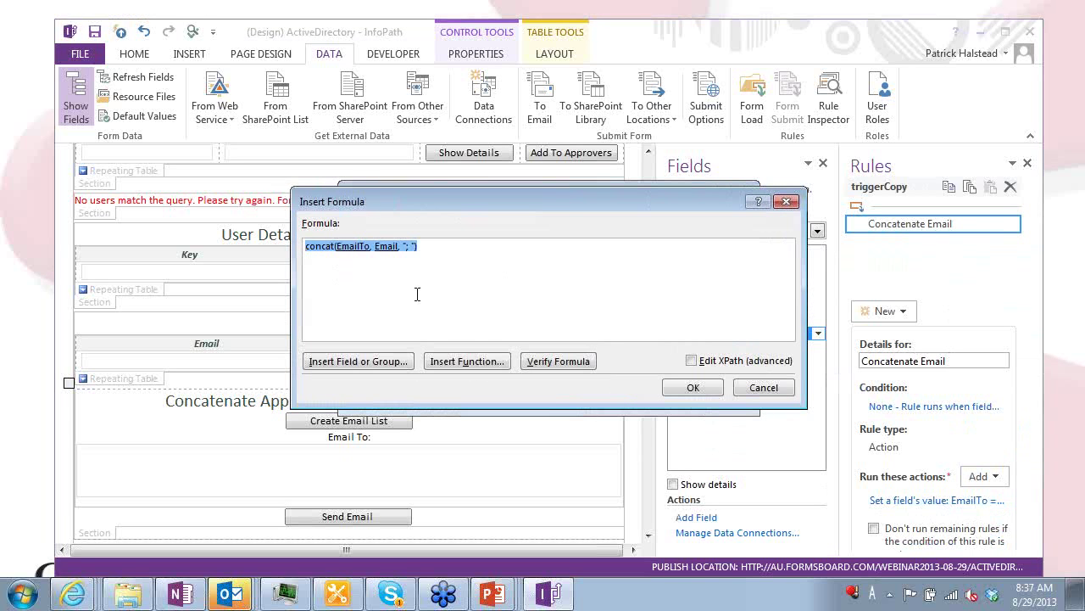
left_click(440, 257)
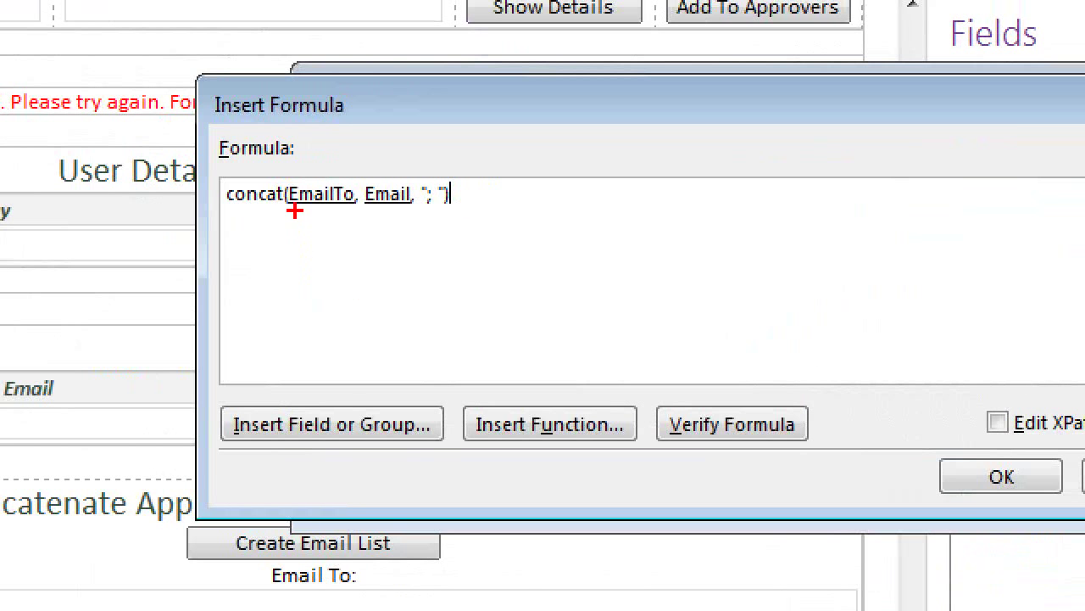
mouse_move(318, 217)
left_mouse_down()
mouse_move(308, 307)
mouse_move(315, 214)
mouse_move(307, 238)
left_mouse_up()
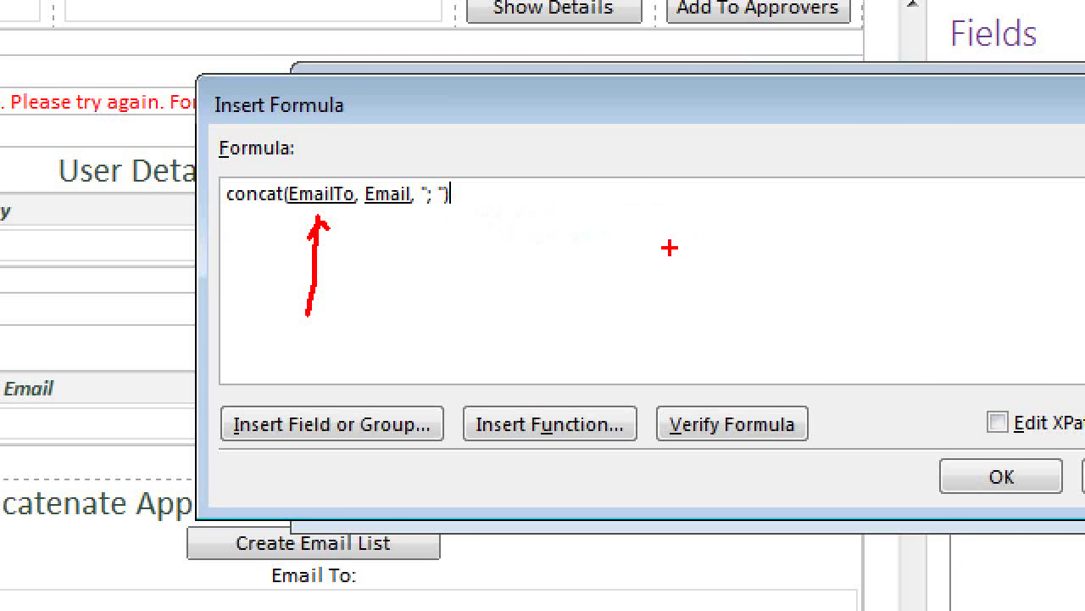
key("Return")
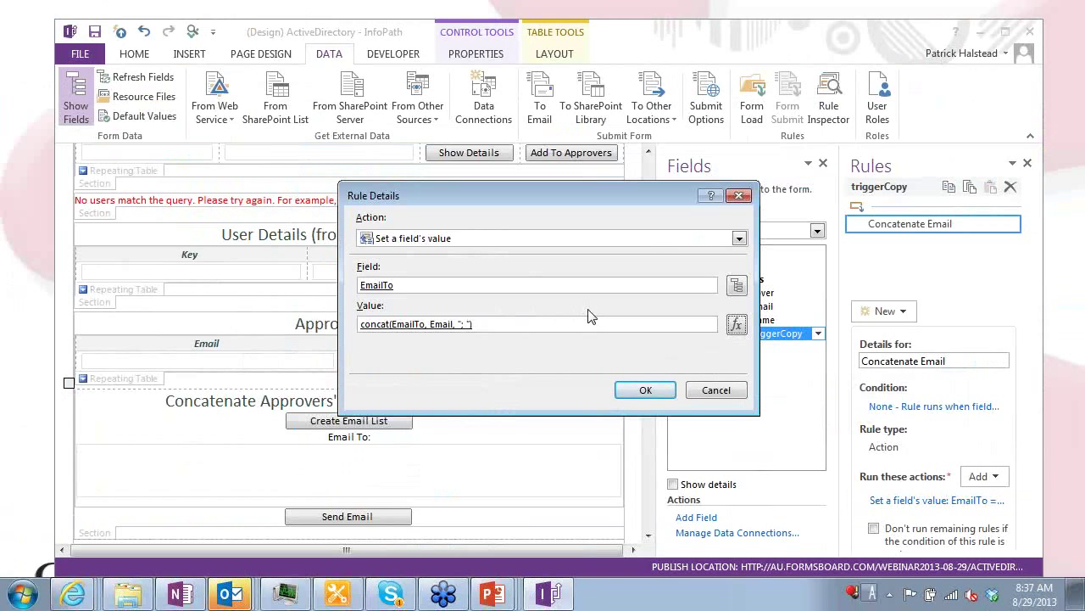
key("Return")
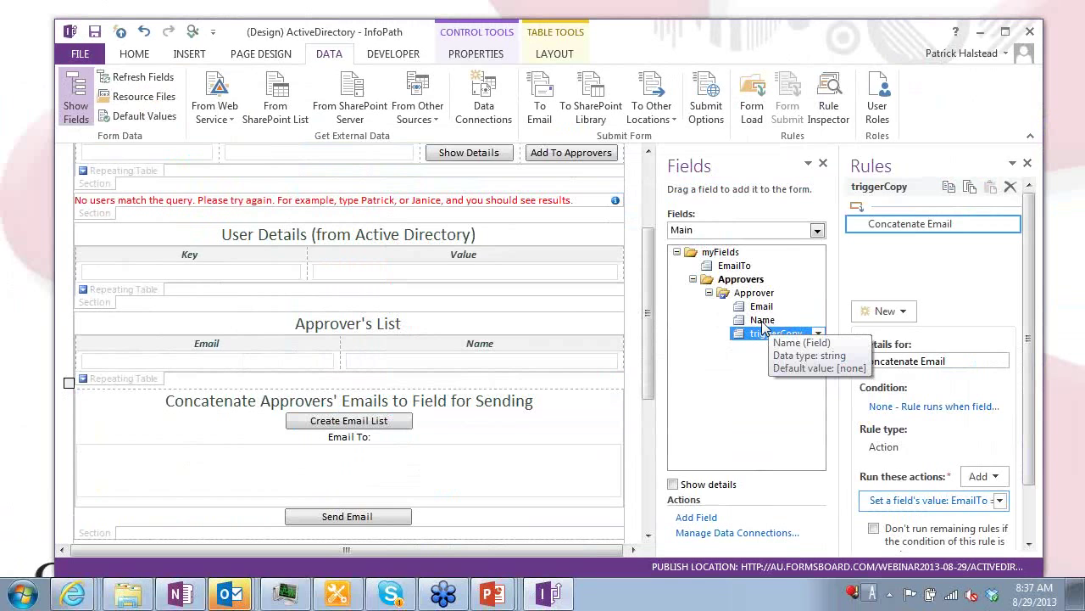
left_click(45, 21)
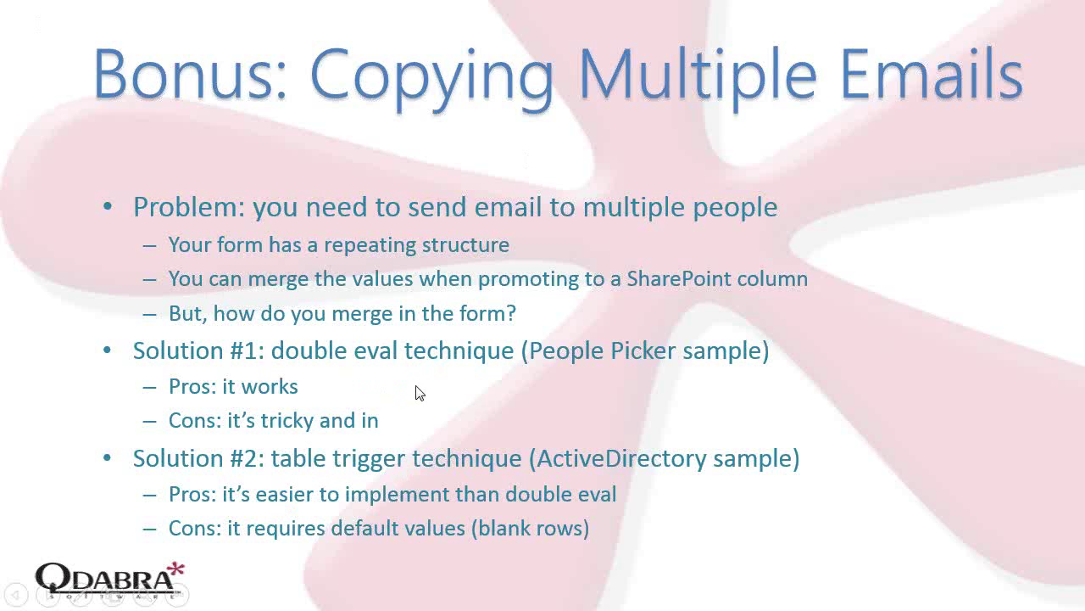
key("Right")
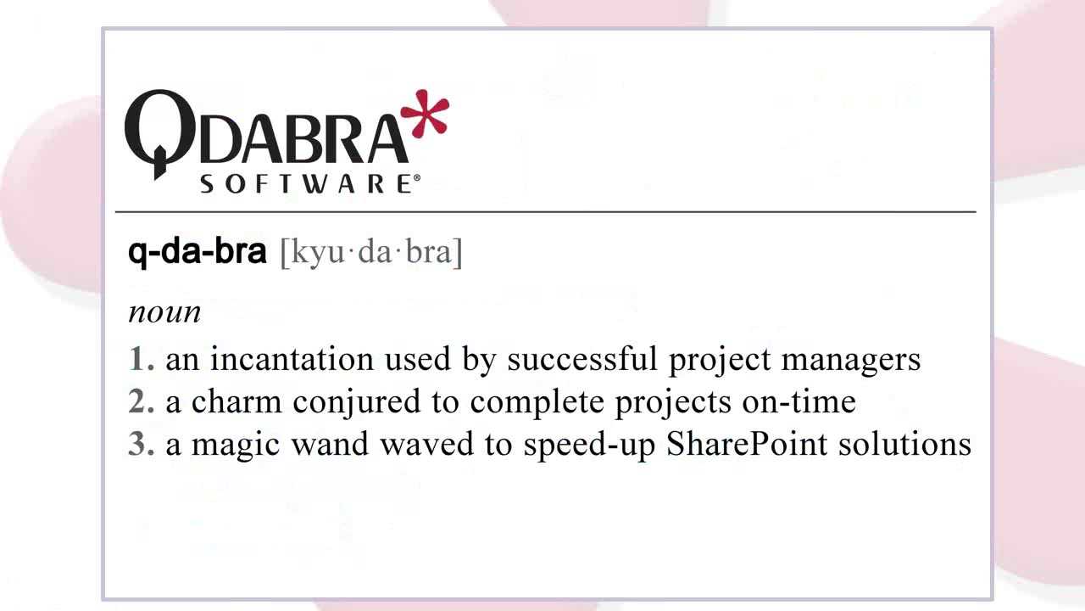